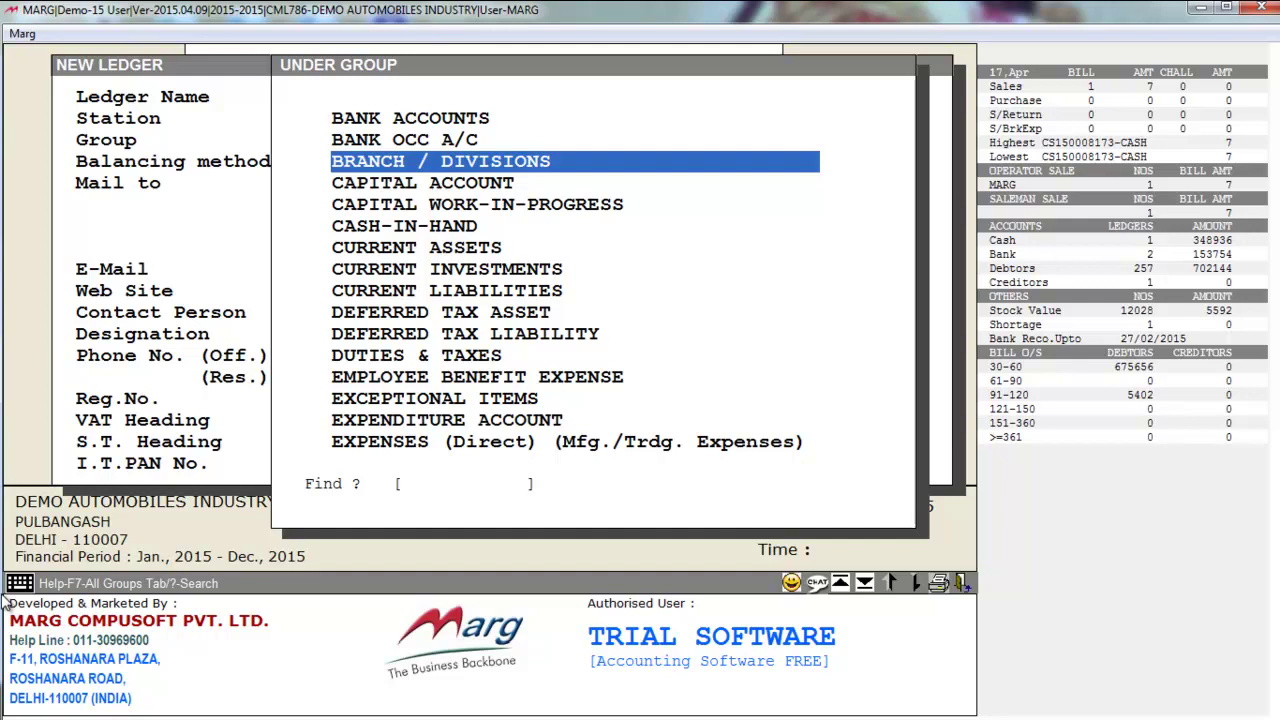
# Find the SUNDRY DEBTORS group and assign the new ledger to it.
pyautogui.write('SUNDY')
pyautogui.press('BackSpace')
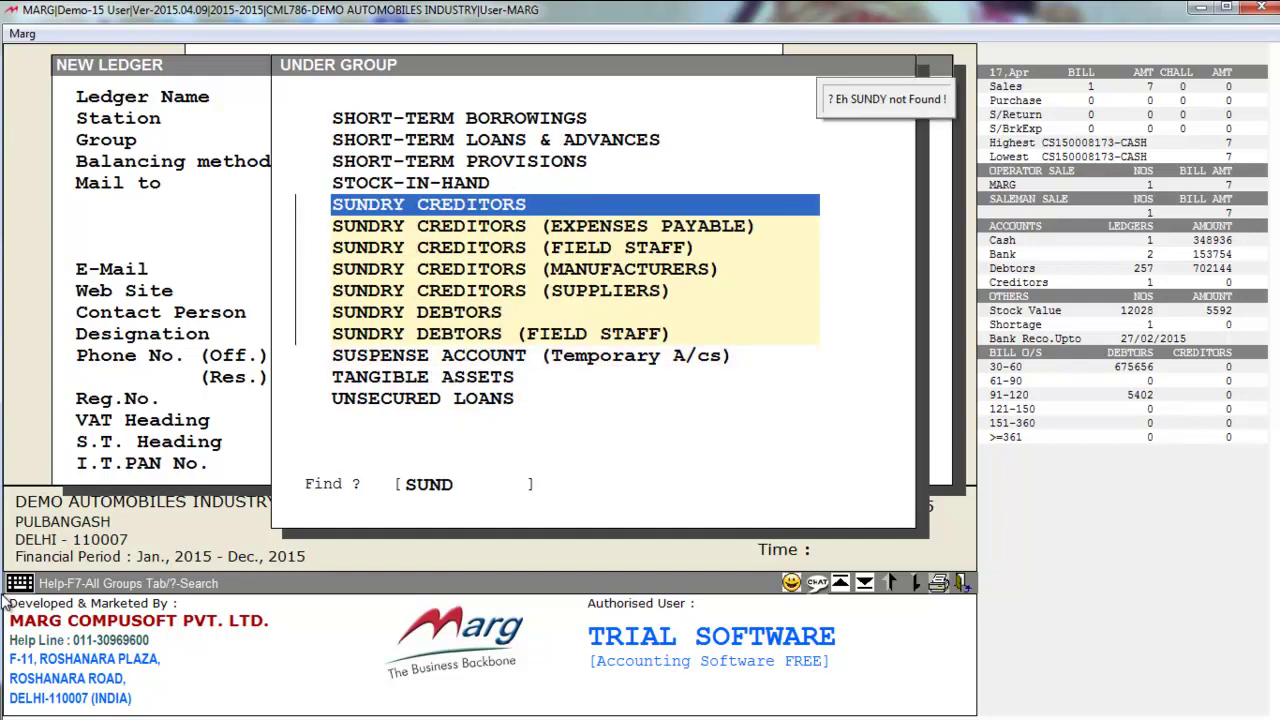
pyautogui.press('Down')
pyautogui.press('Down')
pyautogui.press('Down')
pyautogui.press('Down')
pyautogui.press('Down')
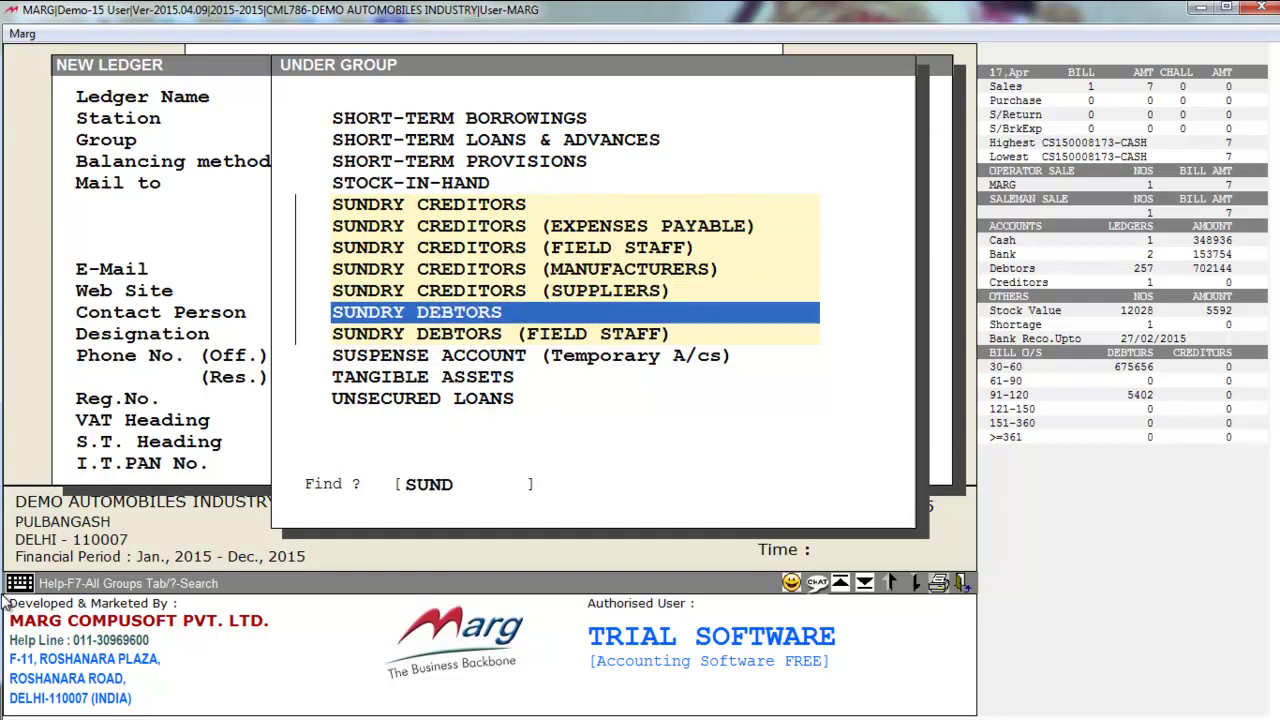
pyautogui.press('Return')
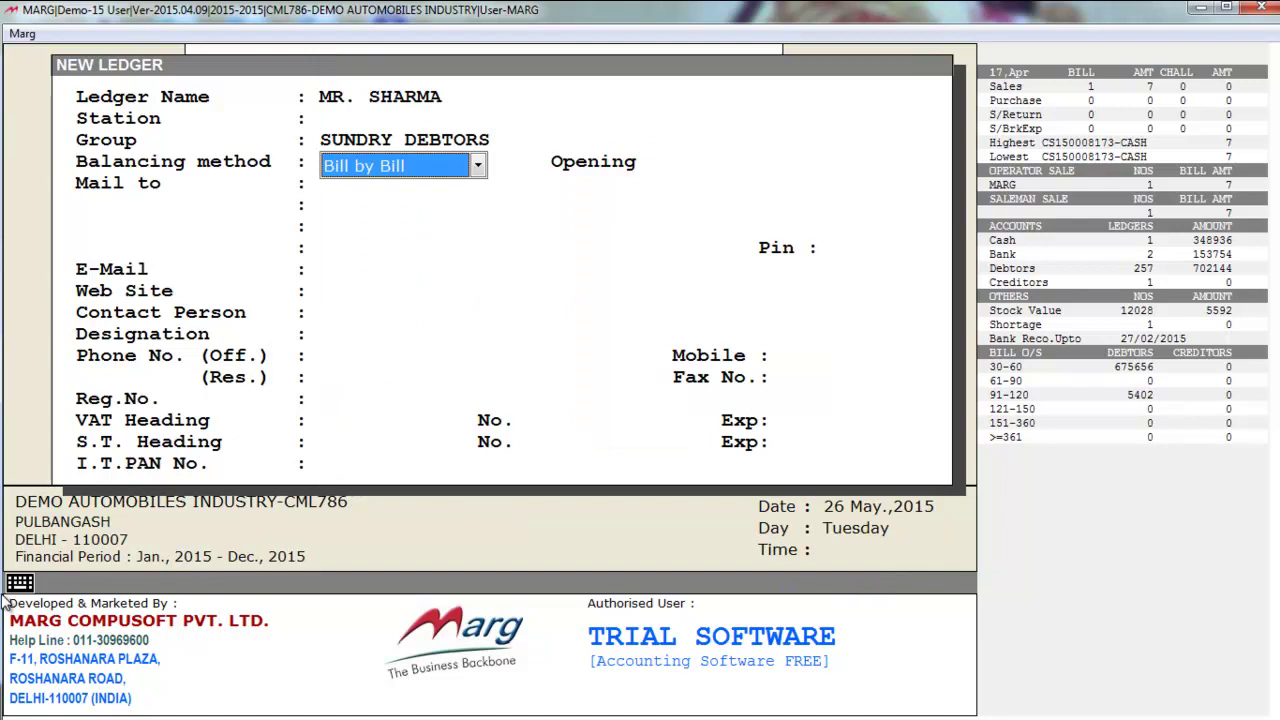
# Compare the available balancing methods for the new ledger and choose Bill by Bill.
pyautogui.hotkey('alt', 'Down')
pyautogui.press('Down')
pyautogui.press('Down')
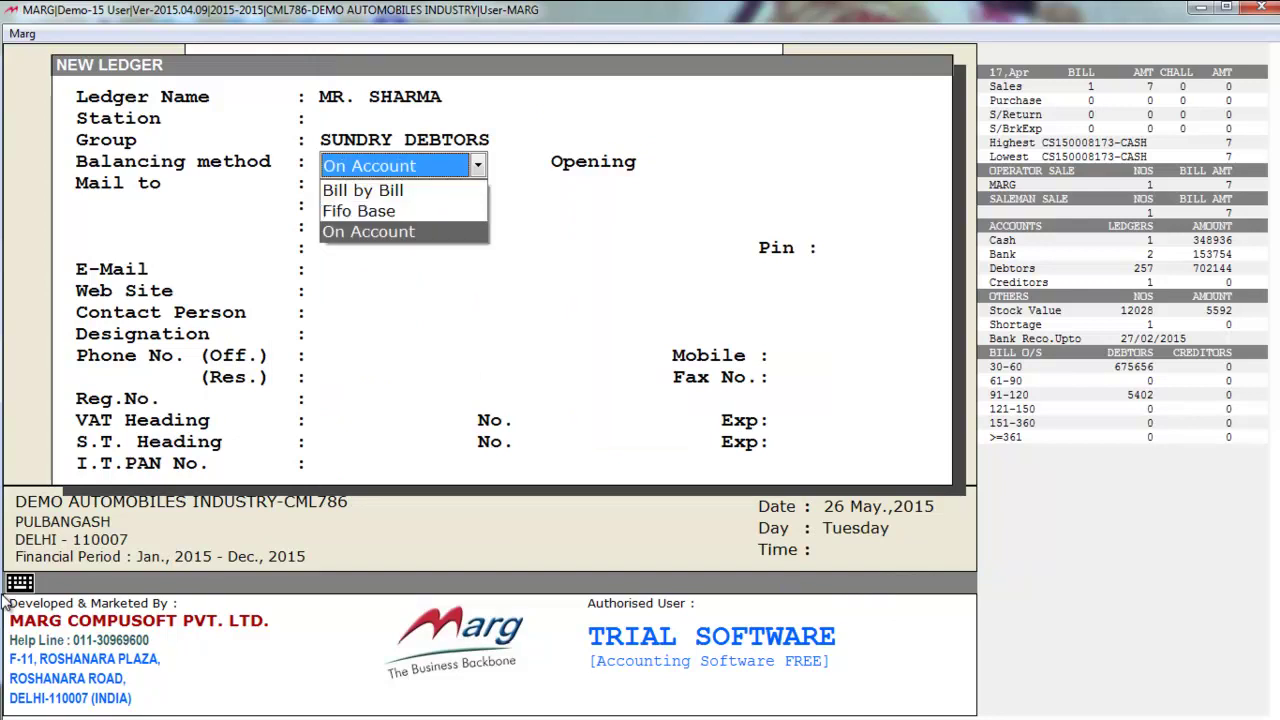
pyautogui.press('Up')
pyautogui.press('Up')
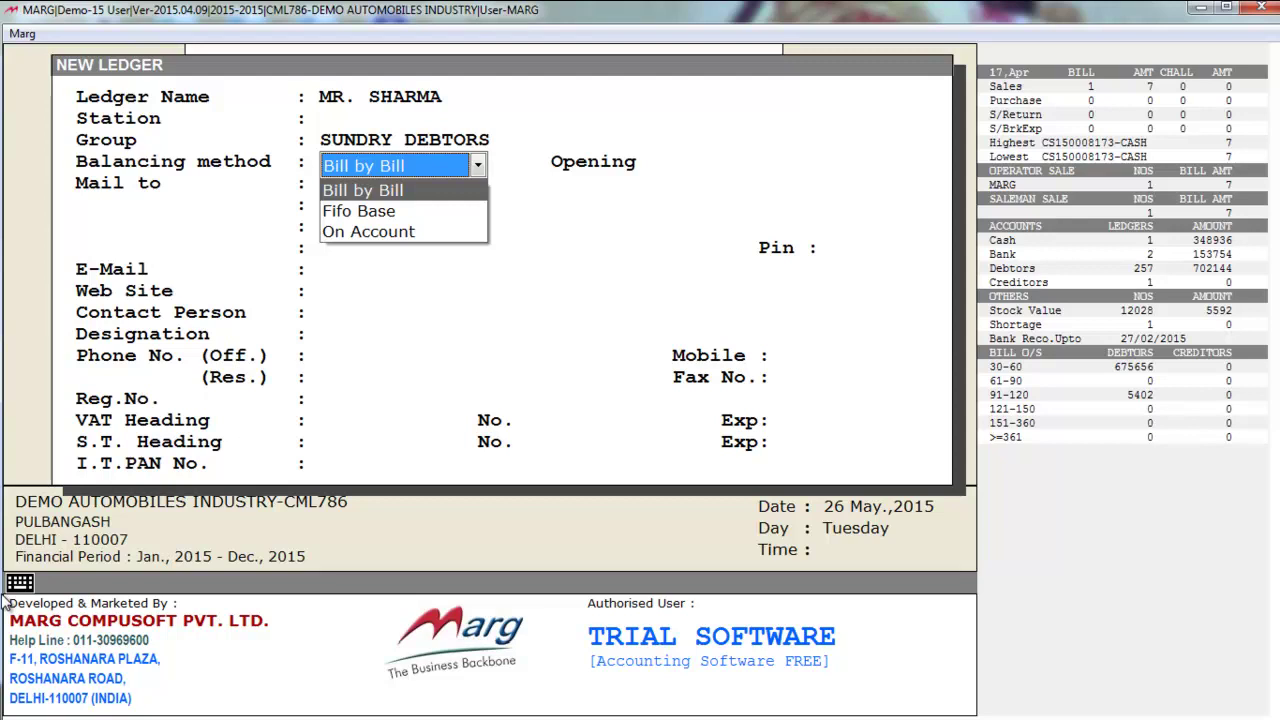
pyautogui.press('Down')
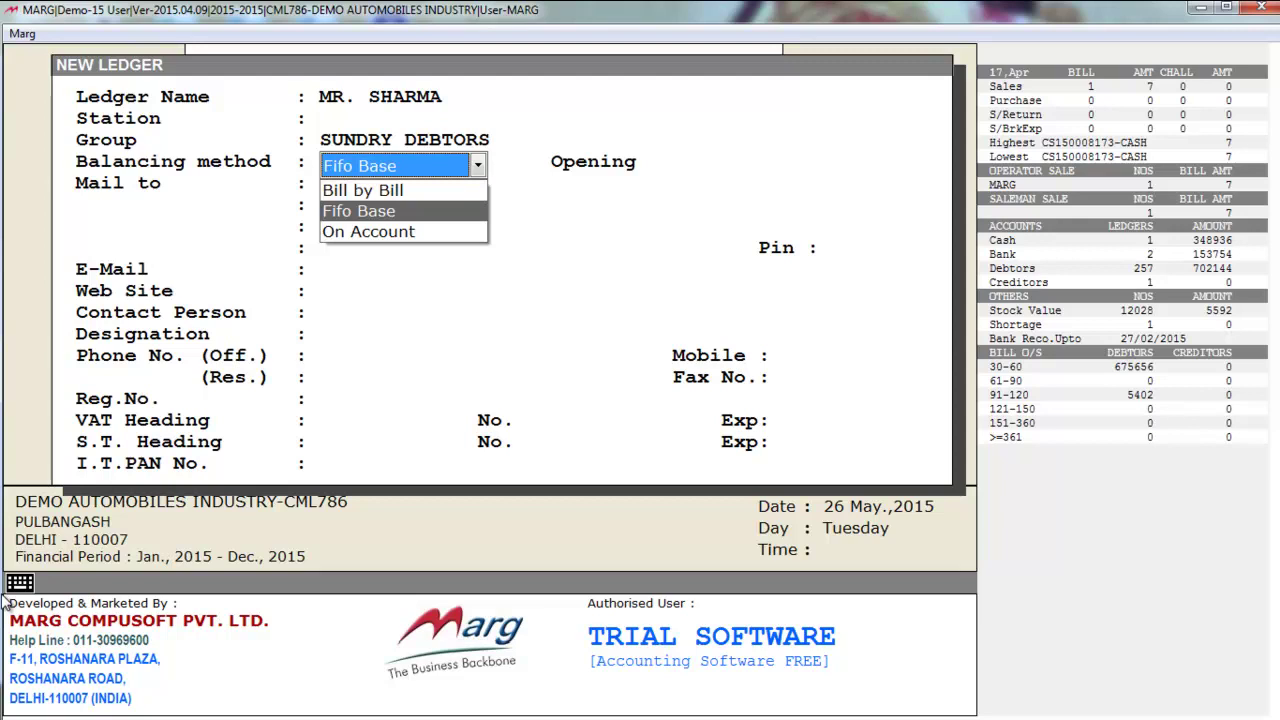
pyautogui.press('Down')
pyautogui.press('Up')
pyautogui.press('Up')
pyautogui.press('Down')
pyautogui.press('Down')
pyautogui.press('Up')
pyautogui.press('Up')
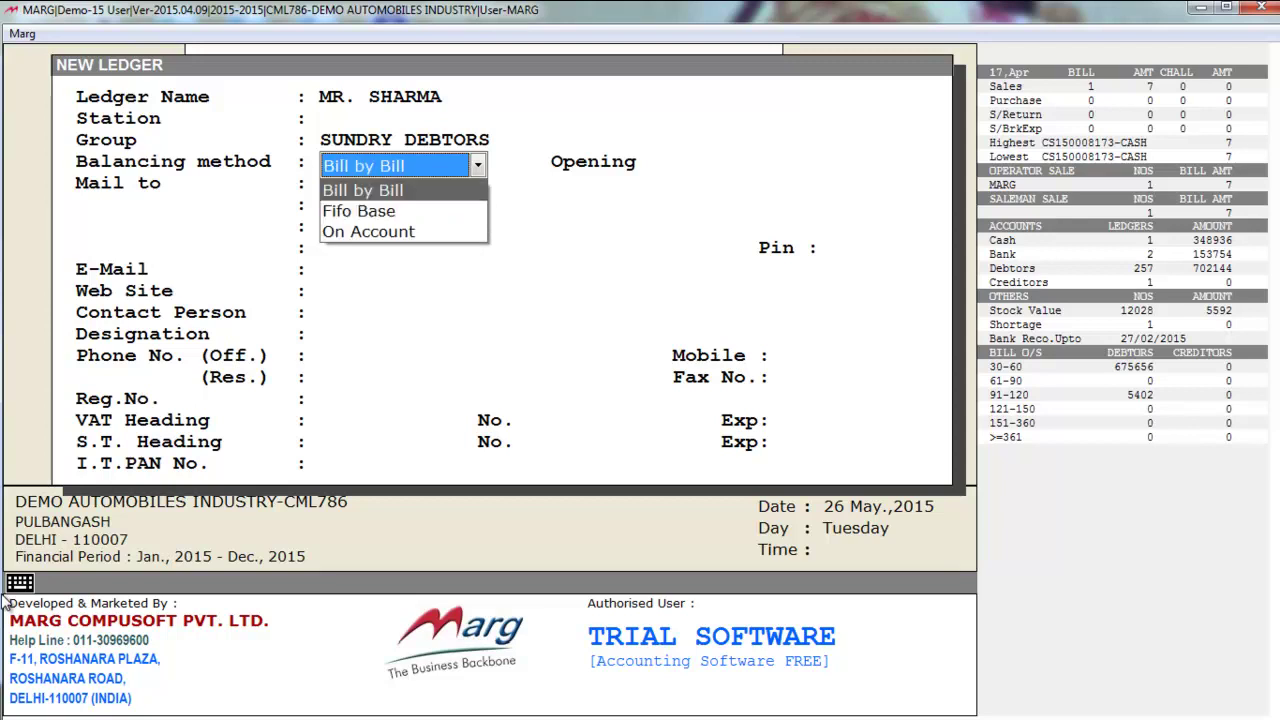
pyautogui.press('Return')
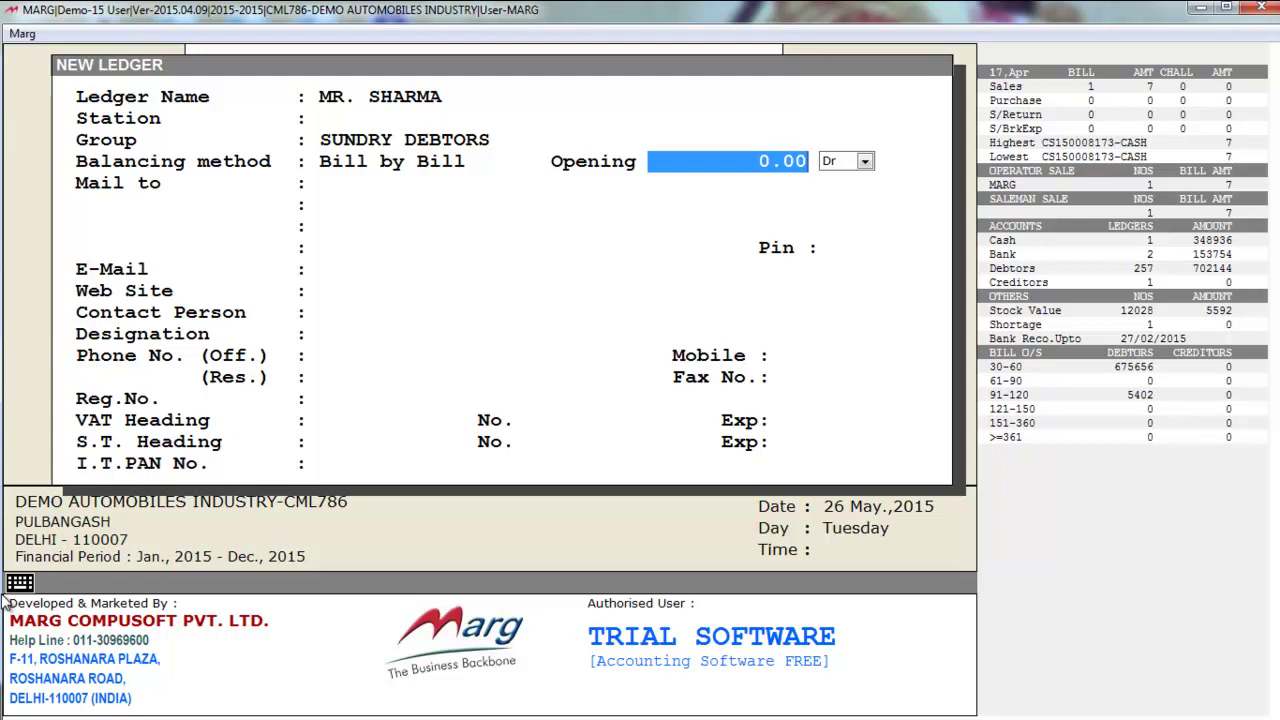
# Accept the 0.00 Dr opening balance and the default mailing name, leaving the address, e-mail and web site blank.
pyautogui.press('Return')
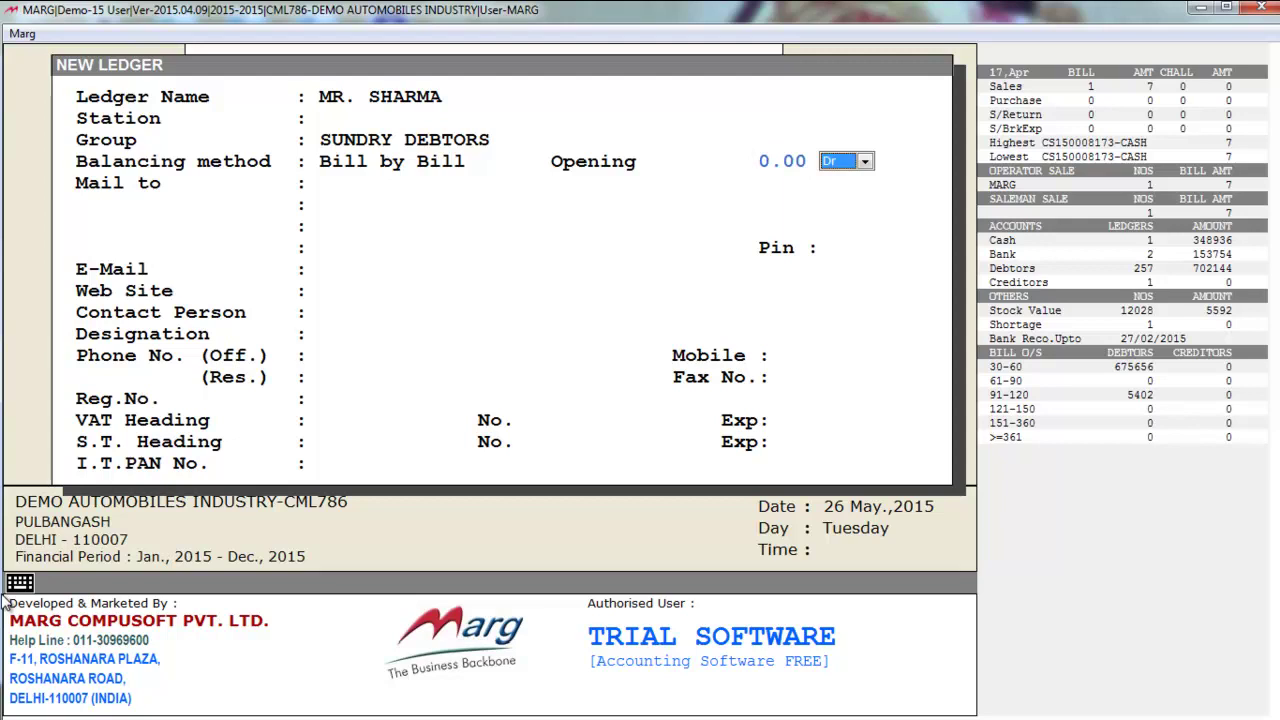
pyautogui.press('Return')
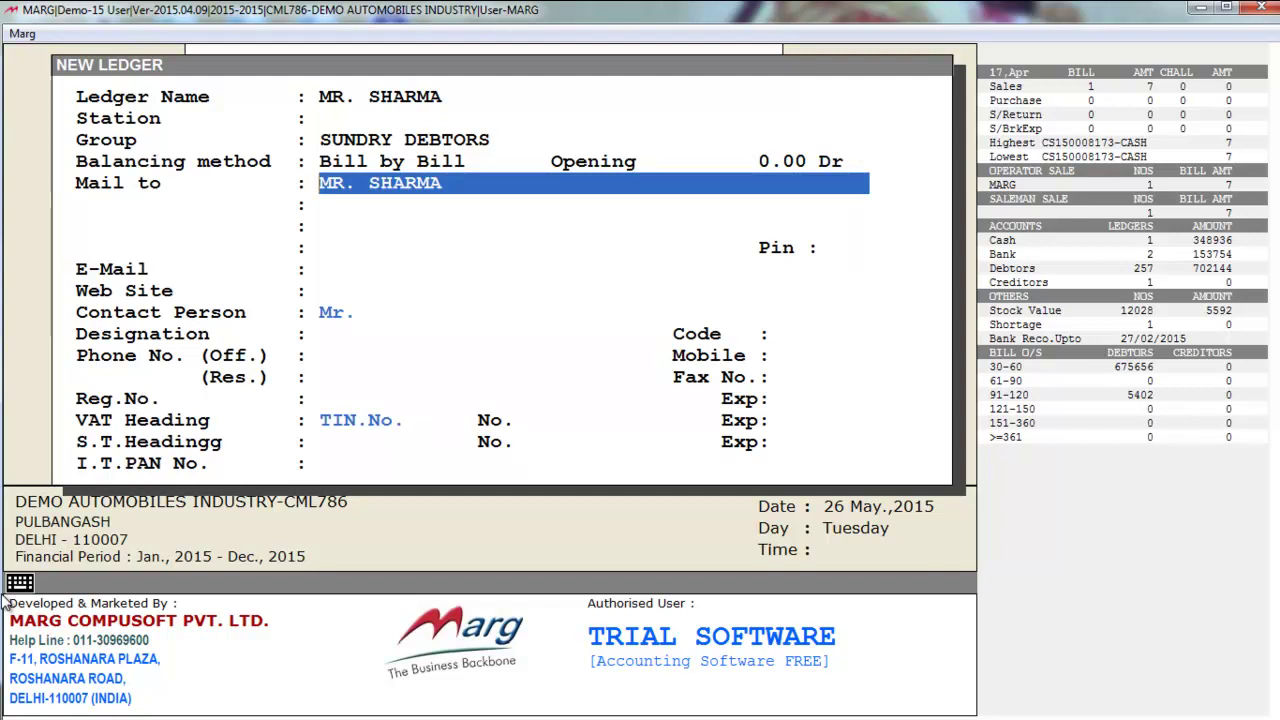
pyautogui.press('Return')
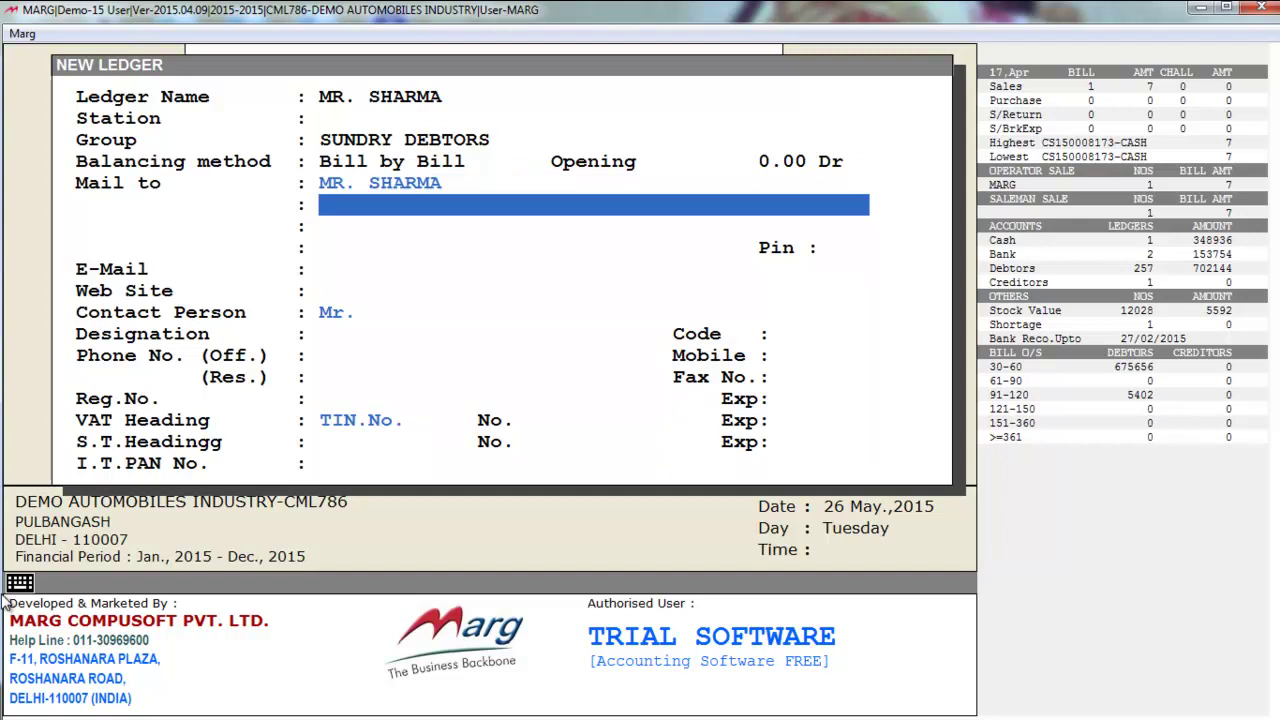
pyautogui.press('Return')
pyautogui.press('Return')
pyautogui.press('Return')
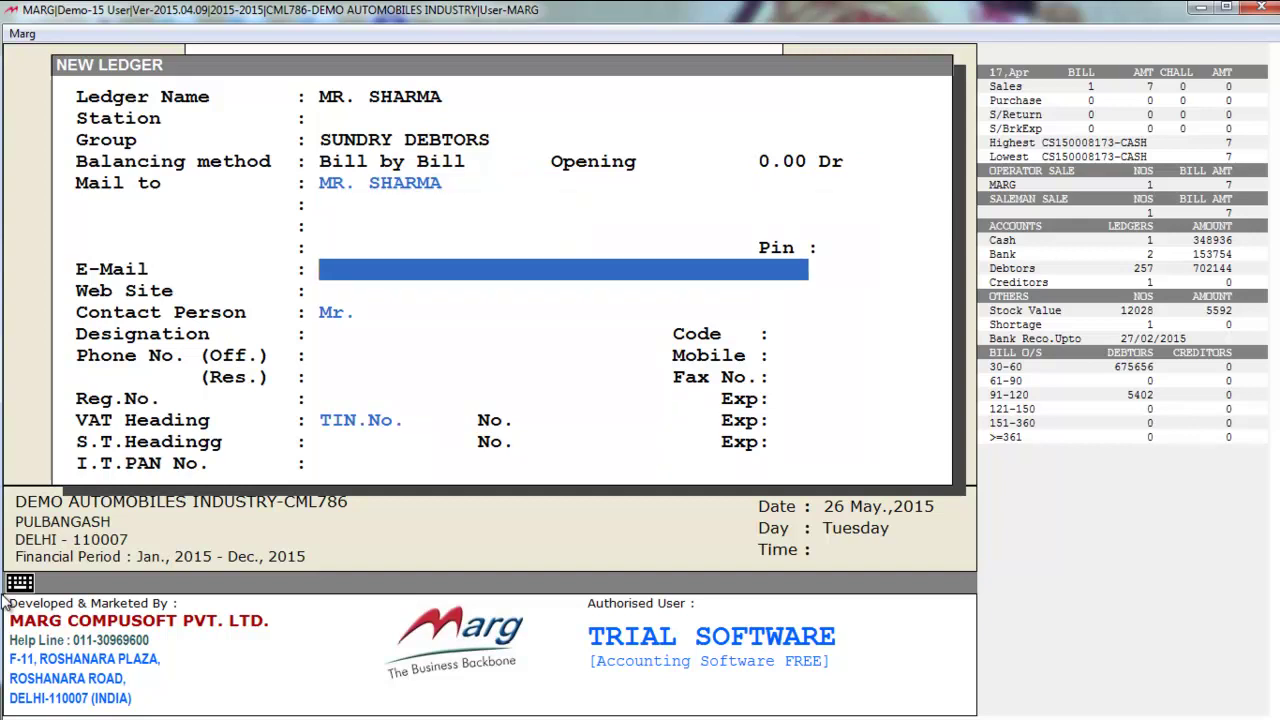
pyautogui.press('Return')
pyautogui.press('Return')
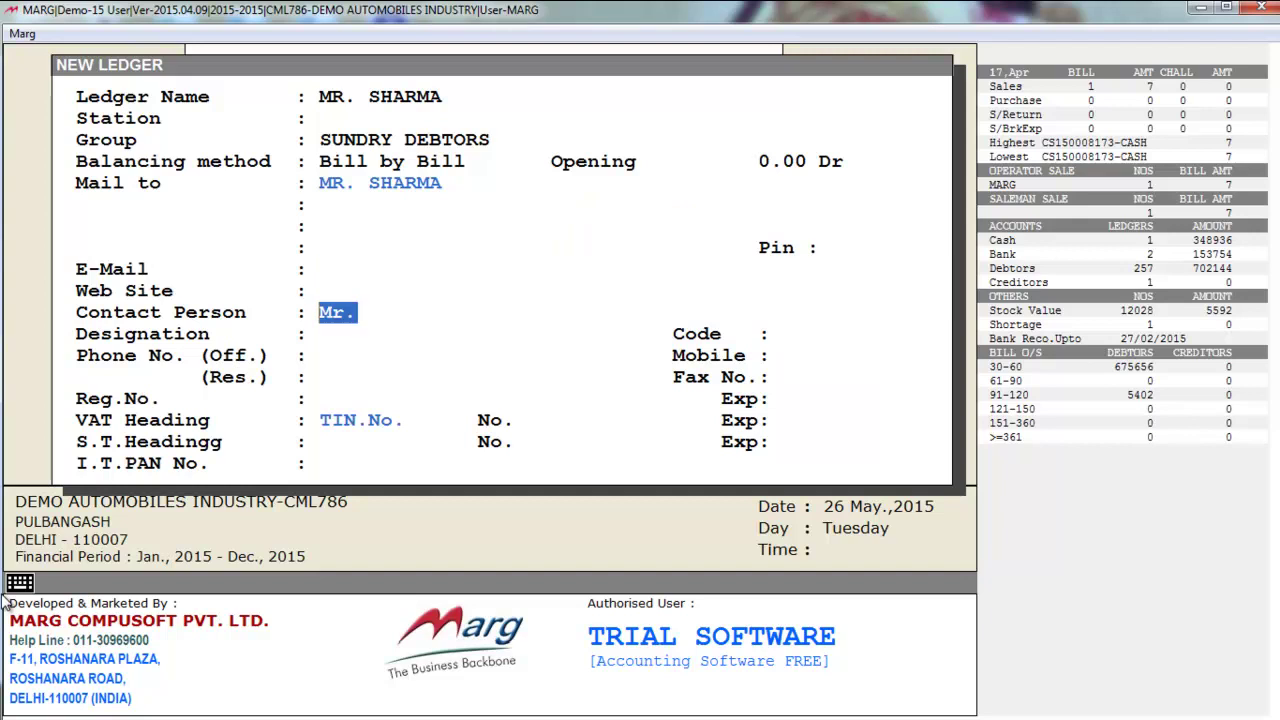
# Keep Mr. as the contact title and leave the contact name, designation, code, phone and mobile fields blank.
pyautogui.press('Return')
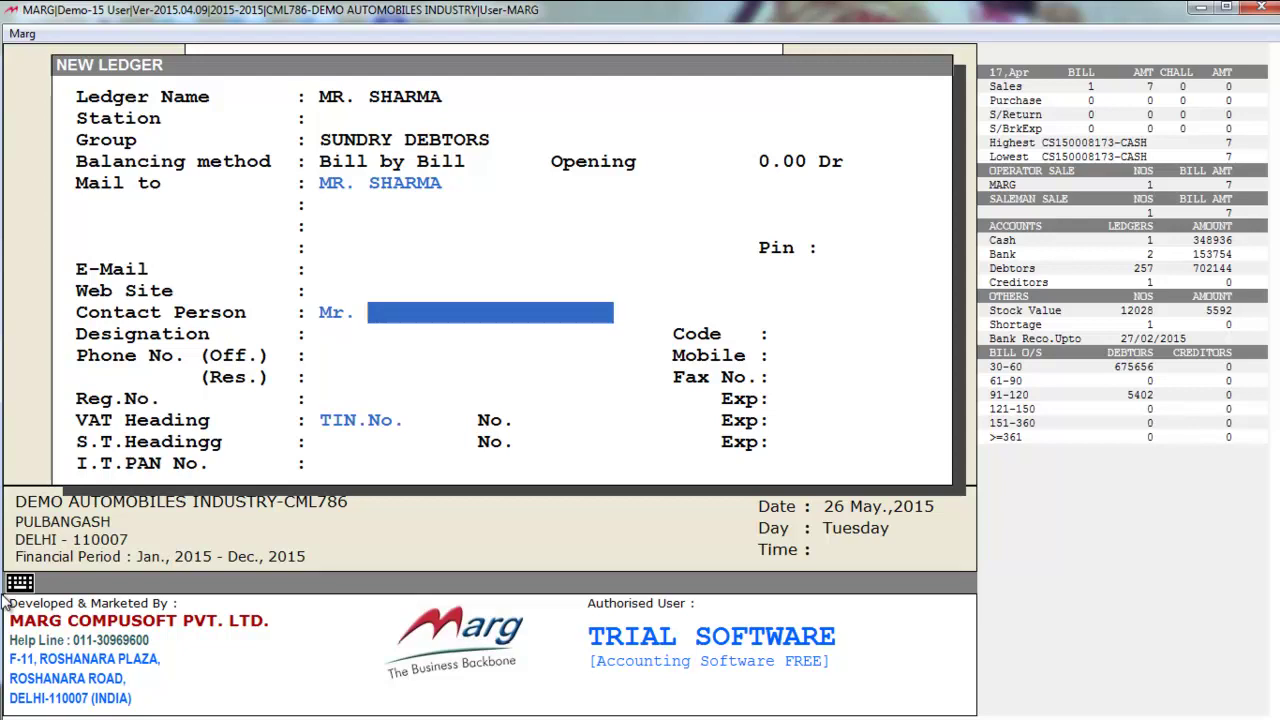
pyautogui.press('Return')
pyautogui.press('Return')
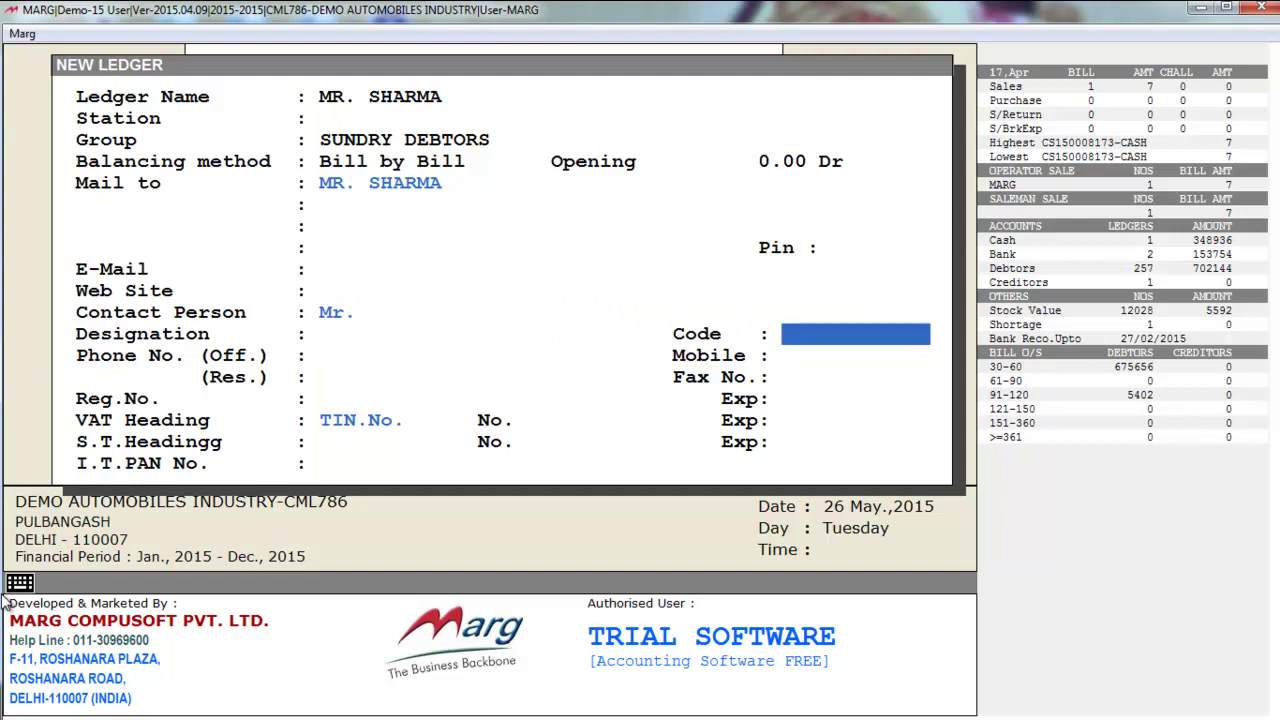
pyautogui.press('Return')
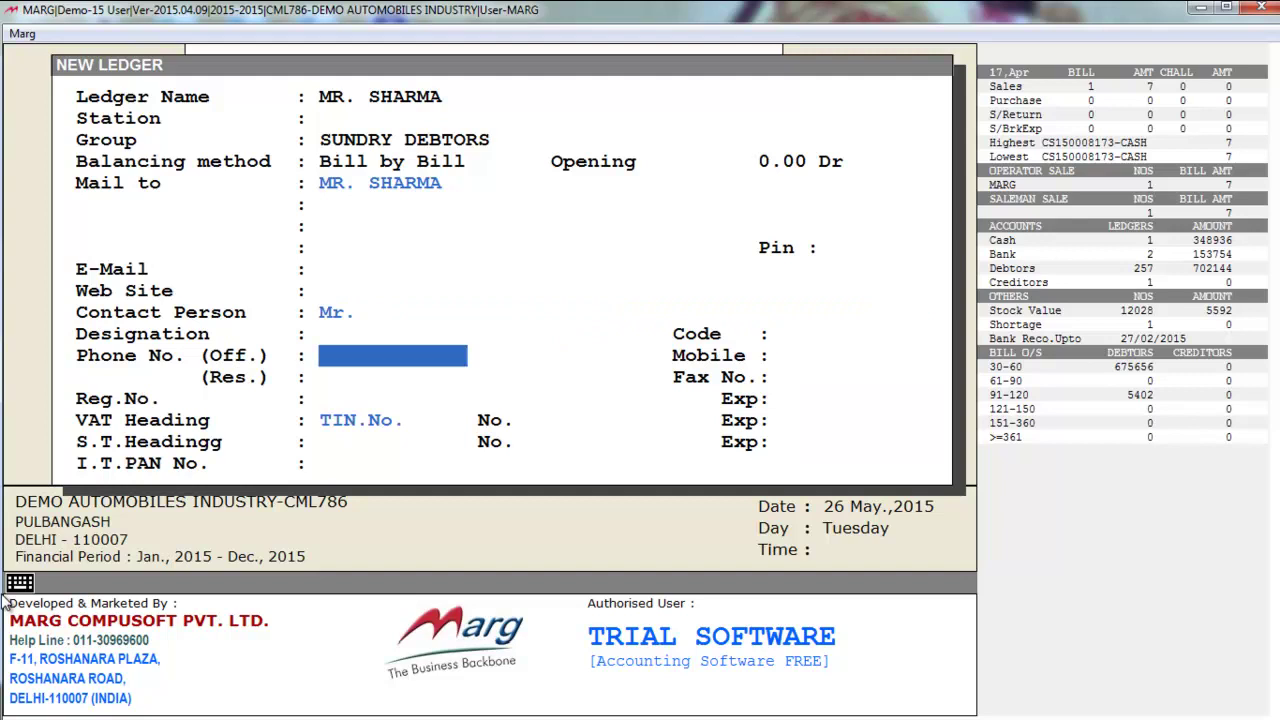
pyautogui.press('Return')
pyautogui.press('Return')
pyautogui.press('Return')
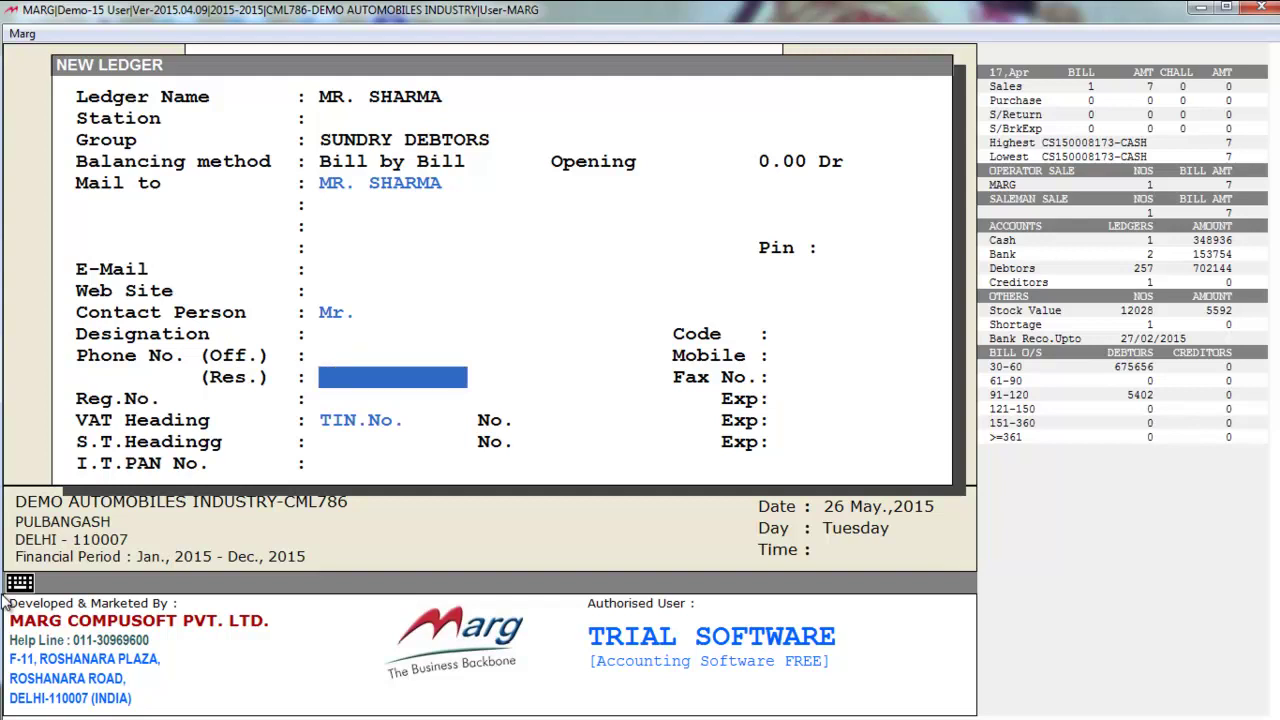
pyautogui.press('Return')
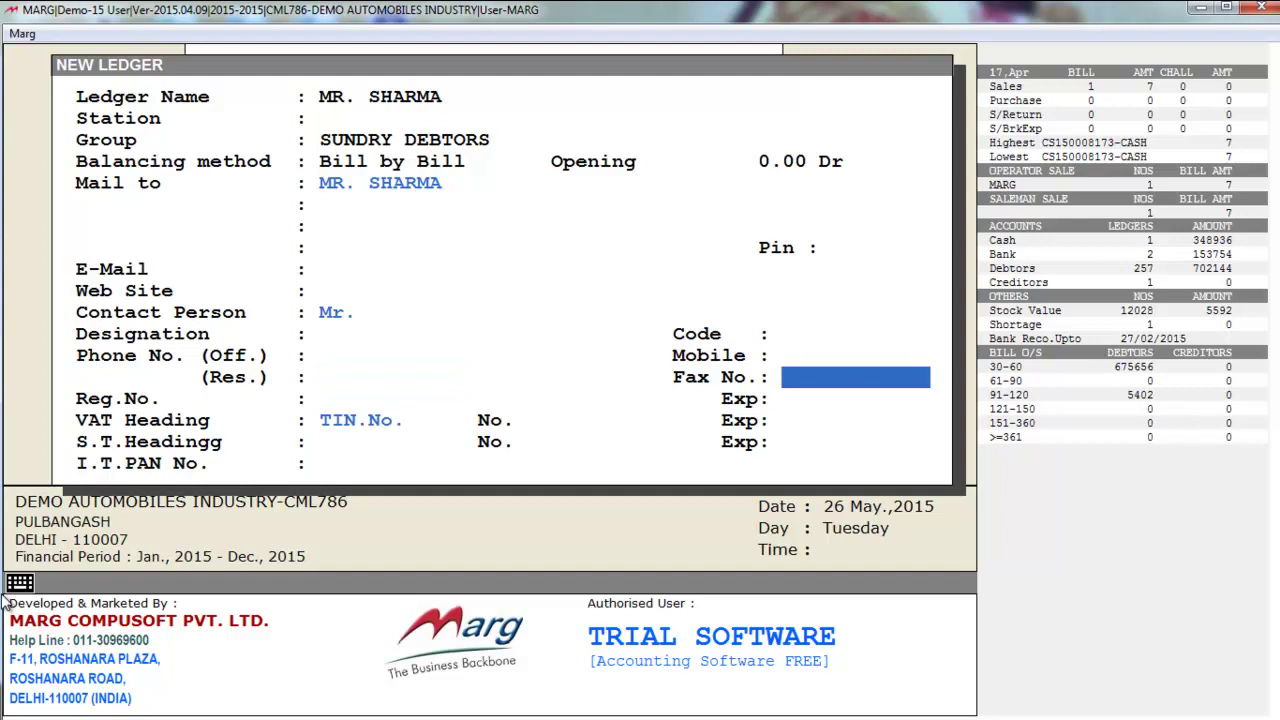
# Keep TIN.No. as the VAT heading and leave the fax, registration, VAT number, service tax and expiry fields blank.
pyautogui.press('Return')
pyautogui.press('Return')
pyautogui.press('Return')
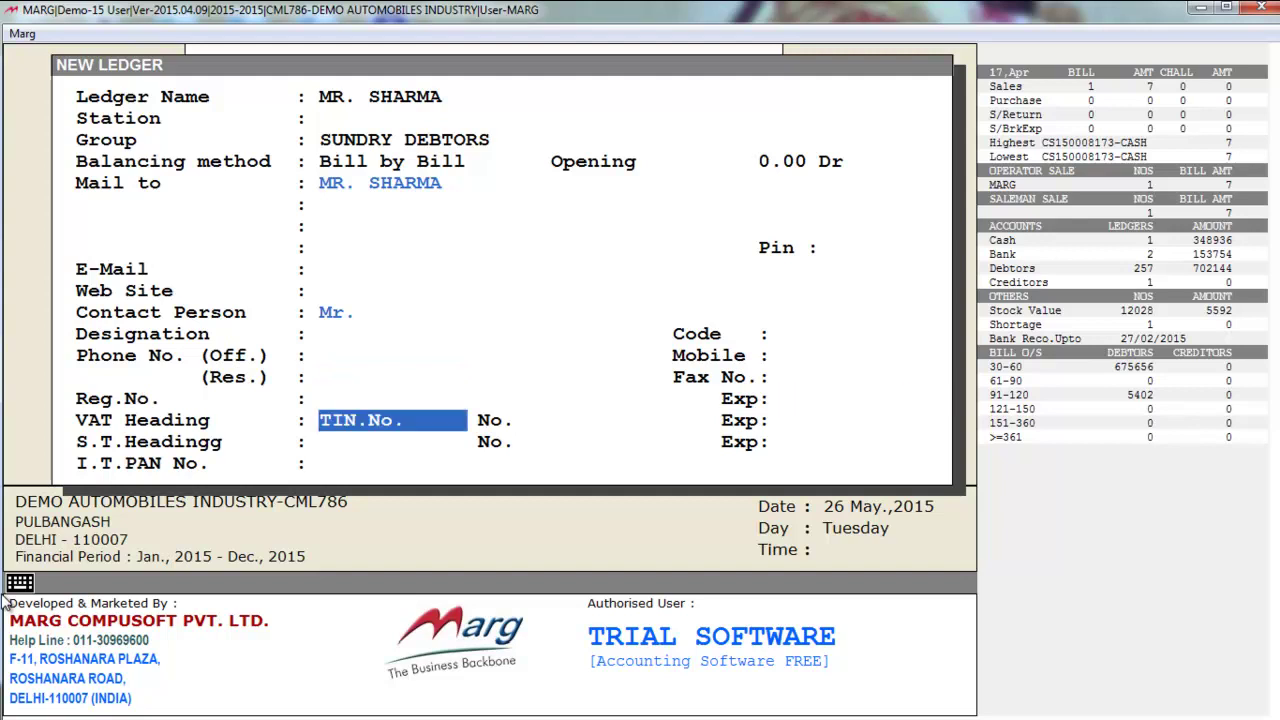
pyautogui.press('Return')
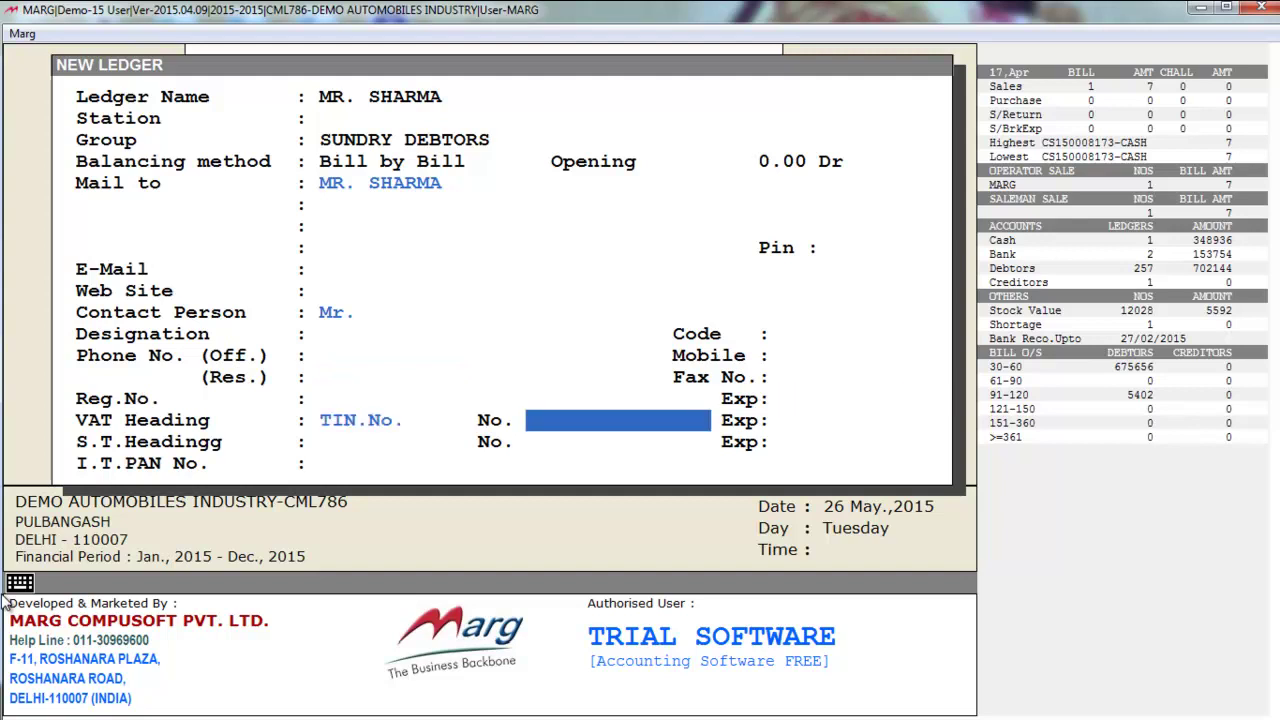
pyautogui.press('Return')
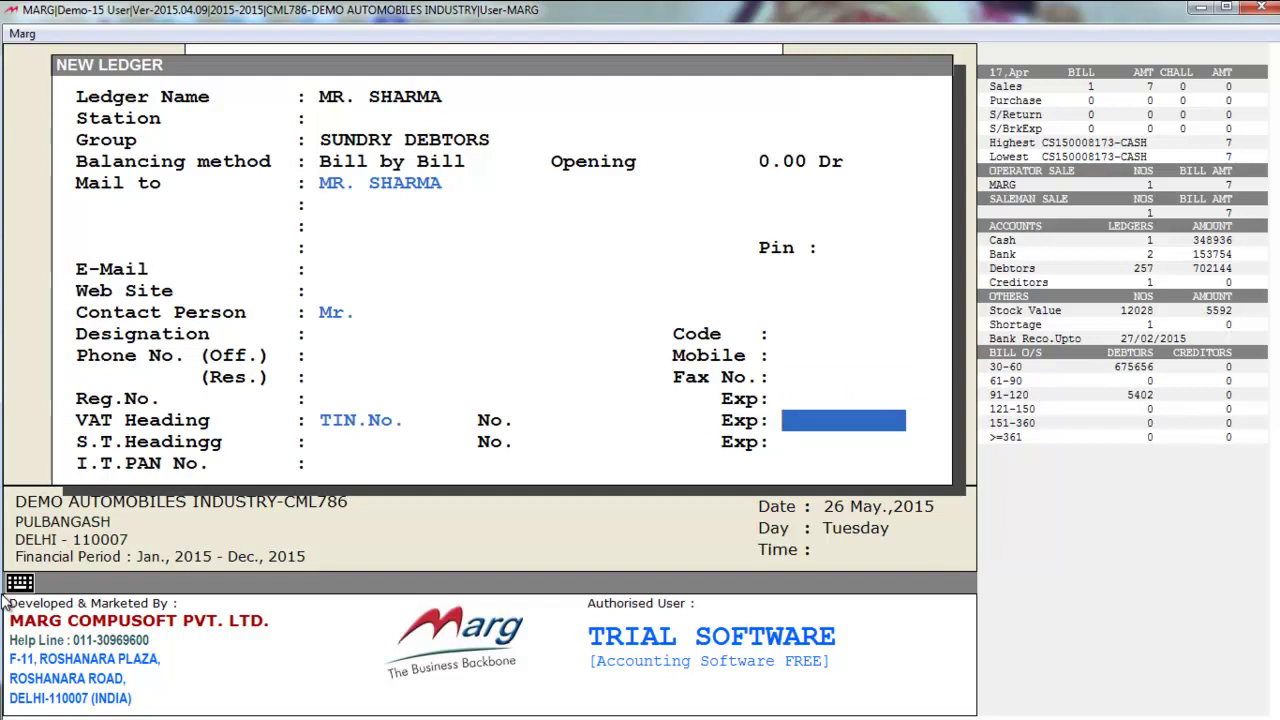
pyautogui.press('Return')
pyautogui.press('Return')
pyautogui.press('Return')
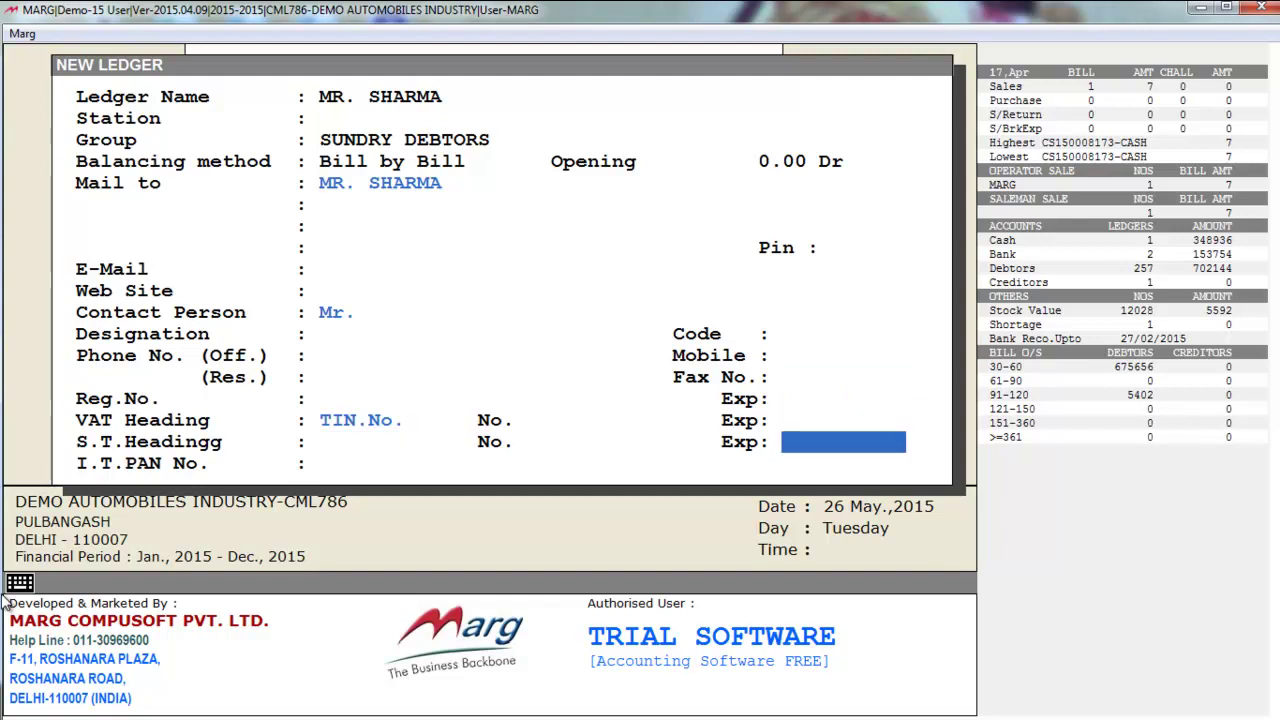
pyautogui.press('Return')
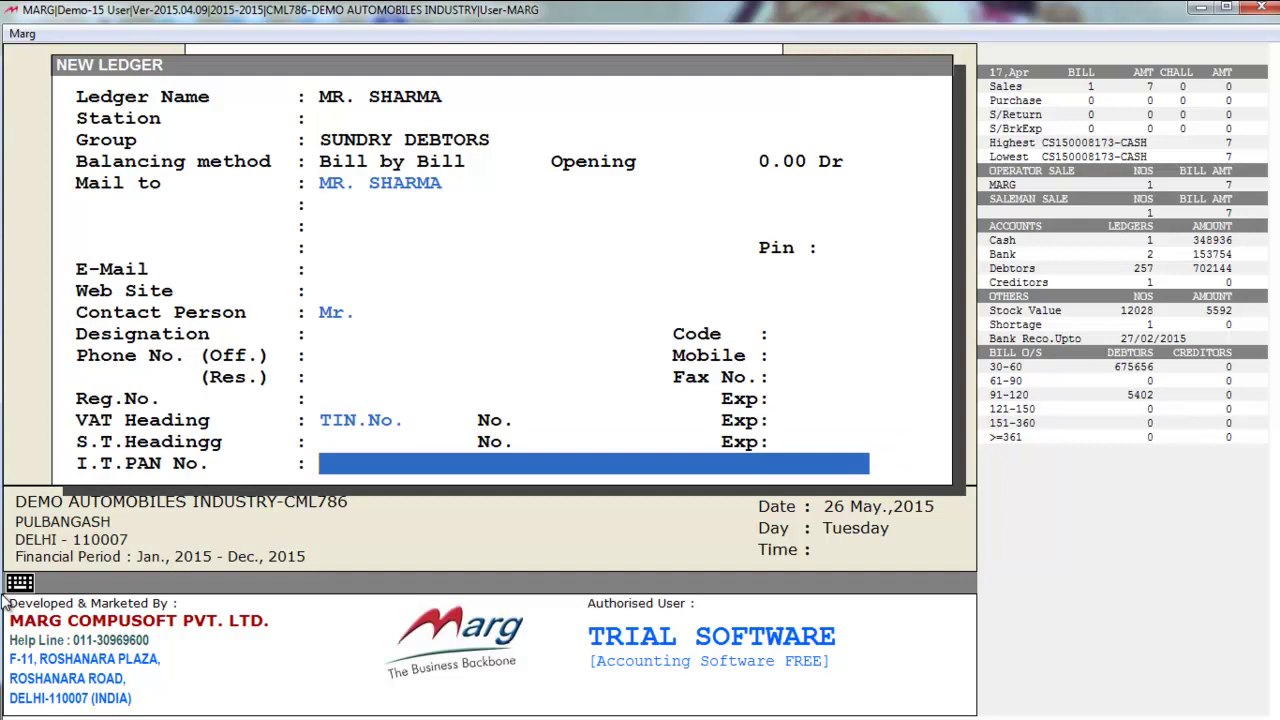
# Leave the I.T. PAN number blank, accept the new ledger and close the ledger form.
pyautogui.press('Return')
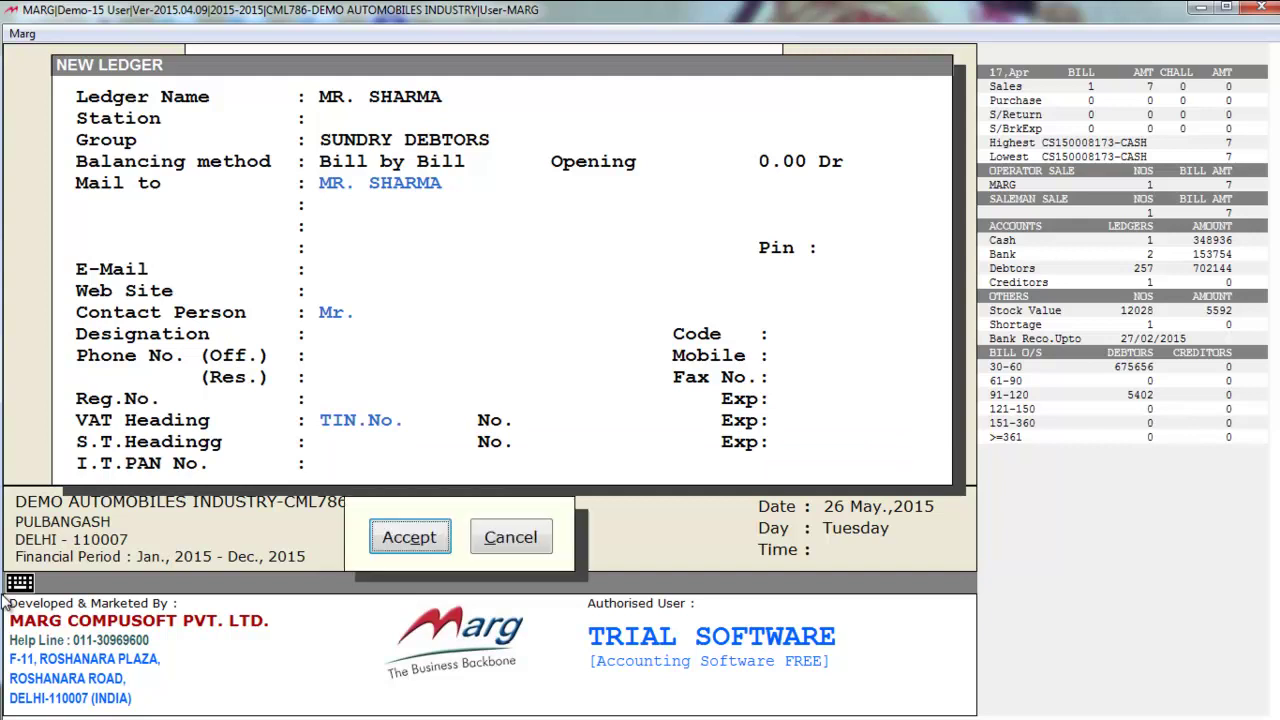
pyautogui.press('Return')
pyautogui.press('Escape')
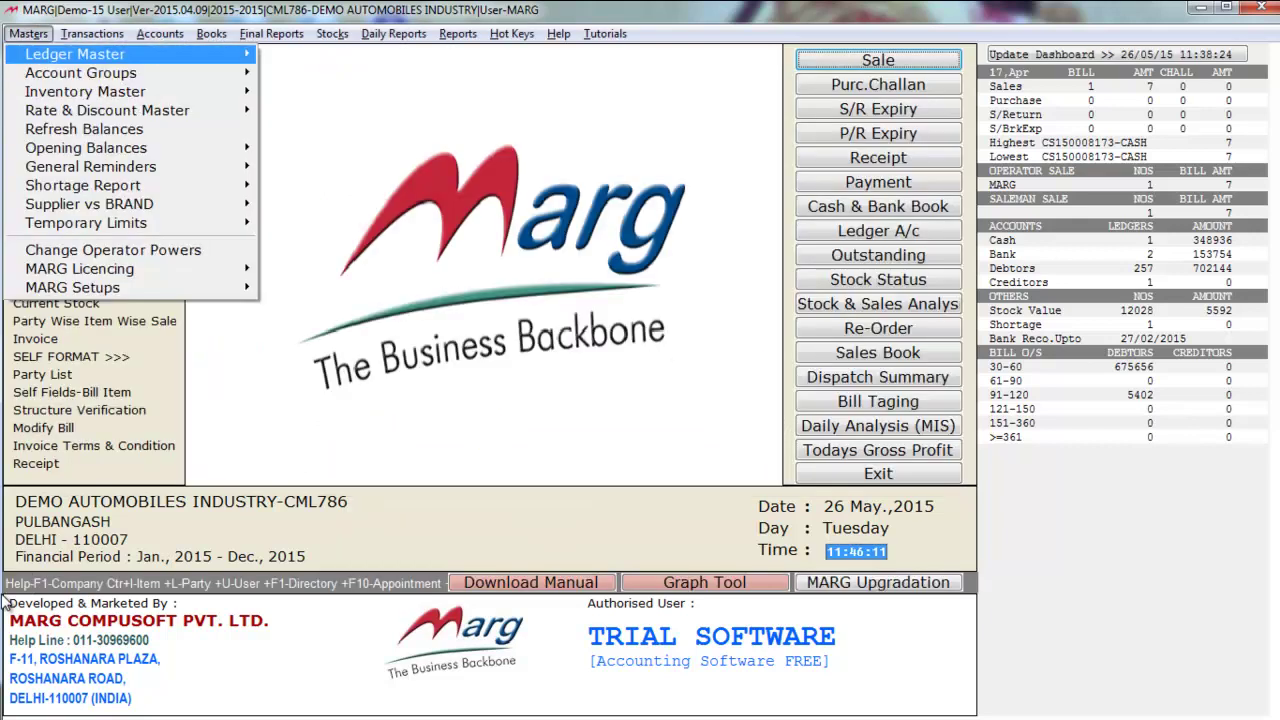
# Review the Ledger Master commands for creating, modifying and deleting ledgers, sales and purchases.
pyautogui.press('Return')
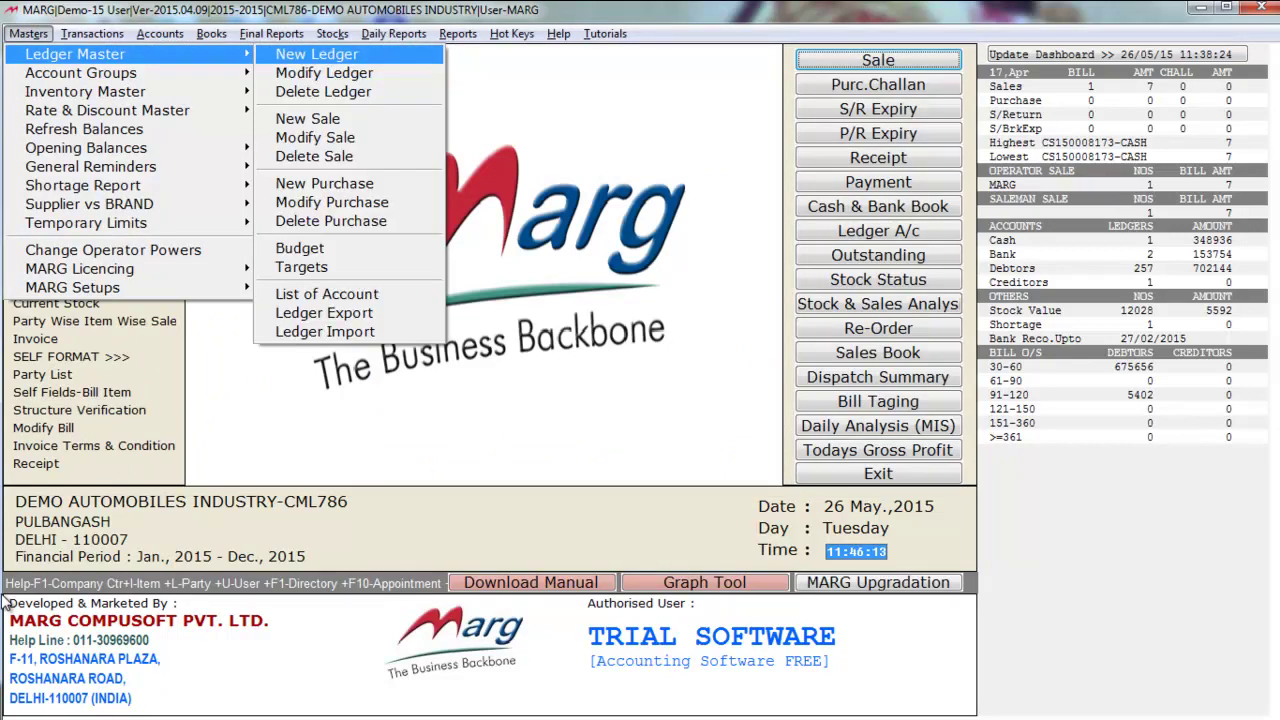
pyautogui.press('Down')
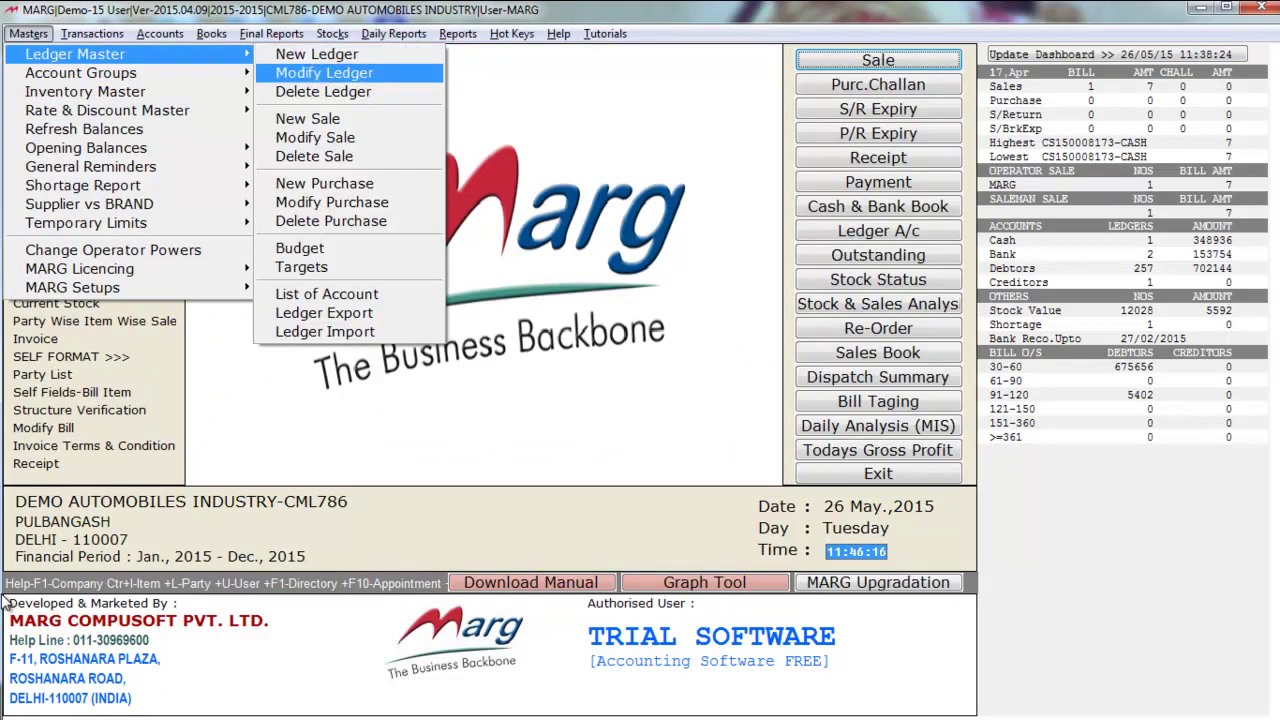
pyautogui.press('Down')
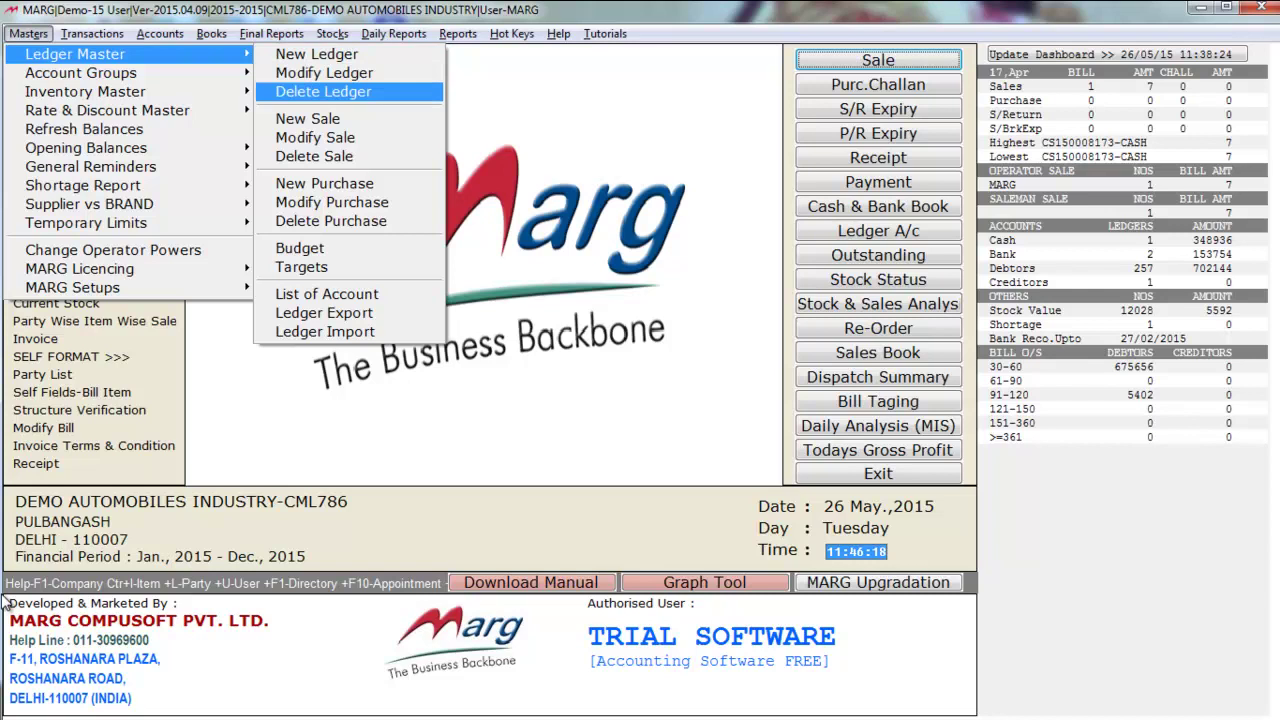
pyautogui.press('Down')
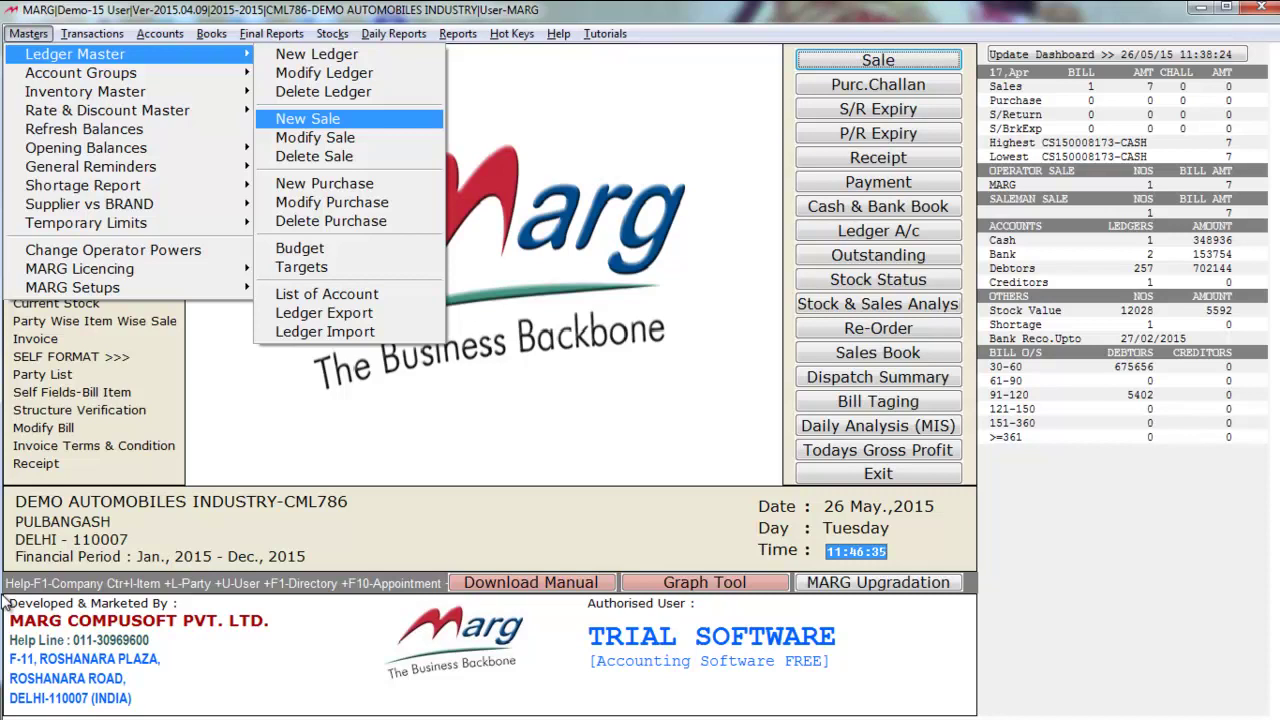
pyautogui.press('Down')
pyautogui.press('Down')
pyautogui.press('Up')
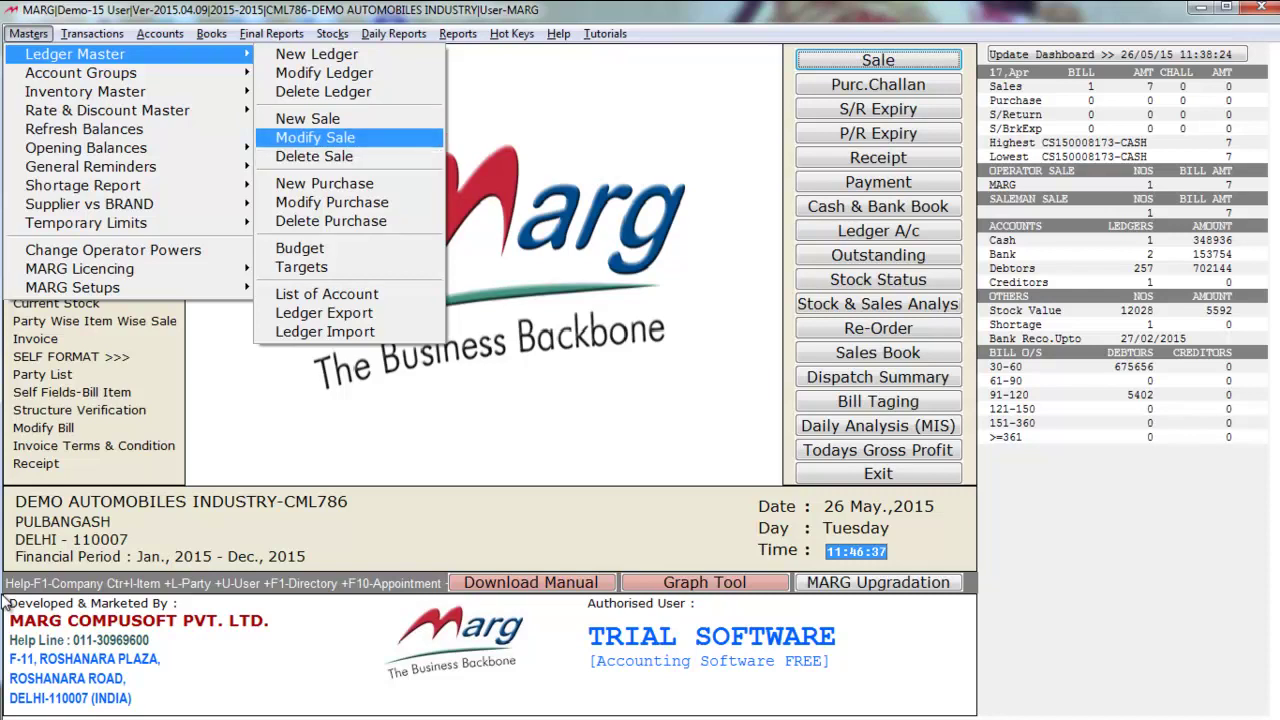
pyautogui.press('Down')
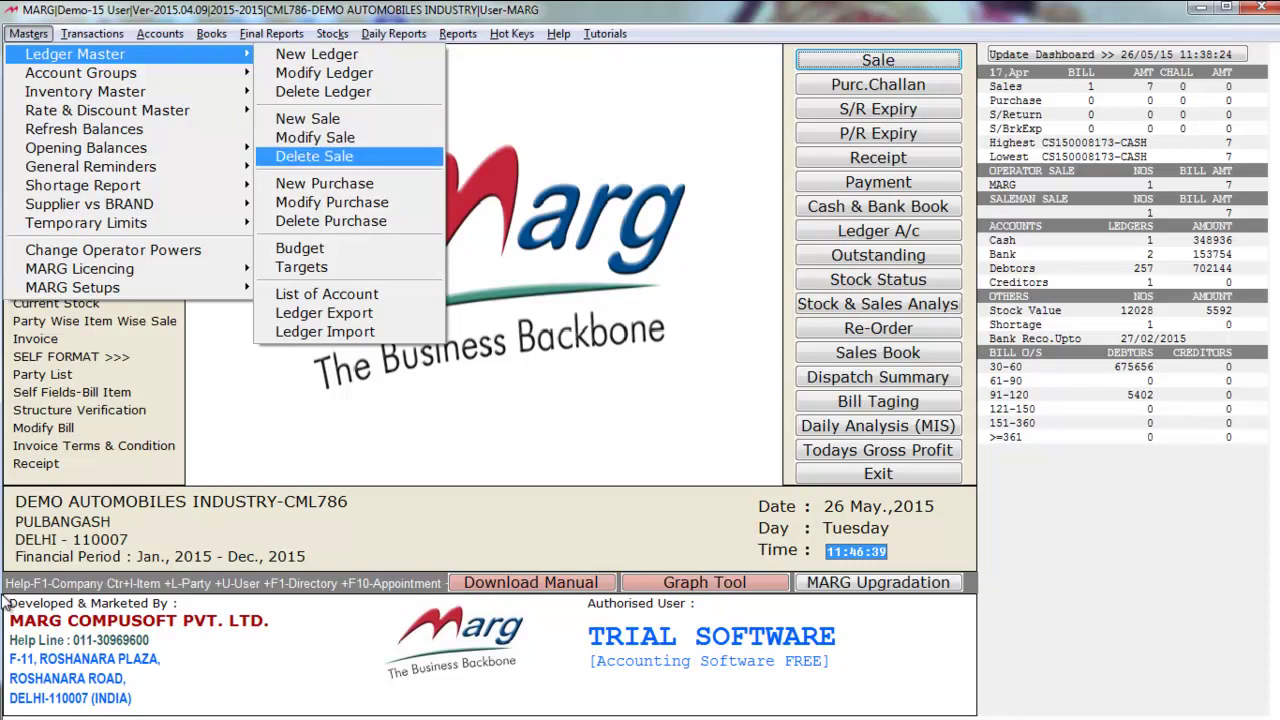
pyautogui.press('Down')
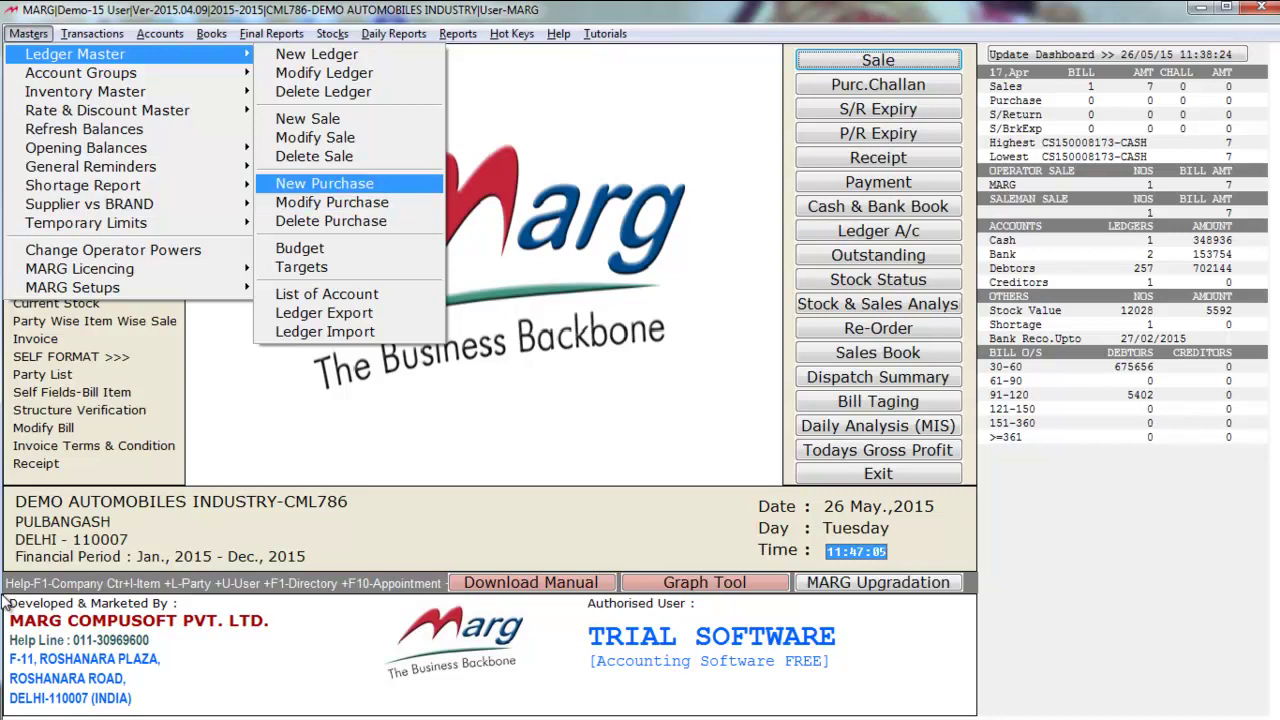
pyautogui.press('Down')
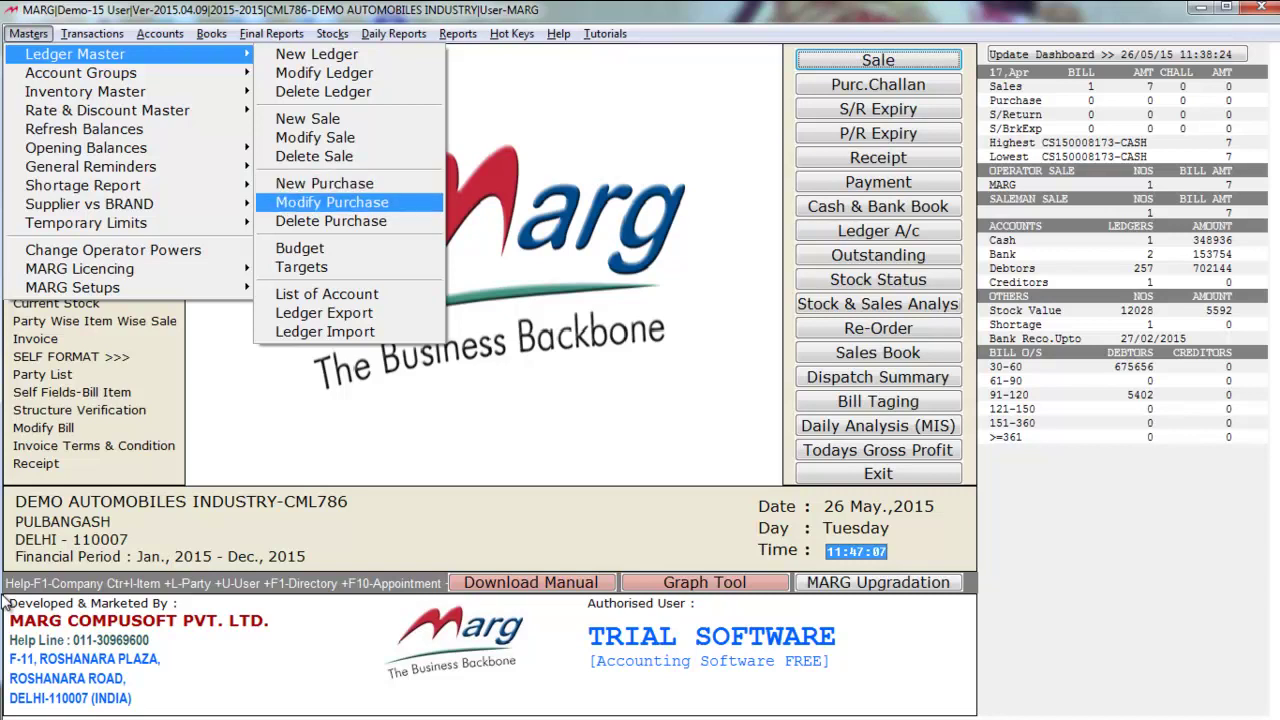
pyautogui.press('Down')
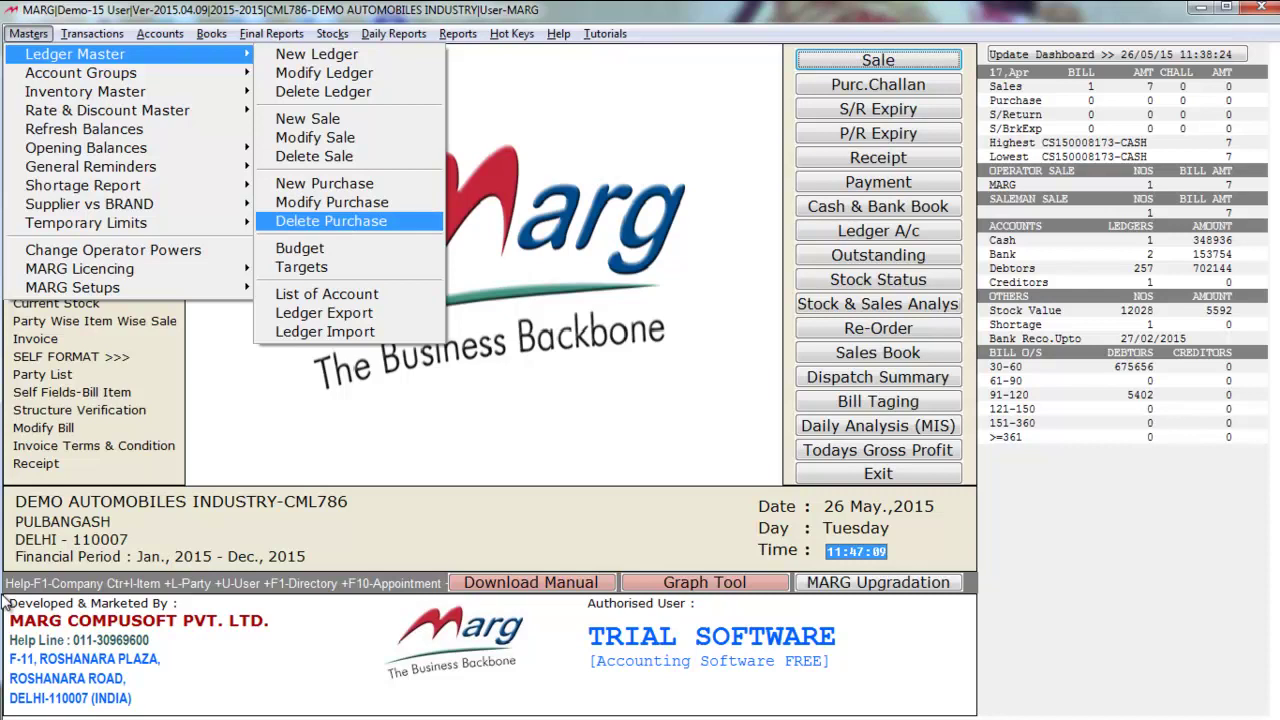
# Review the remaining Ledger Master commands: Budget, Targets, List of Account, Ledger Export and Ledger Import.
pyautogui.press('Down')
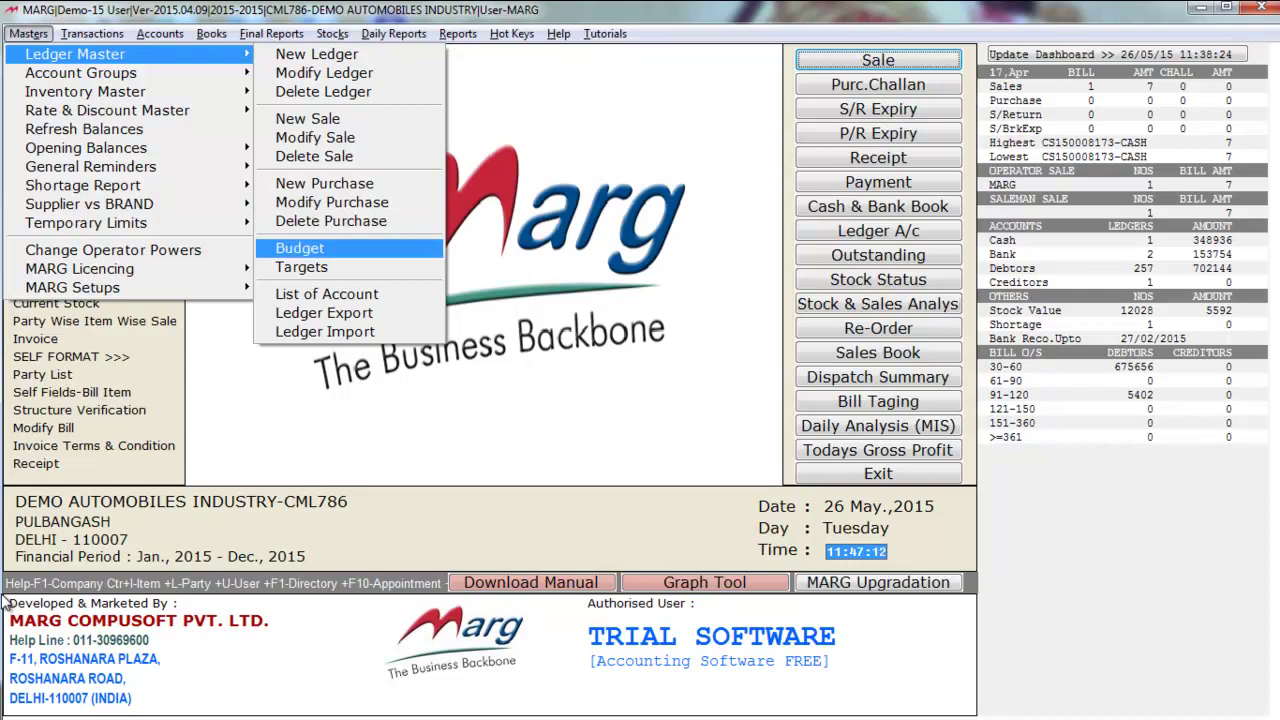
pyautogui.press('Down')
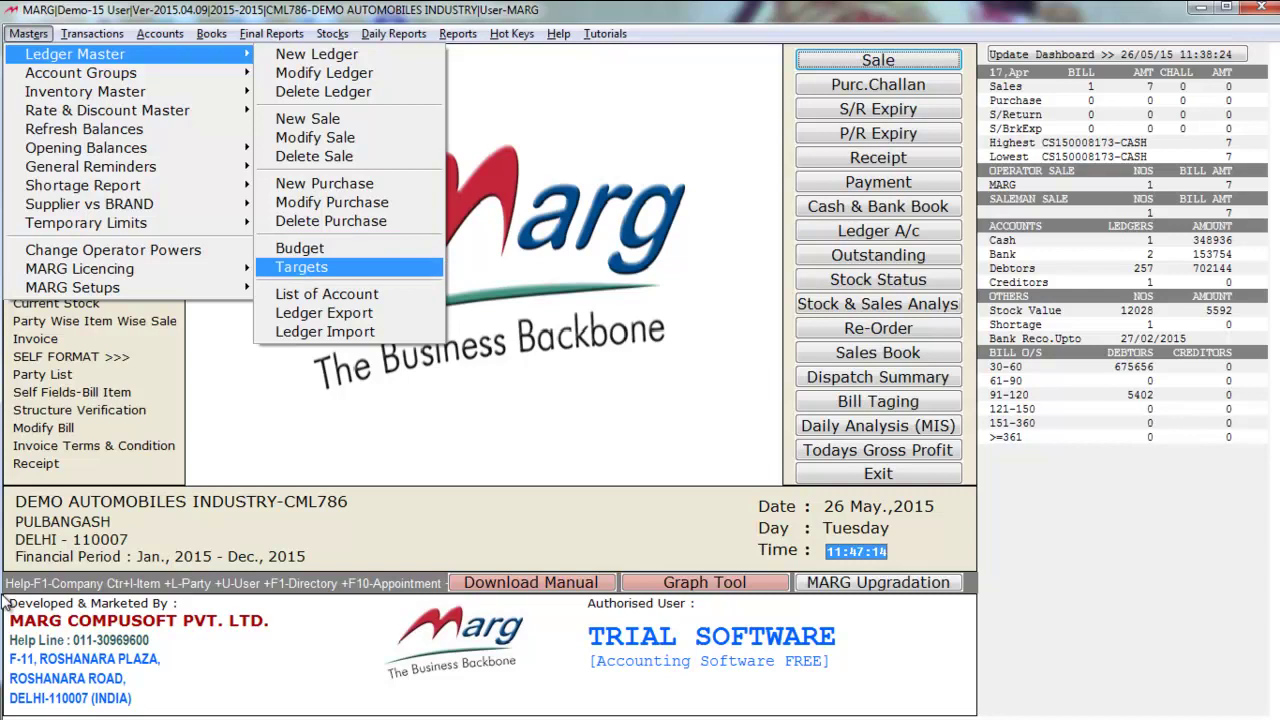
pyautogui.press('Up')
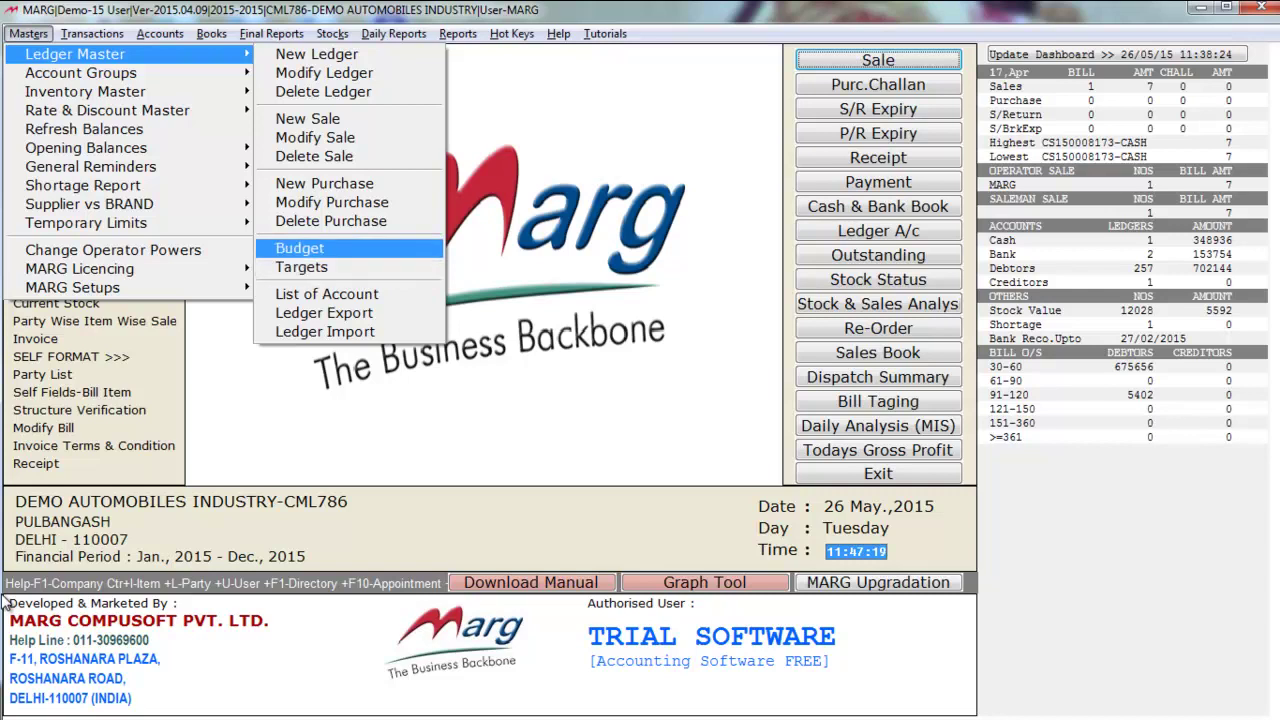
pyautogui.press('Down')
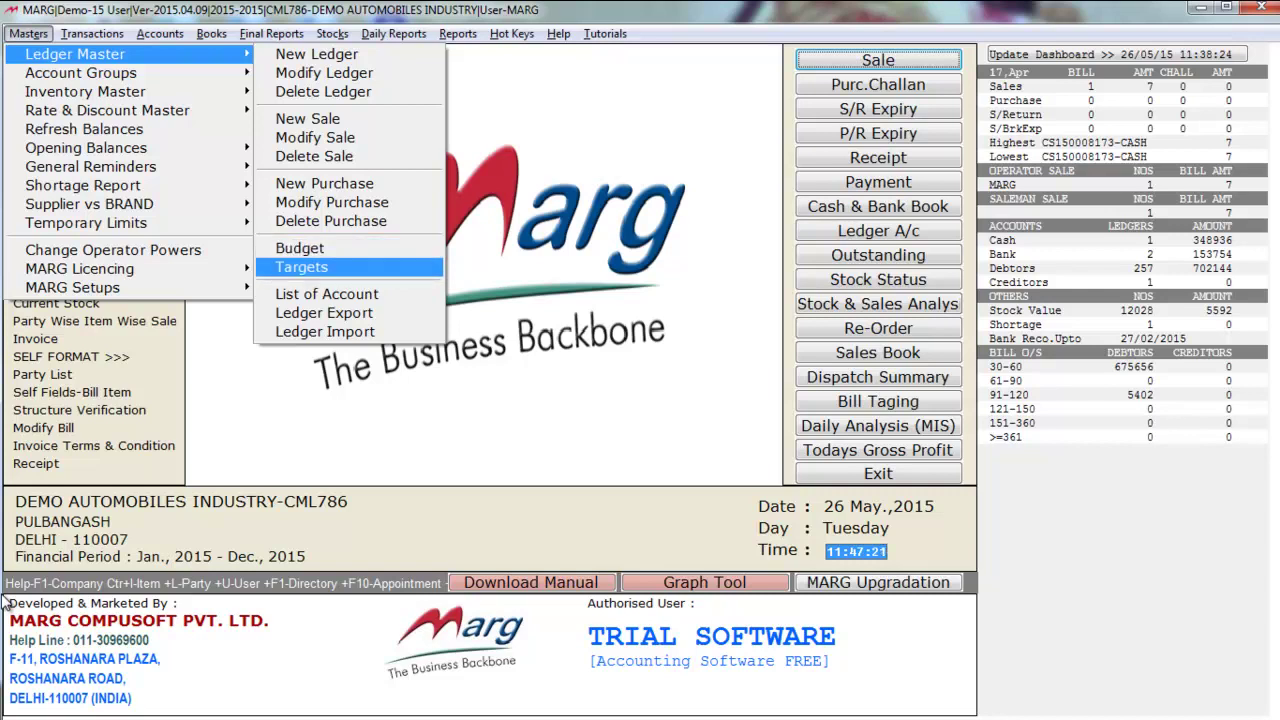
pyautogui.press('Down')
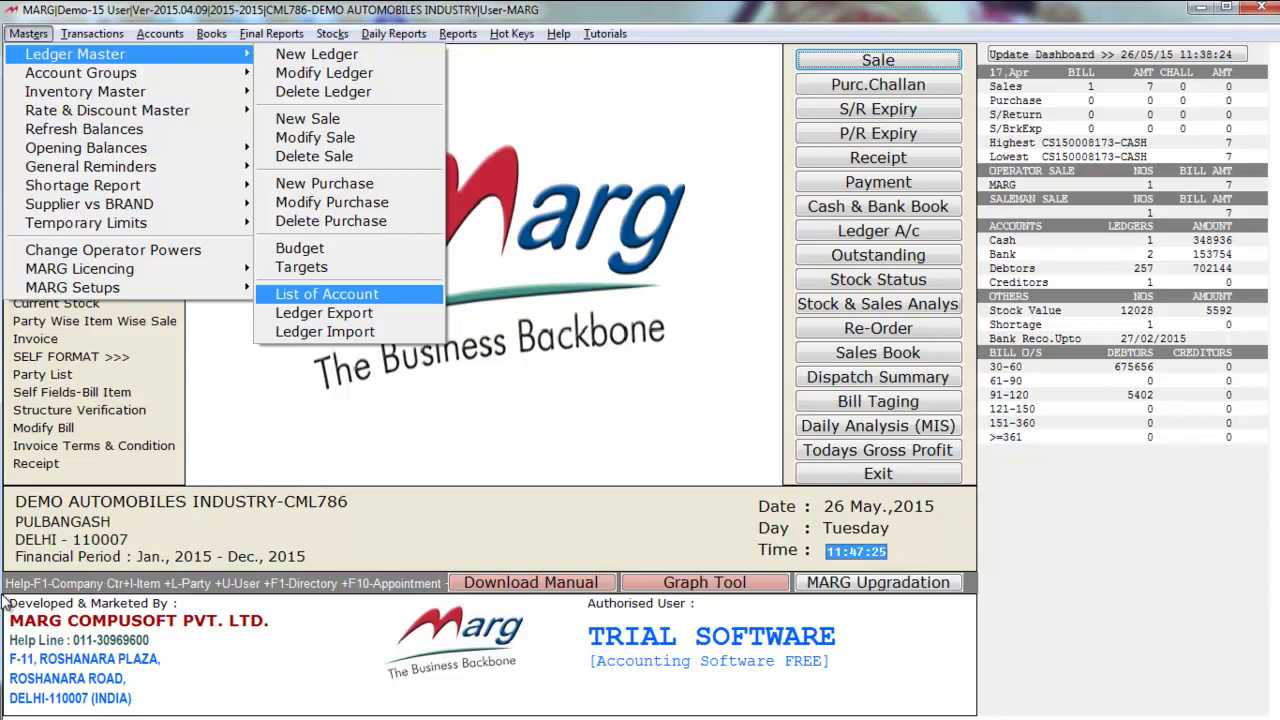
pyautogui.press('Down')
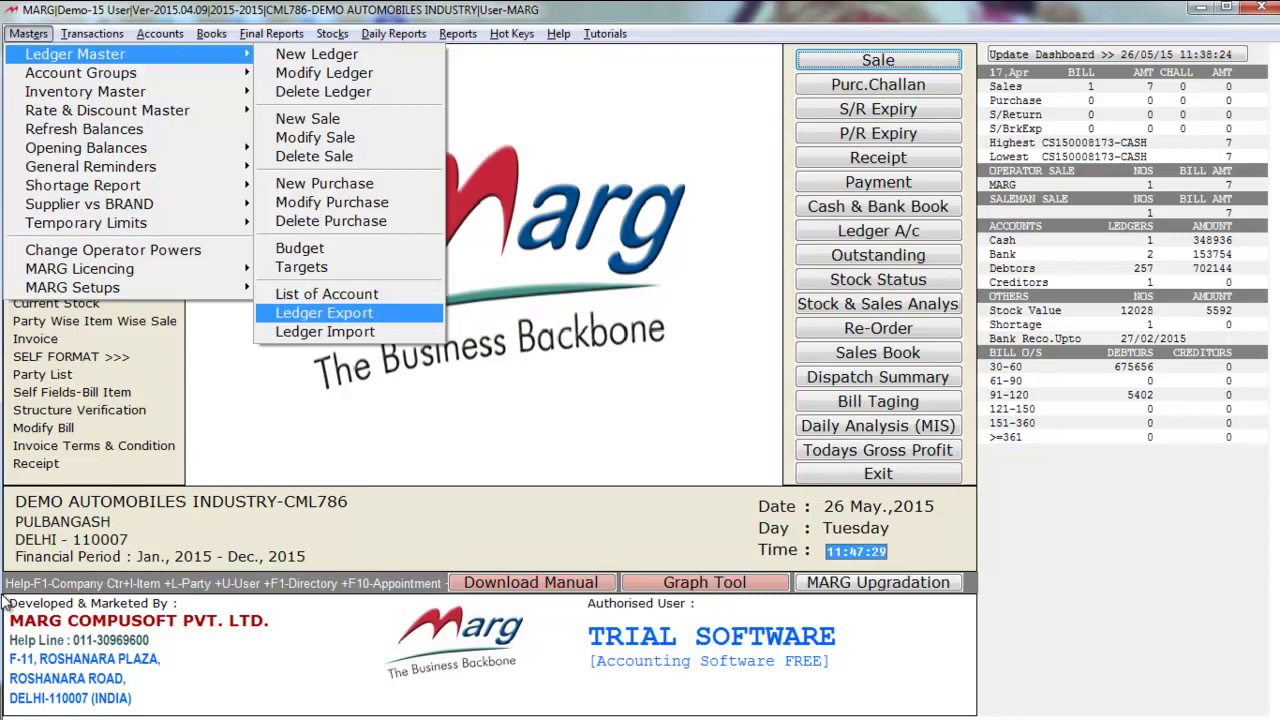
pyautogui.press('Down')
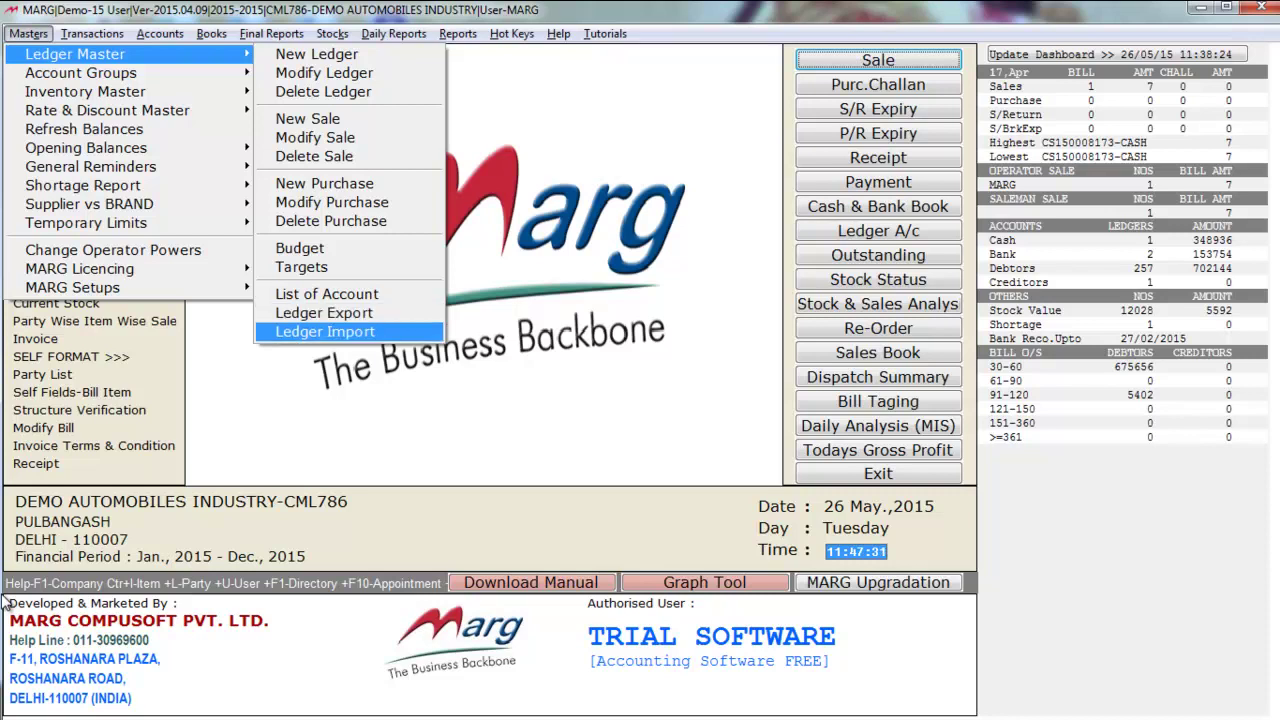
# View the list of parent account groups offered for a new group and leave without creating one.
pyautogui.press('Left')
pyautogui.press('Down')
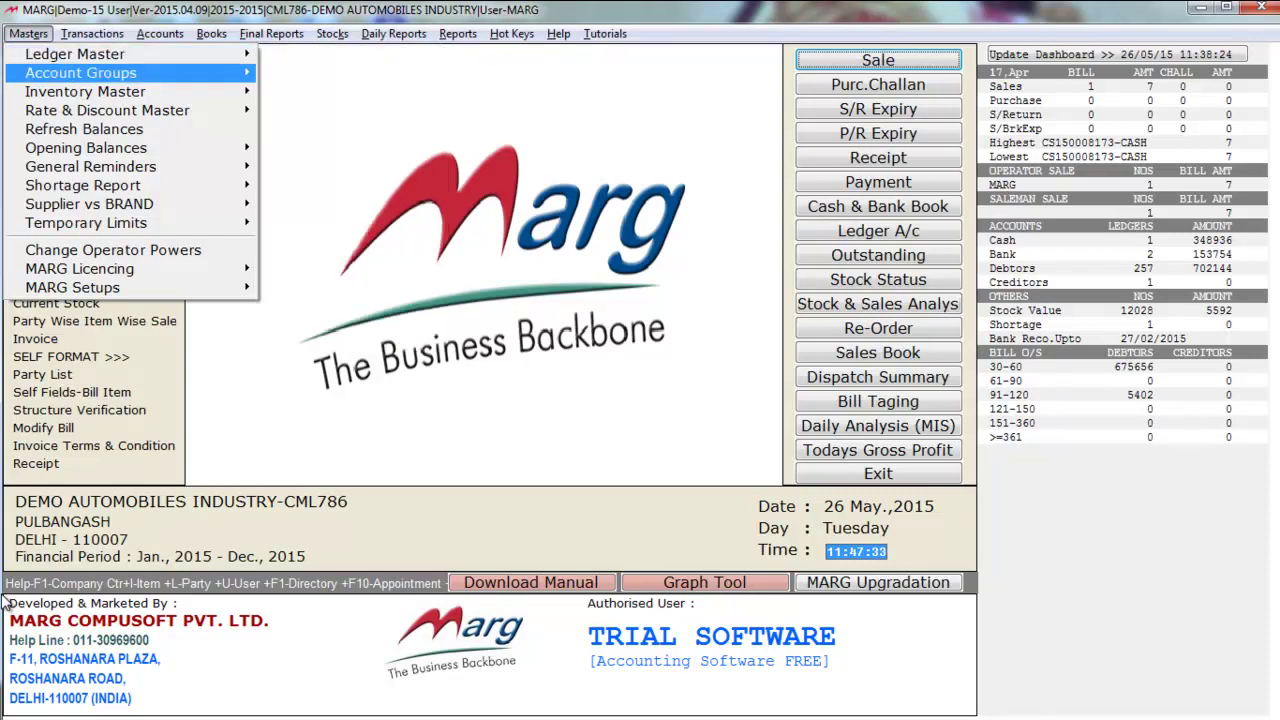
pyautogui.press('Right')
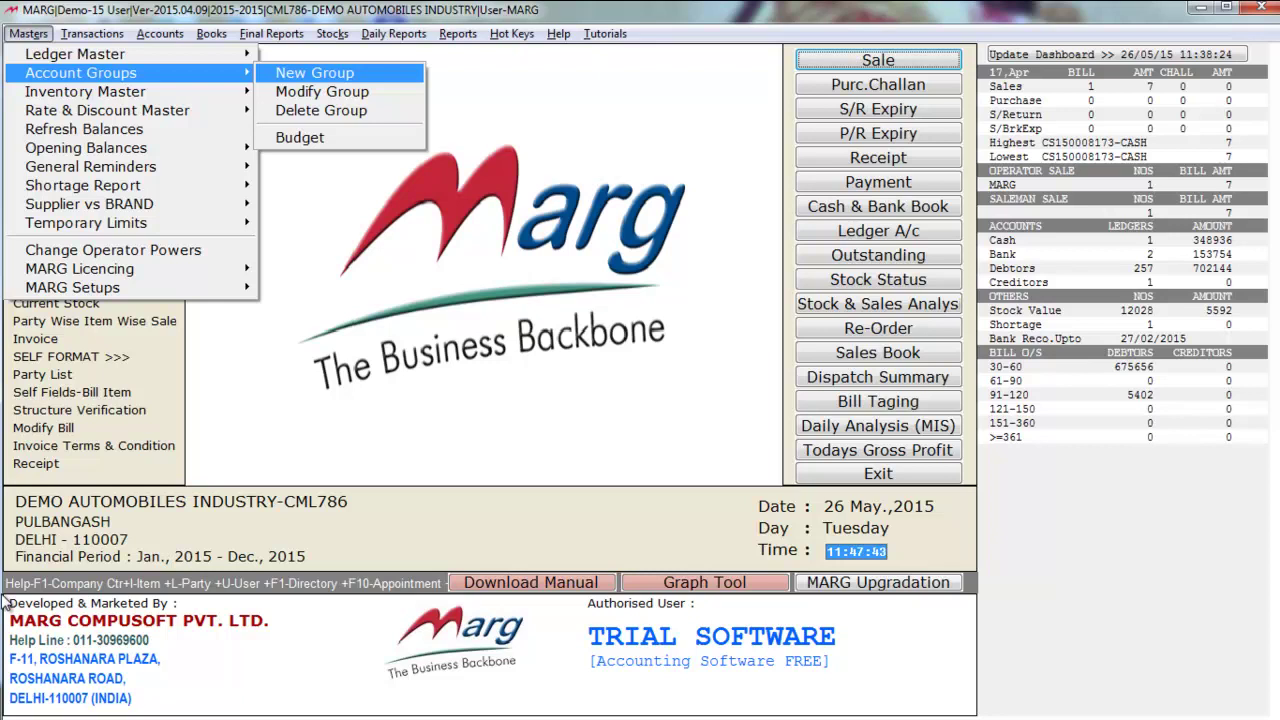
pyautogui.press('Return')
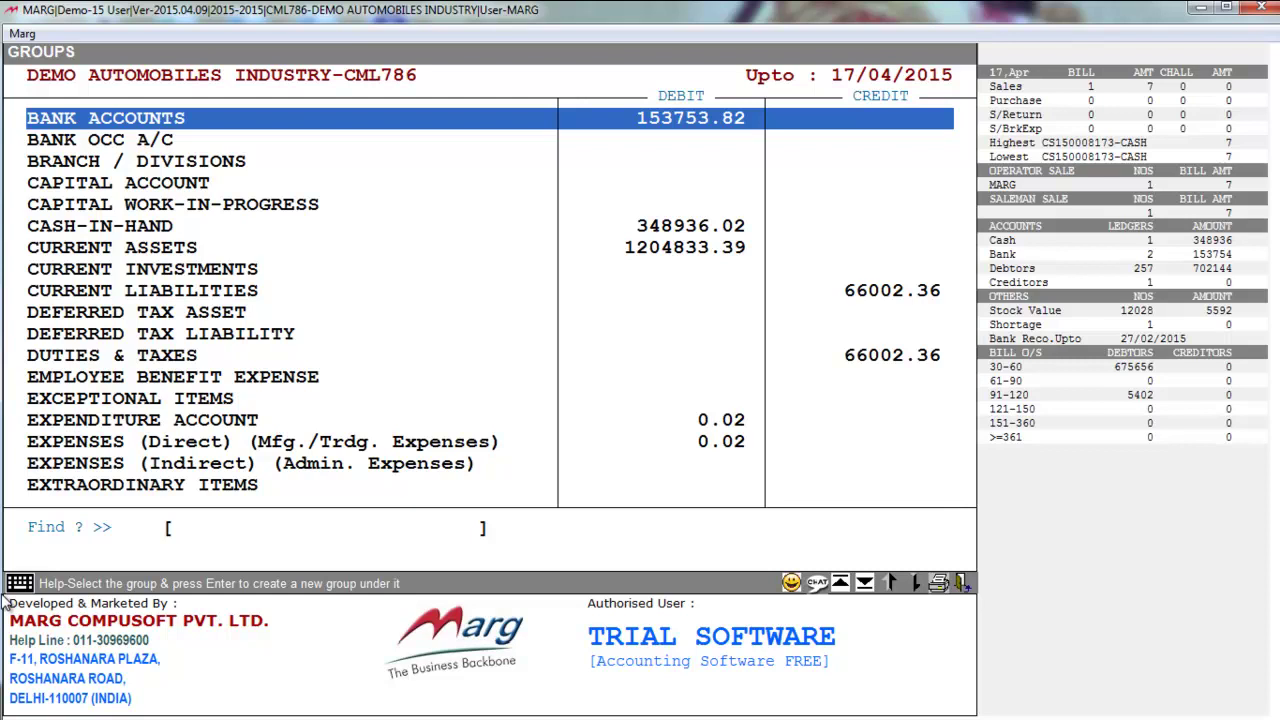
pyautogui.press('Escape')
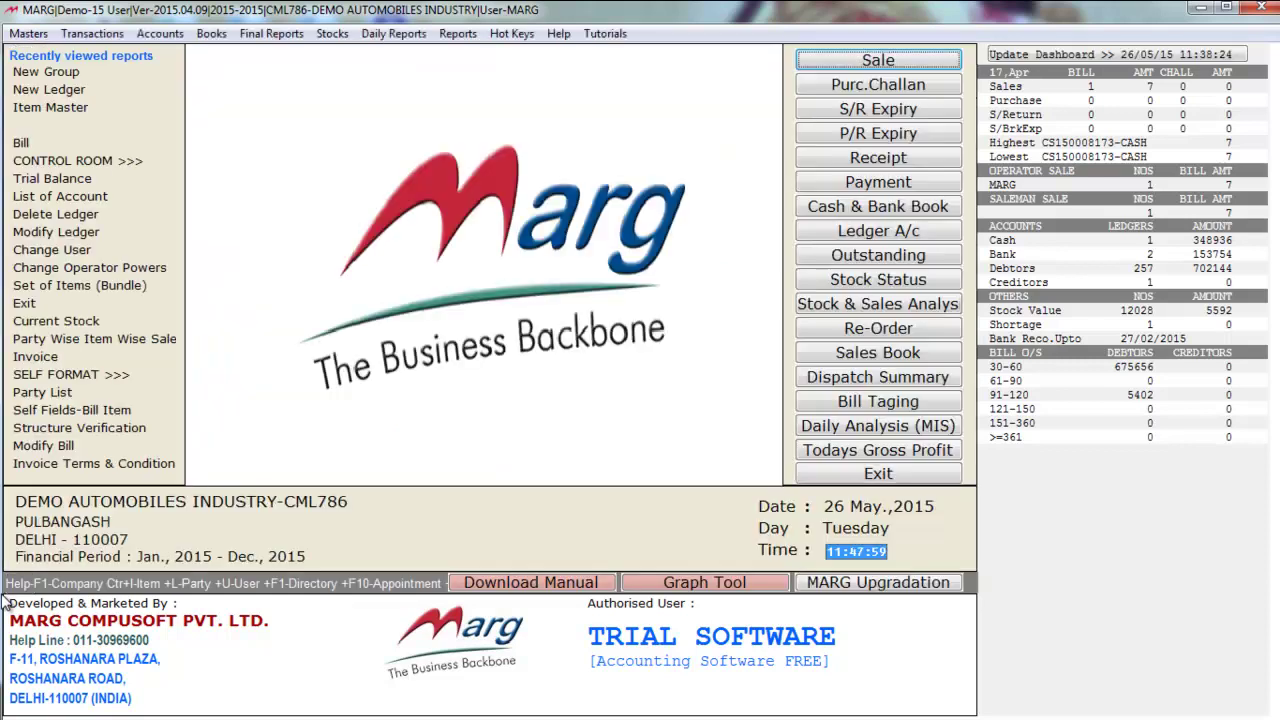
# Open the inventory Item Master, bring up a blank new product form and cancel it.
pyautogui.hotkey('alt', 'm')
pyautogui.press('Down')
pyautogui.press('Down')
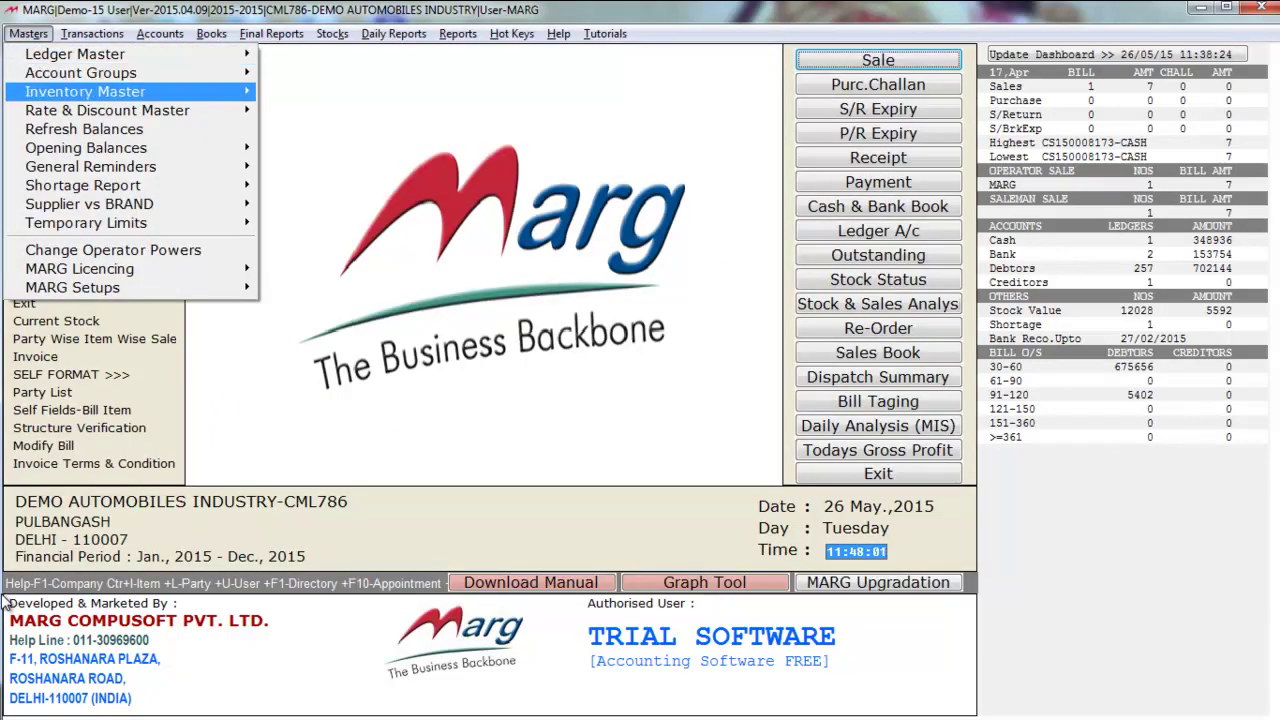
pyautogui.press('Return')
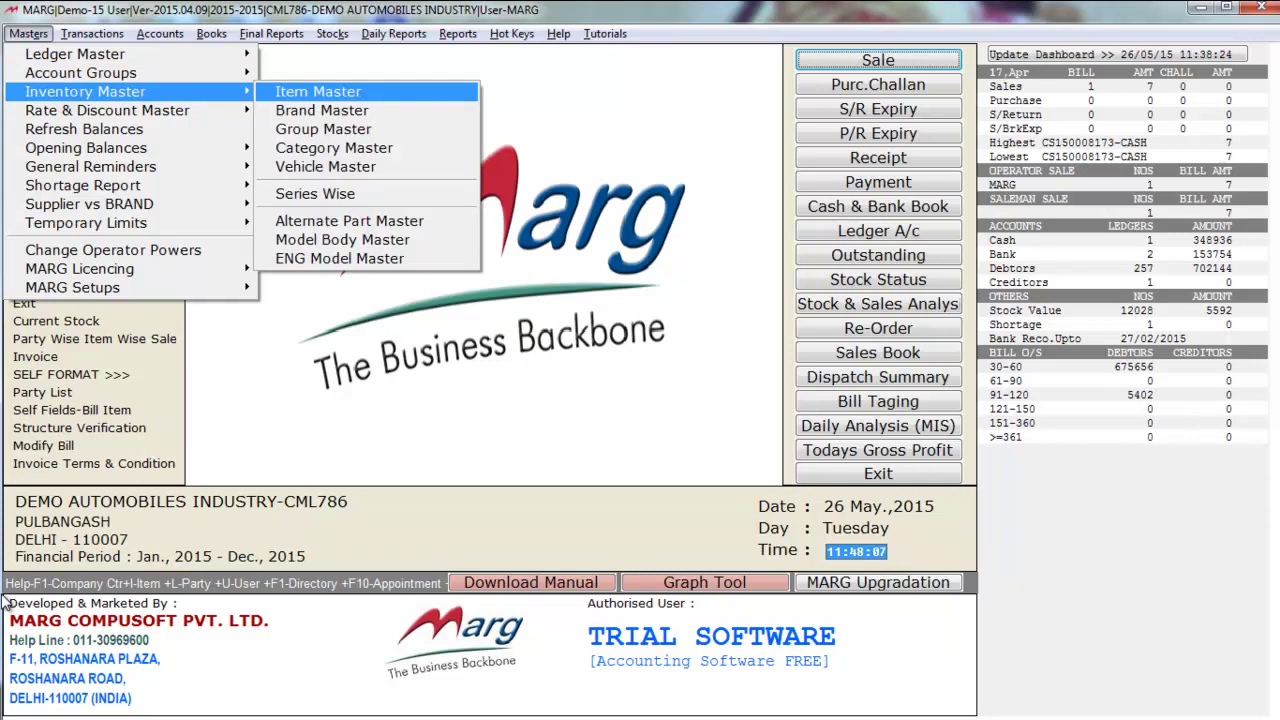
pyautogui.press('Return')
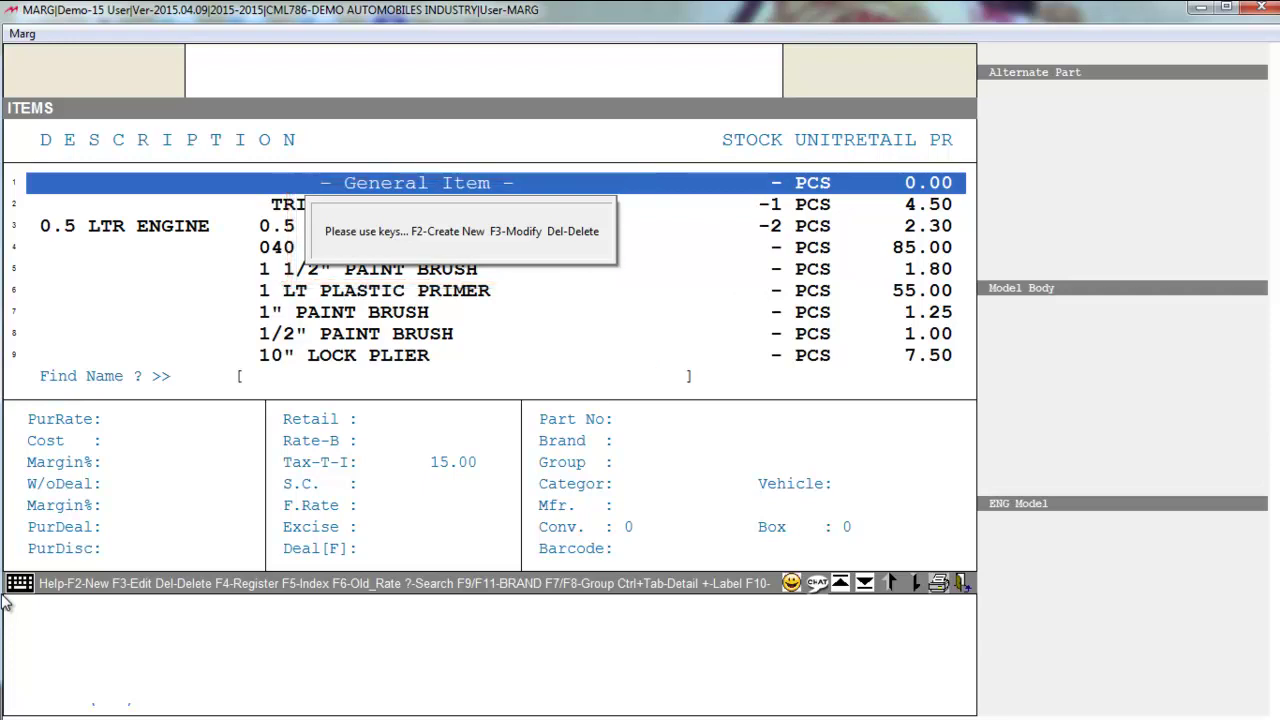
pyautogui.press('F2')
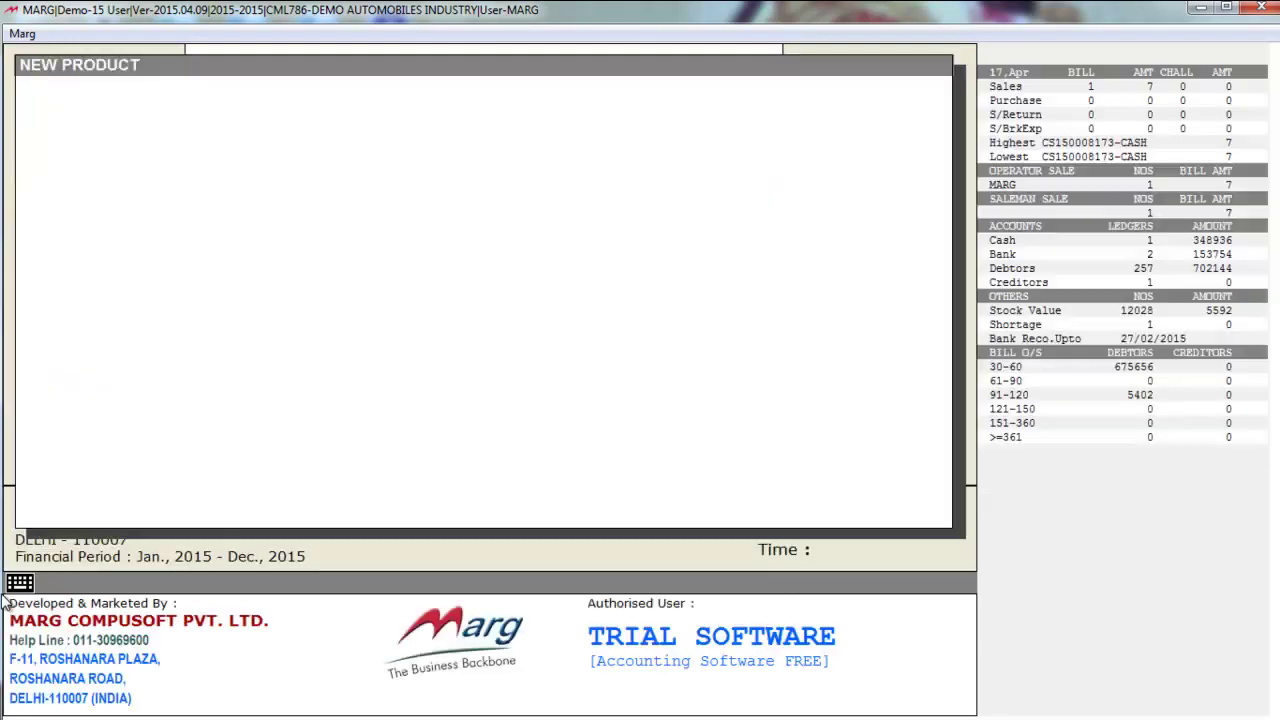
pyautogui.press('Escape')
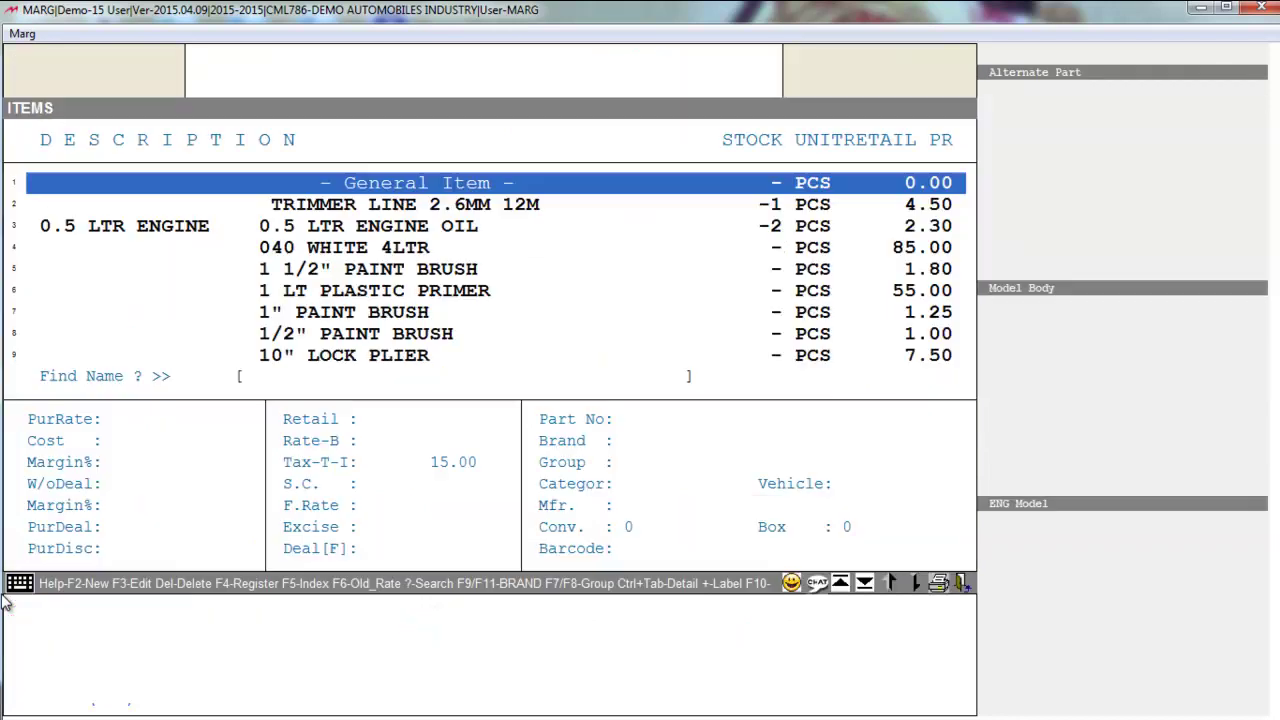
# Open the 0.5 LTR ENGINE OIL item for modification, exit without saving, and call up its deletion but decline it.
pyautogui.press('Down')
pyautogui.press('Down')
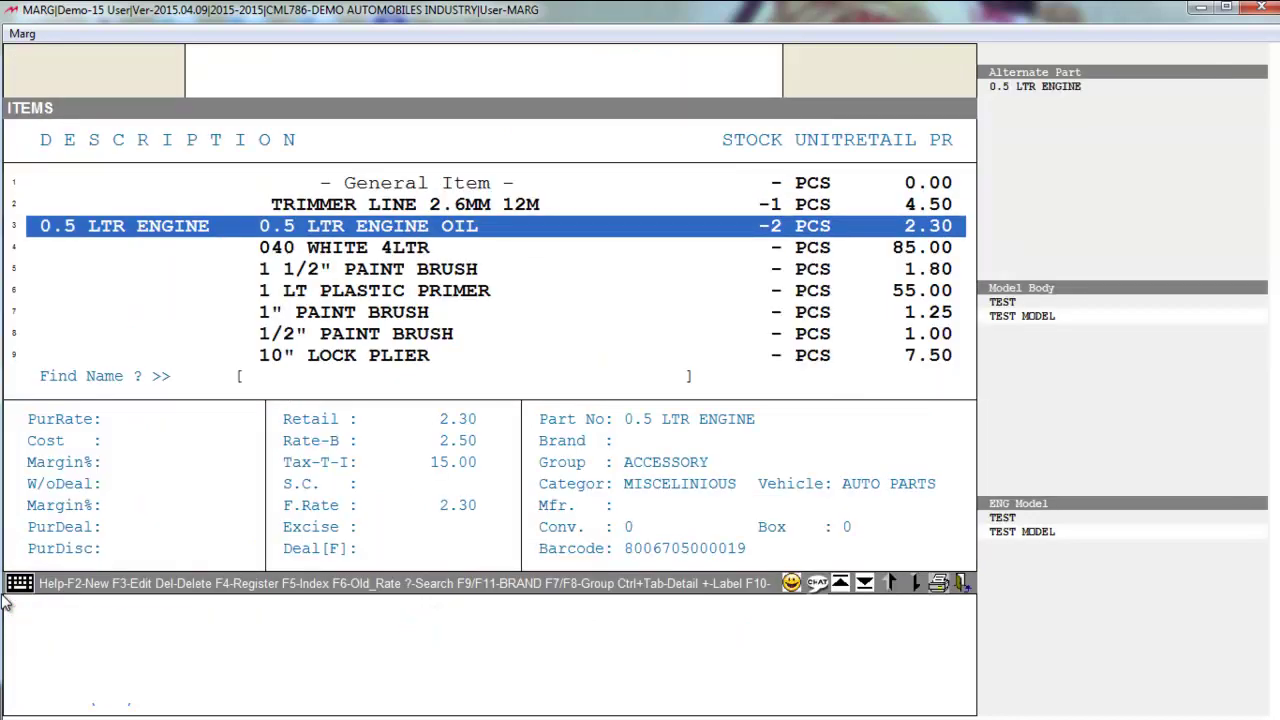
pyautogui.press('F3')
pyautogui.press('Escape')
pyautogui.press('Right')
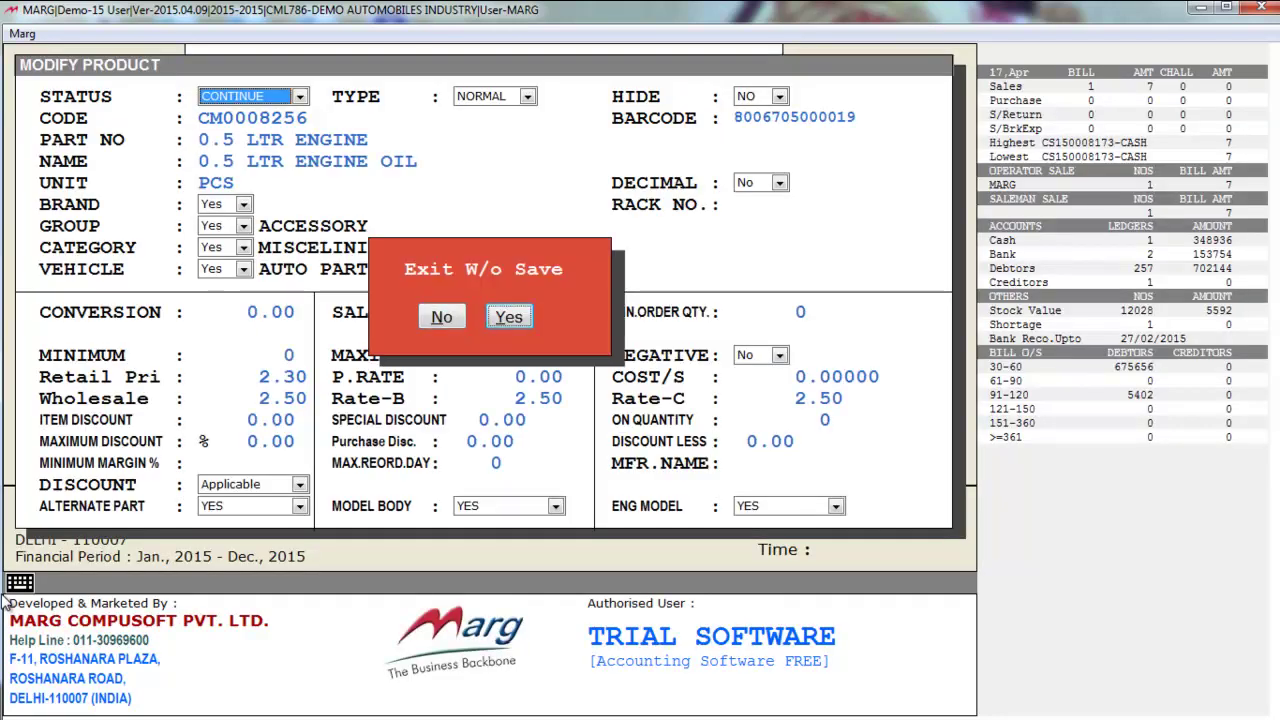
pyautogui.press('Return')
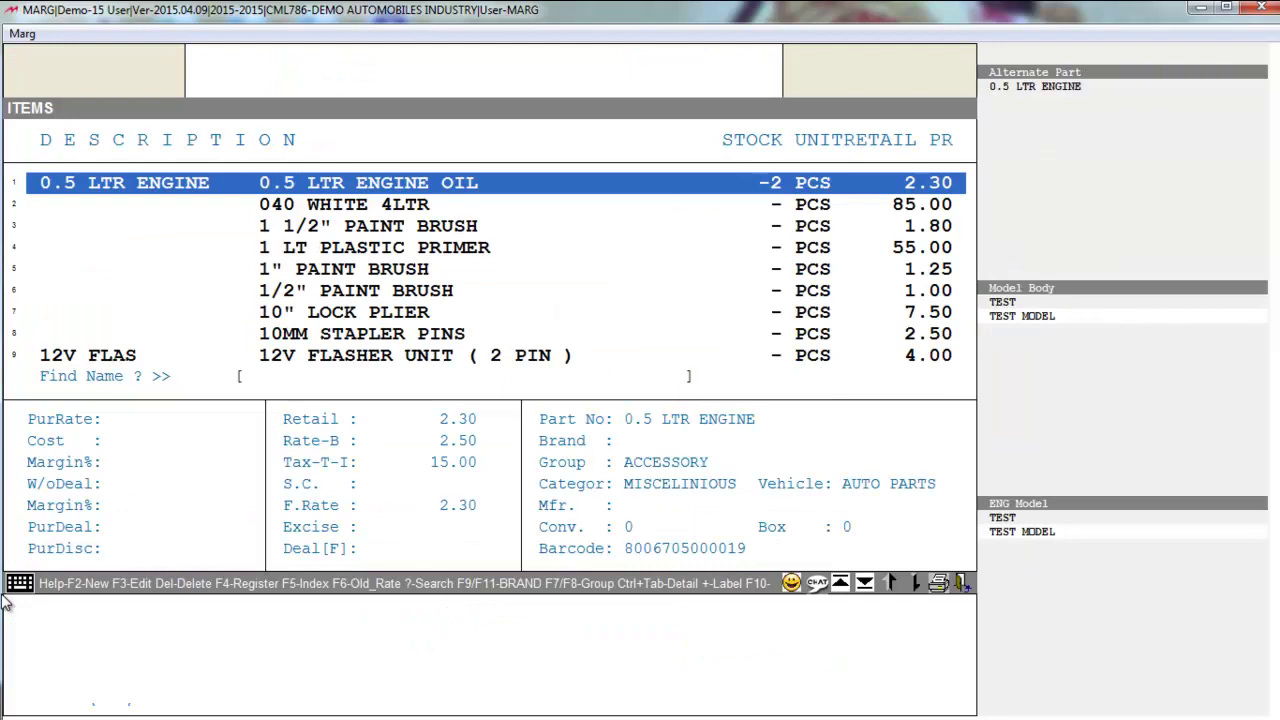
pyautogui.press('Delete')
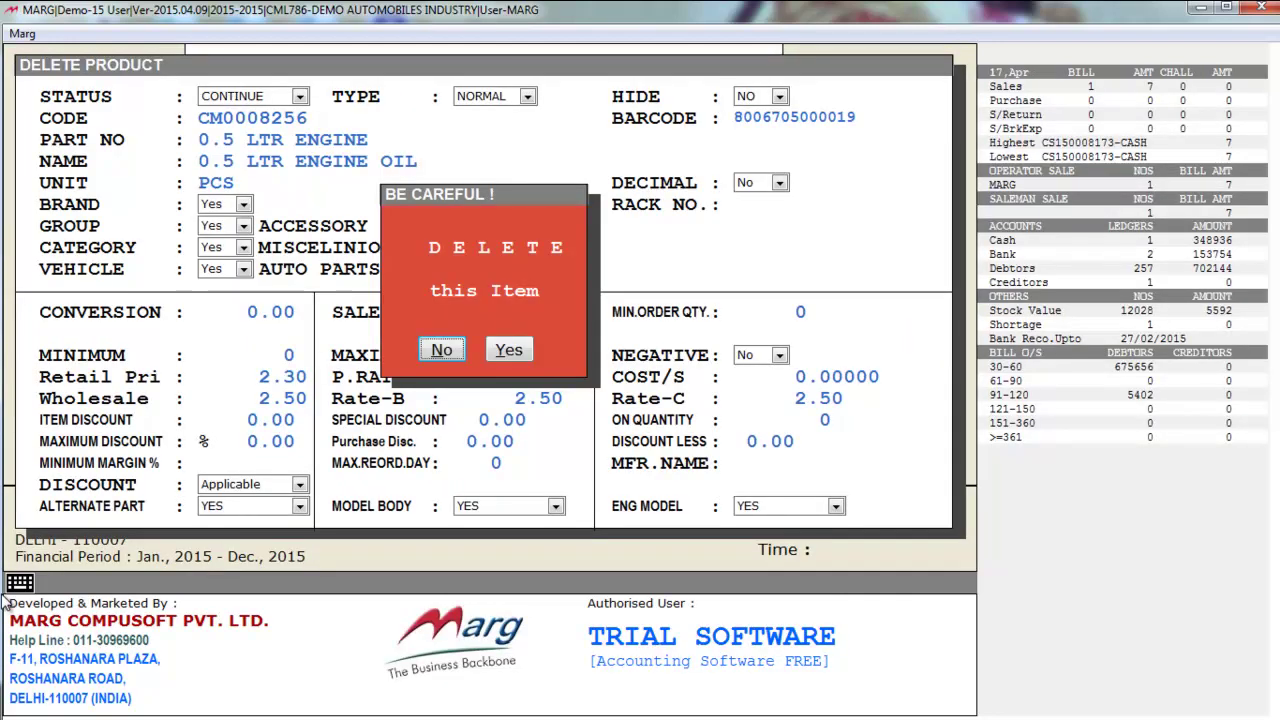
pyautogui.press('Return')
# Examine the fields of a blank new product form and return to the main screen without creating an item.
pyautogui.press('Down')
pyautogui.press('F2')
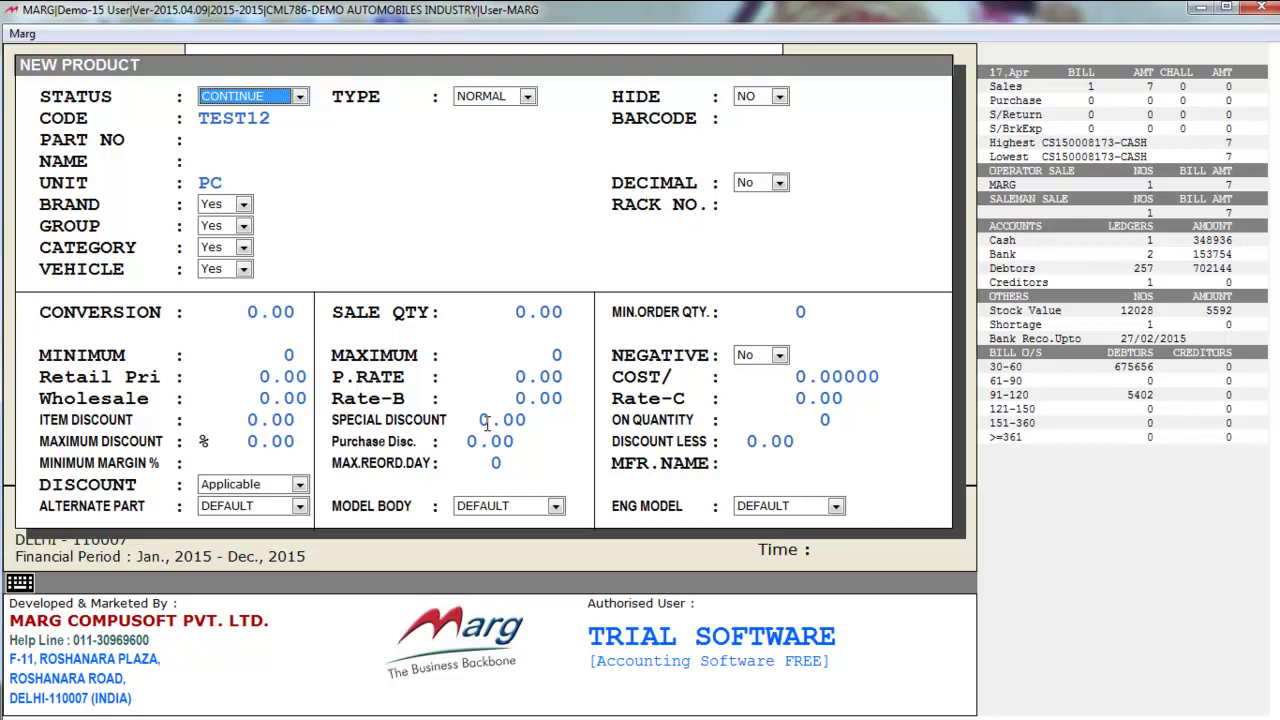
pyautogui.press('Escape')
pyautogui.press('Escape')
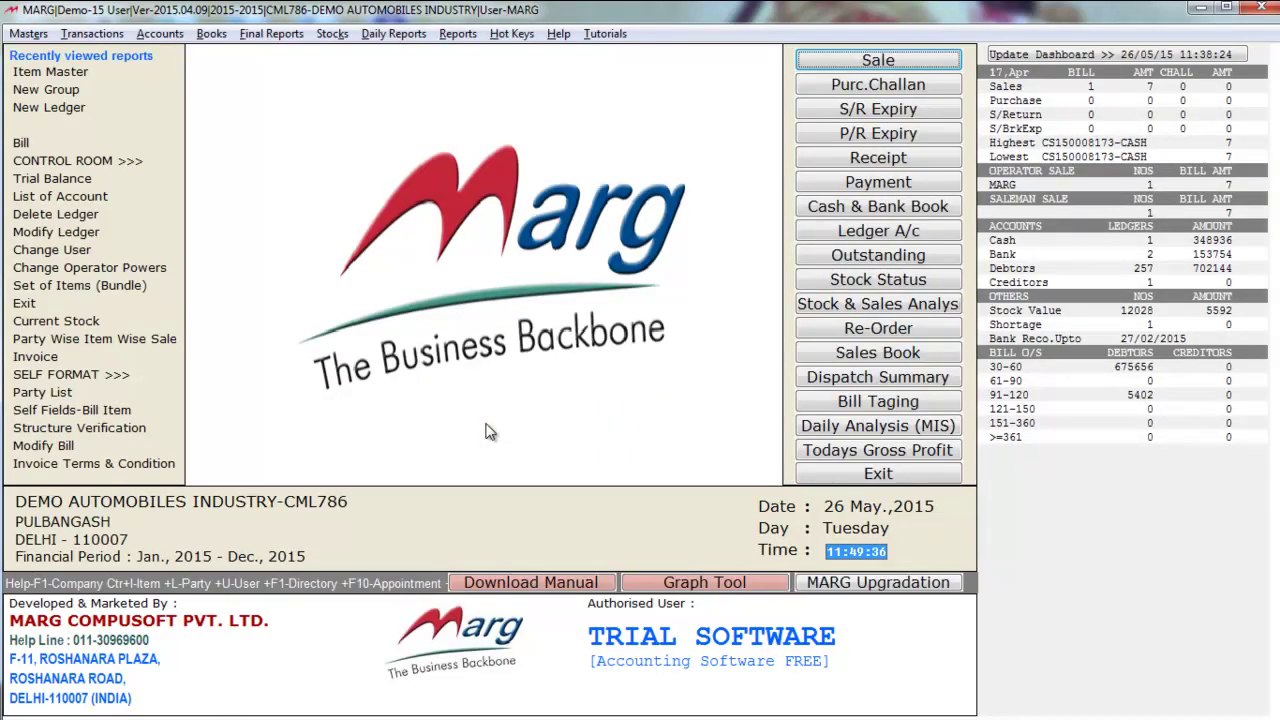
# Examine the Price List commands under Rate & Discount Master, including Import From Excel and New Item Import Method.
pyautogui.hotkey('alt', 'm')
pyautogui.press('Down')
pyautogui.press('Down')
pyautogui.press('Down')
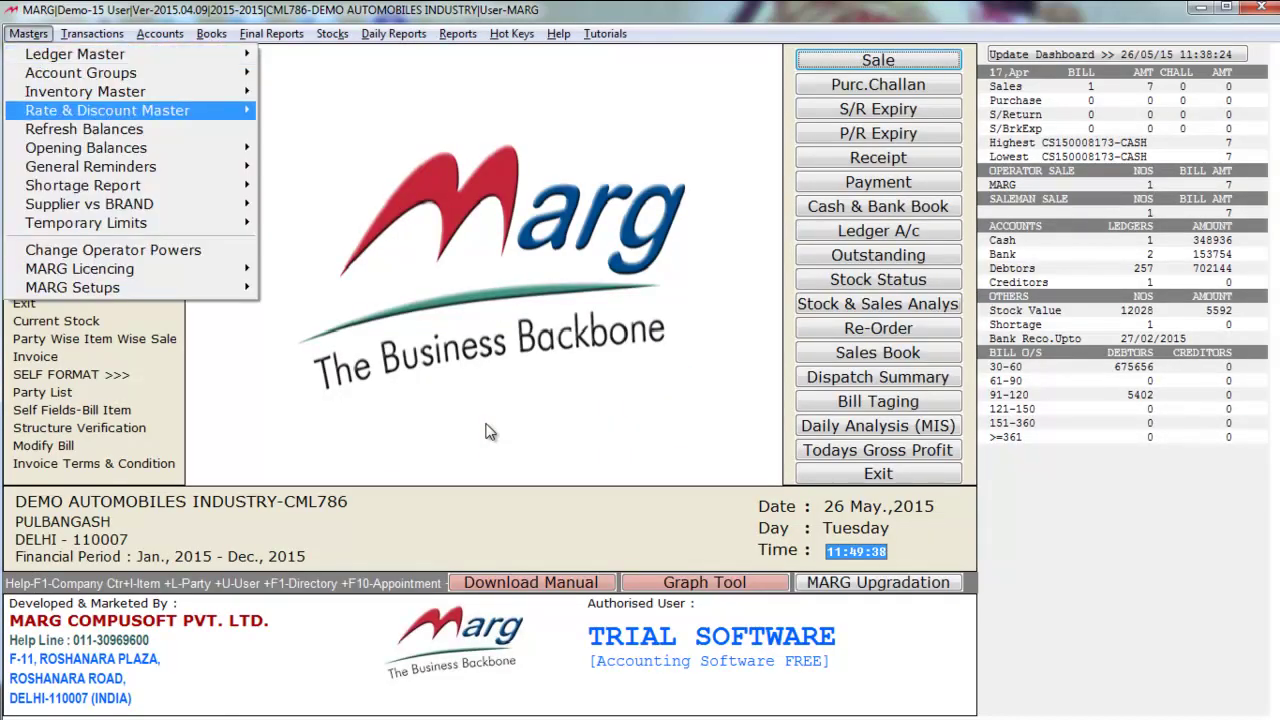
pyautogui.press('Right')
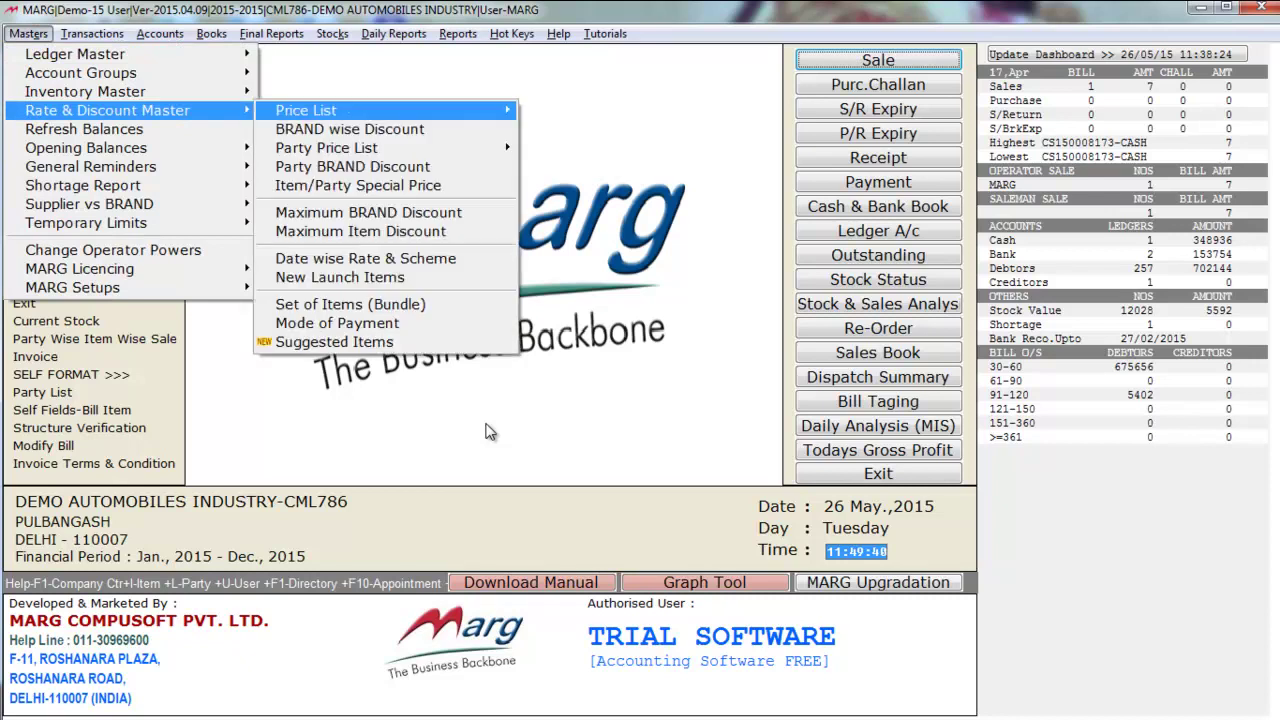
pyautogui.press('Right')
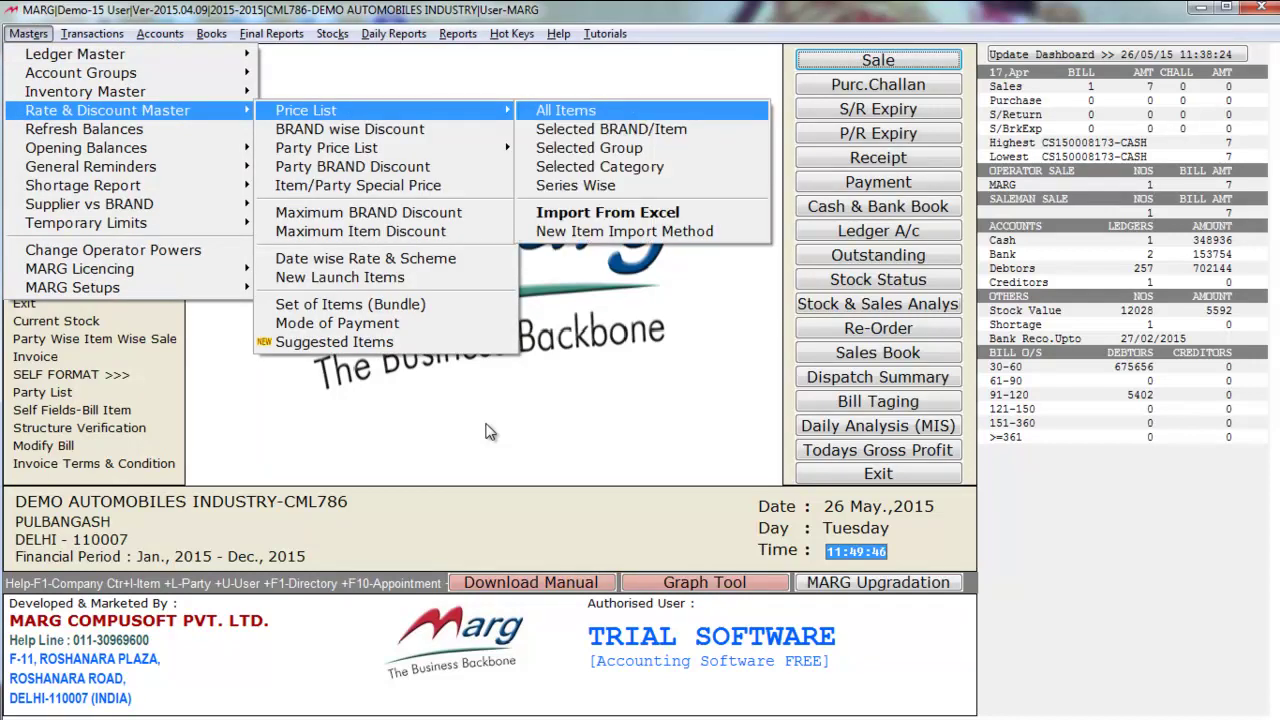
pyautogui.press('Down')
pyautogui.press('Down')
pyautogui.press('Down')
pyautogui.press('Down')
pyautogui.press('Down')
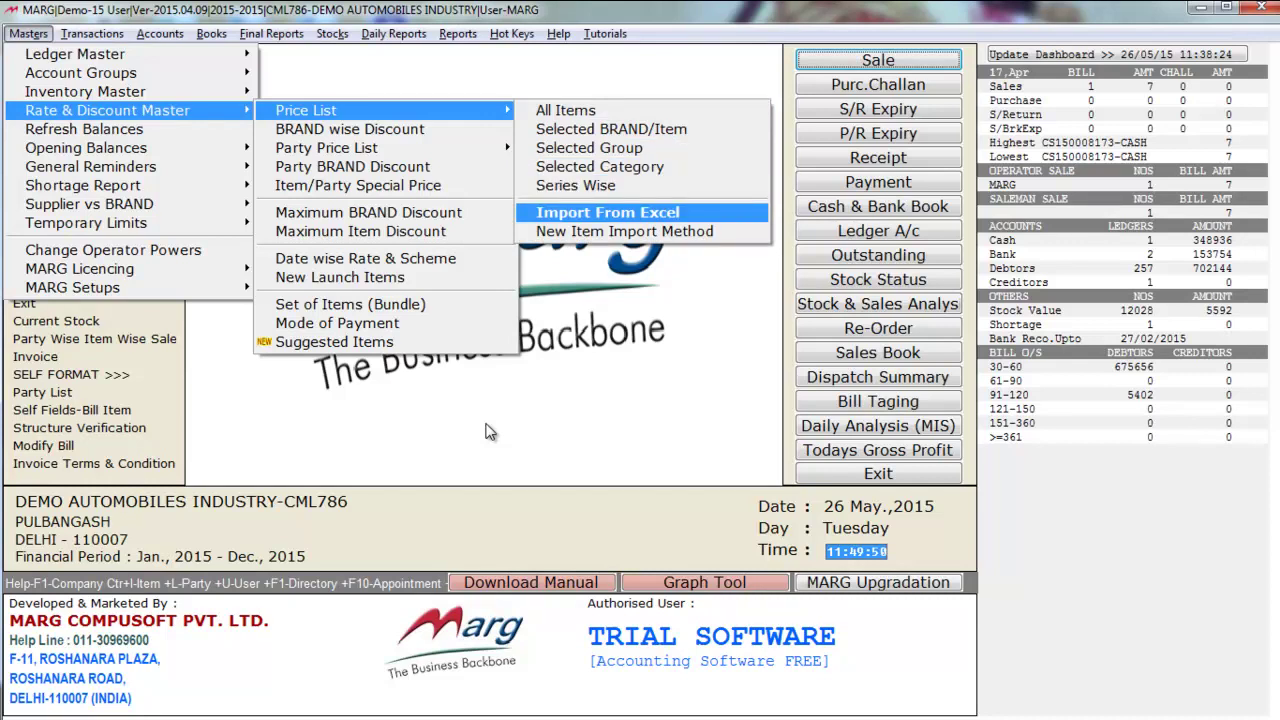
pyautogui.press('Down')
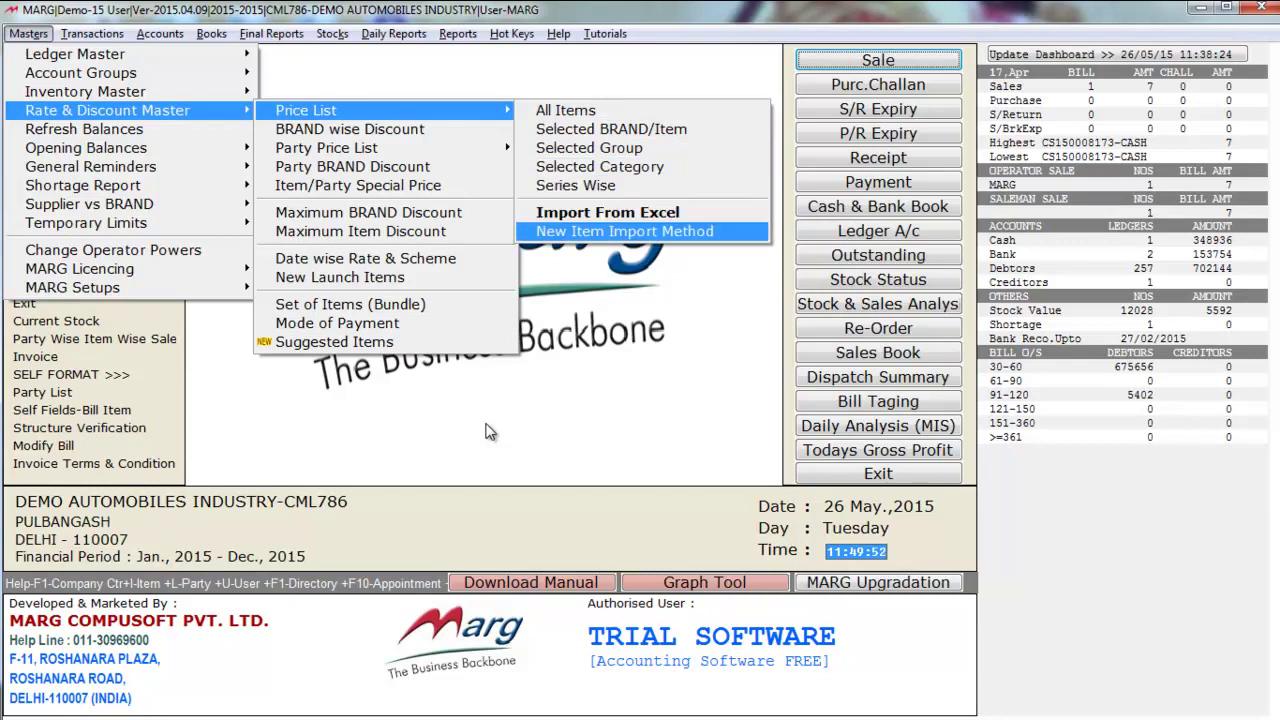
pyautogui.press('Up')
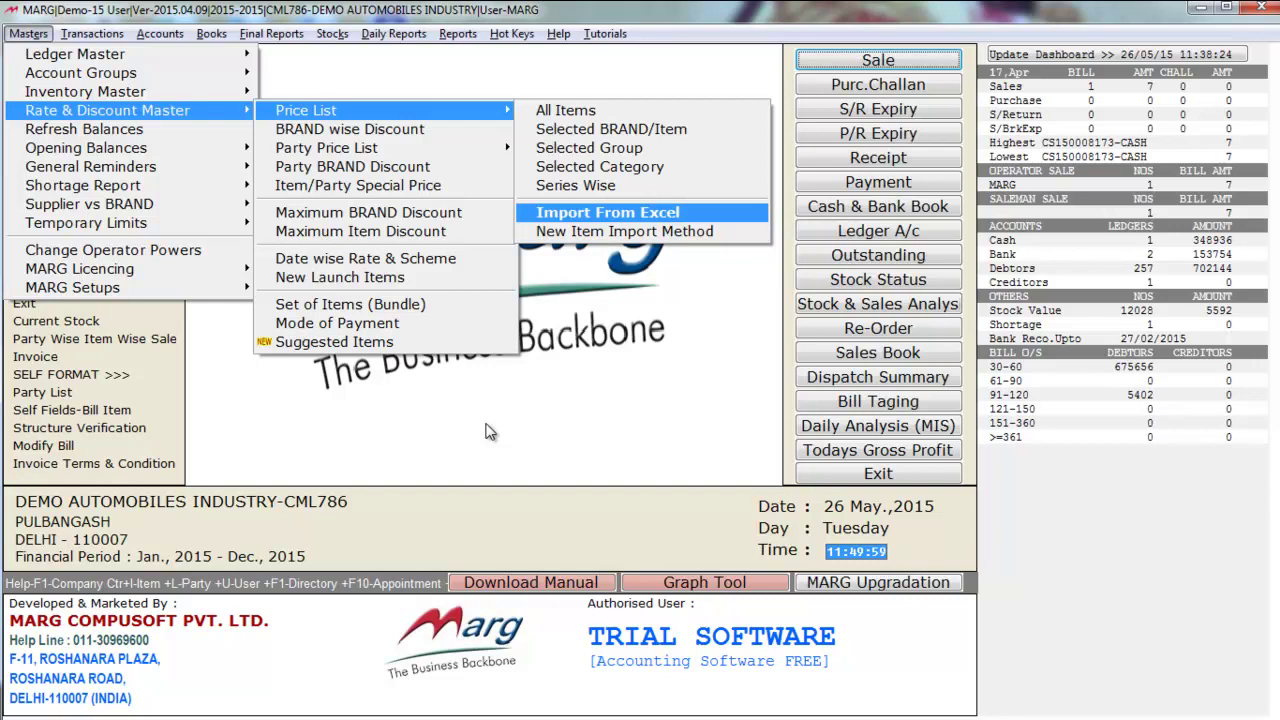
pyautogui.press('Down')
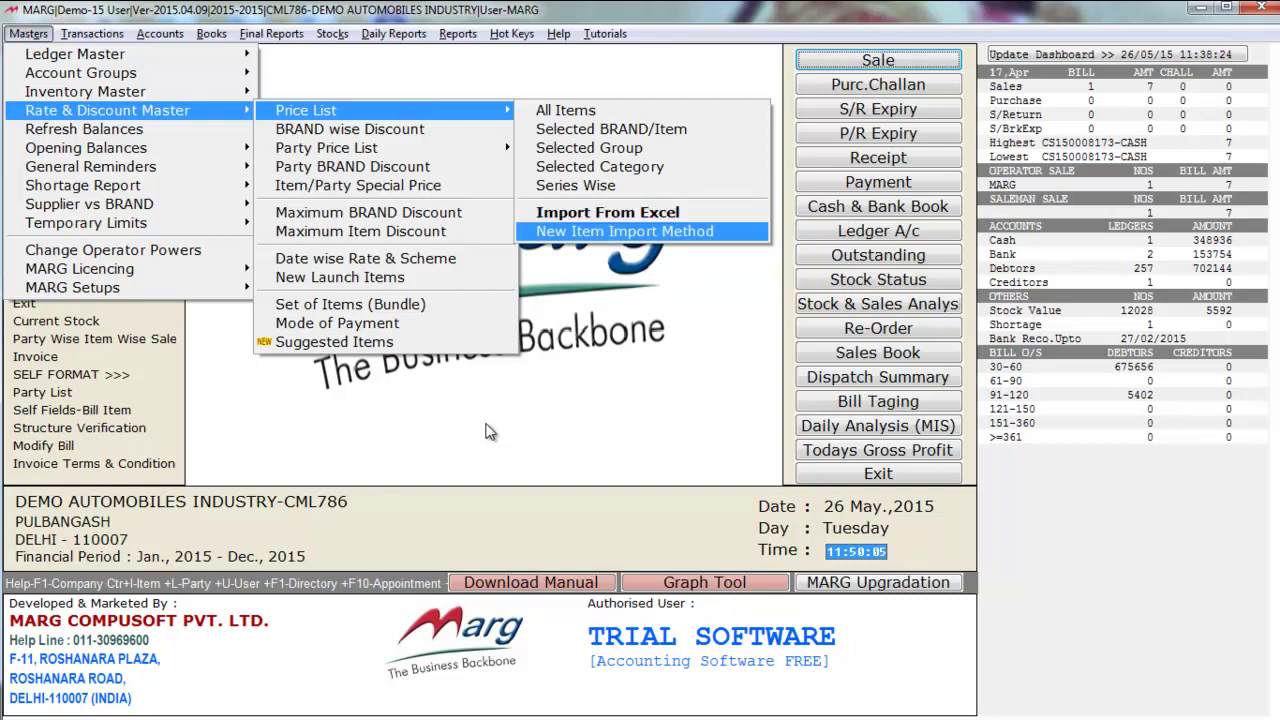
pyautogui.press('Up')
pyautogui.press('Down')
pyautogui.press('Escape')
# Look over the brand, party and item discount commands of Rate & Discount Master, through Maximum Item Discount.
pyautogui.press('Down')
pyautogui.press('Down')
pyautogui.press('Down')
pyautogui.press('Down')
pyautogui.press('Down')
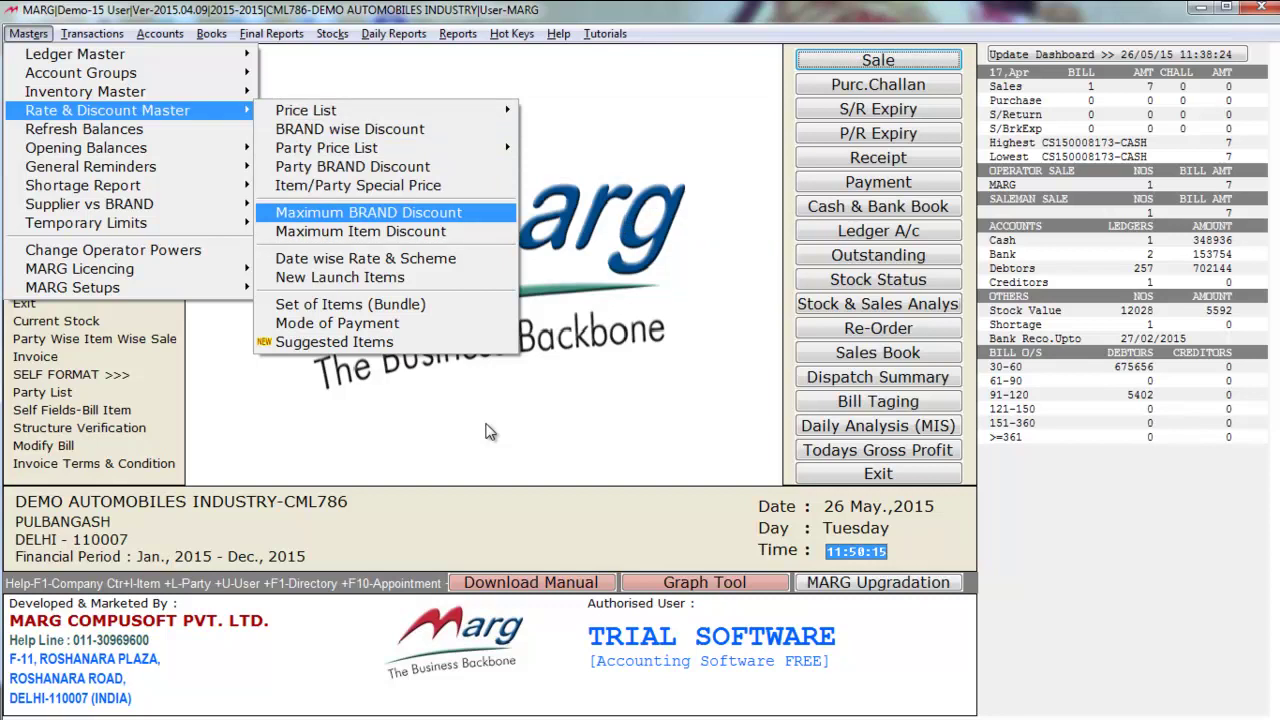
pyautogui.press('Down')
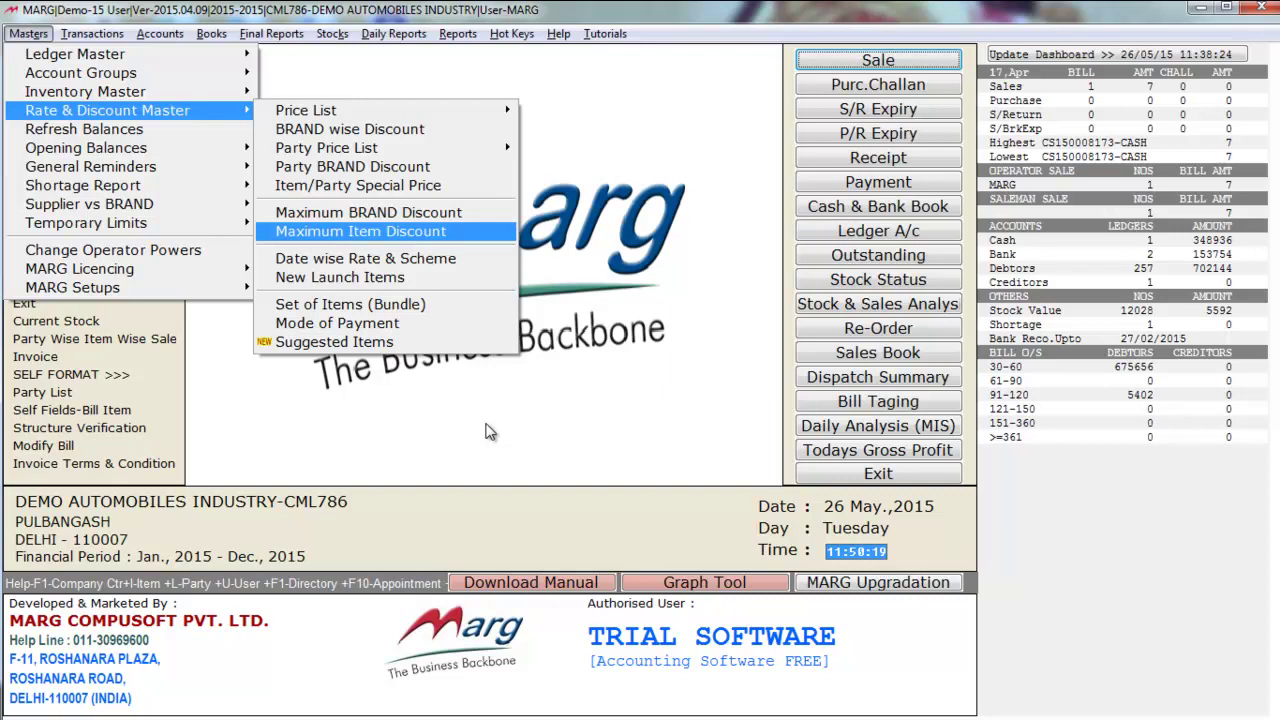
# Open Date wise Rate & Scheme for the 0.5 LTR ENGINE OIL item.
pyautogui.press('Down')
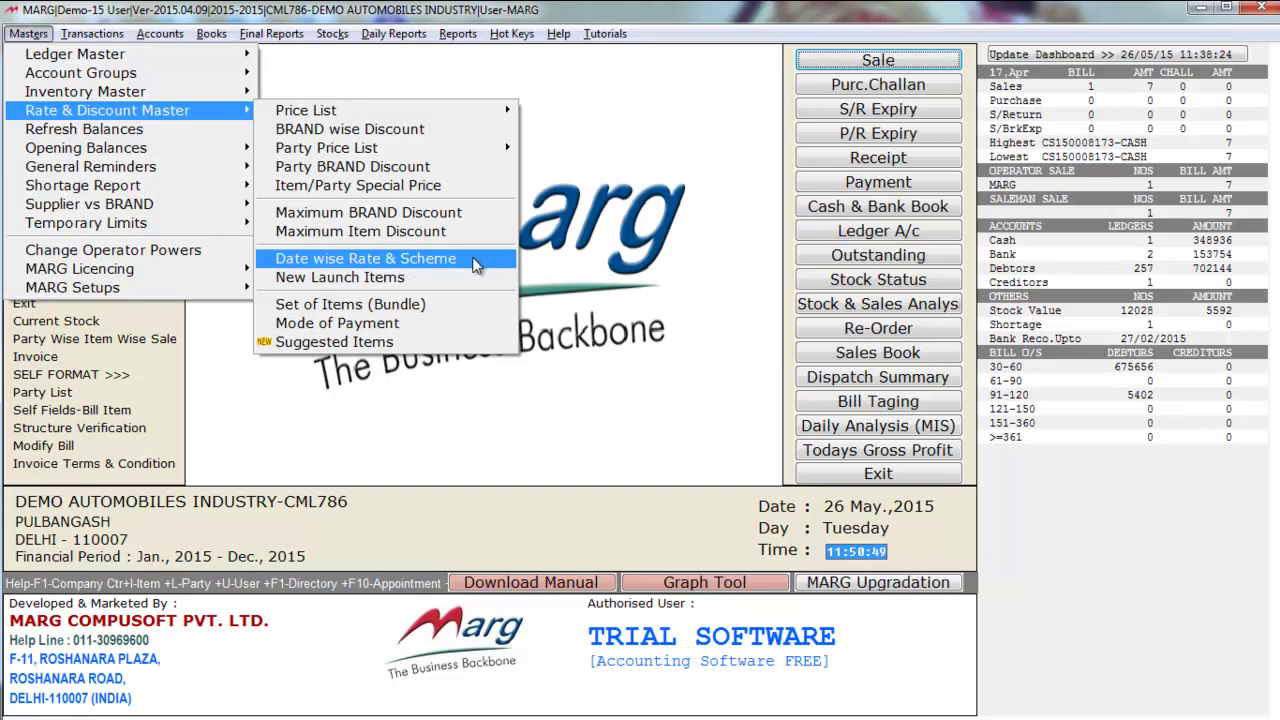
pyautogui.click(405, 262)
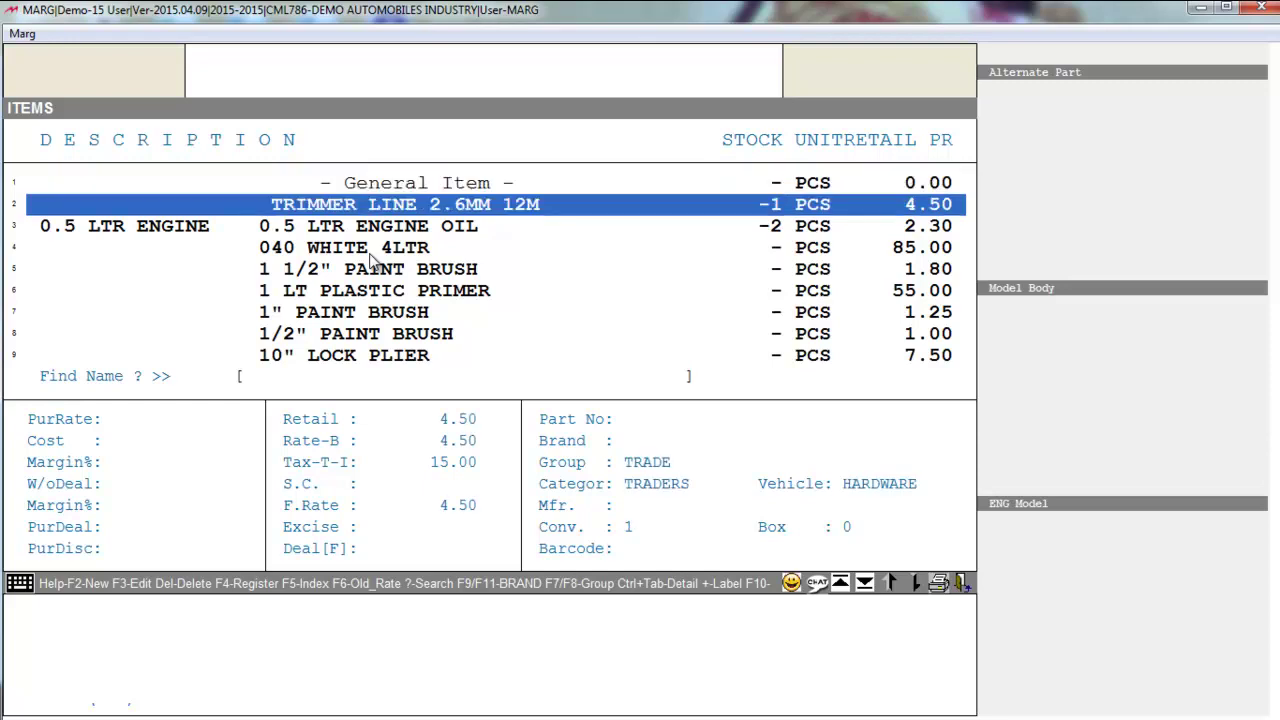
pyautogui.press('Escape')
pyautogui.press('Return')
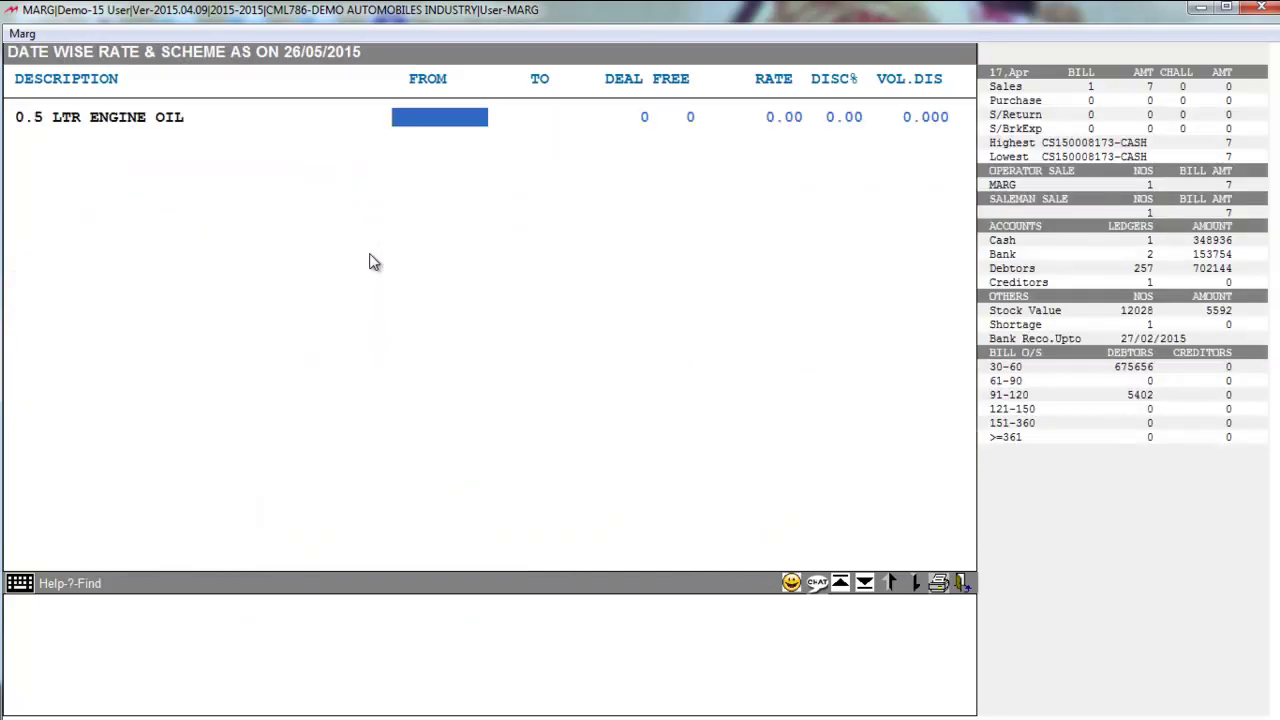
# Walk through the item's date, deal, free, rate and discount fields without entering values, and exit the scheme entry.
pyautogui.press('Return')
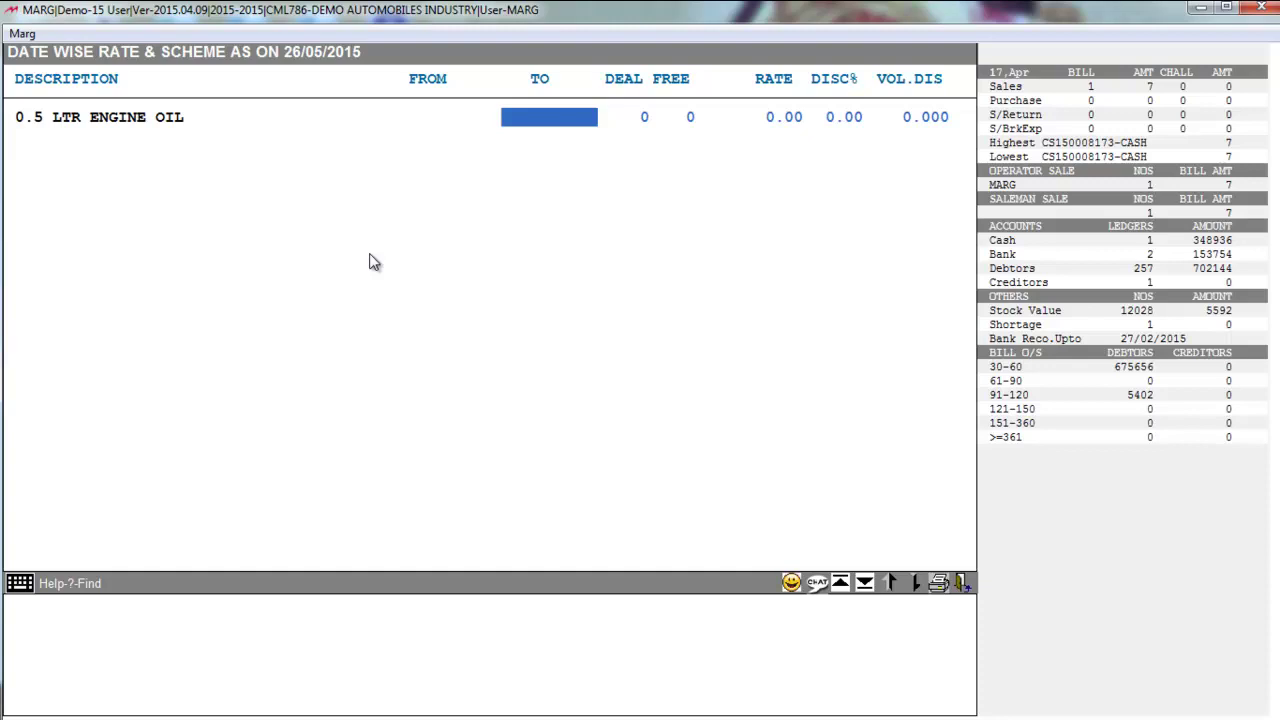
pyautogui.press('Return')
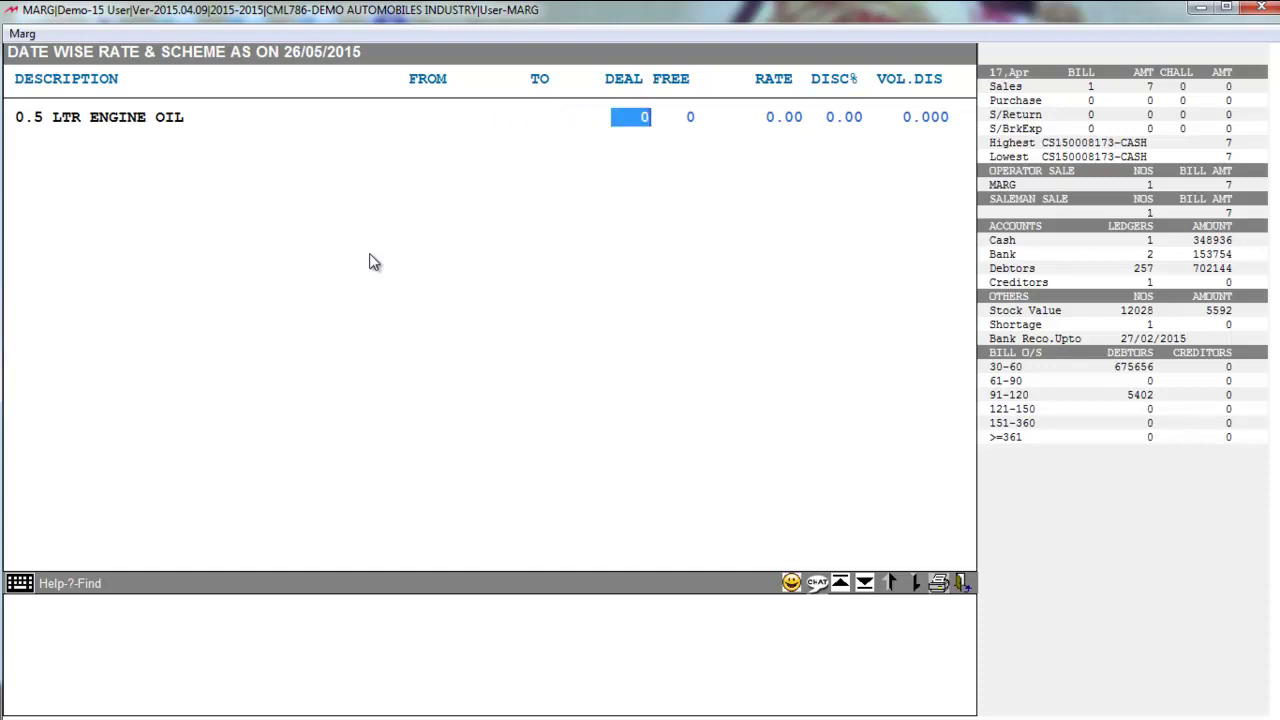
pyautogui.press('Return')
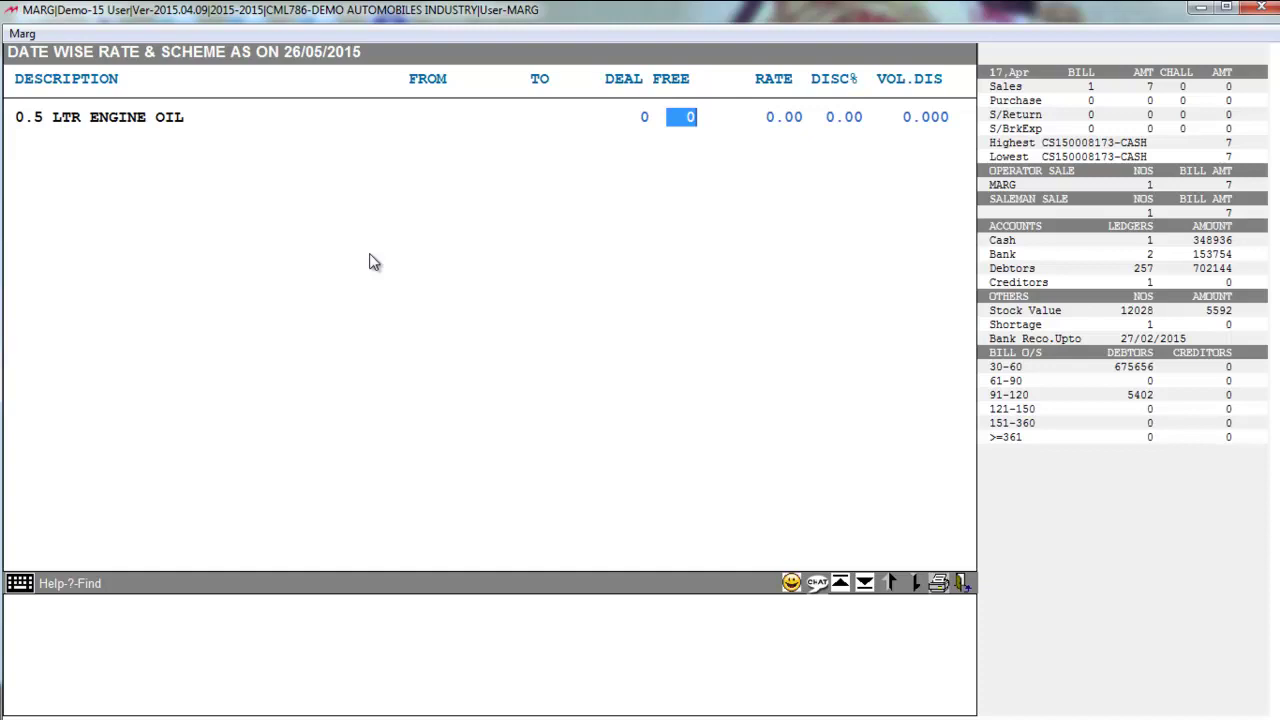
pyautogui.press('Return')
pyautogui.press('Return')
pyautogui.press('Return')
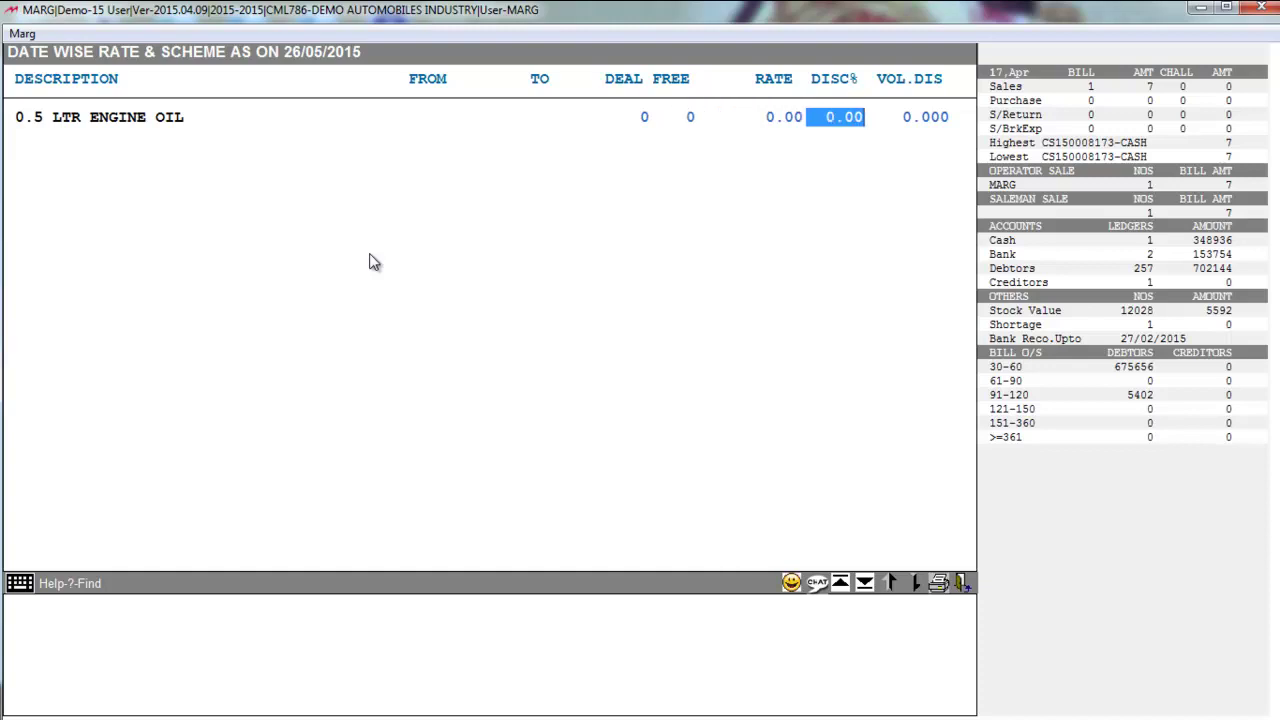
pyautogui.press('Return')
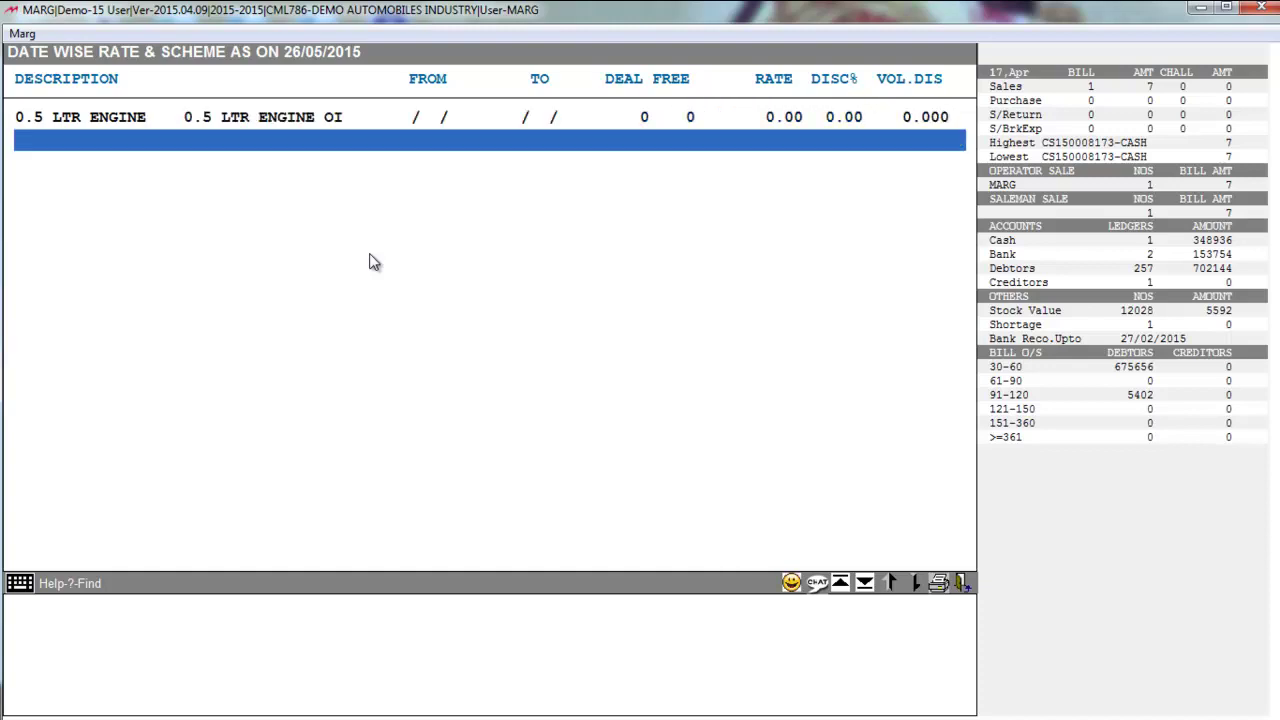
pyautogui.press('Escape')
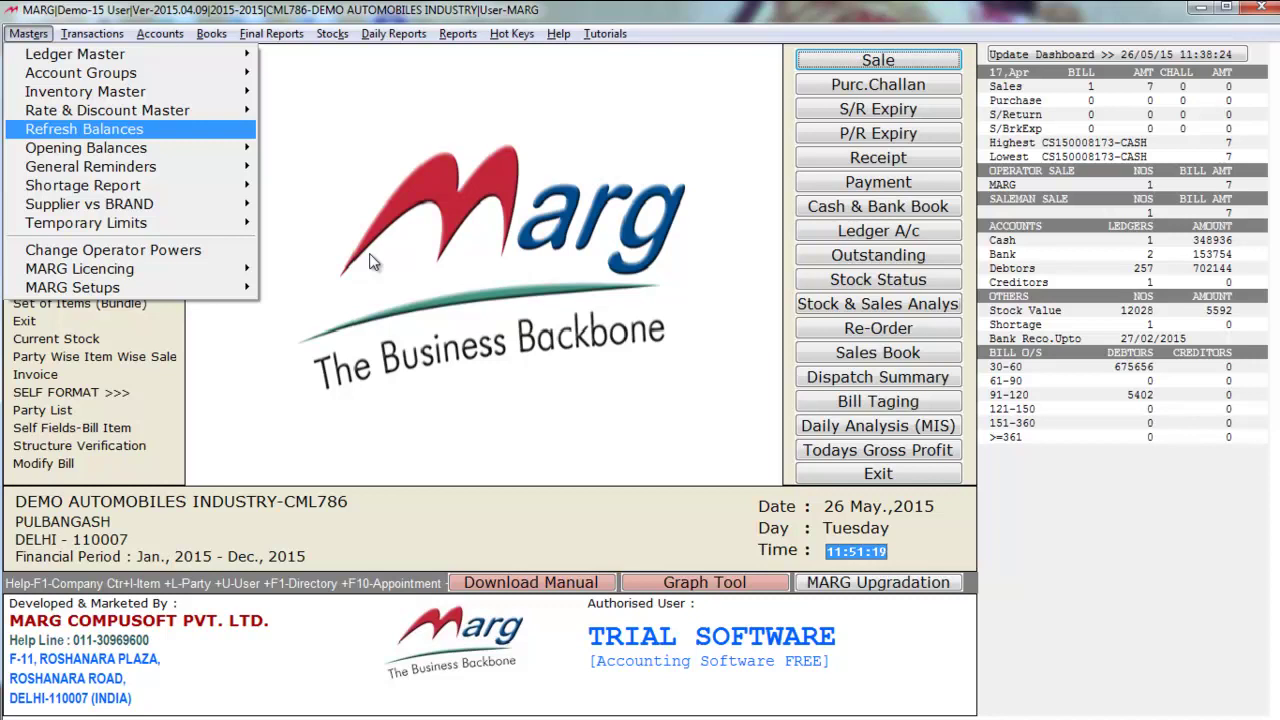
# Examine the Opening Balances options for ledgers and stock, plus the General Reminders and Shortage Report entries in Masters.
pyautogui.press('Down')
pyautogui.press('Right')
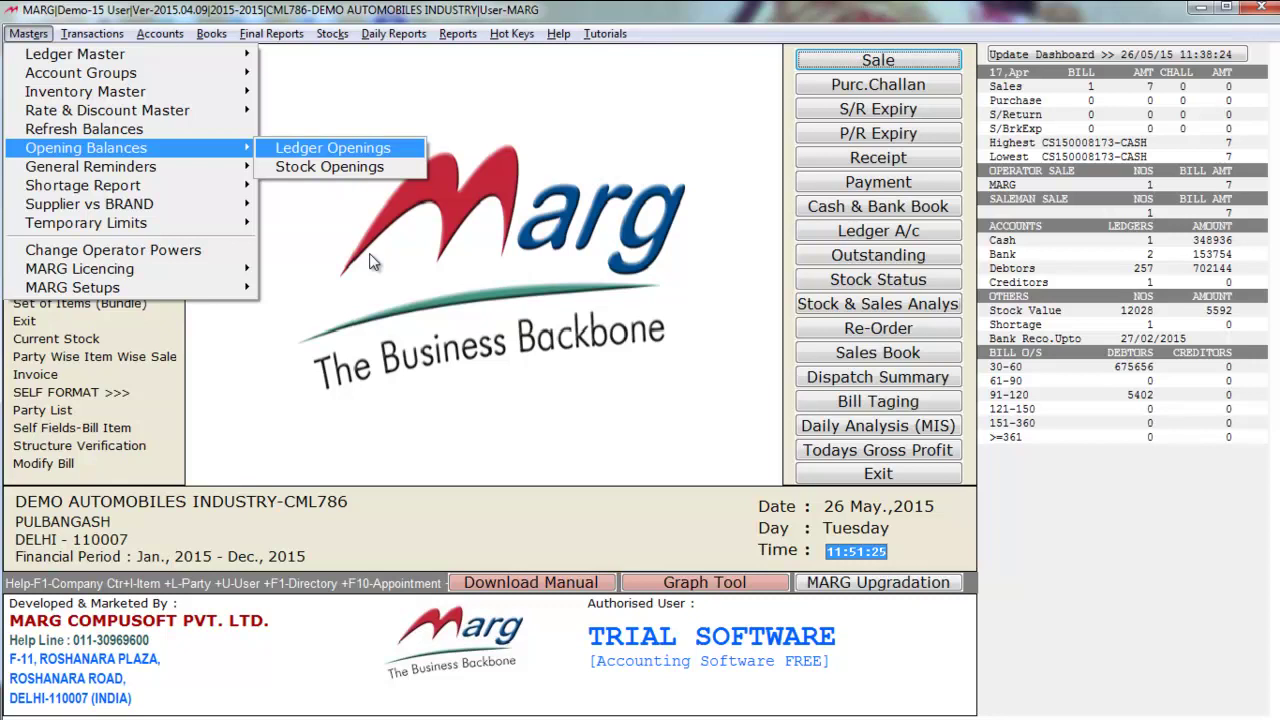
pyautogui.press('Left')
pyautogui.press('Down')
pyautogui.press('Down')
pyautogui.press('Up')
pyautogui.press('Up')
pyautogui.press('Down')
pyautogui.press('Down')
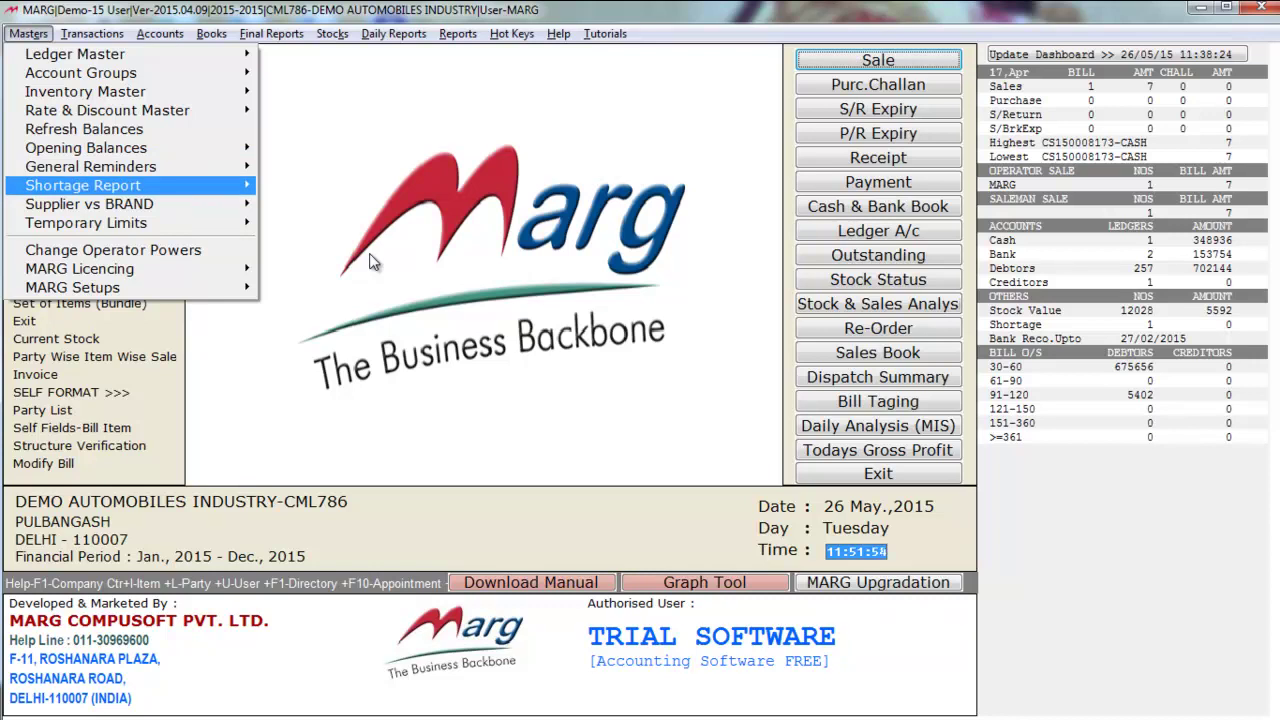
# Look over the Supplier vs BRAND, Temporary Limits and Change Operator Powers commands in Masters.
pyautogui.press('Down')
pyautogui.press('Down')
pyautogui.press('Down')
pyautogui.press('Up')
pyautogui.press('Up')
pyautogui.press('Up')
pyautogui.press('Up')
pyautogui.press('Up')
pyautogui.press('Up')
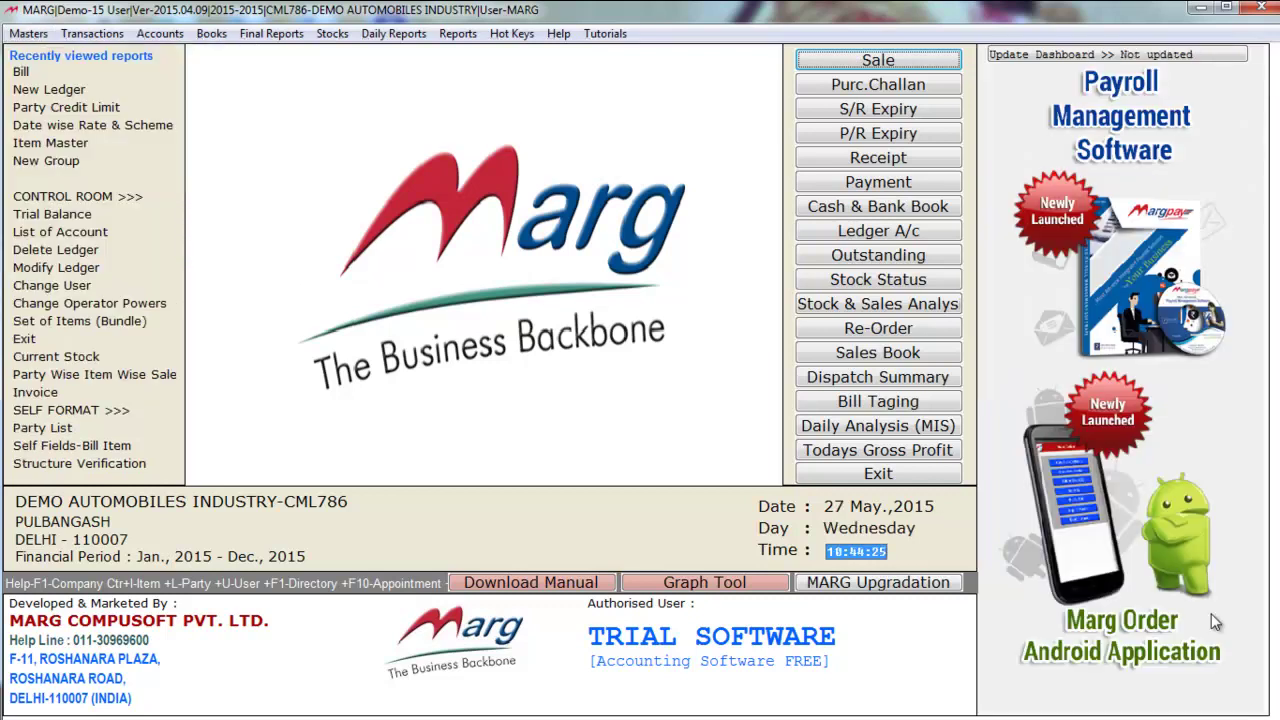
# Start a new sale bill dated 27/05/2015 for the preselected customer ledger, leaving the order date and party order number blank.
pyautogui.hotkey('alt', 't')
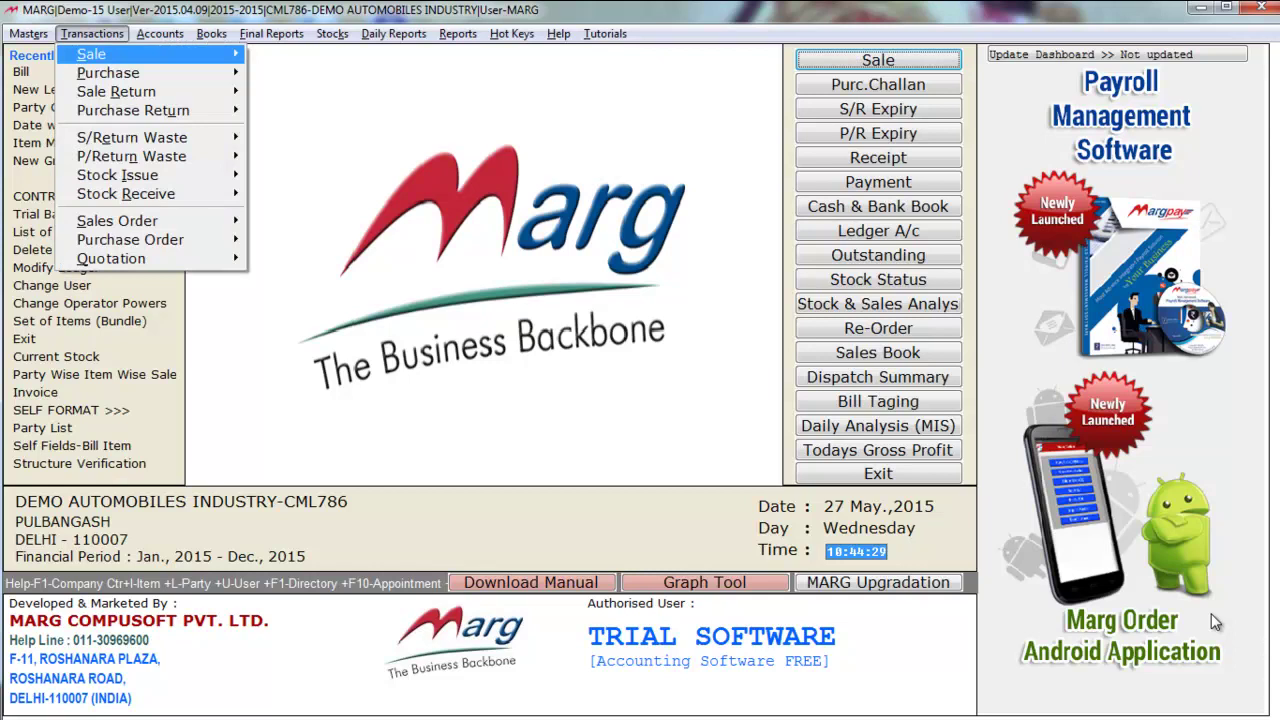
pyautogui.press('Right')
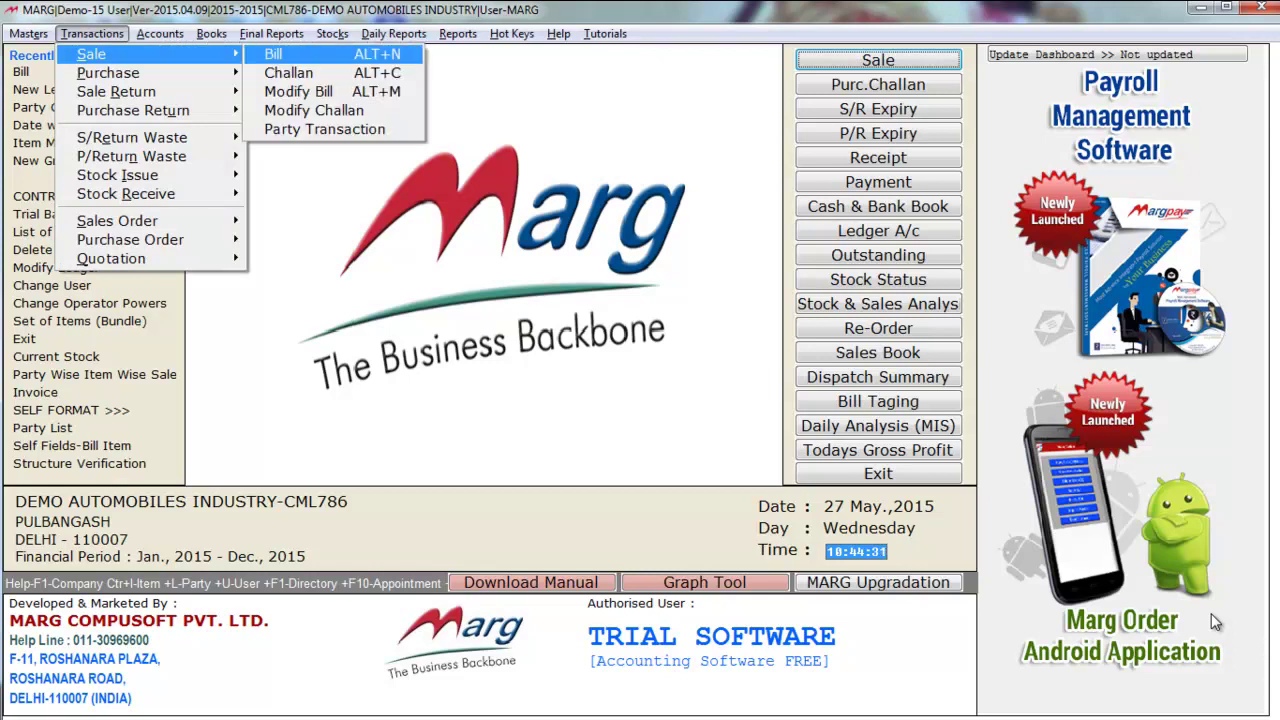
pyautogui.press('Return')
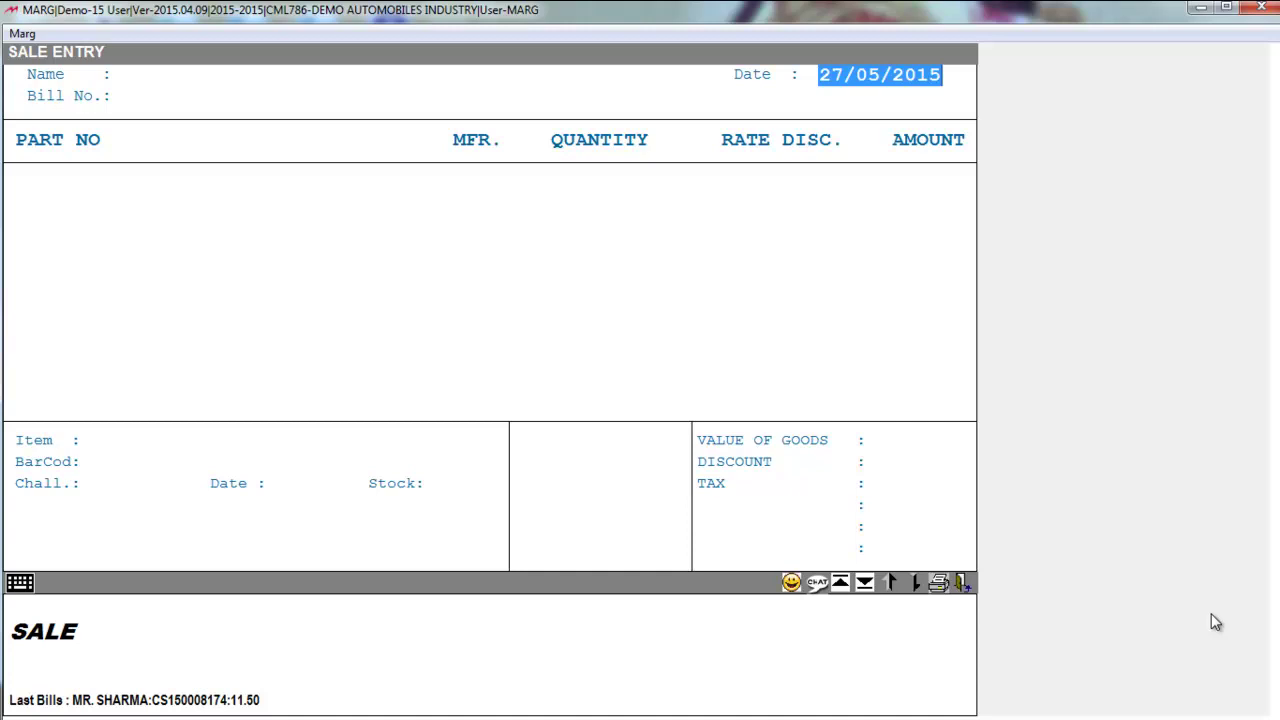
pyautogui.press('Return')
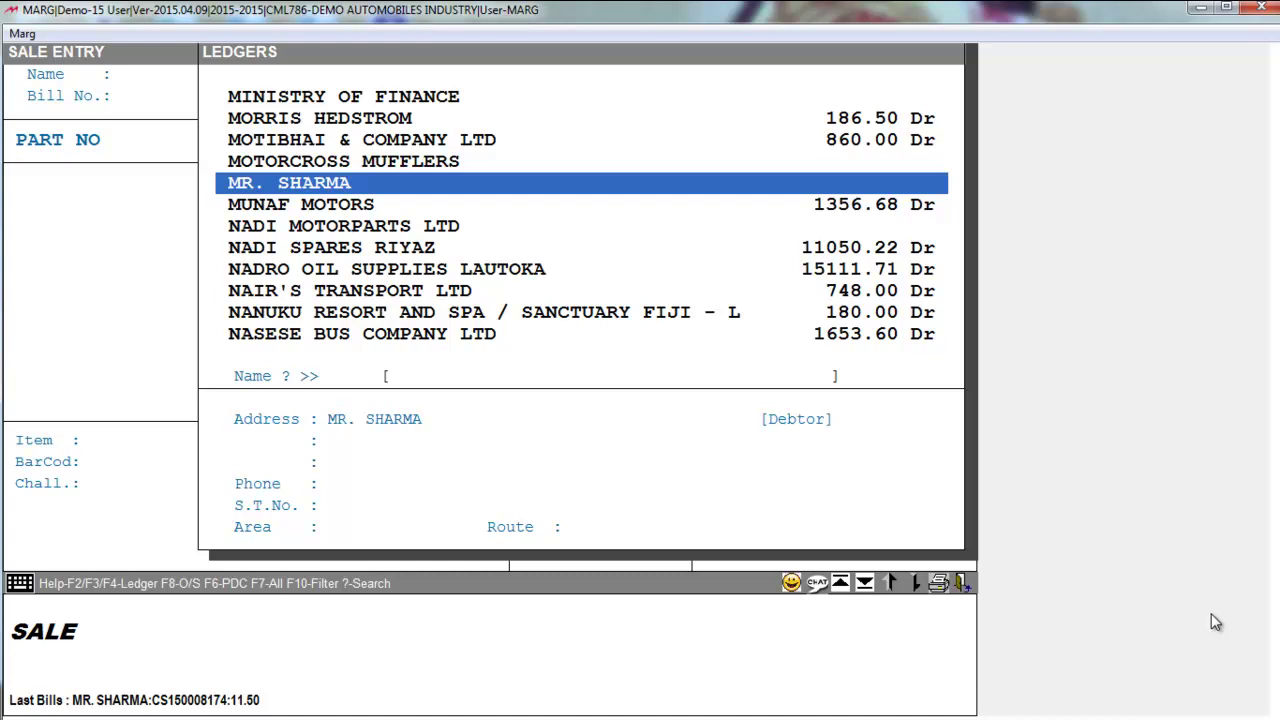
pyautogui.press('Return')
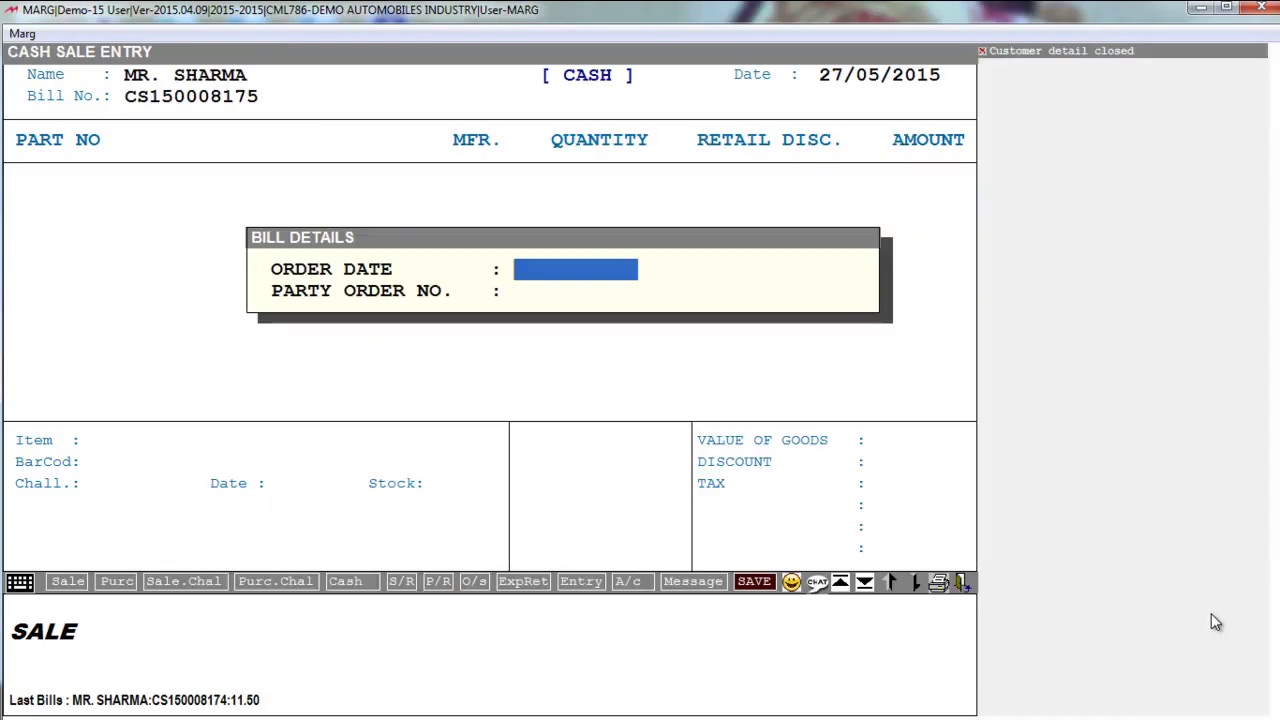
pyautogui.press('Return')
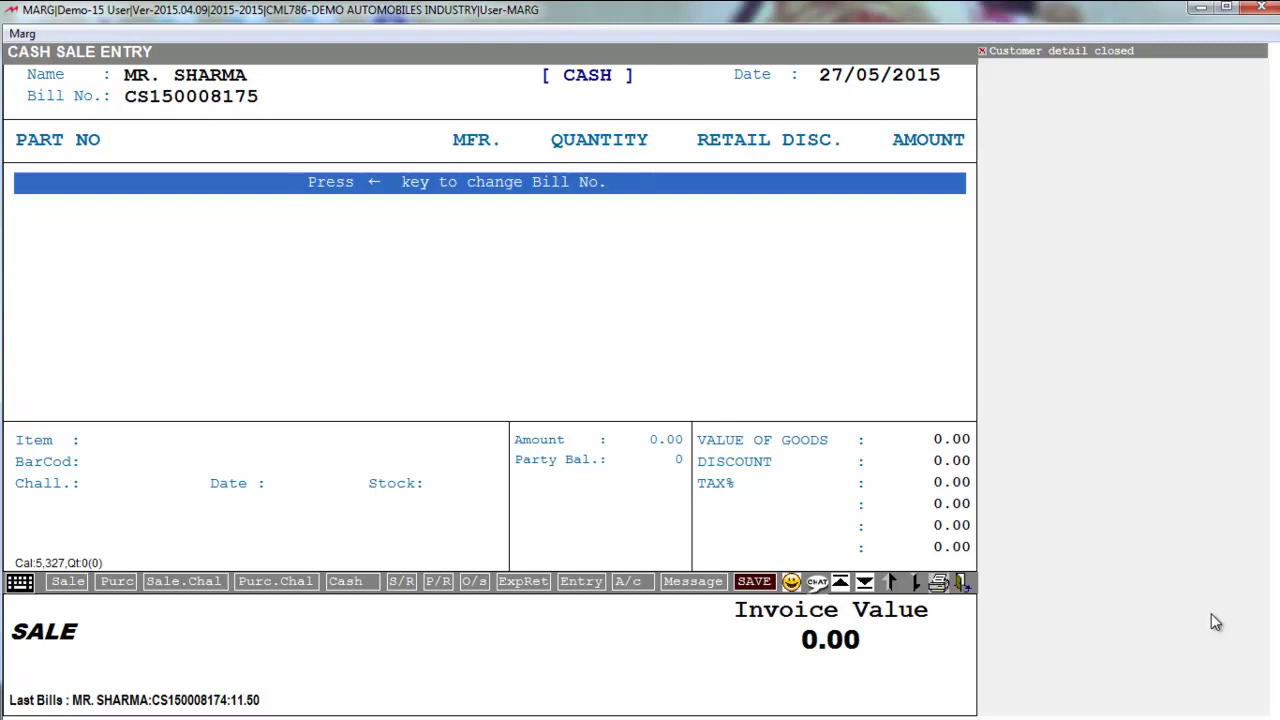
# Filter the bill's items by alternate part, marking BS-6669, BS-6670, BS-6701, BS-6707 and BS-6712 in the Alternate Part list.
pyautogui.press('Return')
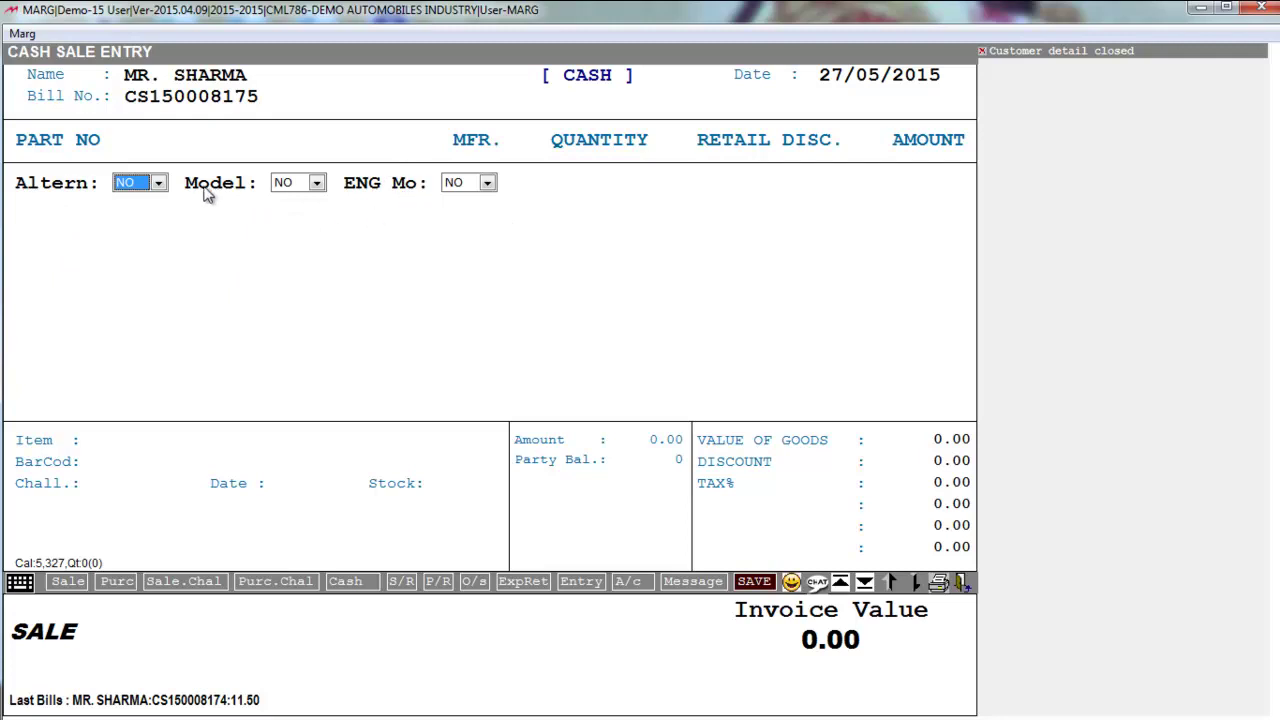
pyautogui.press('Return')
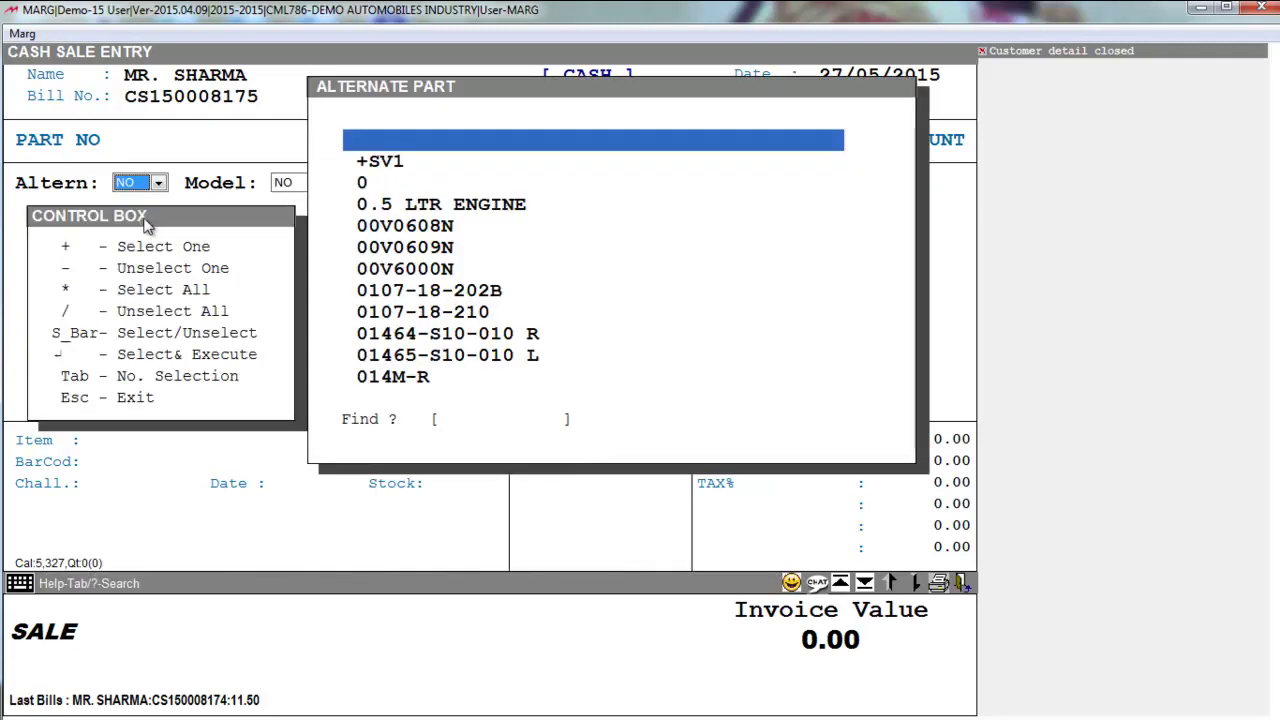
pyautogui.press('Down')
pyautogui.press('Down')
pyautogui.press('Down')
pyautogui.press('Down')
pyautogui.press('Down')
pyautogui.press('Down')
pyautogui.press('Down')
pyautogui.press('Down')
pyautogui.press('Down')
pyautogui.press('Down')
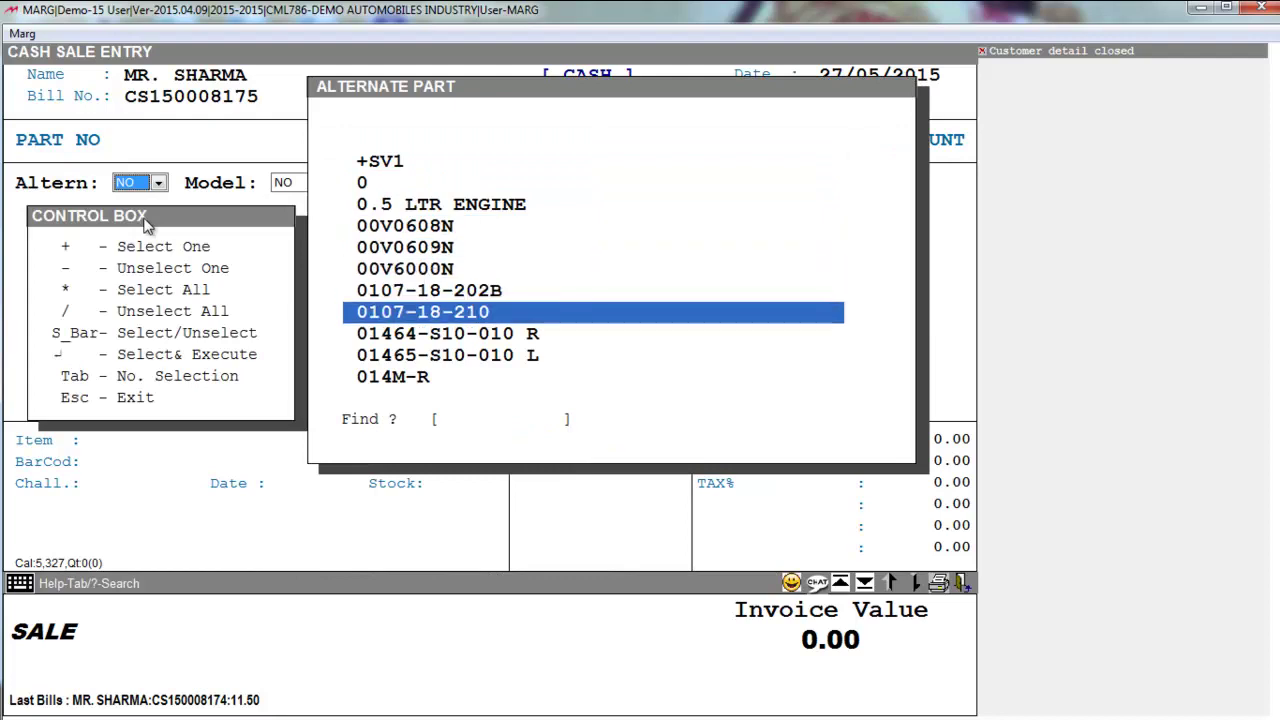
pyautogui.press('Down')
pyautogui.press('Down')
pyautogui.press('Down')
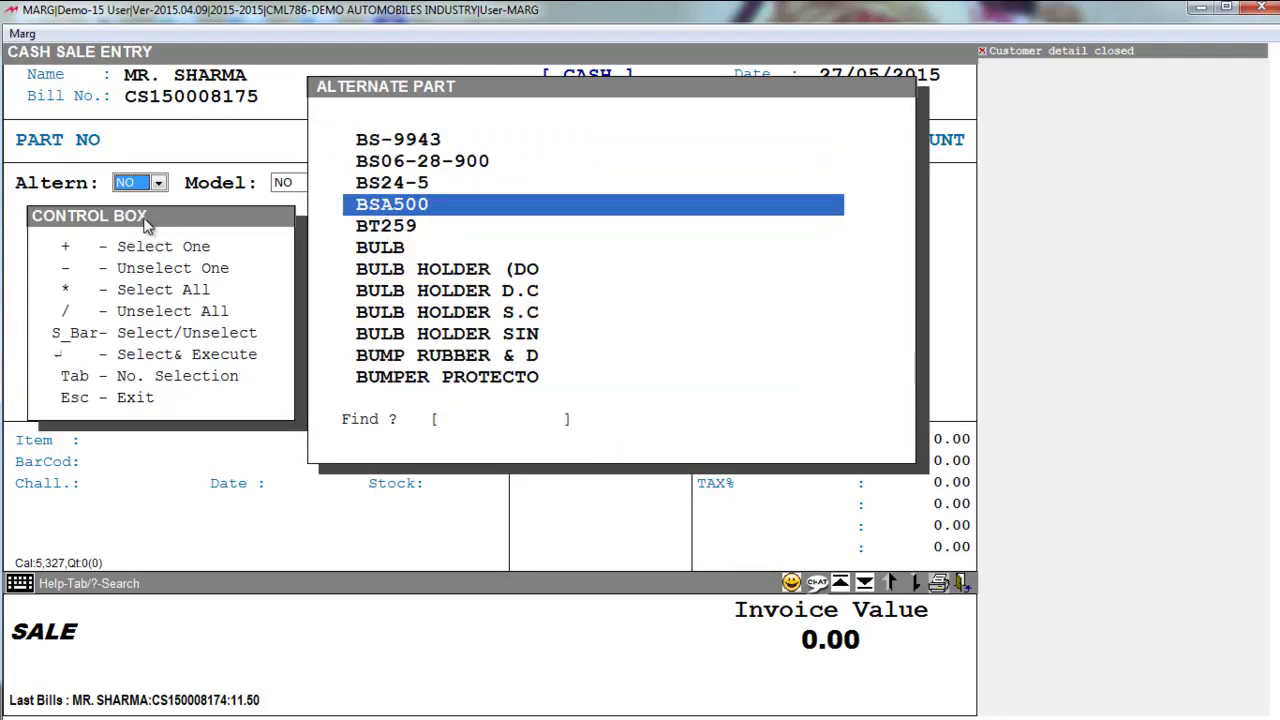
pyautogui.press('Up')
pyautogui.press('Up')
pyautogui.press('Up')
pyautogui.press('Up')
pyautogui.press('Up')
pyautogui.press('Up')
pyautogui.press('Up')
pyautogui.press('Up')
pyautogui.press('Up')
pyautogui.press('Up')
pyautogui.press('Up')
pyautogui.press('Up')
pyautogui.press('Up')
pyautogui.press('Up')
pyautogui.press('Up')
pyautogui.press('Up')
pyautogui.press('Up')
pyautogui.press('Up')
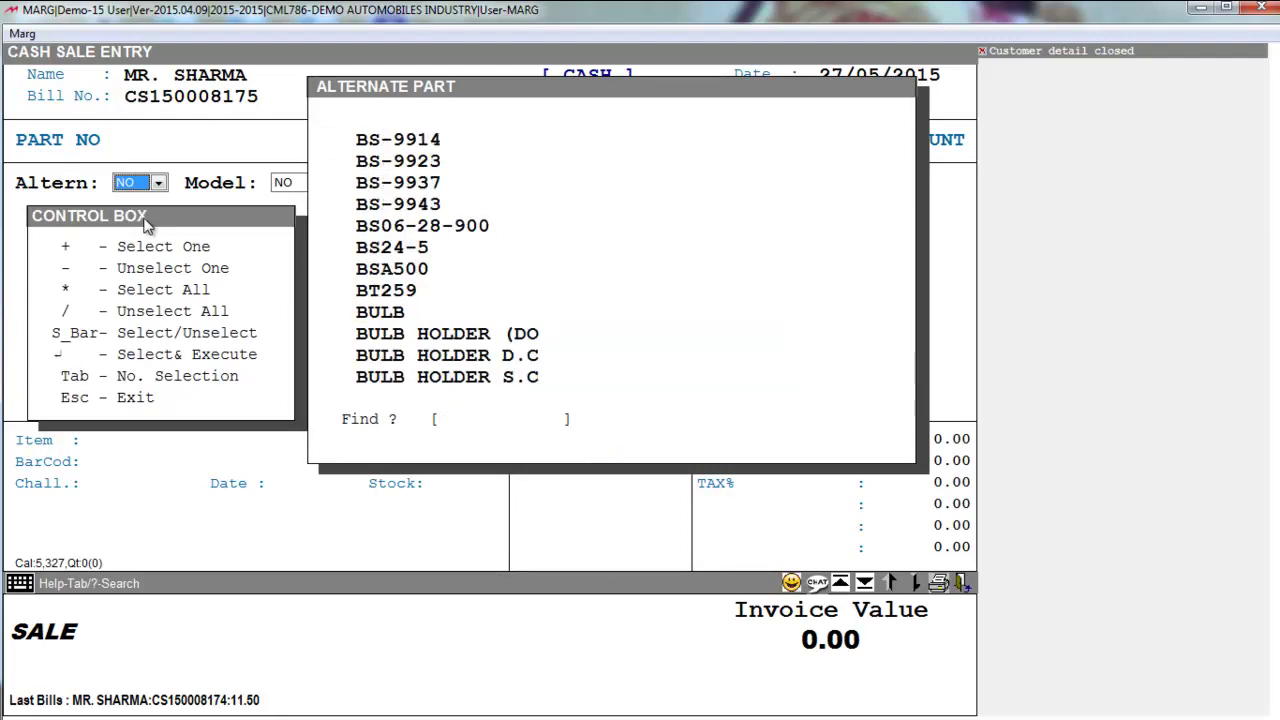
pyautogui.press('Up')
pyautogui.press('Up')
pyautogui.press('Up')
pyautogui.press('Up')
pyautogui.press('Down')
pyautogui.press('Down')
pyautogui.press('Down')
pyautogui.press('Down')
pyautogui.press('Down')
pyautogui.press('Down')
pyautogui.press('Down')
pyautogui.press('Down')
pyautogui.press('Down')
pyautogui.press('Down')
pyautogui.press('Down')
pyautogui.press('Down')
pyautogui.press('Down')
pyautogui.press('Down')
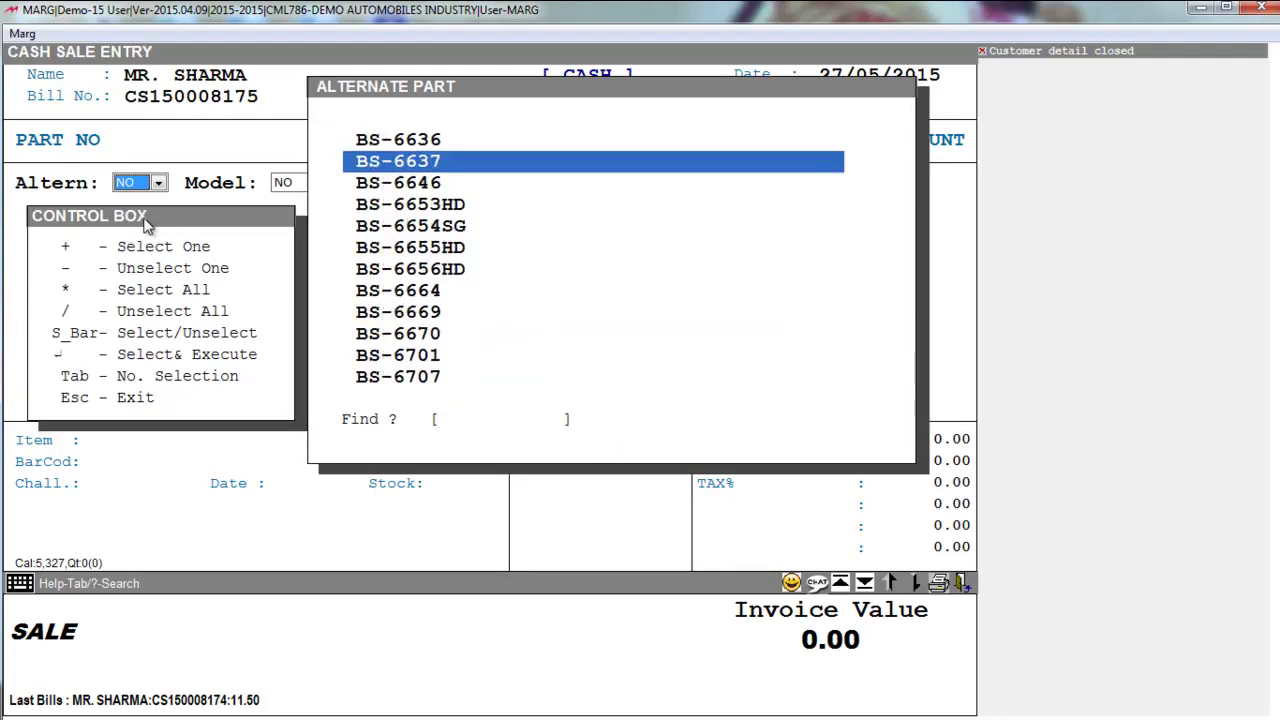
pyautogui.press('Down')
pyautogui.press('Down')
pyautogui.press('Down')
pyautogui.press('Down')
pyautogui.press('Down')
pyautogui.press('Down')
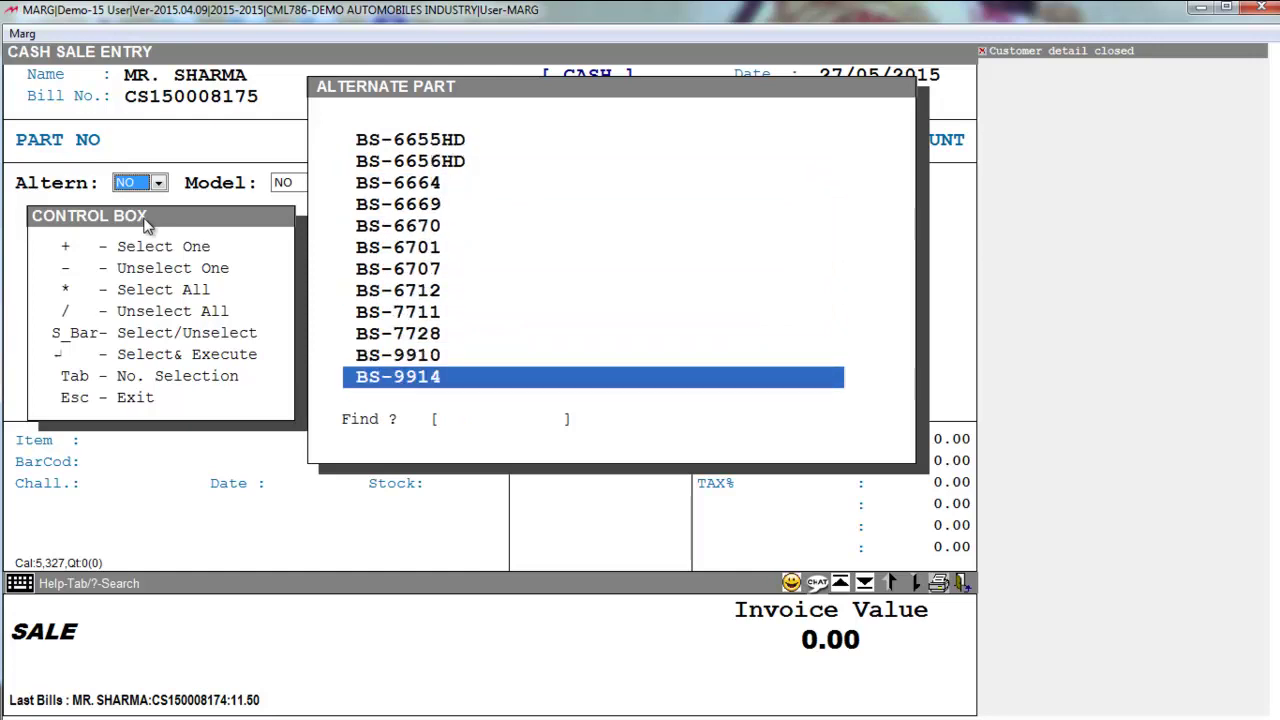
pyautogui.press('Up')
pyautogui.press('Up')
pyautogui.press('Up')
pyautogui.press('Up')
pyautogui.press('Up')
pyautogui.press('Up')
pyautogui.press('Up')
pyautogui.press('Up')
pyautogui.press('Up')
pyautogui.press('Up')
pyautogui.press('Up')
pyautogui.press('Up')
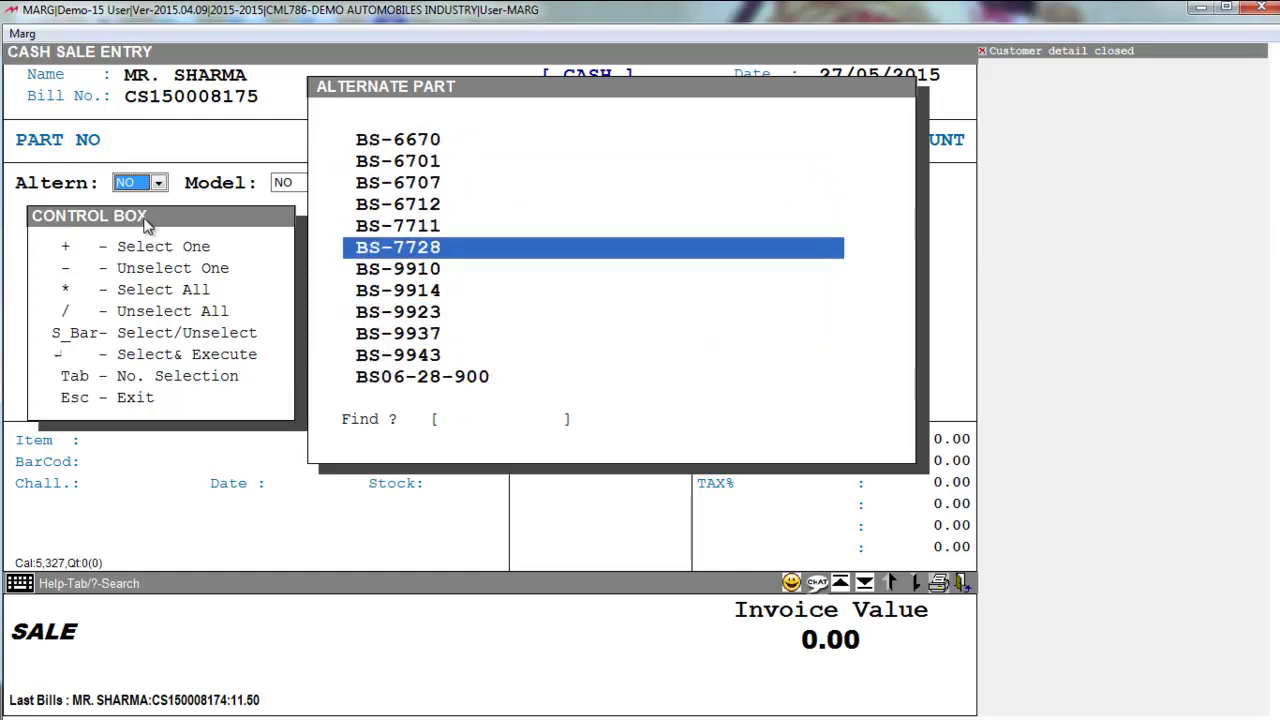
pyautogui.press('space')
pyautogui.press('space')
pyautogui.press('space')
pyautogui.press('space')
pyautogui.press('space')
pyautogui.press('Up')
pyautogui.press('Up')
pyautogui.press('Up')
pyautogui.press('Up')
pyautogui.press('Up')
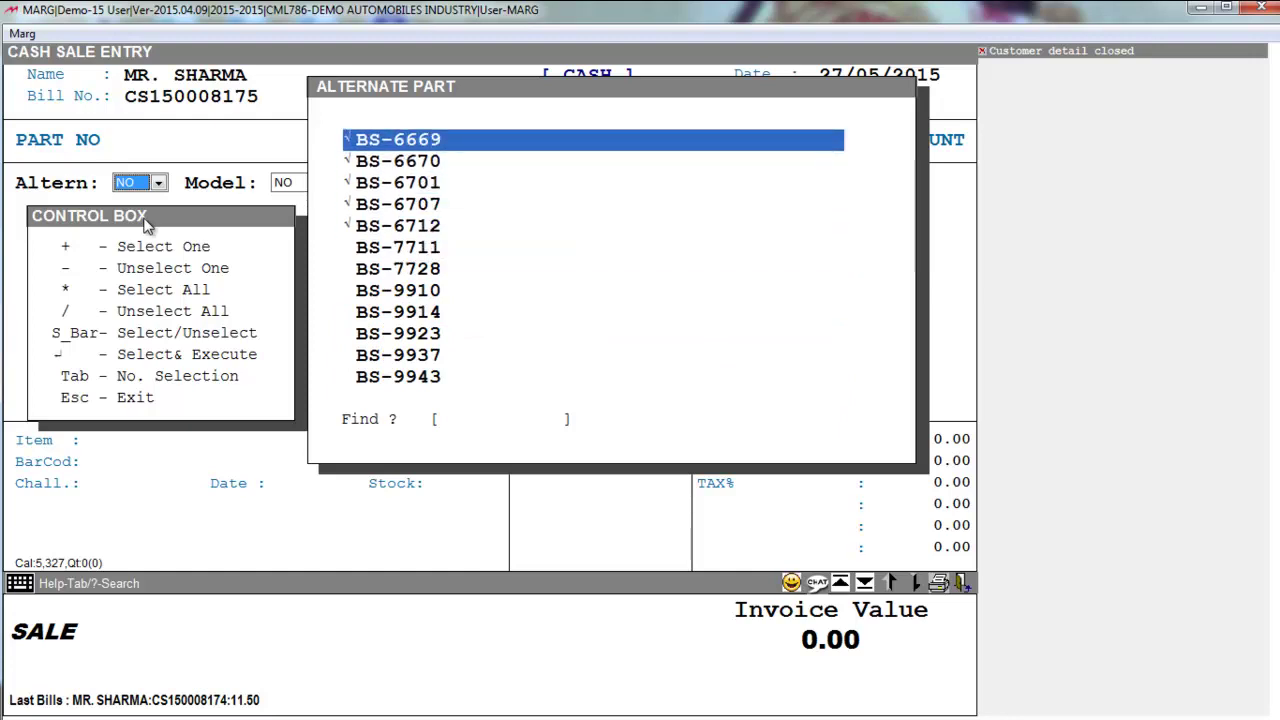
pyautogui.press('Return')
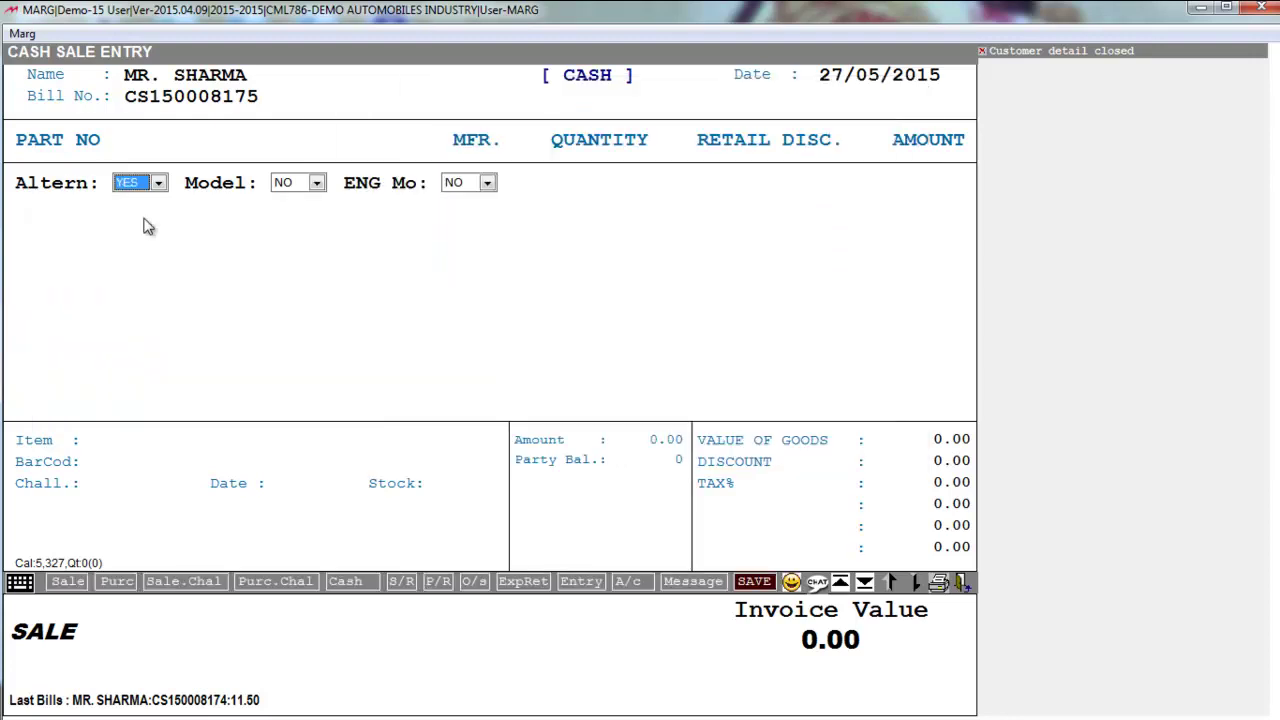
# Set the item filter's Model option to YES and look through the Model Body list, leaving it without marking any model.
pyautogui.press('Down')
pyautogui.press('Return')
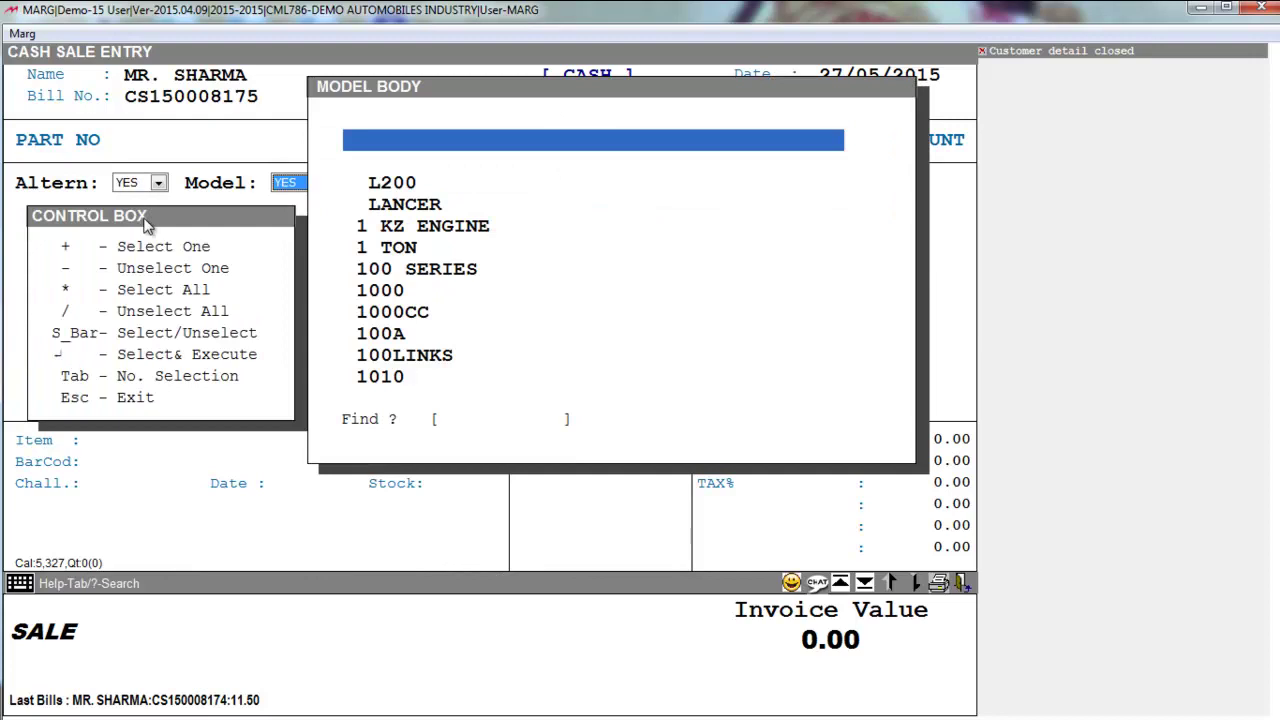
pyautogui.press('Down')
pyautogui.press('Down')
pyautogui.press('Down')
pyautogui.press('Down')
pyautogui.press('Down')
pyautogui.press('Down')
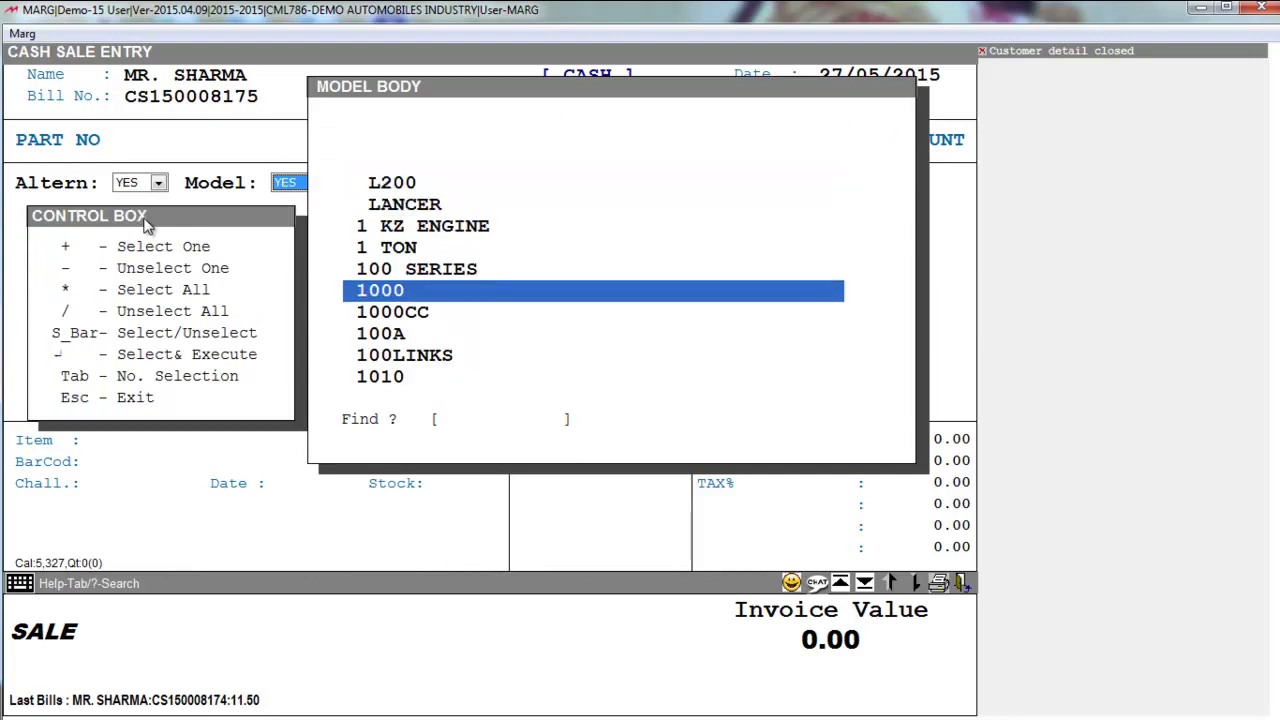
pyautogui.press('Down')
pyautogui.press('Down')
pyautogui.press('Down')
pyautogui.press('Down')
pyautogui.press('Down')
pyautogui.press('Down')
pyautogui.press('Down')
pyautogui.press('Down')
pyautogui.press('Down')
pyautogui.press('Down')
pyautogui.press('Down')
pyautogui.press('Down')
pyautogui.press('Down')
pyautogui.press('Down')
pyautogui.press('Down')
pyautogui.press('Down')
pyautogui.press('Down')
pyautogui.press('Down')
pyautogui.press('Down')
pyautogui.press('Down')
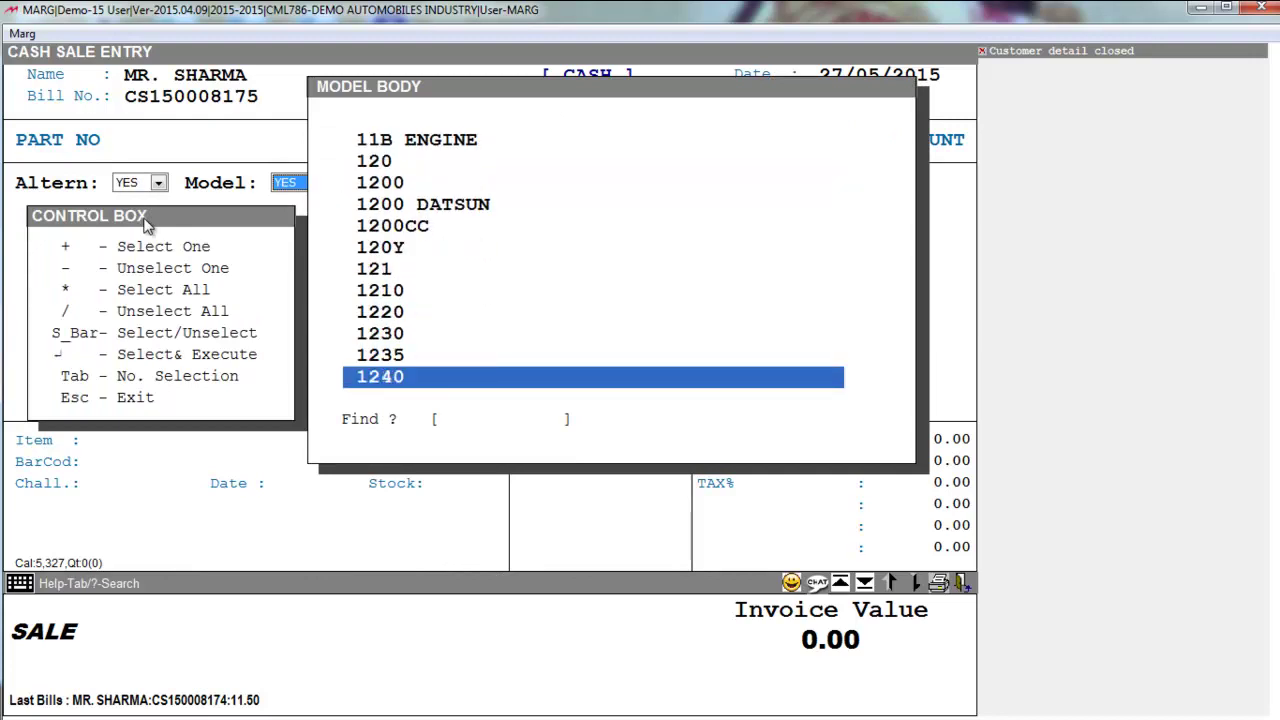
pyautogui.press('Down')
pyautogui.press('Down')
pyautogui.press('Down')
pyautogui.press('Down')
pyautogui.press('Down')
pyautogui.press('Down')
pyautogui.press('Down')
pyautogui.press('Down')
pyautogui.press('Down')
pyautogui.press('Down')
pyautogui.press('Down')
pyautogui.press('Down')
pyautogui.press('Down')
pyautogui.press('Down')
pyautogui.press('Down')
pyautogui.press('Down')
pyautogui.press('Down')
pyautogui.press('Down')
pyautogui.press('Down')
pyautogui.press('Down')
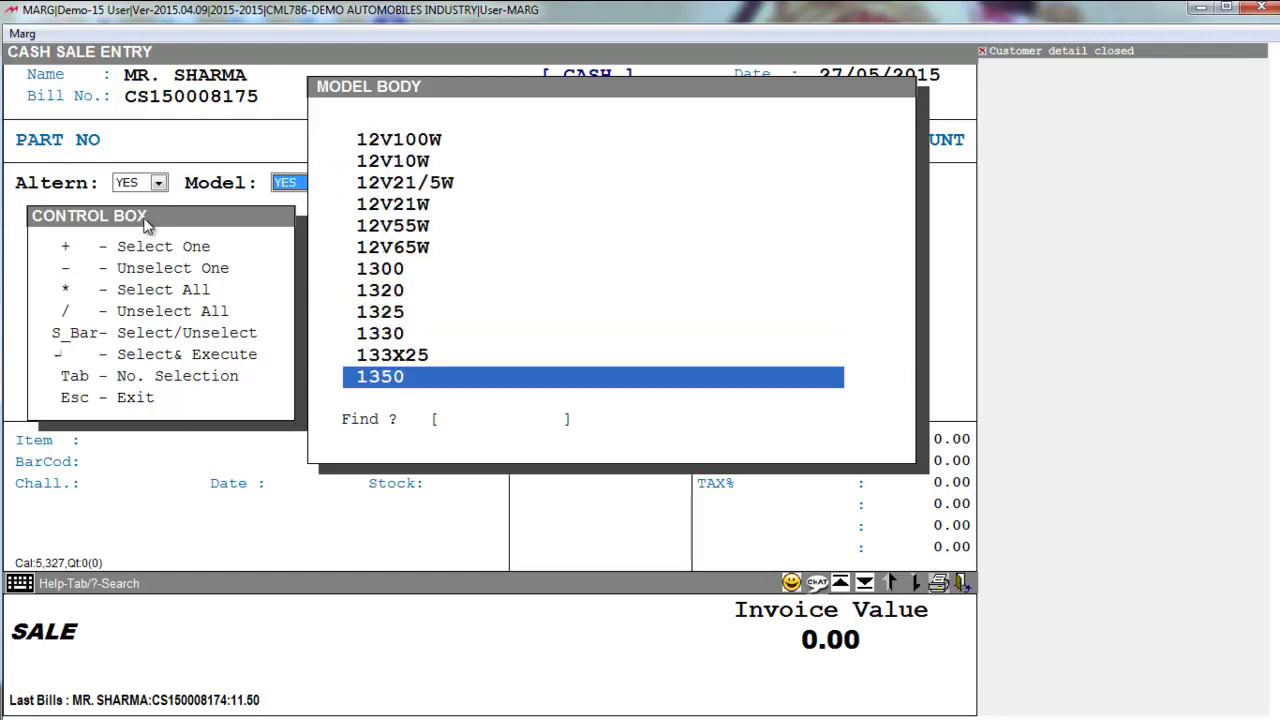
pyautogui.press('Down')
pyautogui.press('Down')
pyautogui.press('Down')
pyautogui.press('Down')
pyautogui.press('Down')
pyautogui.press('Down')
pyautogui.press('Down')
pyautogui.press('Down')
pyautogui.press('Down')
pyautogui.press('Down')
pyautogui.press('Down')
pyautogui.press('Down')
pyautogui.press('Down')
pyautogui.press('Down')
pyautogui.press('Down')
pyautogui.press('Down')
pyautogui.press('Down')
pyautogui.press('Down')
pyautogui.press('Down')
pyautogui.press('Down')
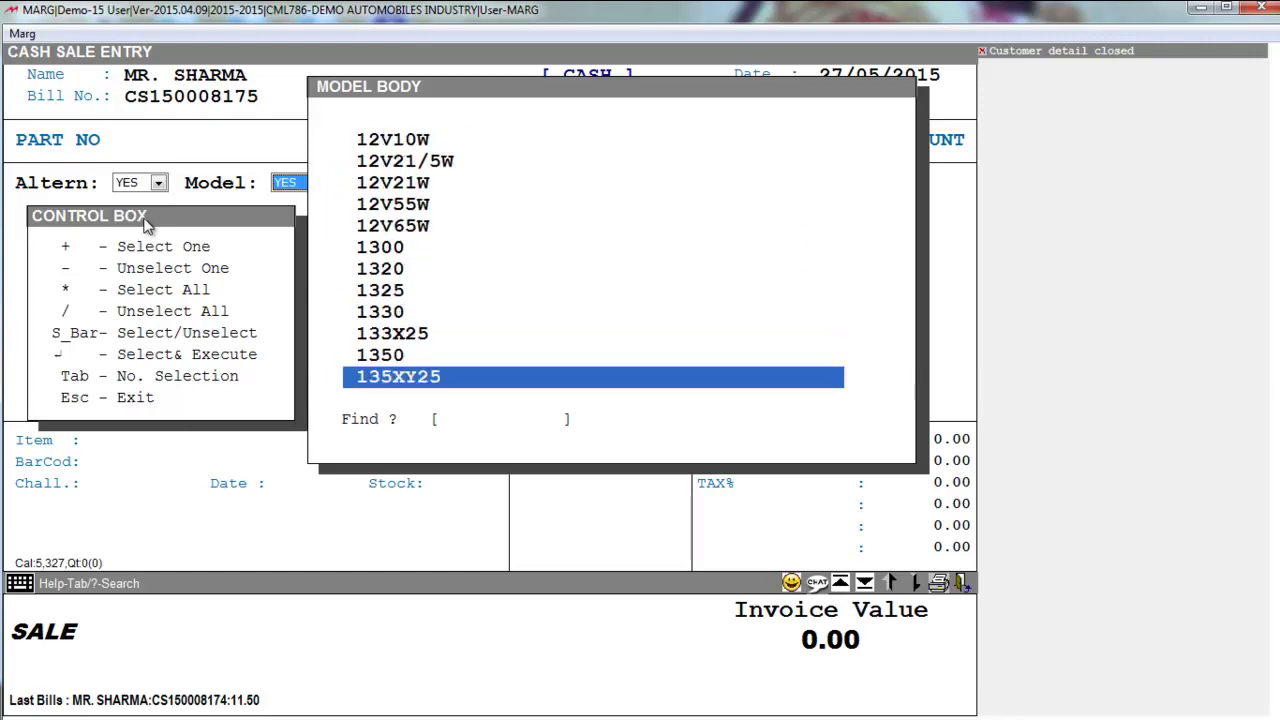
pyautogui.press('Down')
pyautogui.press('Down')
pyautogui.press('Down')
pyautogui.press('Down')
pyautogui.press('Down')
pyautogui.press('Down')
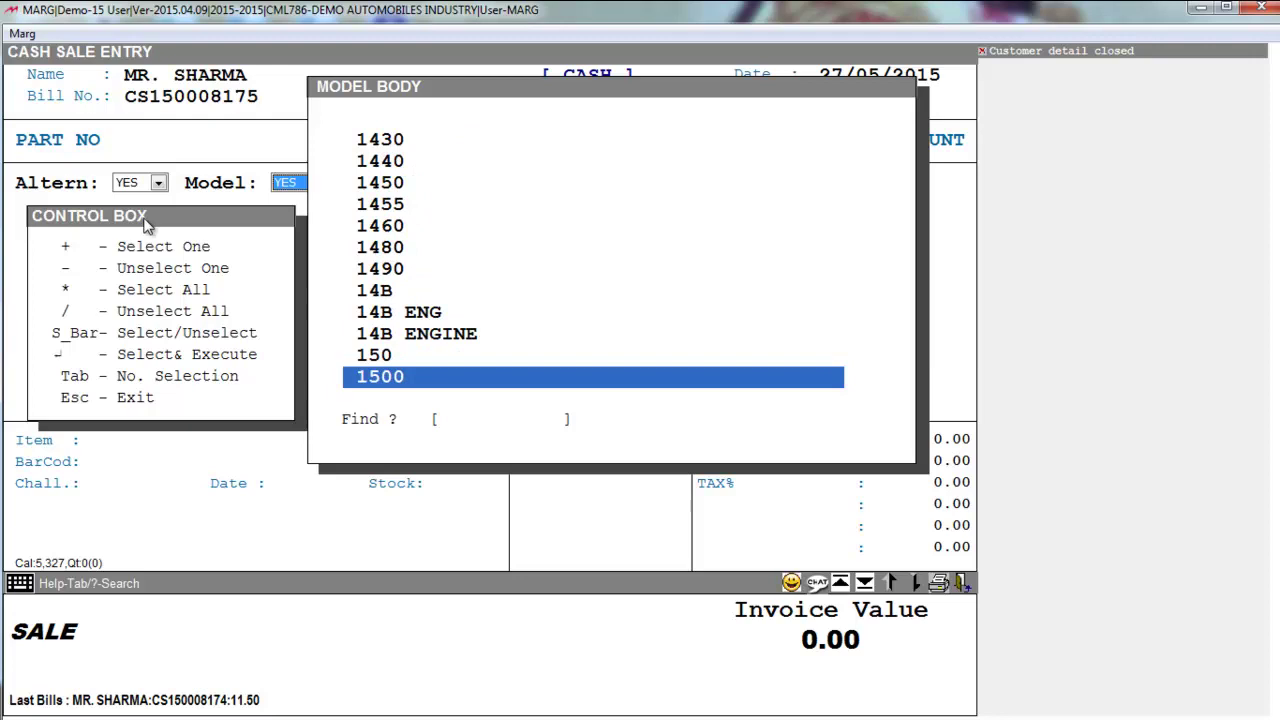
pyautogui.press('Escape')
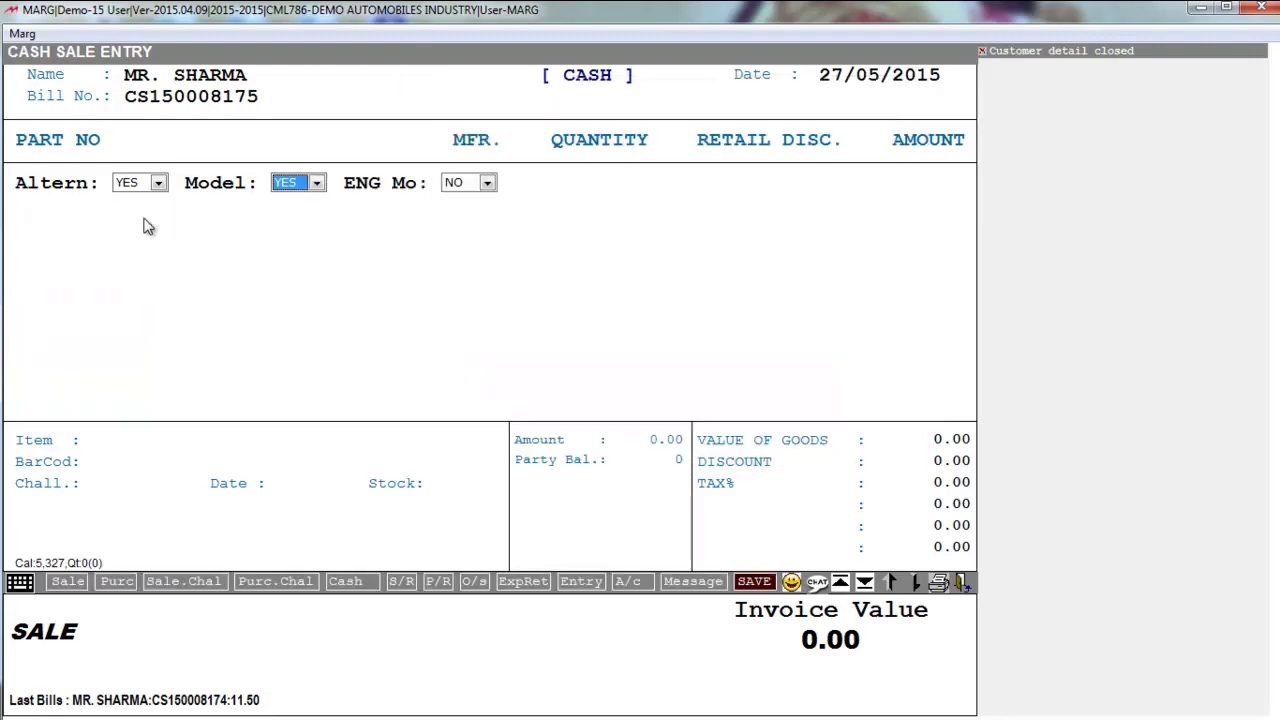
# Set the item filter's ENG Mo option to YES and look through the ENG MODEL list, leaving it without marking any engine model.
pyautogui.press('Return')
pyautogui.press('space')
pyautogui.press('Down')
pyautogui.press('Return')
pyautogui.press('Down')
pyautogui.press('Down')
pyautogui.press('Down')
pyautogui.press('Down')
pyautogui.press('Down')
pyautogui.press('Down')
pyautogui.press('Down')
pyautogui.press('Down')
pyautogui.press('Down')
pyautogui.press('Down')
pyautogui.press('Down')
pyautogui.press('Down')
pyautogui.press('Down')
pyautogui.press('Down')
pyautogui.press('Down')
pyautogui.press('Down')
pyautogui.press('Down')
pyautogui.press('Down')
pyautogui.press('Down')
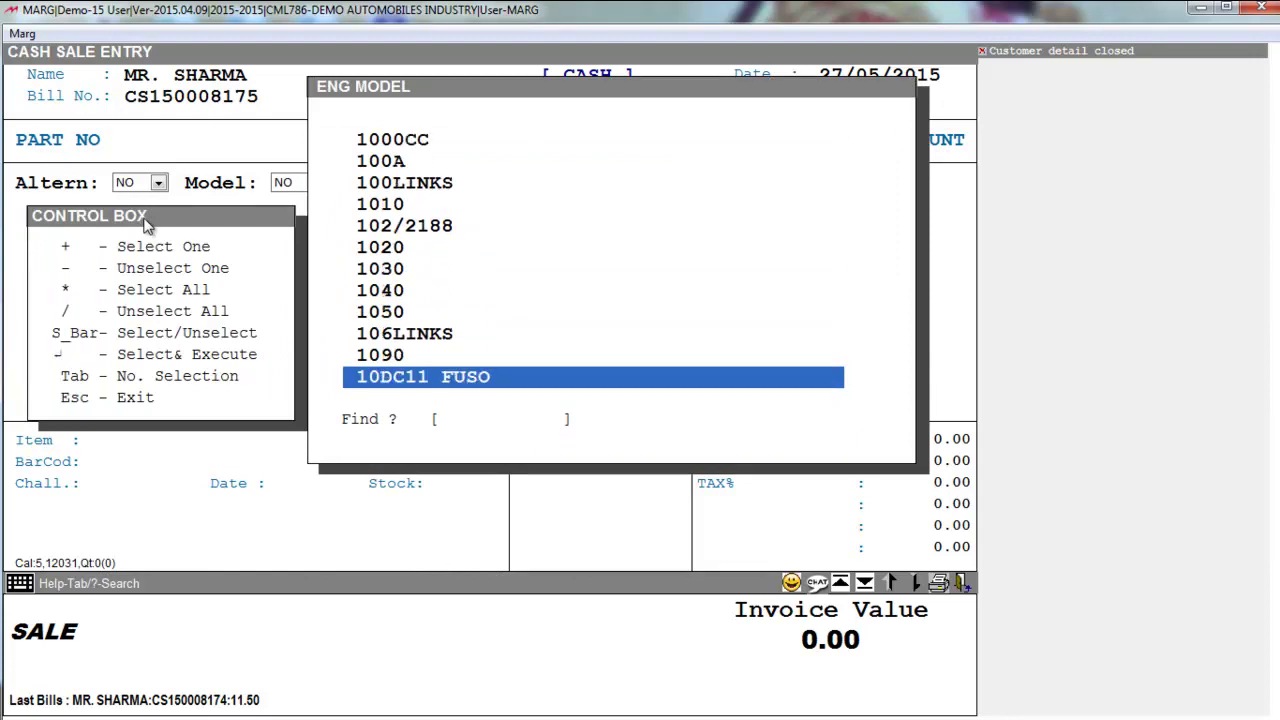
pyautogui.press('Down')
pyautogui.press('Down')
pyautogui.press('Down')
pyautogui.press('Down')
pyautogui.press('Down')
pyautogui.press('Down')
pyautogui.press('Down')
pyautogui.press('Down')
pyautogui.press('Down')
pyautogui.press('Down')
pyautogui.press('Down')
pyautogui.press('Down')
pyautogui.press('Up')
pyautogui.press('Up')
pyautogui.press('Up')
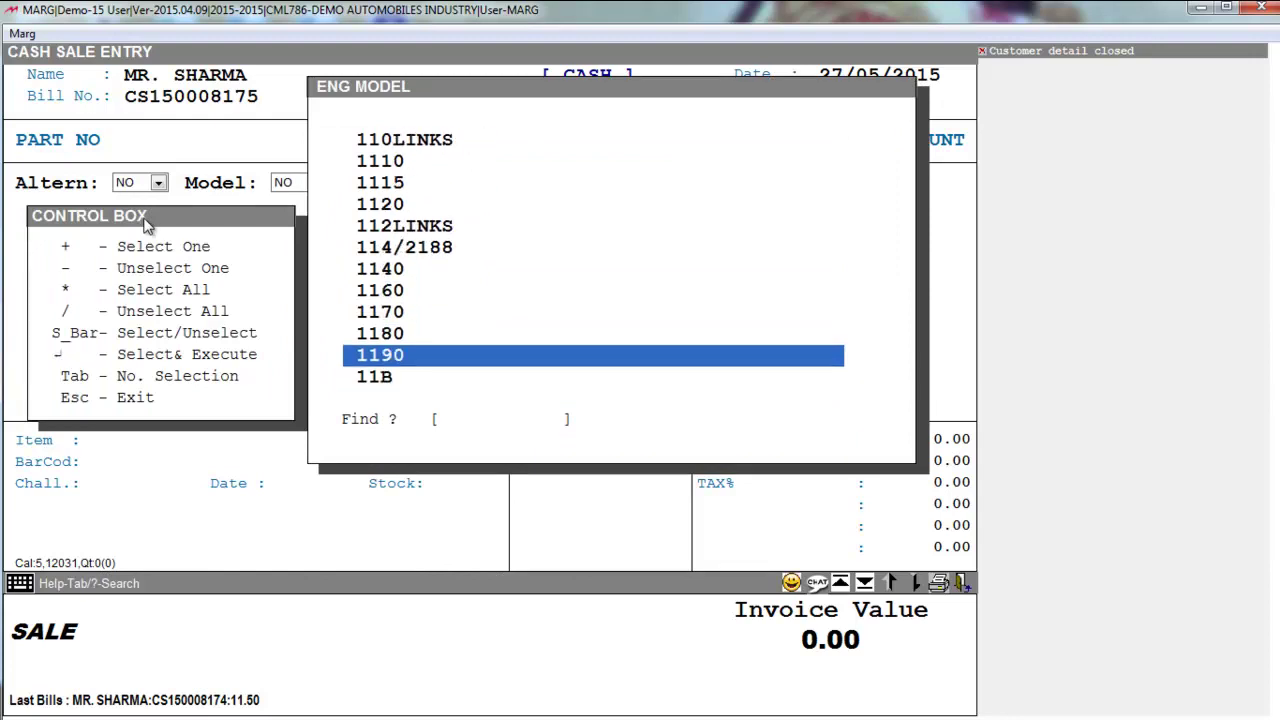
pyautogui.press('Up')
pyautogui.press('Up')
pyautogui.press('Up')
pyautogui.press('Up')
pyautogui.press('Up')
pyautogui.press('Up')
pyautogui.press('Up')
pyautogui.press('Up')
pyautogui.press('Up')
pyautogui.press('Up')
pyautogui.press('Up')
pyautogui.press('Up')
pyautogui.press('Up')
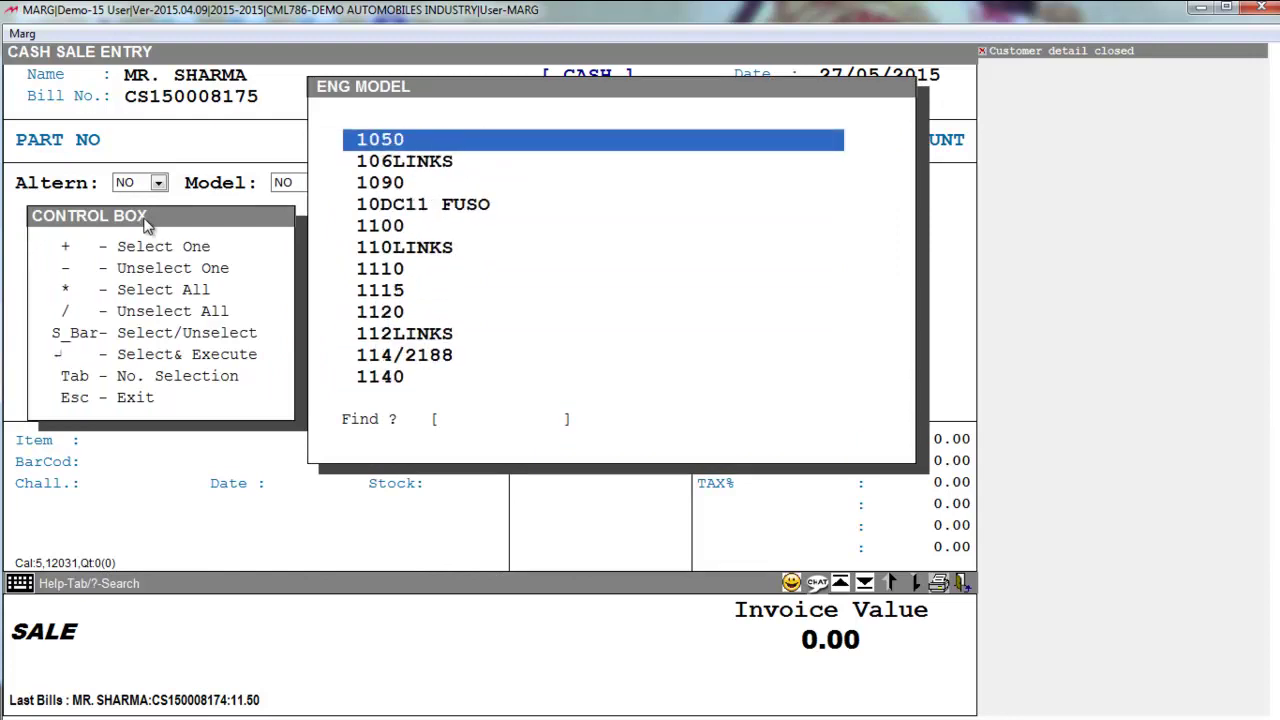
pyautogui.press('Escape')
pyautogui.press('Return')
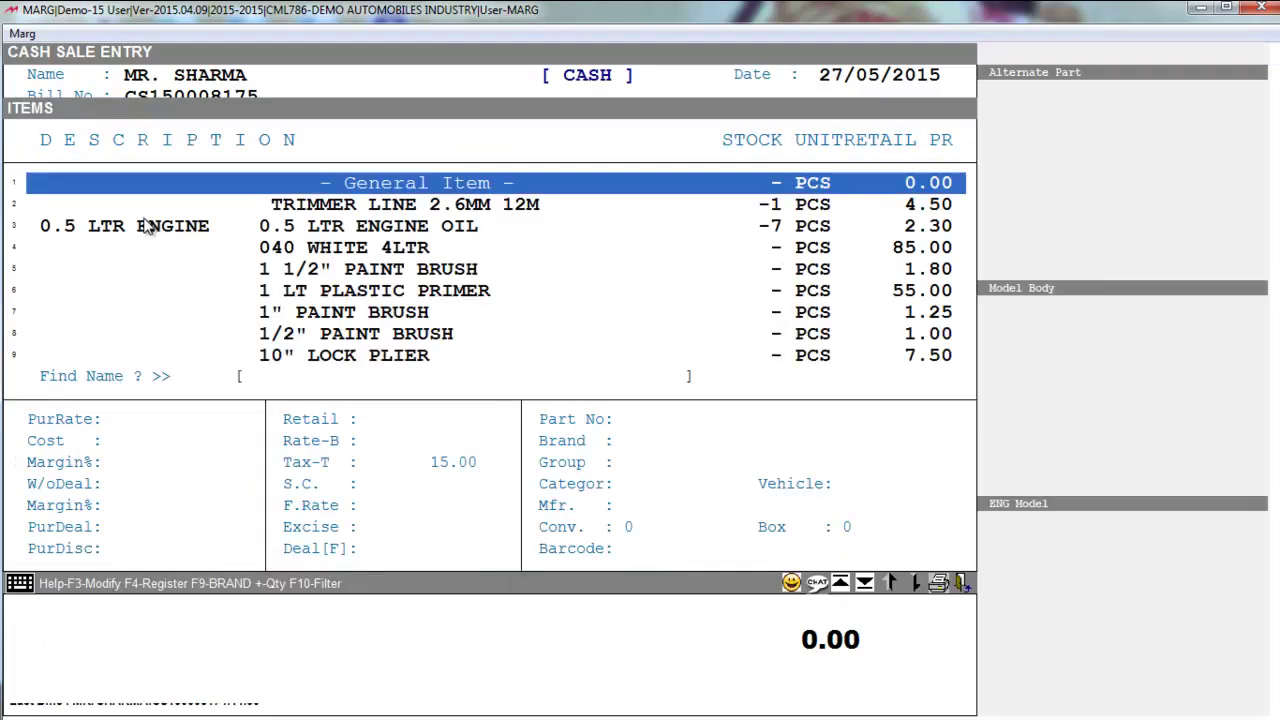
pyautogui.press('Down')
pyautogui.press('Down')
pyautogui.press('Down')
pyautogui.press('Down')
pyautogui.press('Down')
pyautogui.press('Down')
pyautogui.press('Down')
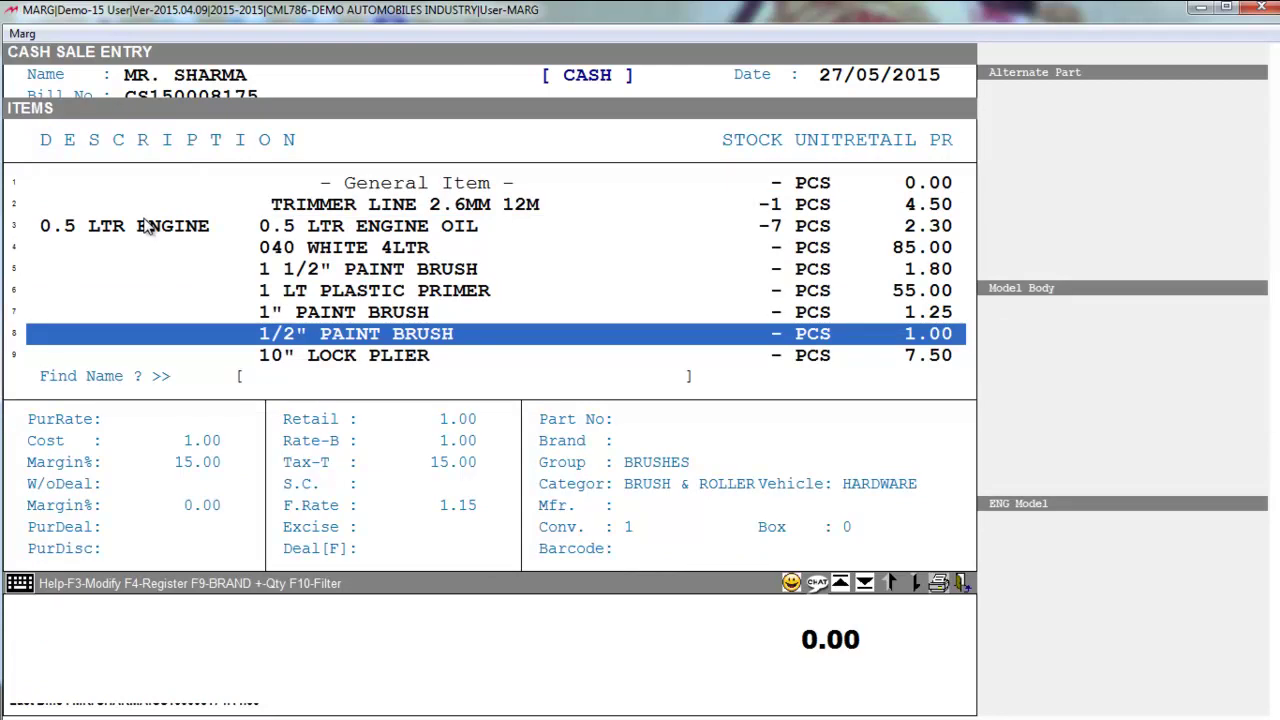
pyautogui.press('Down')
pyautogui.press('Down')
pyautogui.press('Down')
pyautogui.press('Down')
pyautogui.press('Down')
pyautogui.press('Down')
pyautogui.press('Down')
pyautogui.press('Down')
pyautogui.press('Down')
pyautogui.press('Down')
pyautogui.press('Down')
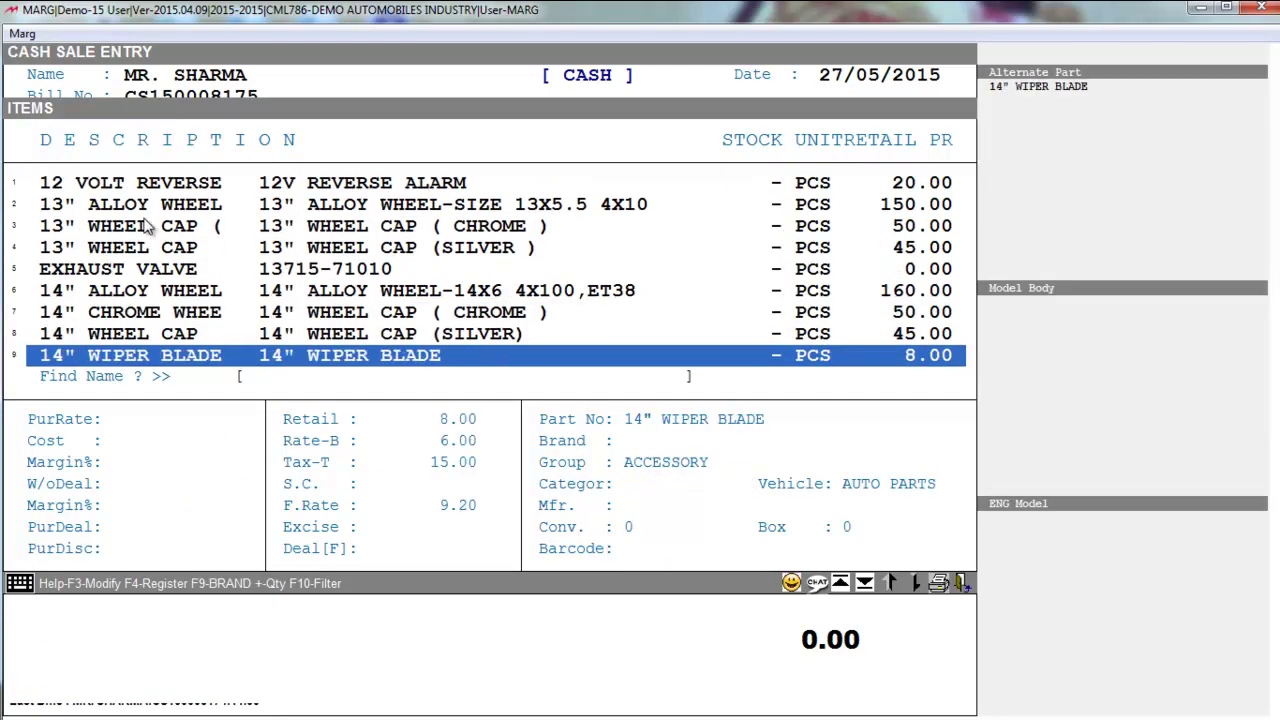
pyautogui.press('Up')
pyautogui.press('Up')
pyautogui.press('Up')
pyautogui.press('Up')
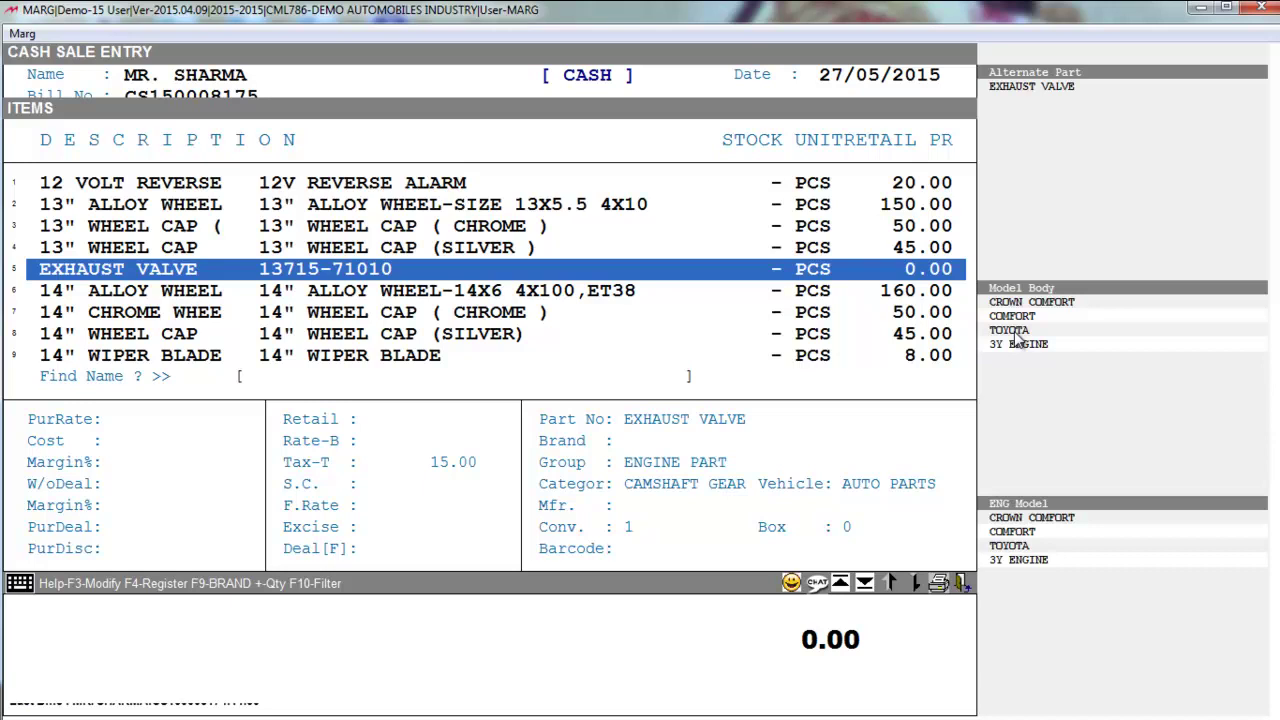
pyautogui.press('Up')
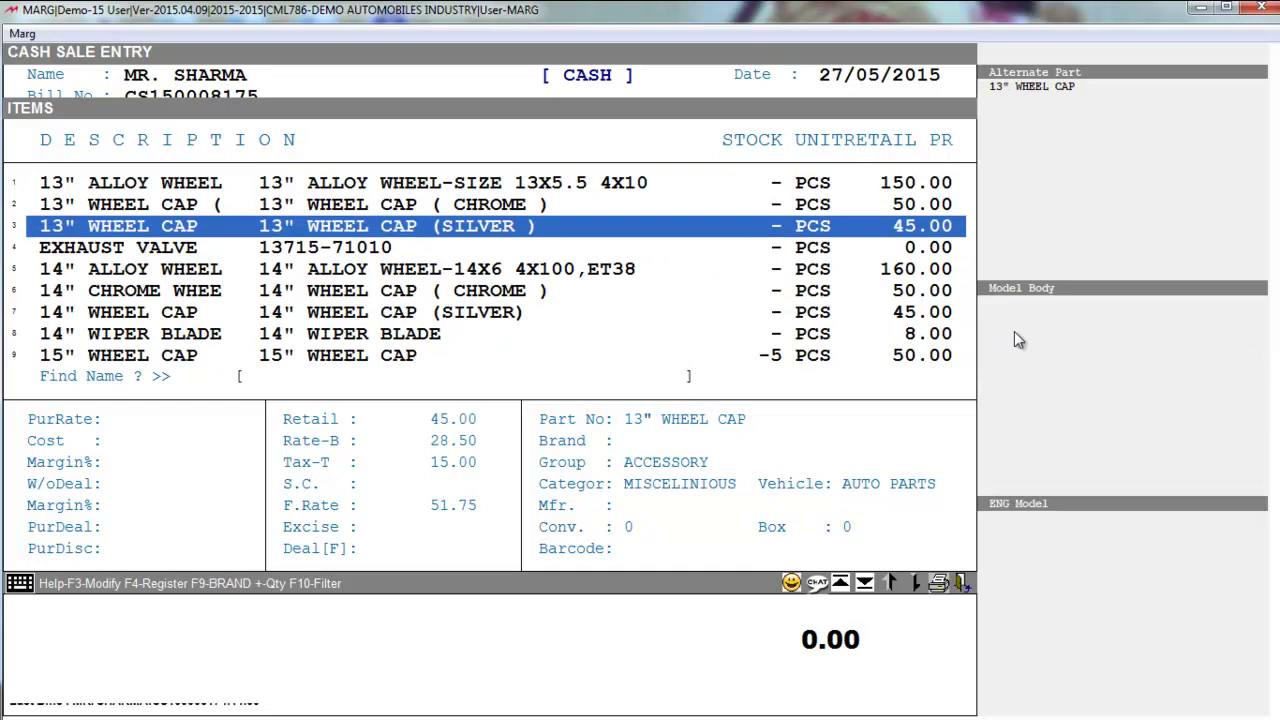
pyautogui.press('Down')
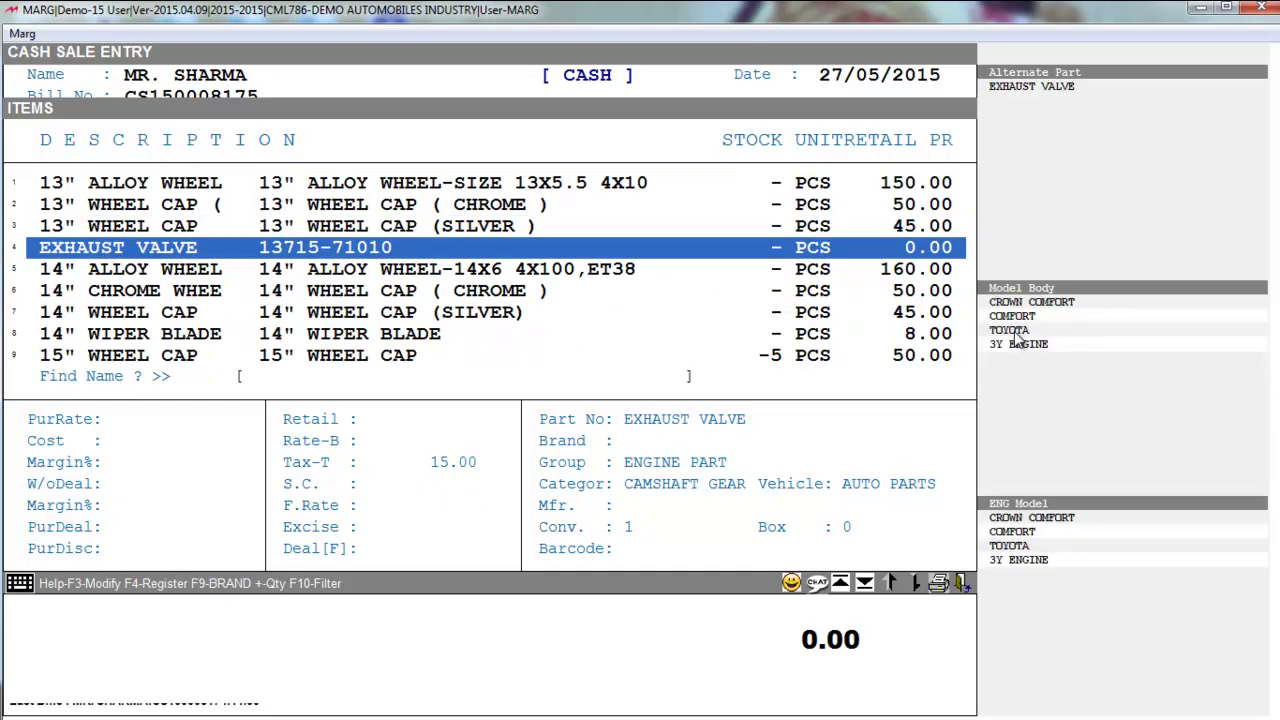
# Look over the Altern, Model and ENG Mo filter options for the item list, leaving them at NO, and reopen the list.
pyautogui.press('F10')
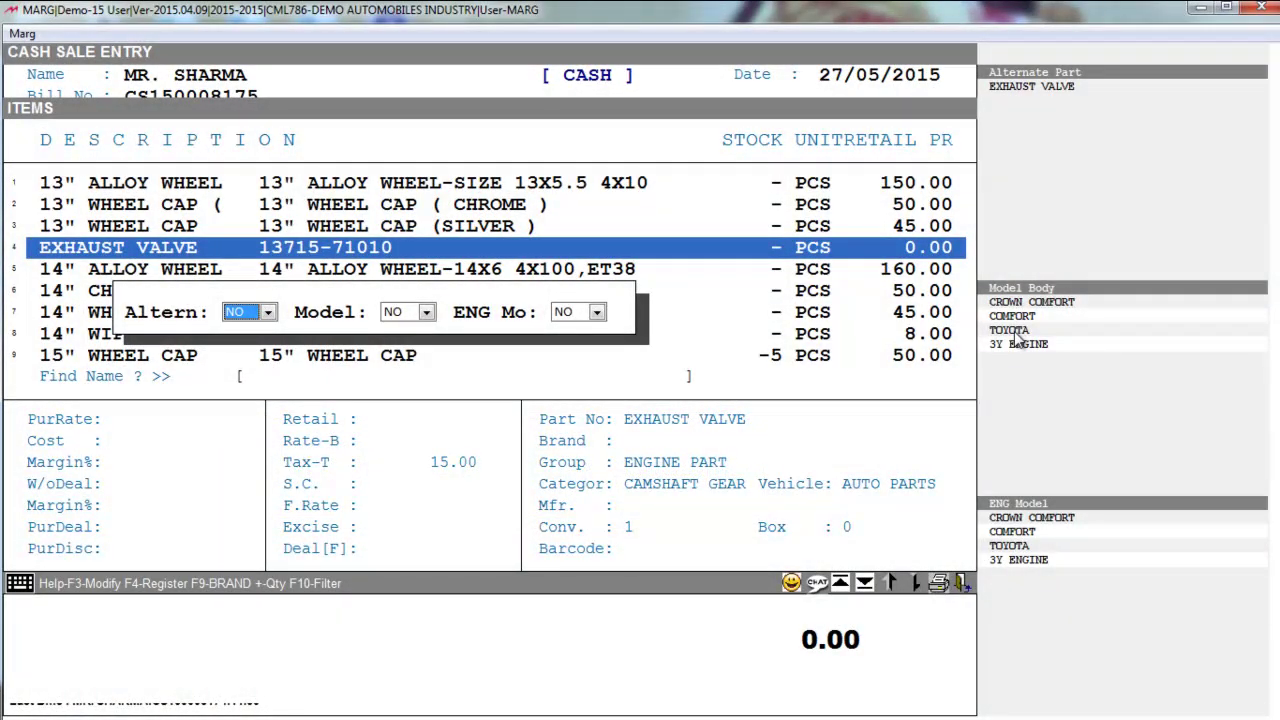
pyautogui.press('Escape')
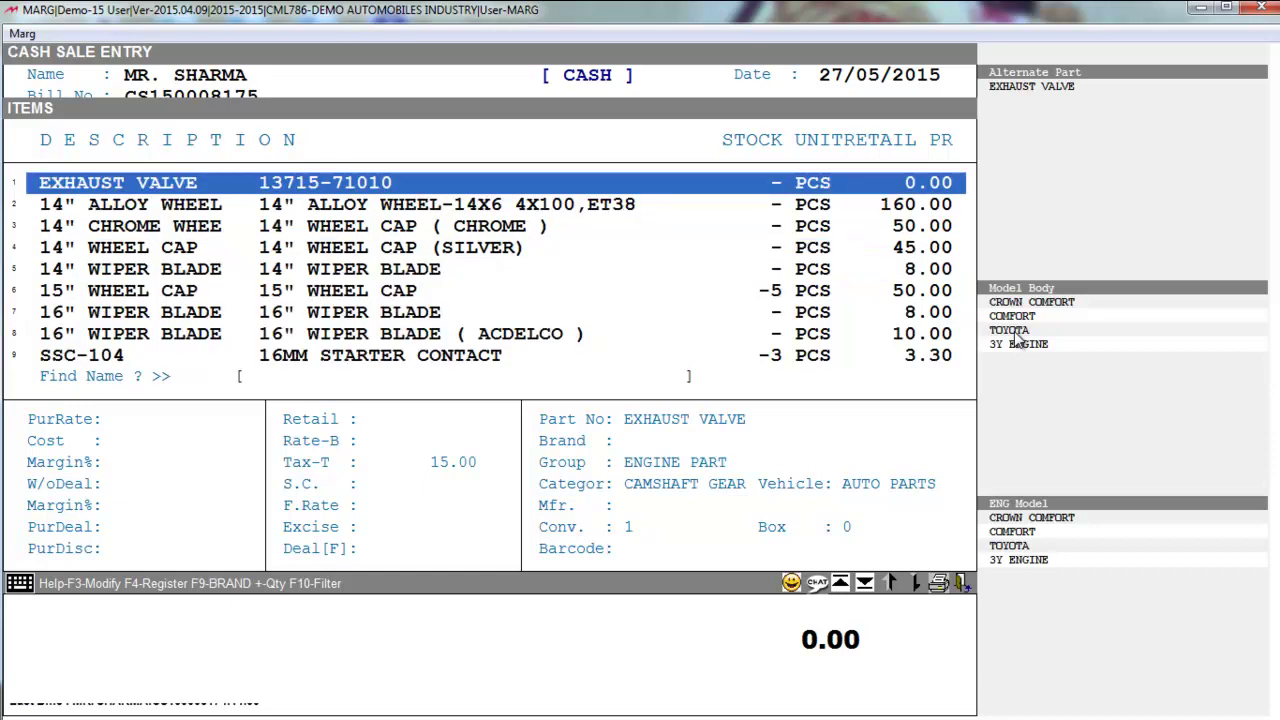
pyautogui.press('Escape')
pyautogui.press('Return')
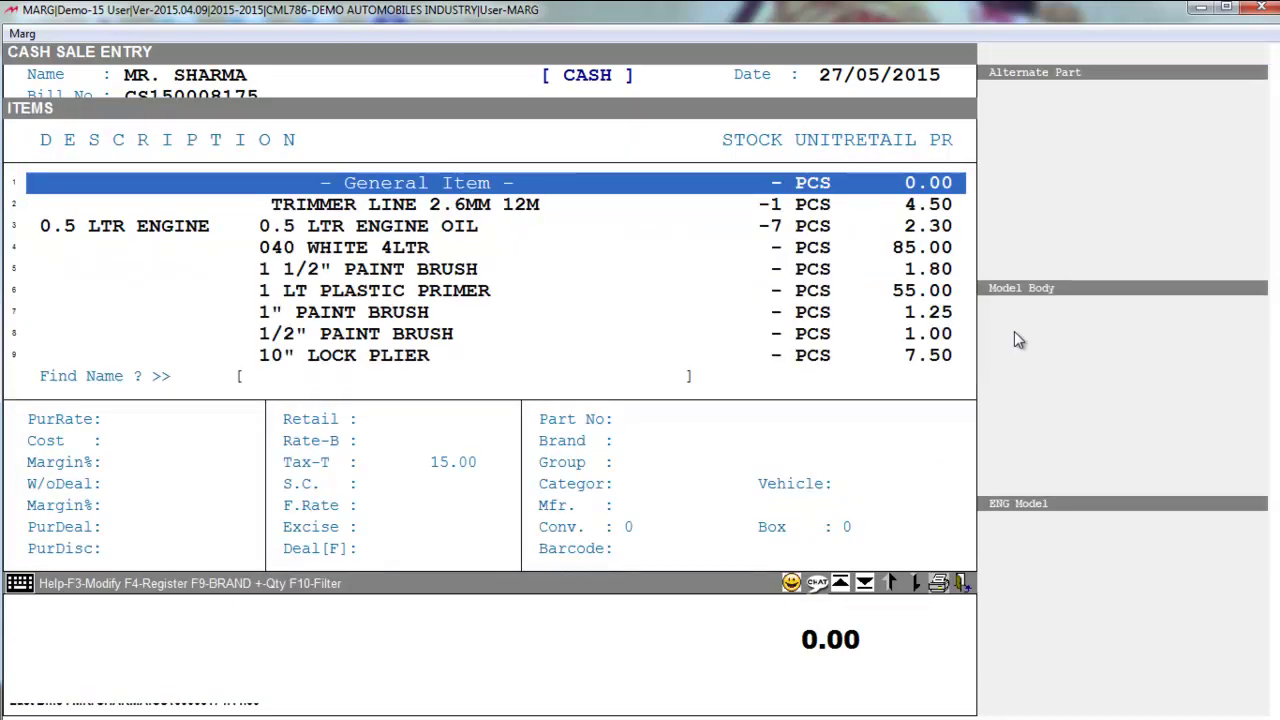
# Look through the search criteria available for the item list and set the search to Find Part No.
pyautogui.press('Down')
pyautogui.press('Down')
pyautogui.press('Down')
pyautogui.press('Down')
pyautogui.press('Down')
pyautogui.press('Down')
pyautogui.press('Down')
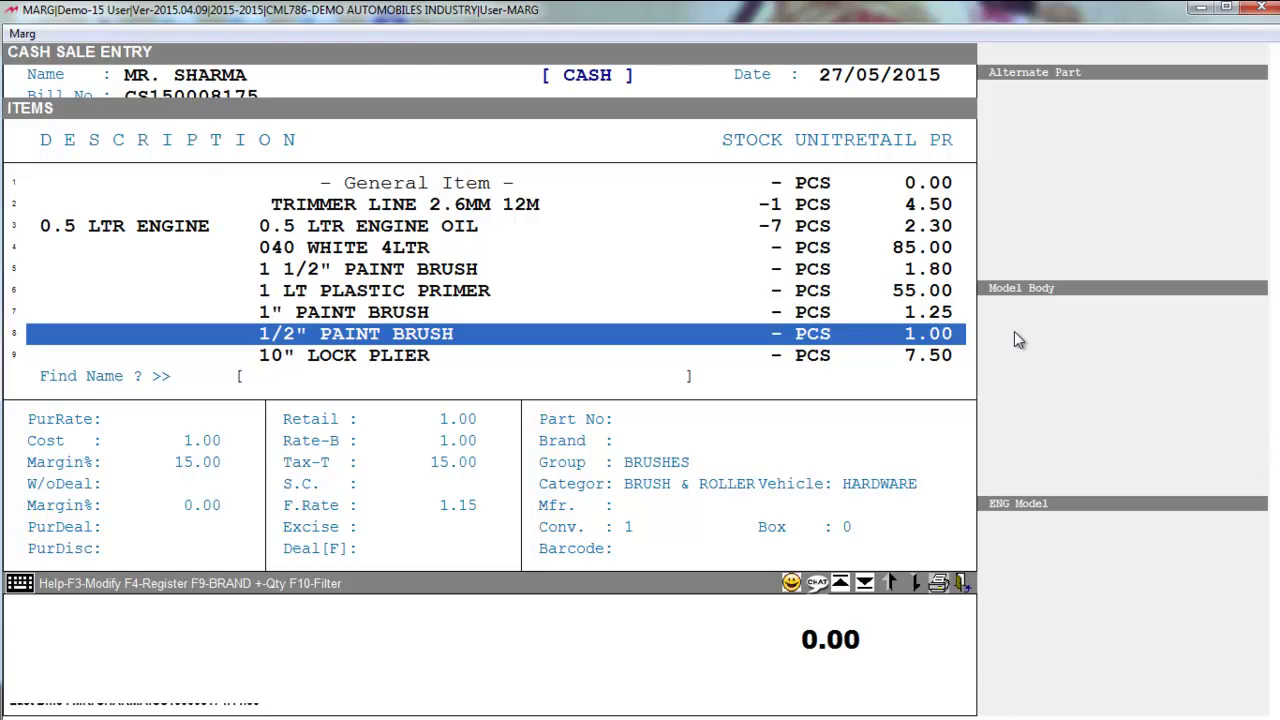
pyautogui.press('F5')
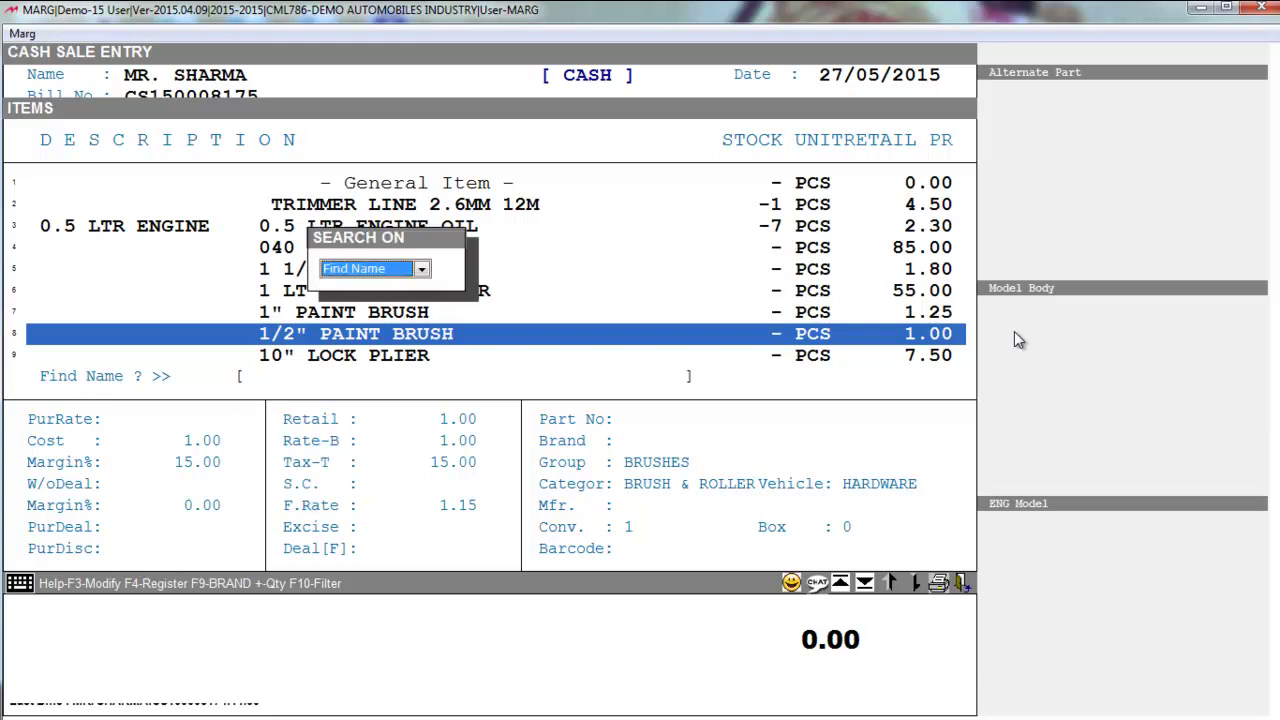
pyautogui.hotkey('alt', 'Down')
pyautogui.press('Down')
pyautogui.press('Down')
pyautogui.press('Down')
pyautogui.press('Down')
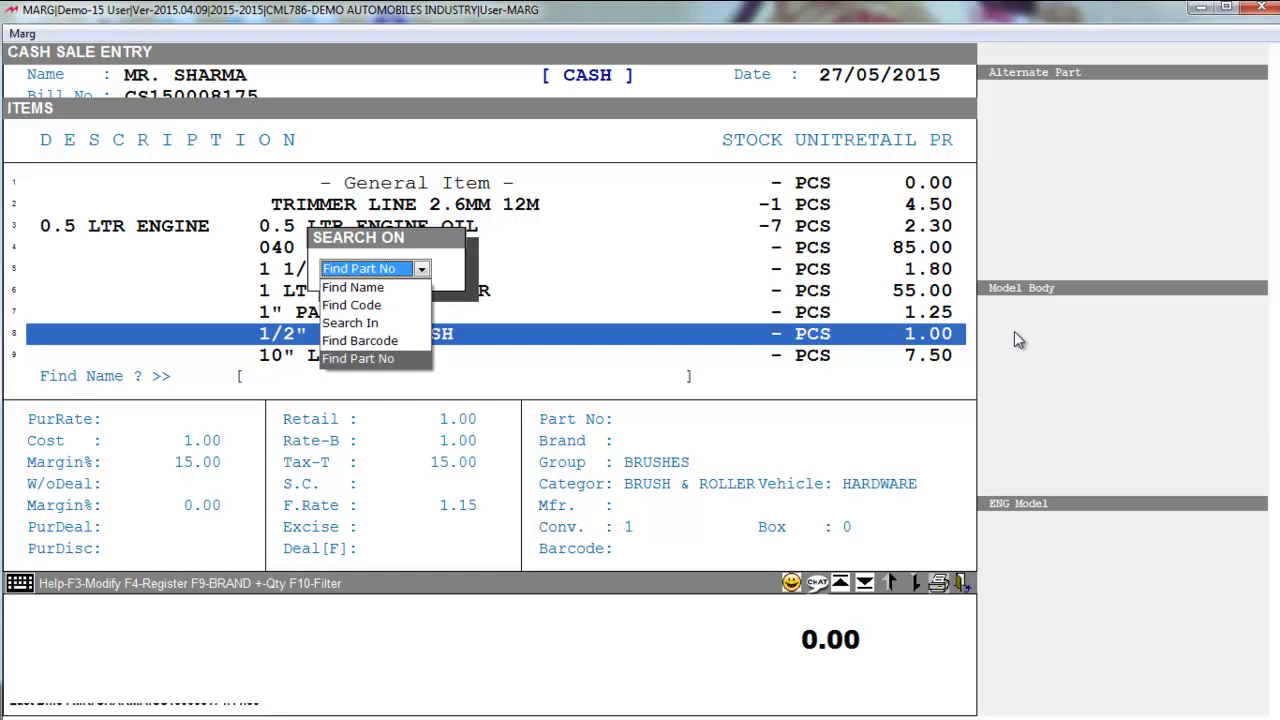
pyautogui.press('Up')
pyautogui.press('Up')
pyautogui.press('Up')
pyautogui.press('Up')
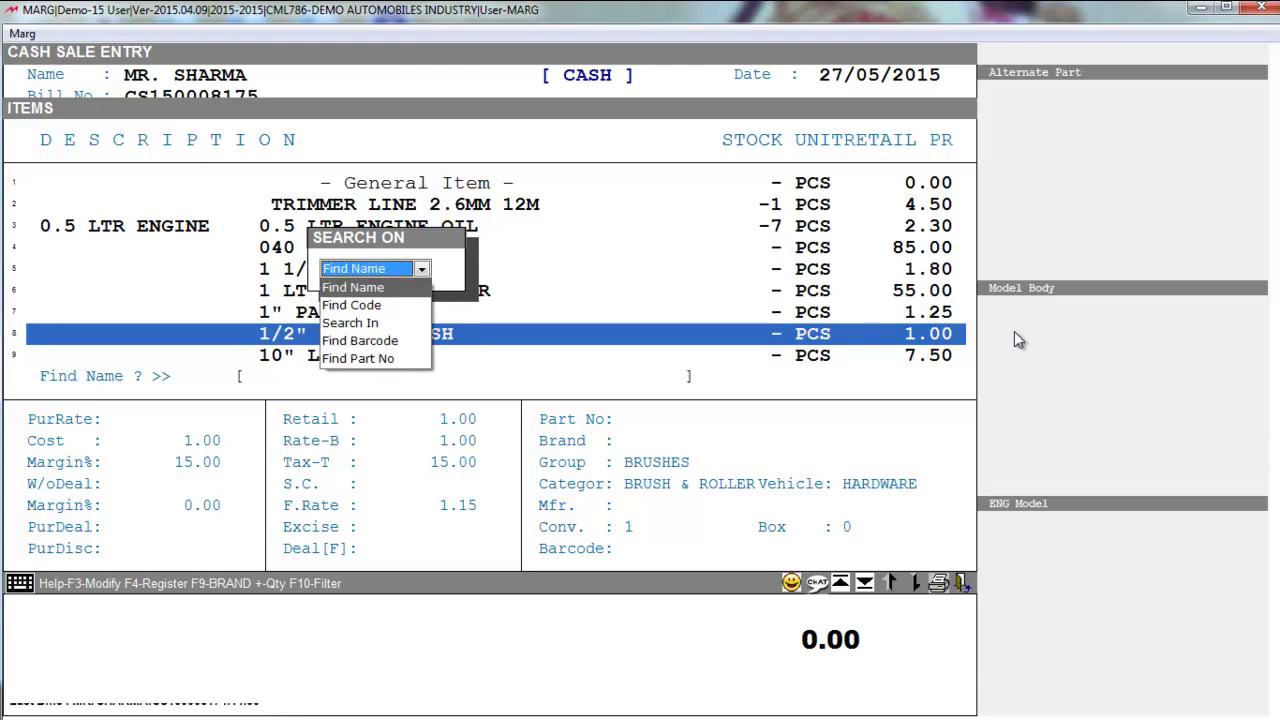
pyautogui.press('Down')
pyautogui.press('Down')
pyautogui.press('Down')
pyautogui.press('Down')
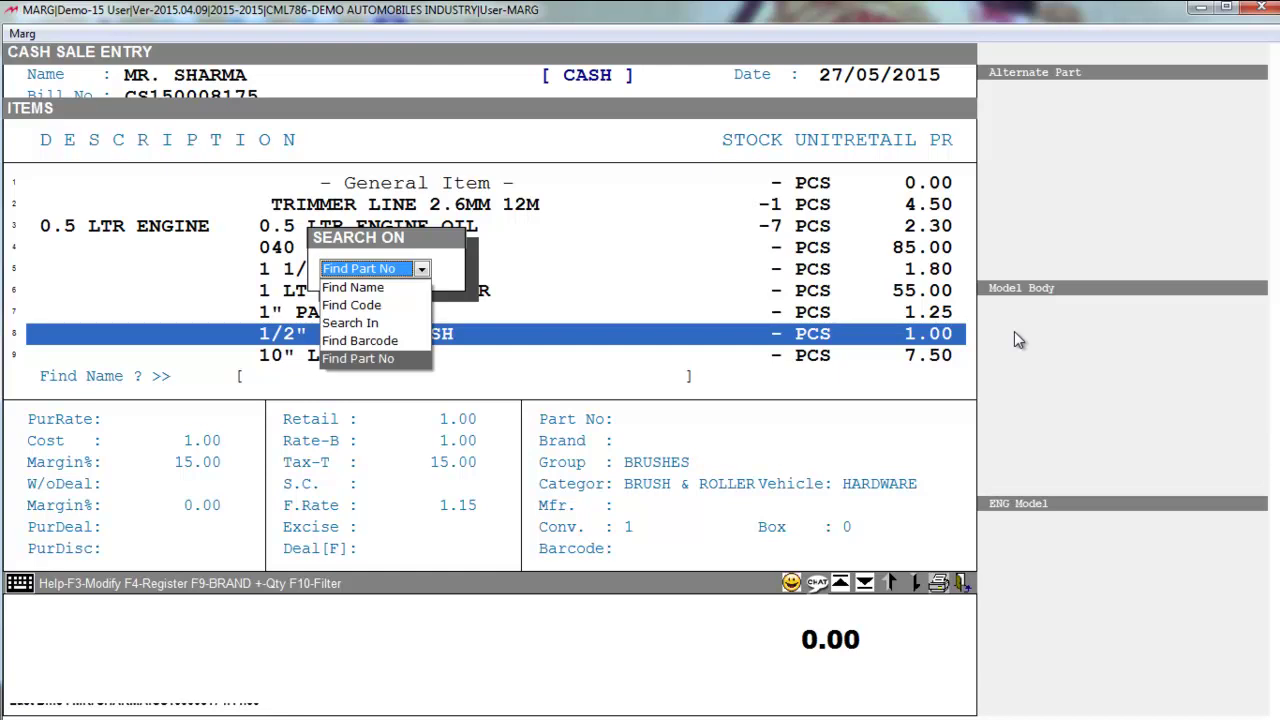
pyautogui.press('Return')
pyautogui.press('Return')
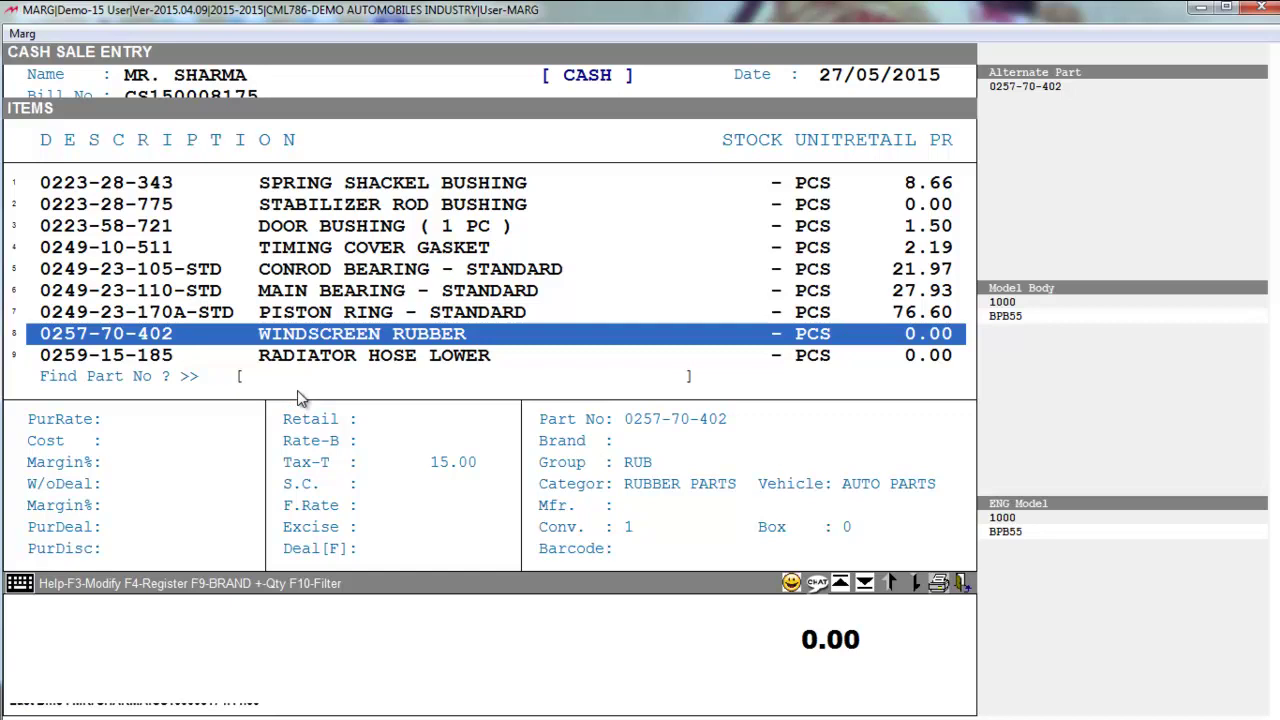
# Search the items for part number 0223 and examine the details of the matching and neighbouring parts.
pyautogui.write('022')
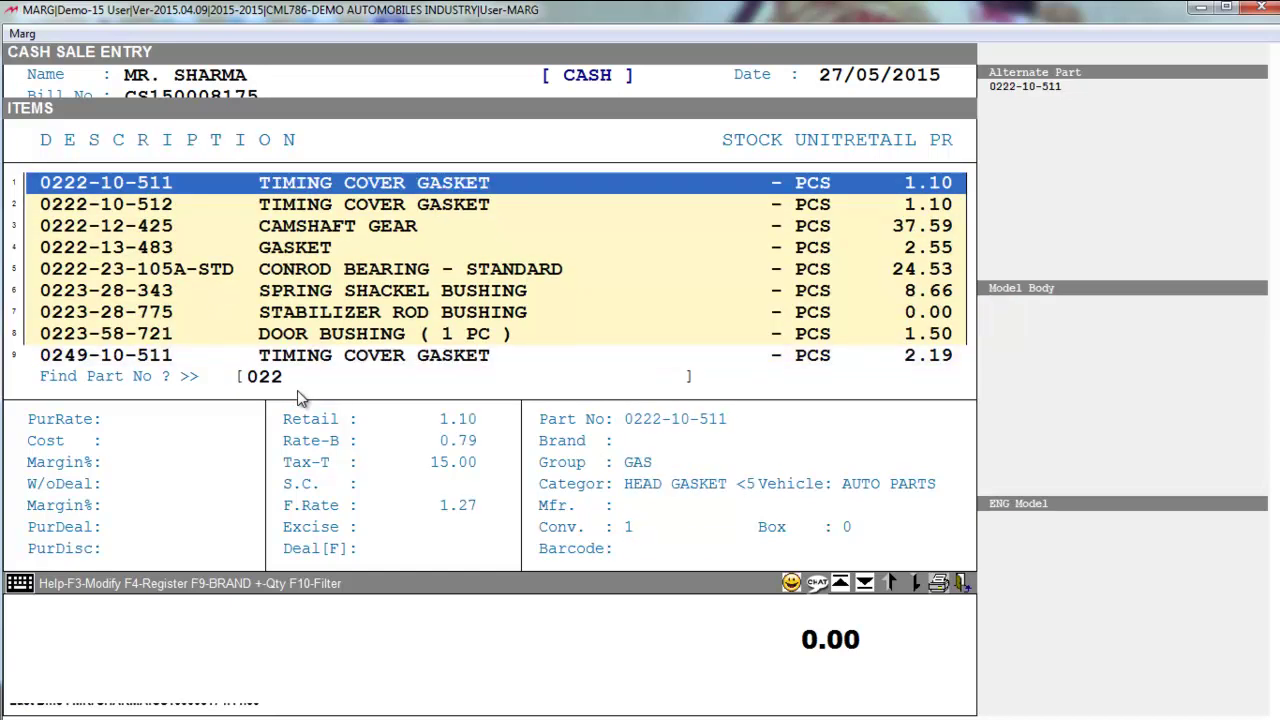
pyautogui.write('3')
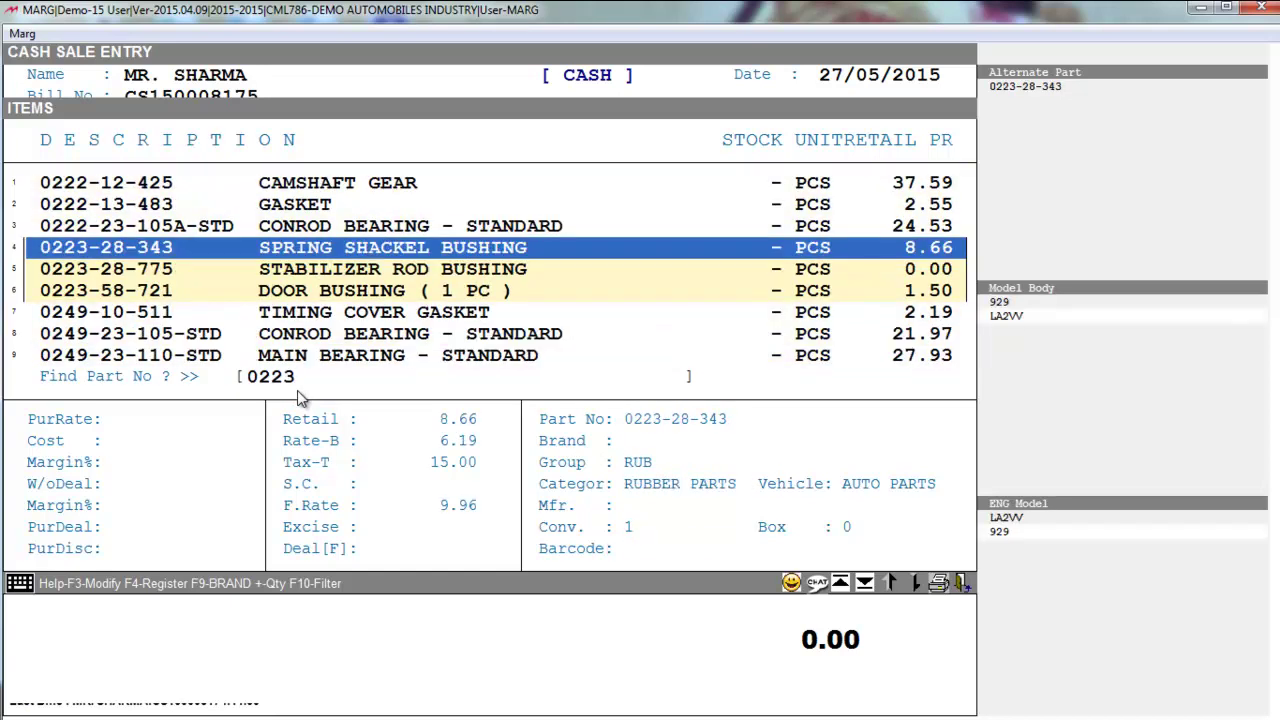
pyautogui.click(165, 345)
pyautogui.click(108, 230)
pyautogui.click(110, 266)
pyautogui.click(108, 250)
pyautogui.click(108, 270)
pyautogui.click(108, 292)
pyautogui.click(108, 252)
pyautogui.click(108, 268)
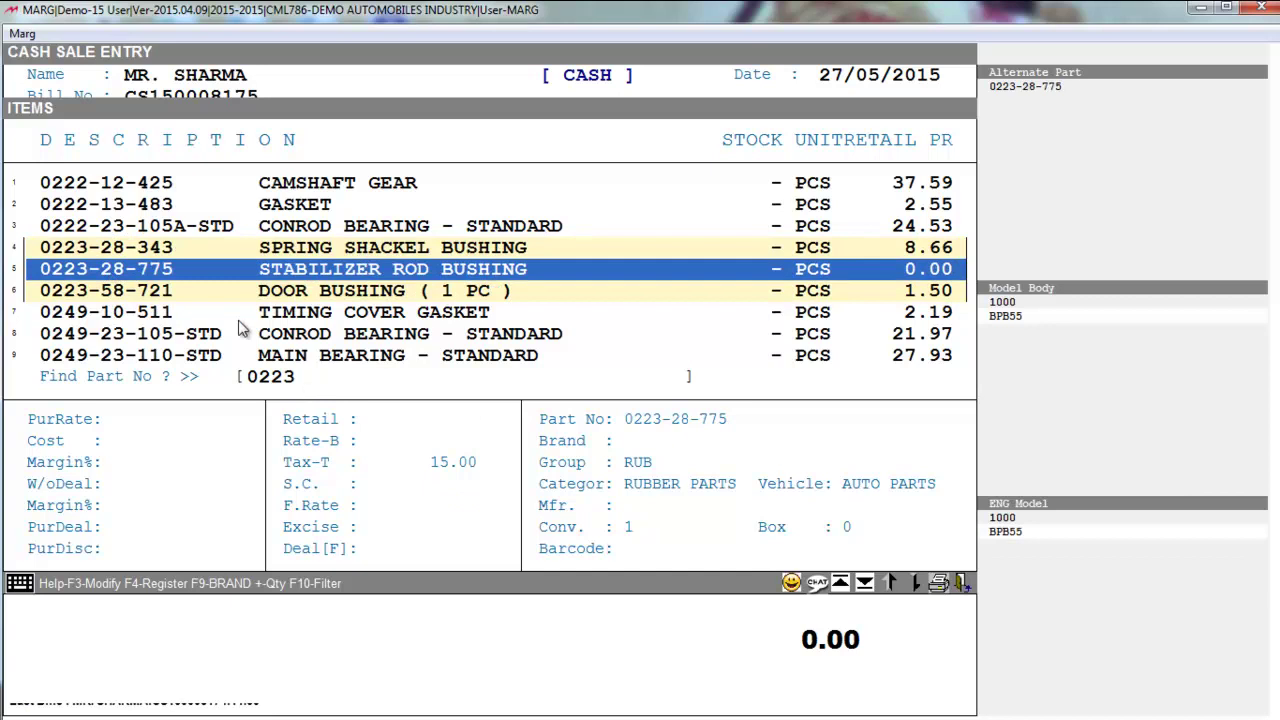
pyautogui.click(134, 192)
pyautogui.click(152, 290)
pyautogui.click(158, 316)
pyautogui.click(166, 270)
pyautogui.click(160, 316)
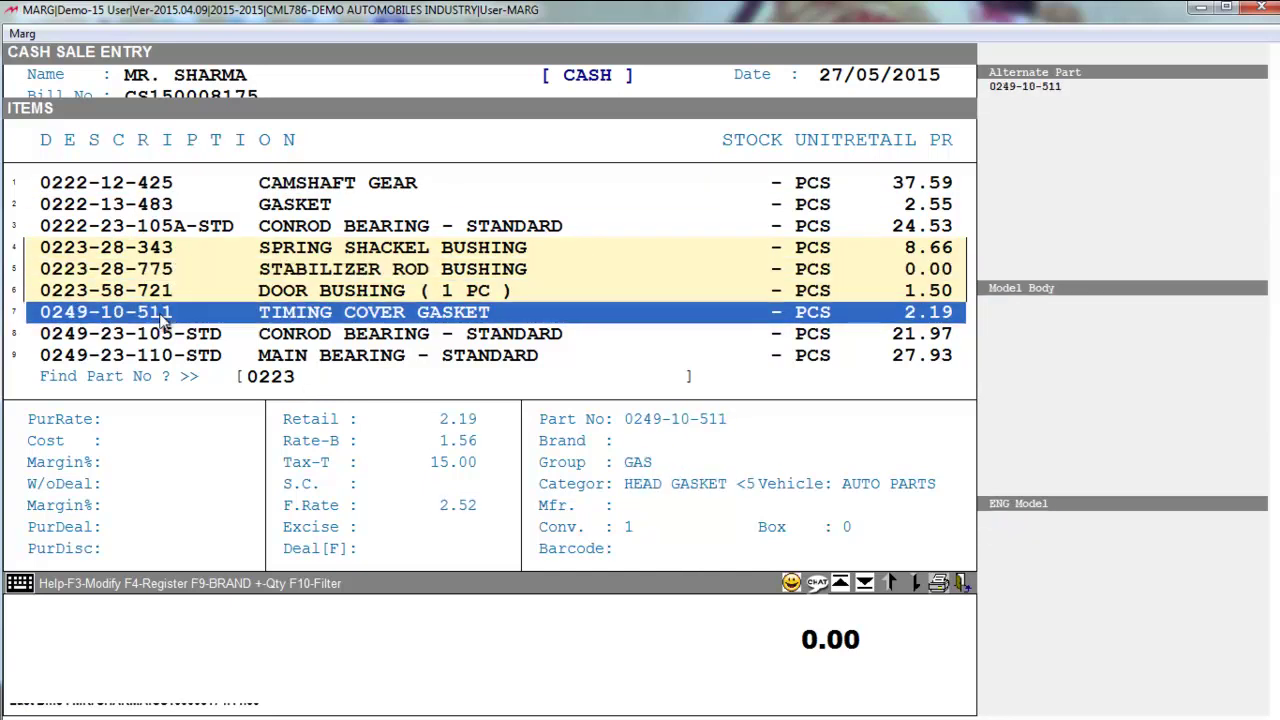
# Browse the item list in part number order from its beginning down to the 4" (P36) SANDING DISC.
pyautogui.press('Home')
pyautogui.press('Down')
pyautogui.press('Down')
pyautogui.press('Down')
pyautogui.press('Down')
pyautogui.press('Down')
pyautogui.press('Down')
pyautogui.press('Down')
pyautogui.press('Down')
pyautogui.press('Down')
pyautogui.press('Down')
pyautogui.press('Down')
pyautogui.press('Down')
pyautogui.press('Down')
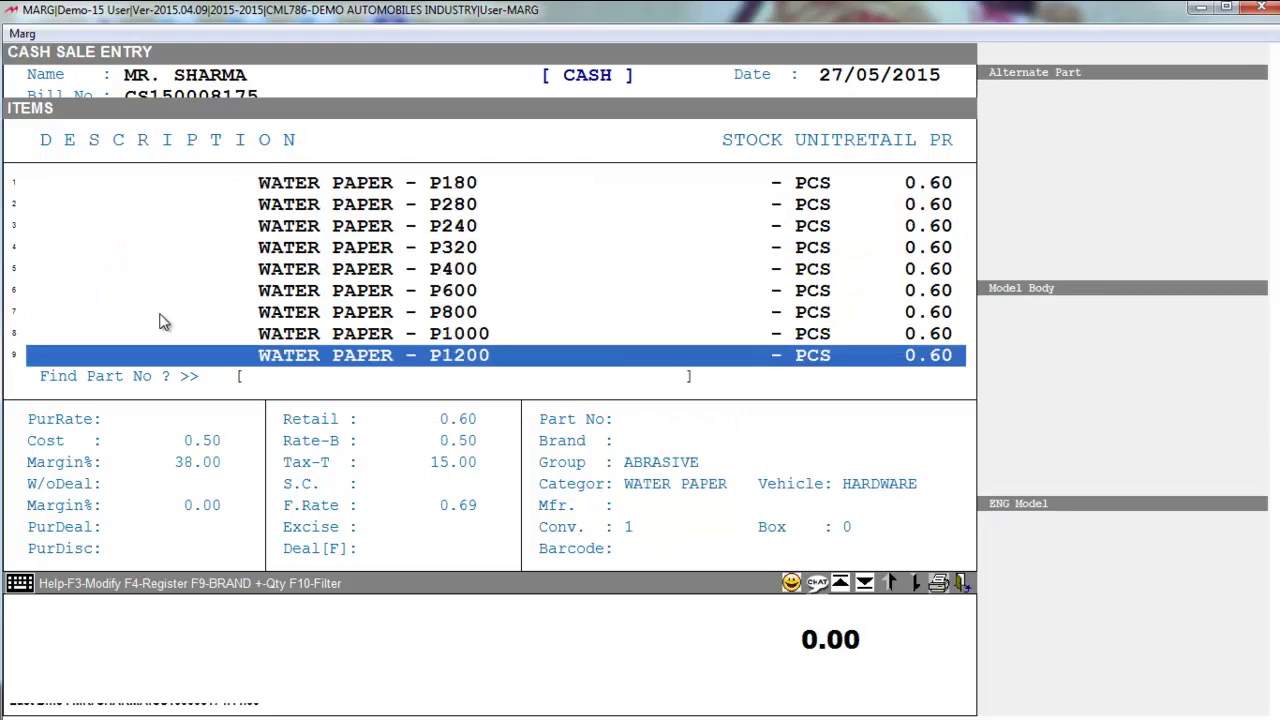
pyautogui.press('Down')
pyautogui.press('Down')
pyautogui.press('Down')
pyautogui.press('Down')
pyautogui.press('Down')
pyautogui.press('Down')
pyautogui.press('Down')
pyautogui.press('Down')
pyautogui.press('Down')
pyautogui.press('Down')
pyautogui.press('Down')
pyautogui.press('Down')
pyautogui.press('Down')
pyautogui.press('Down')
pyautogui.press('Down')
pyautogui.press('Down')
pyautogui.press('Down')
pyautogui.press('Down')
pyautogui.press('Down')
pyautogui.press('Down')
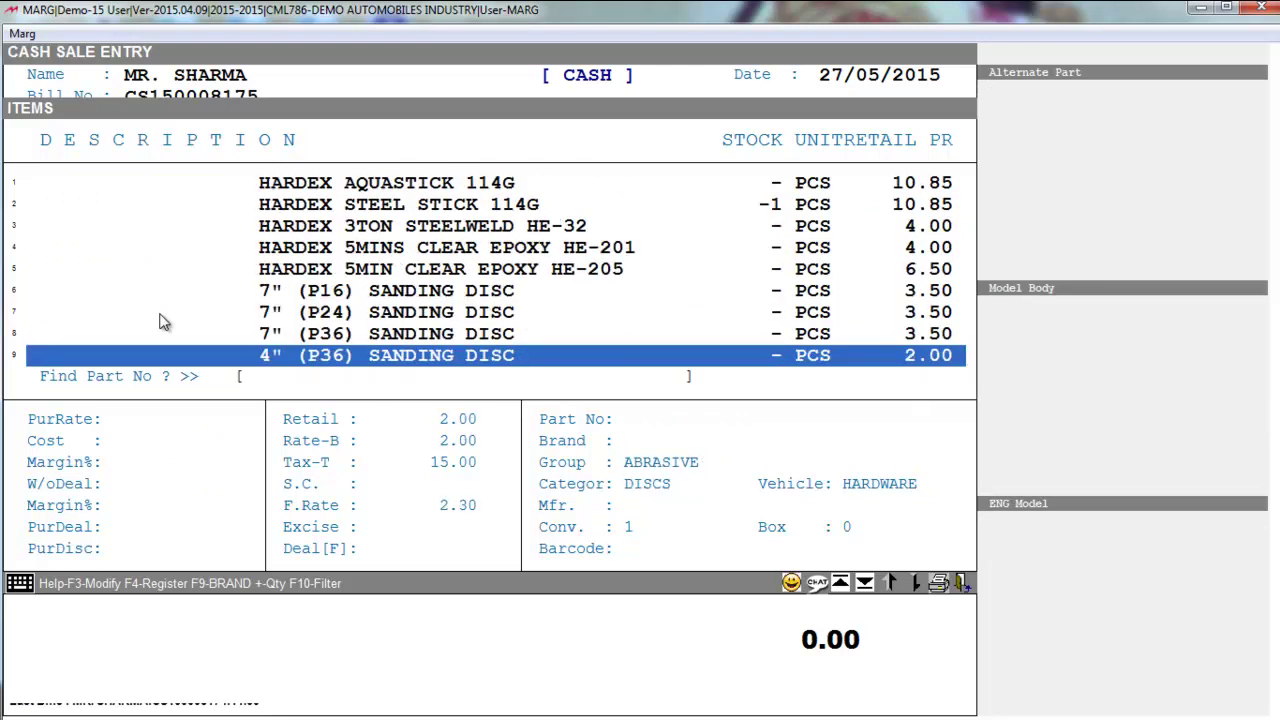
# Set the item search back to Find Name and highlight the 4" CUTTING DISCS item.
pyautogui.press('Tab')
pyautogui.hotkey('alt', 'Down')
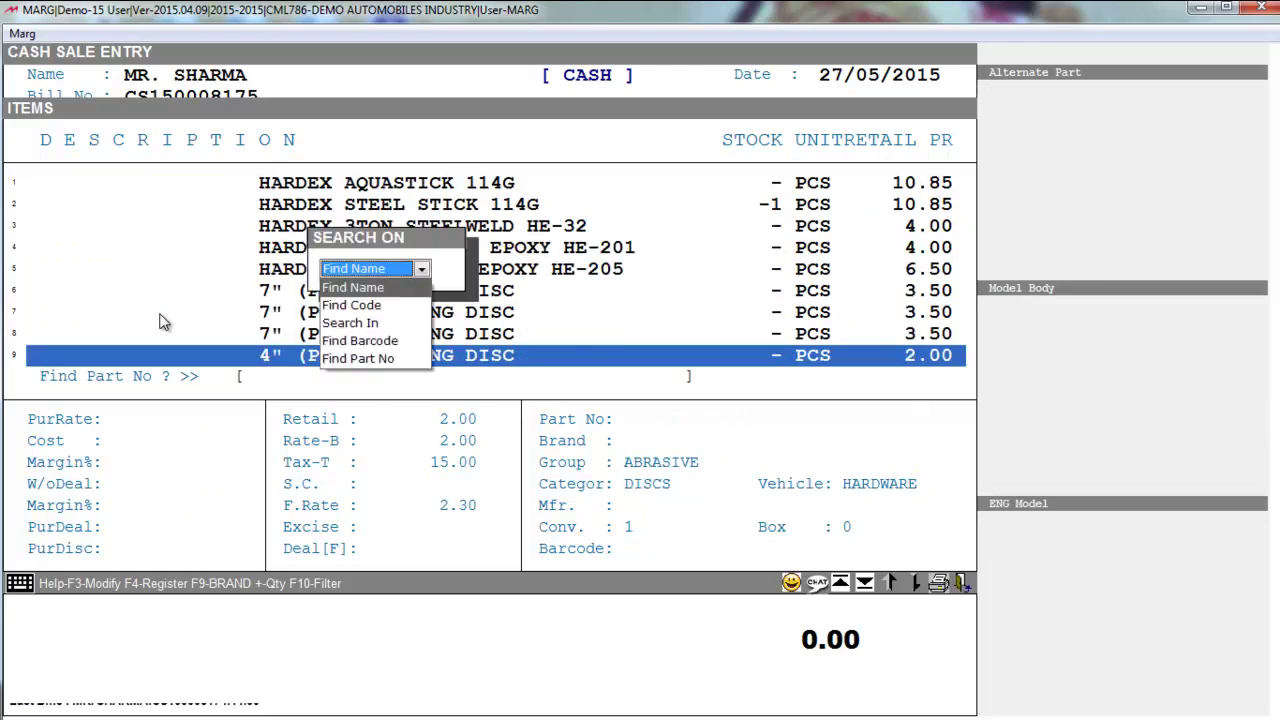
pyautogui.press('Return')
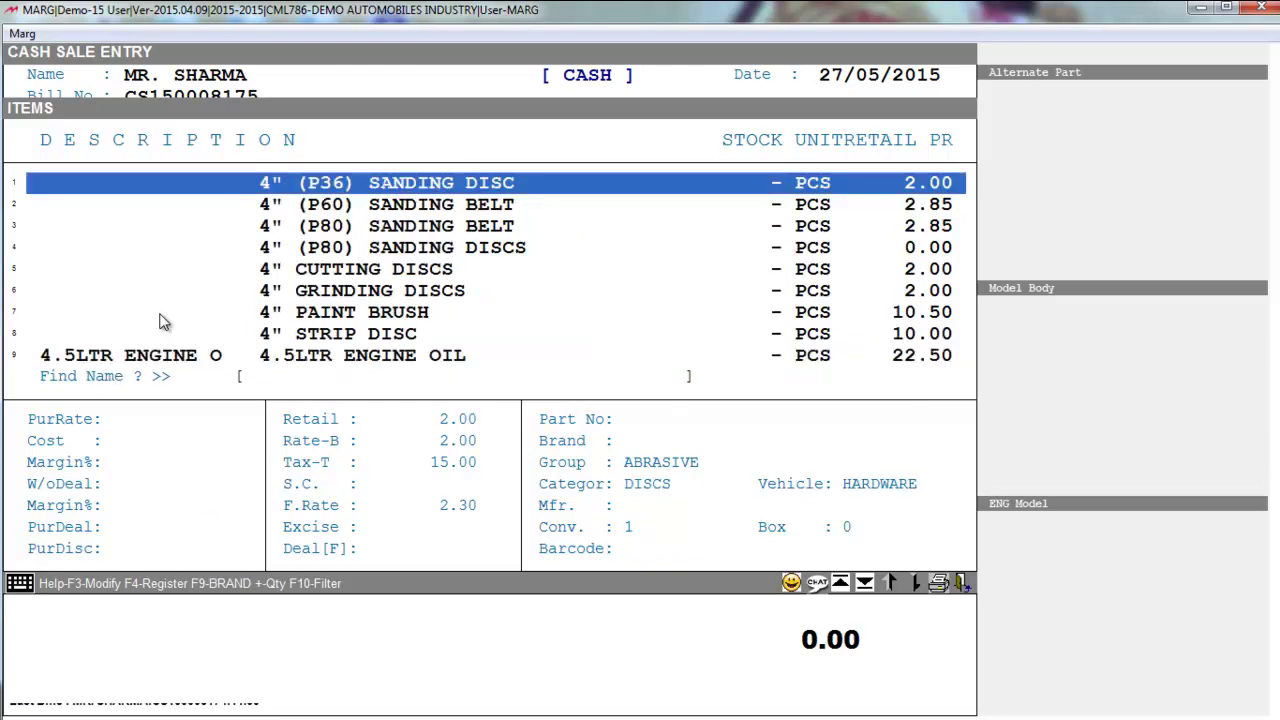
pyautogui.press('Down')
pyautogui.press('Down')
pyautogui.press('Down')
pyautogui.press('Down')
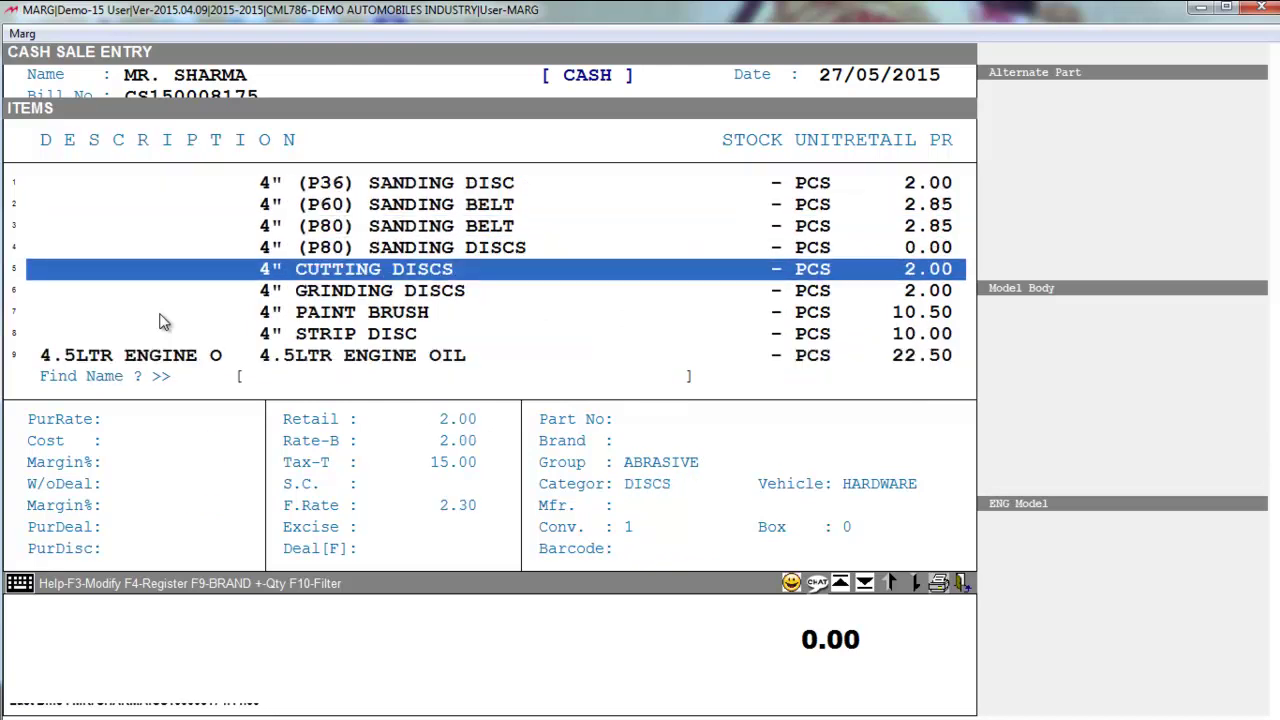
# Search the item list by name for BE and browse from the bearings onward to the BONNET GUARD FORD RANGER 09-2011.
pyautogui.write('BE')
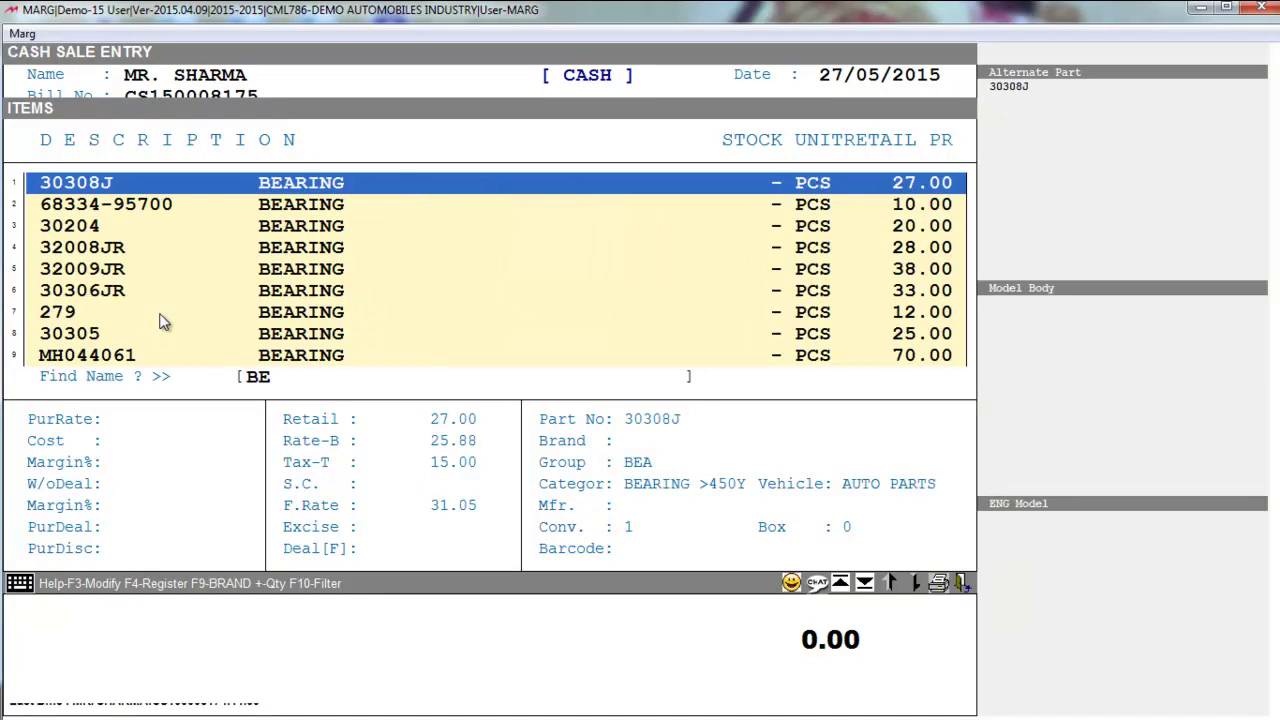
pyautogui.press('Down')
pyautogui.press('Down')
pyautogui.press('Down')
pyautogui.press('Down')
pyautogui.press('Down')
pyautogui.press('Down')
pyautogui.press('Down')
pyautogui.press('Down')
pyautogui.press('Down')
pyautogui.press('Down')
pyautogui.press('Down')
pyautogui.press('Down')
pyautogui.press('Down')
pyautogui.press('Down')
pyautogui.press('Down')
pyautogui.press('Down')
pyautogui.press('Down')
pyautogui.press('Down')
pyautogui.press('Down')
pyautogui.press('Down')
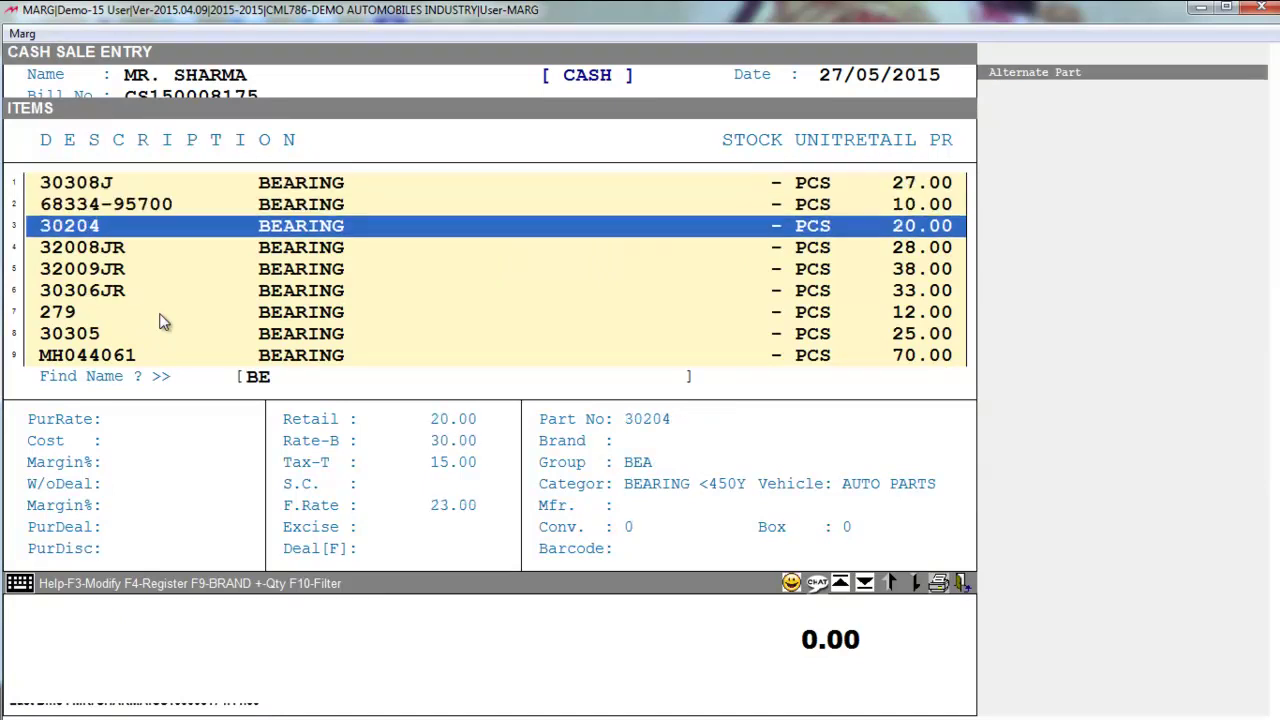
pyautogui.press('Down')
pyautogui.press('Down')
pyautogui.press('Down')
pyautogui.press('Down')
pyautogui.press('Down')
pyautogui.press('Down')
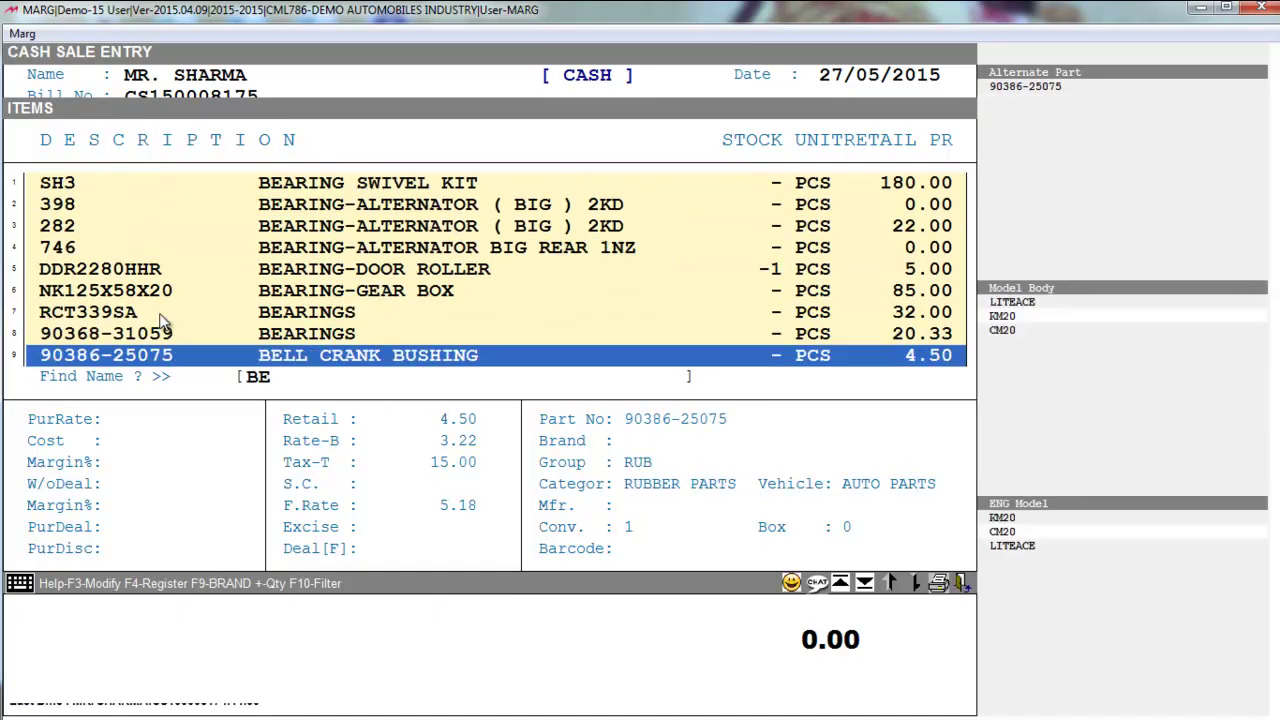
pyautogui.press('Down')
pyautogui.press('Down')
pyautogui.press('Down')
pyautogui.press('Down')
pyautogui.press('Down')
pyautogui.press('Down')
pyautogui.press('Down')
pyautogui.press('Down')
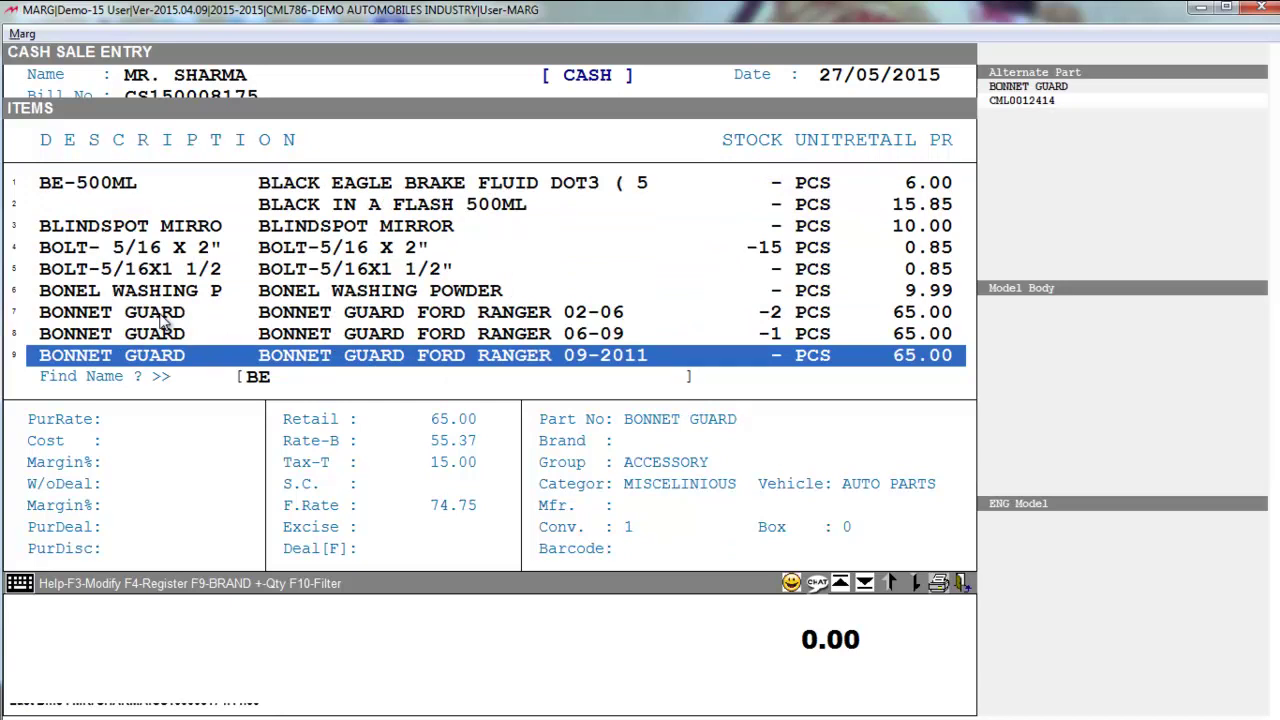
# Clear the name search, look through the search criteria as far as Find Barcode, and leave the item list without changing the criterion.
pyautogui.press('BackSpace')
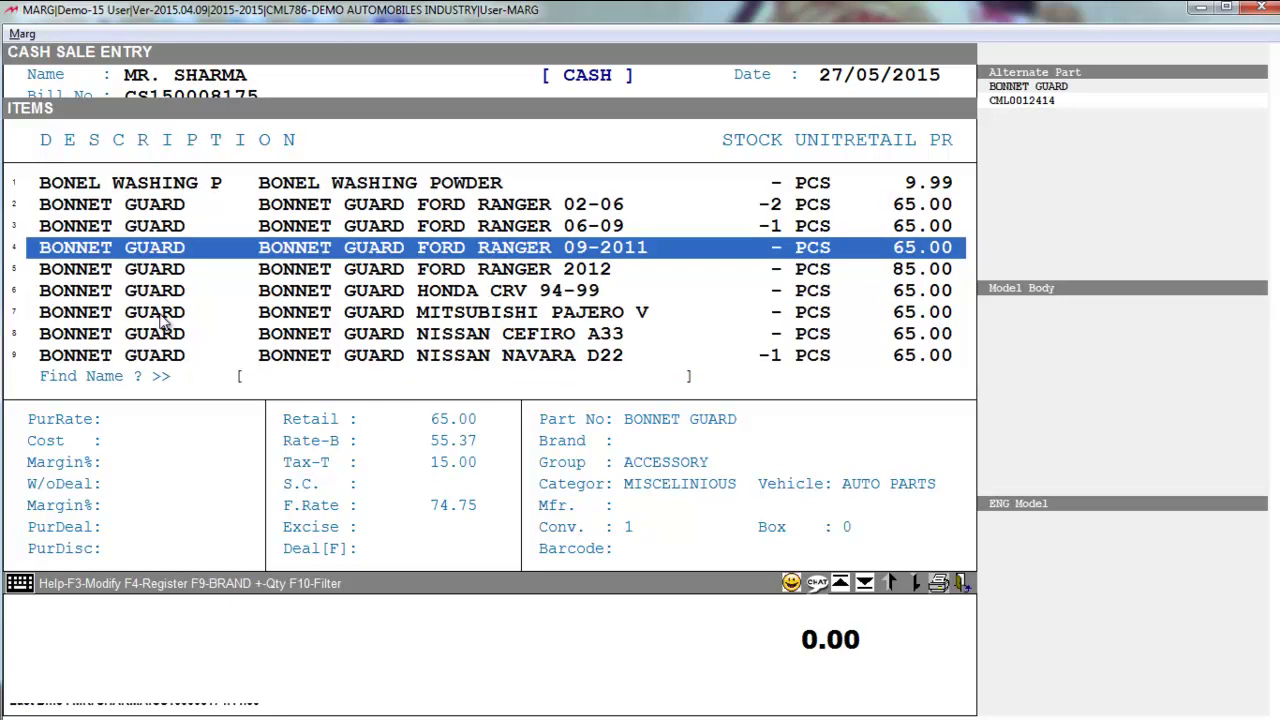
pyautogui.press('Tab')
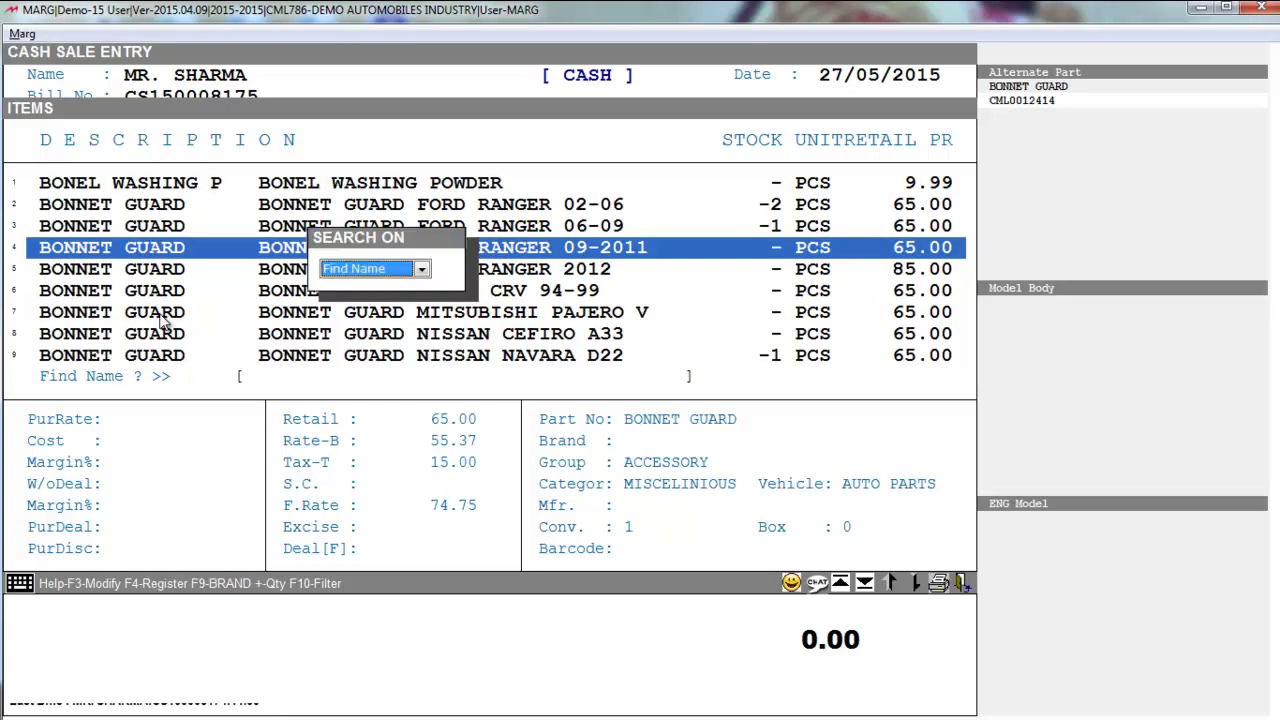
pyautogui.hotkey('alt', 'Down')
pyautogui.press('Down')
pyautogui.press('Down')
pyautogui.press('Down')
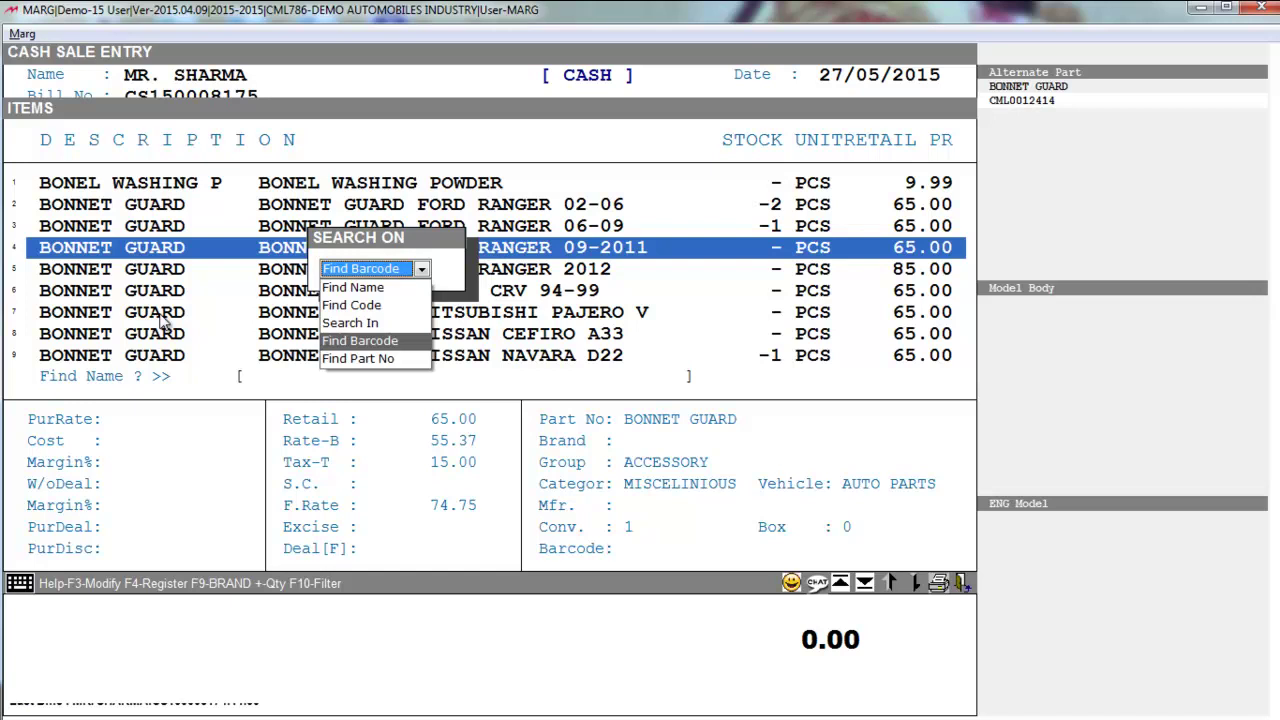
pyautogui.press('Escape')
pyautogui.press('Escape')
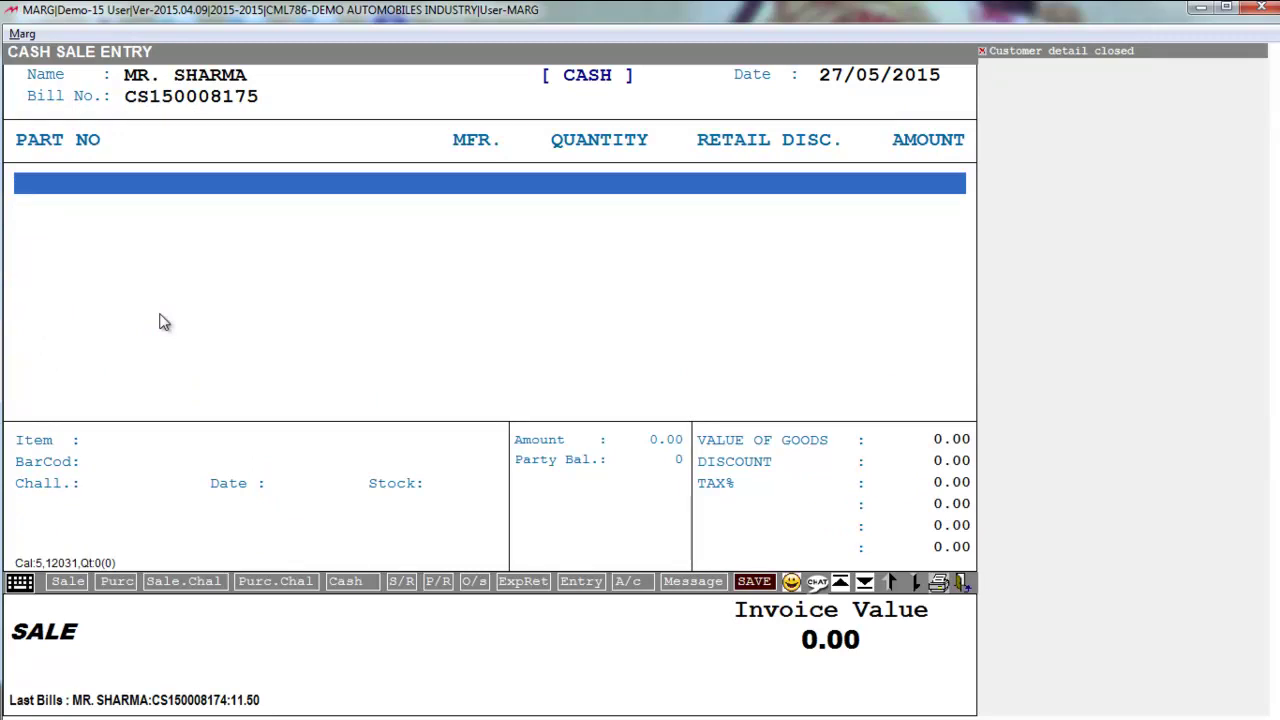
# Add the 1" PAINT BRUSH to the cash bill with quantity 1 at its listed retail price.
pyautogui.press('Return')
pyautogui.press('Down')
pyautogui.press('Down')
pyautogui.press('Down')
pyautogui.press('Down')
pyautogui.press('Down')
pyautogui.press('Down')
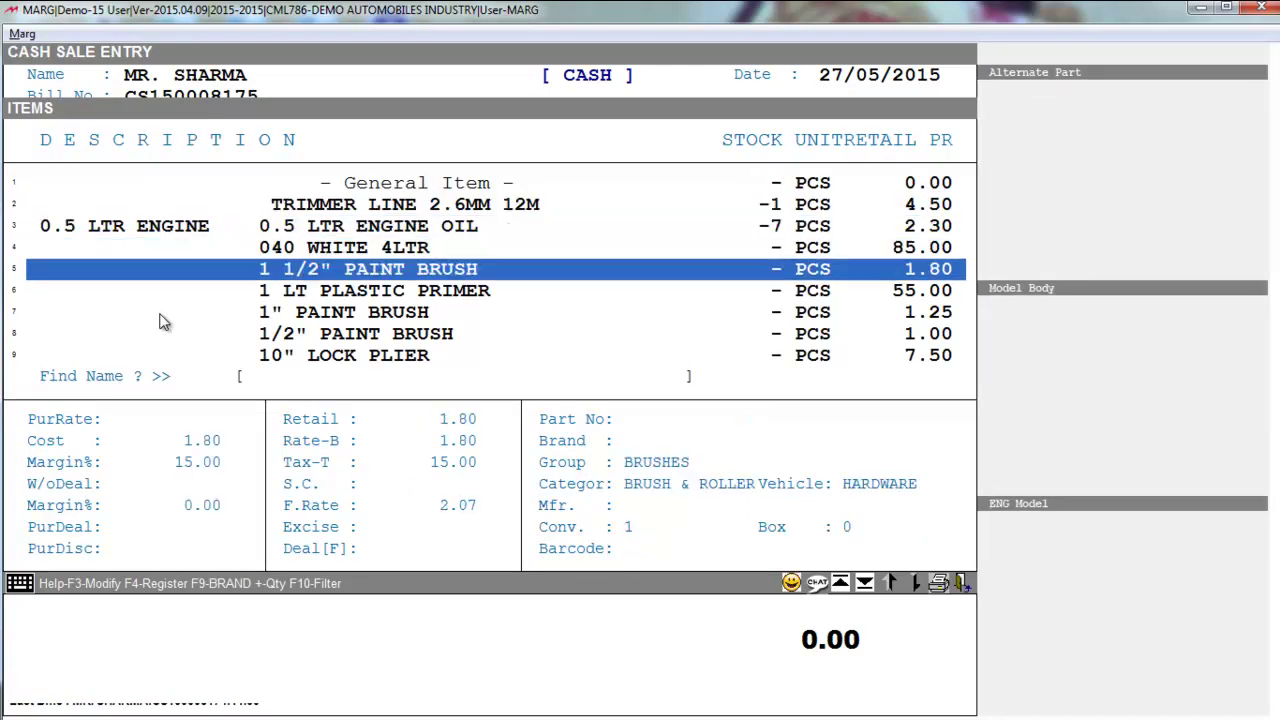
pyautogui.press('Return')
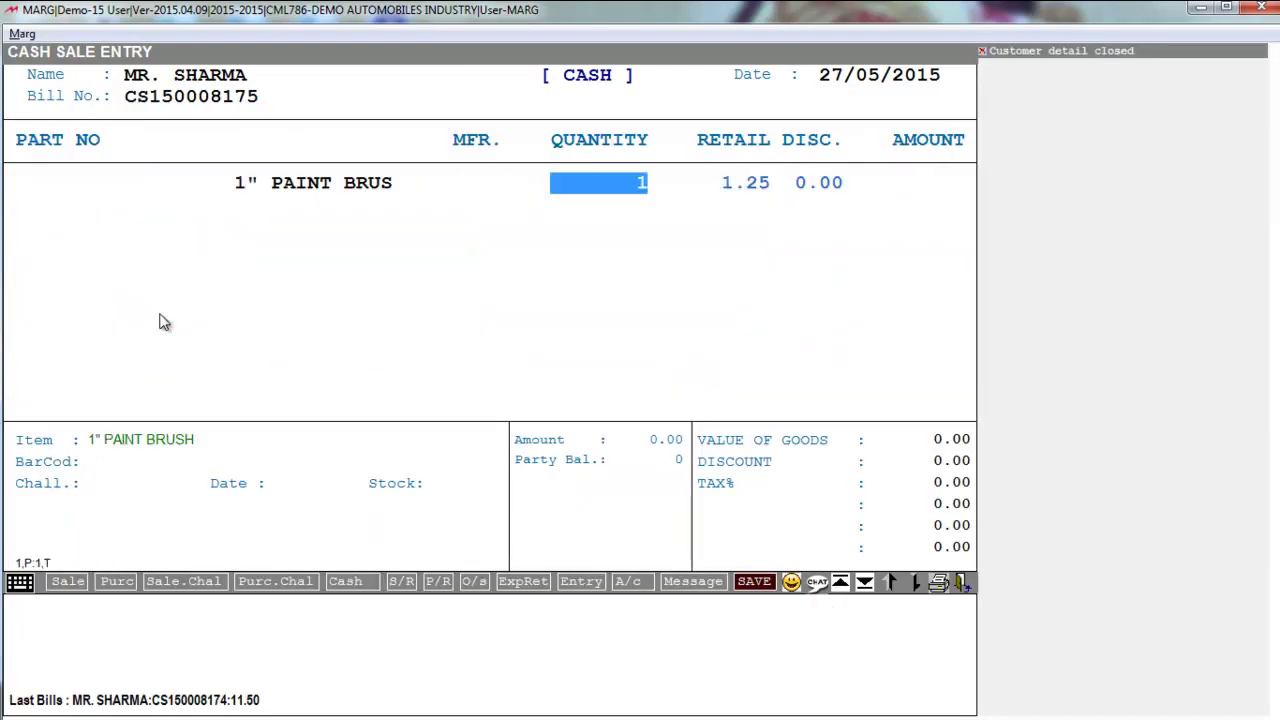
pyautogui.press('Return')
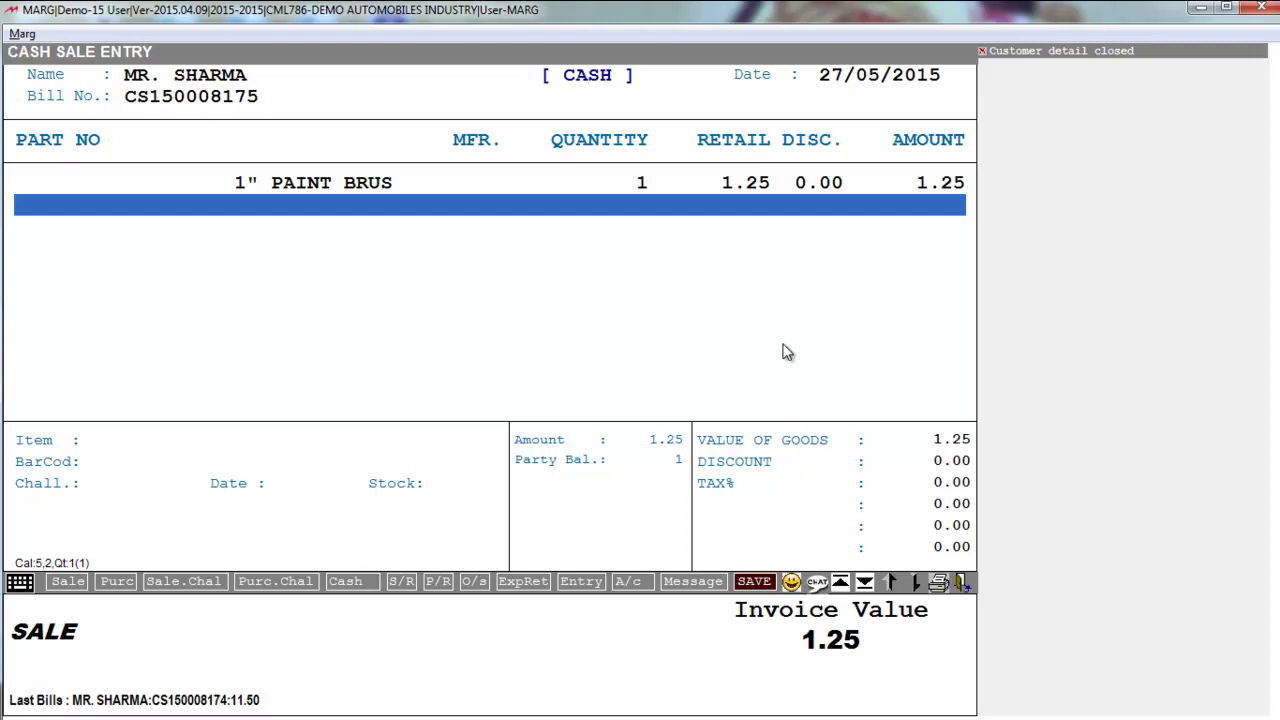
# Set the paint brush line's retail price to 50.00 and its discount to 5.00, and save the cash bill.
pyautogui.press('Up')
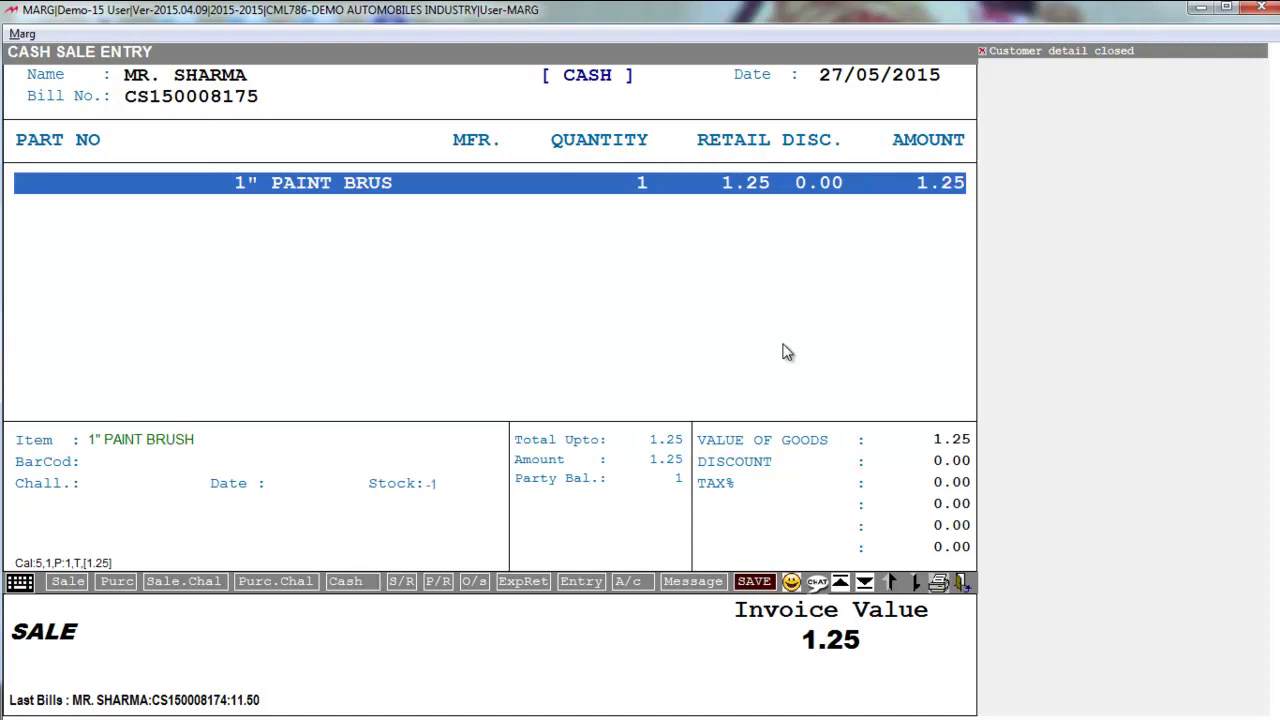
pyautogui.press('Down')
pyautogui.press('Up')
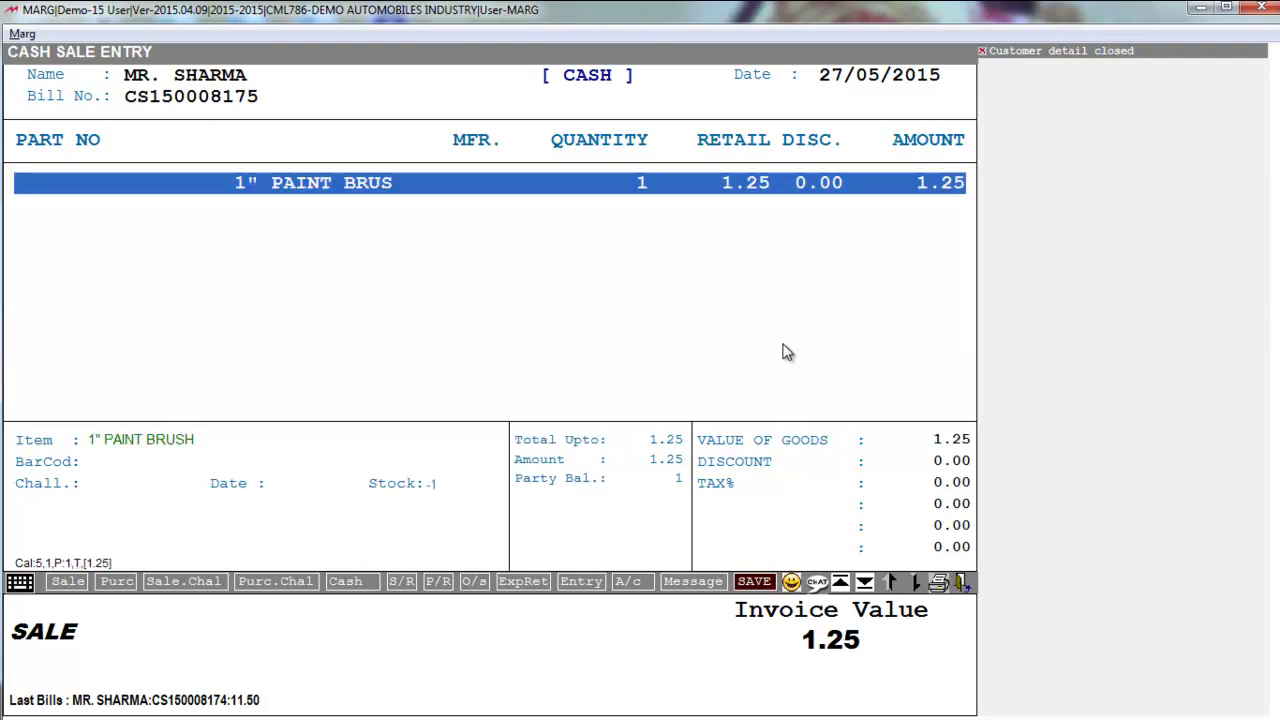
pyautogui.press('Return')
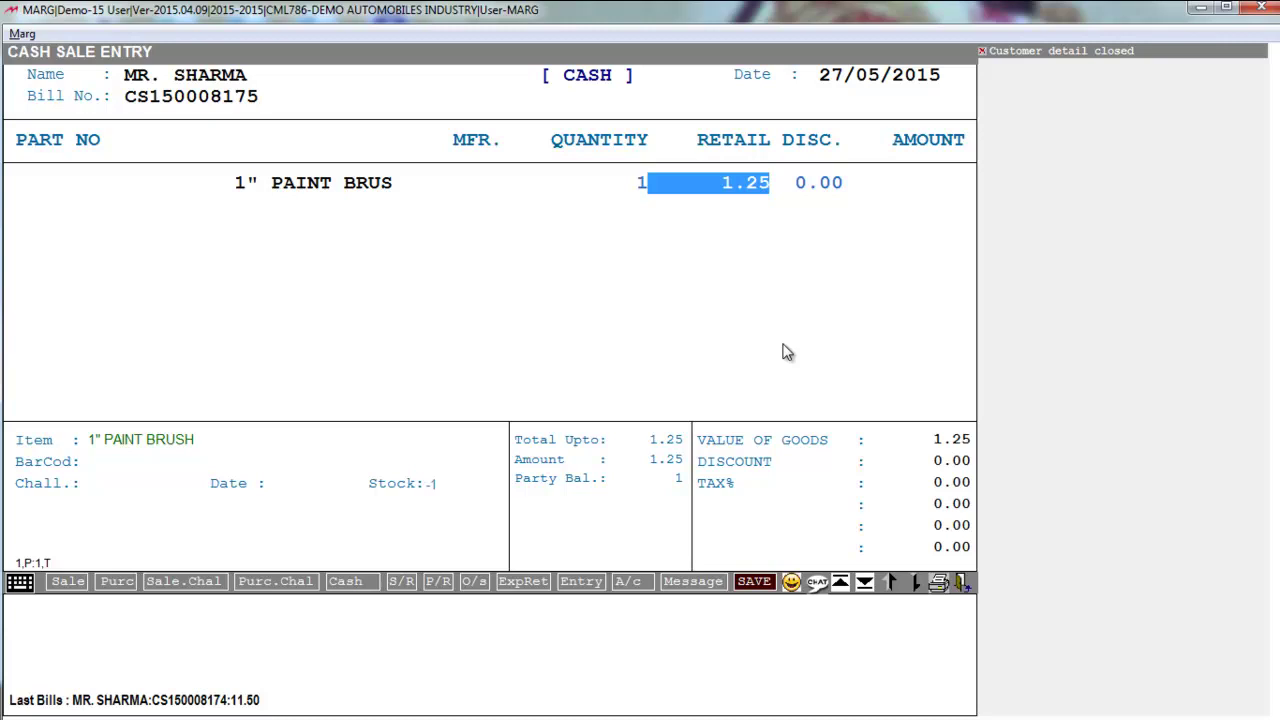
pyautogui.write('50.')
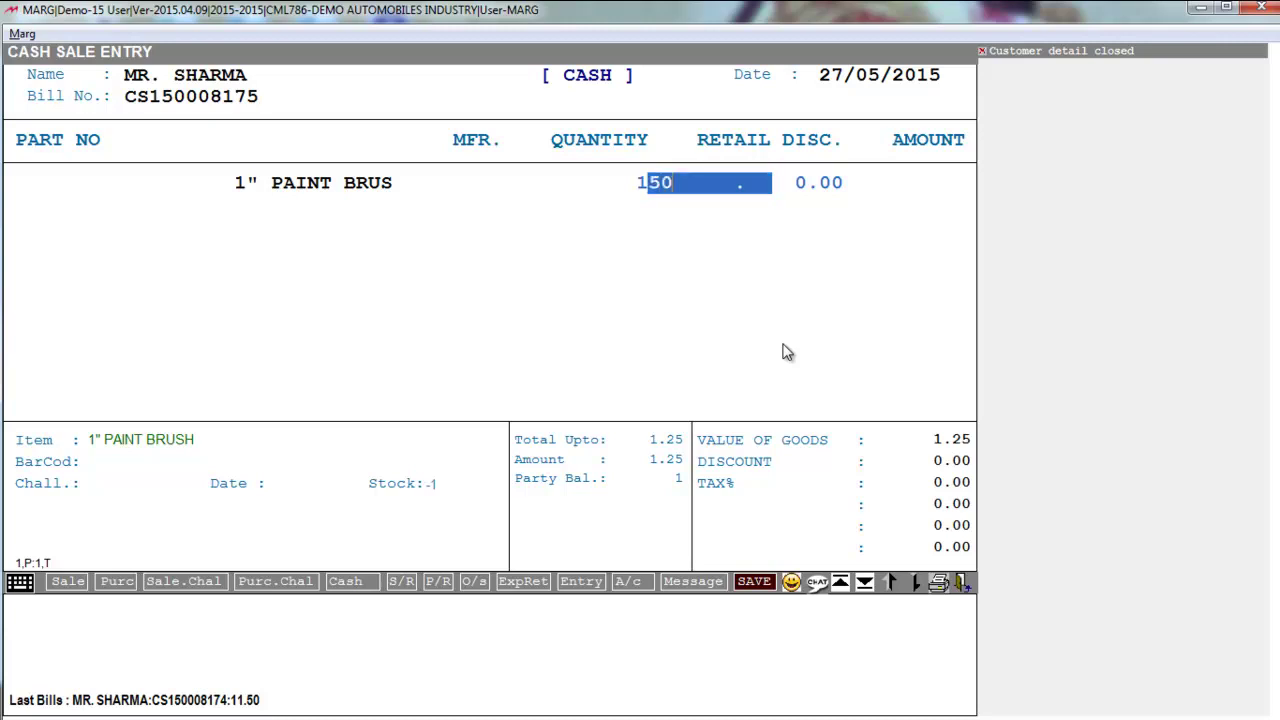
pyautogui.press('Return')
pyautogui.write('5')
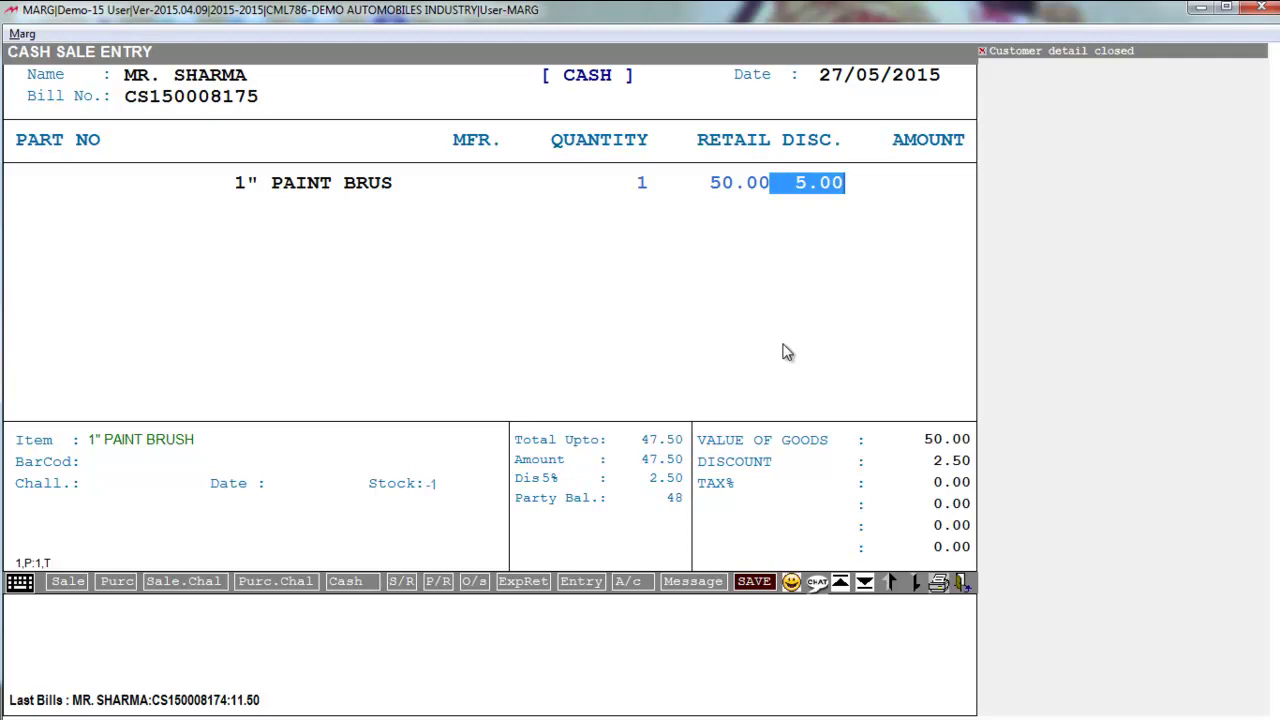
pyautogui.press('Return')
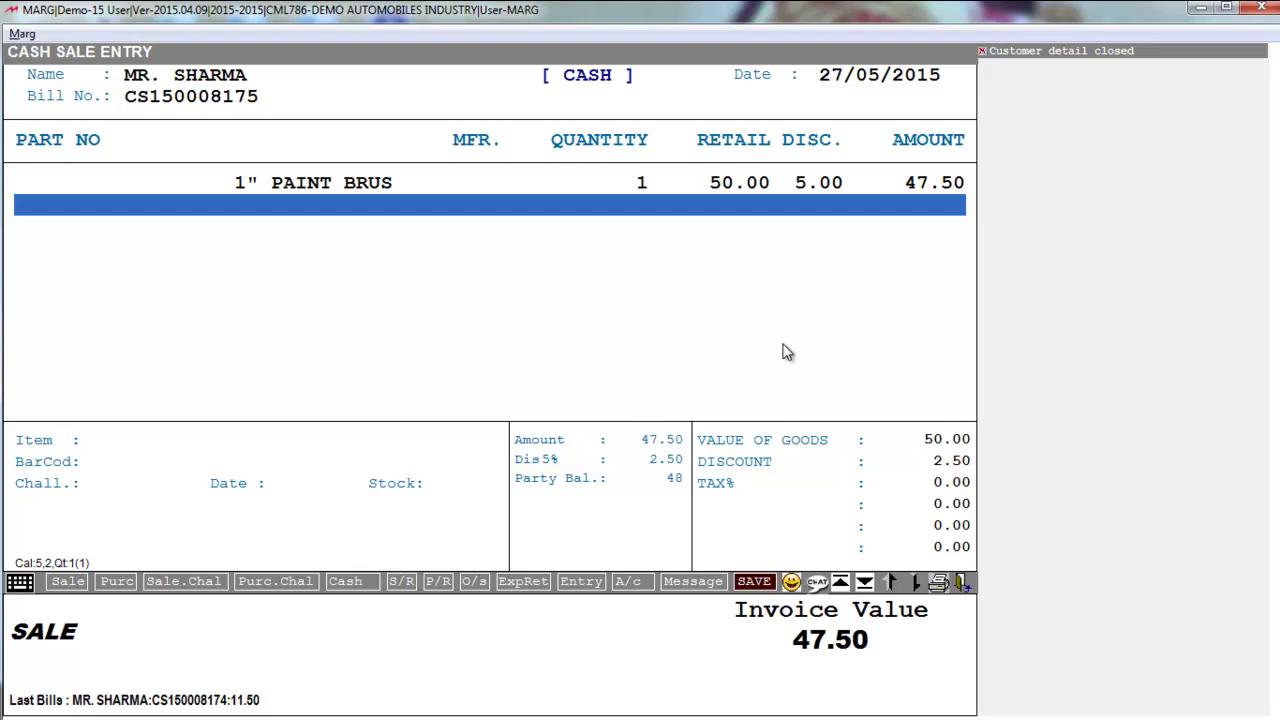
pyautogui.press('Escape')
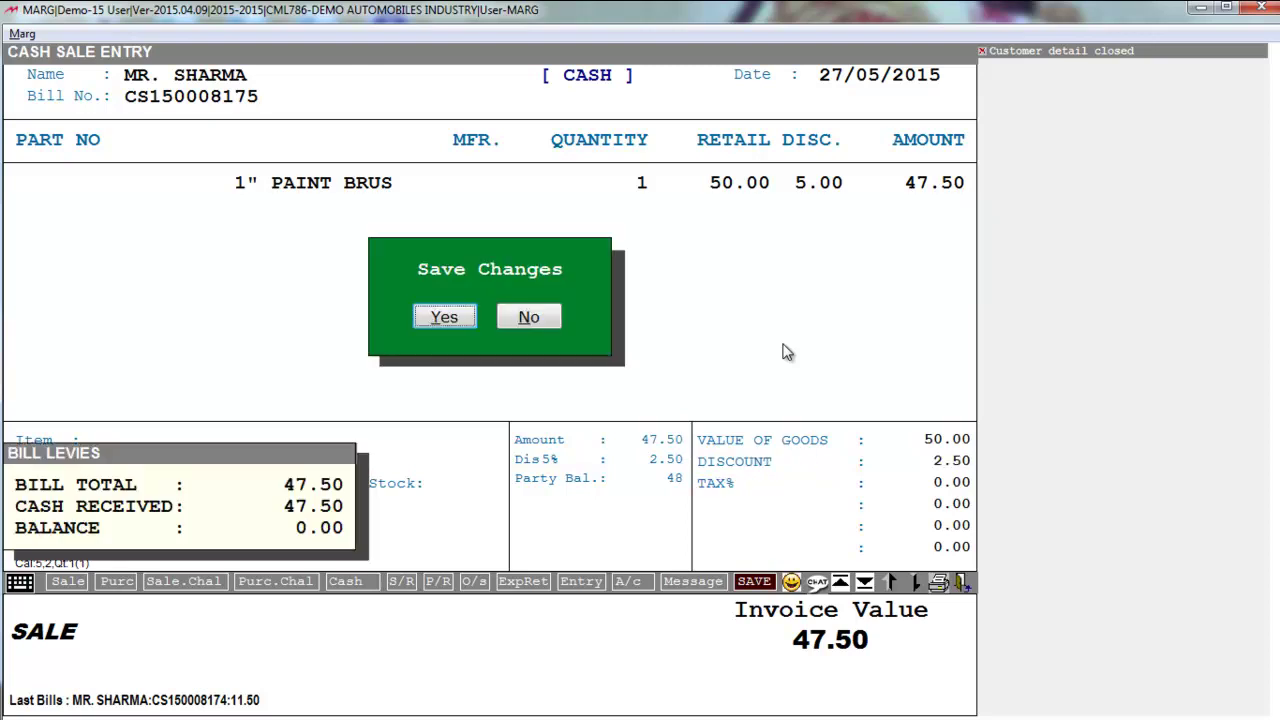
pyautogui.press('Return')
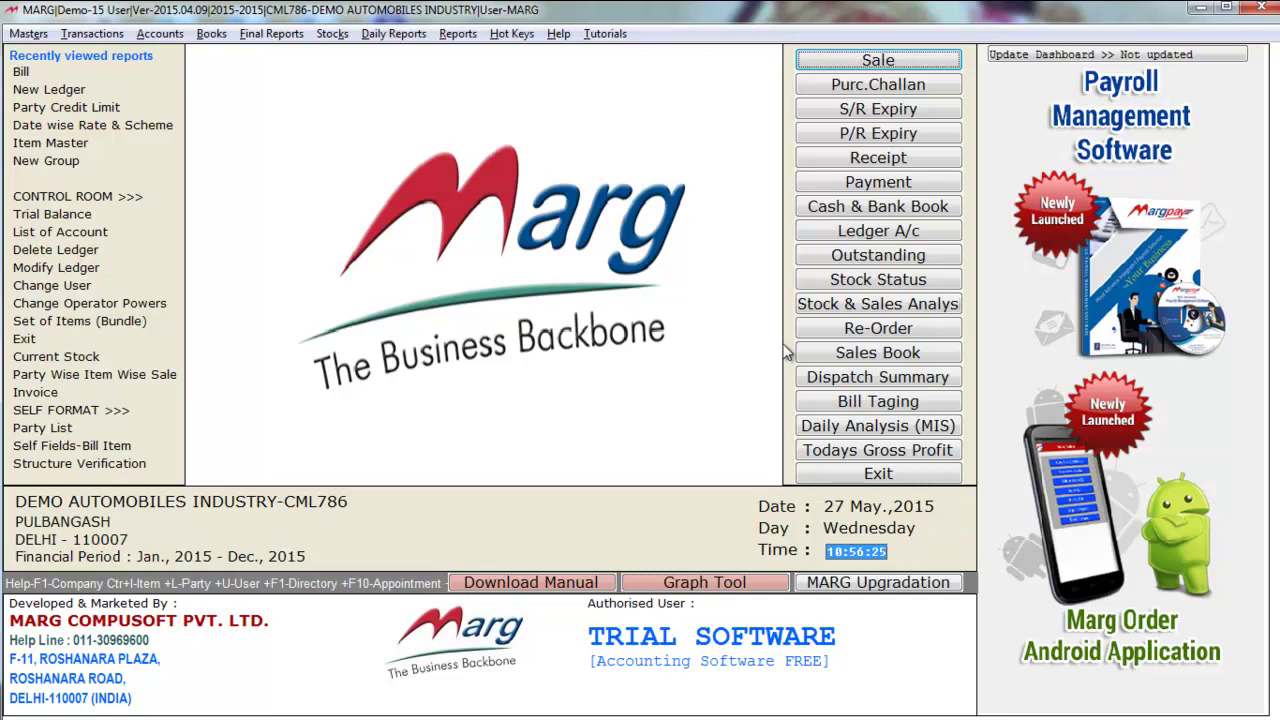
# Open the Set of Items (Bundle) list from the Rate & Discount masters.
pyautogui.hotkey('alt', 'm')
pyautogui.press('Down')
pyautogui.press('Down')
pyautogui.press('Down')
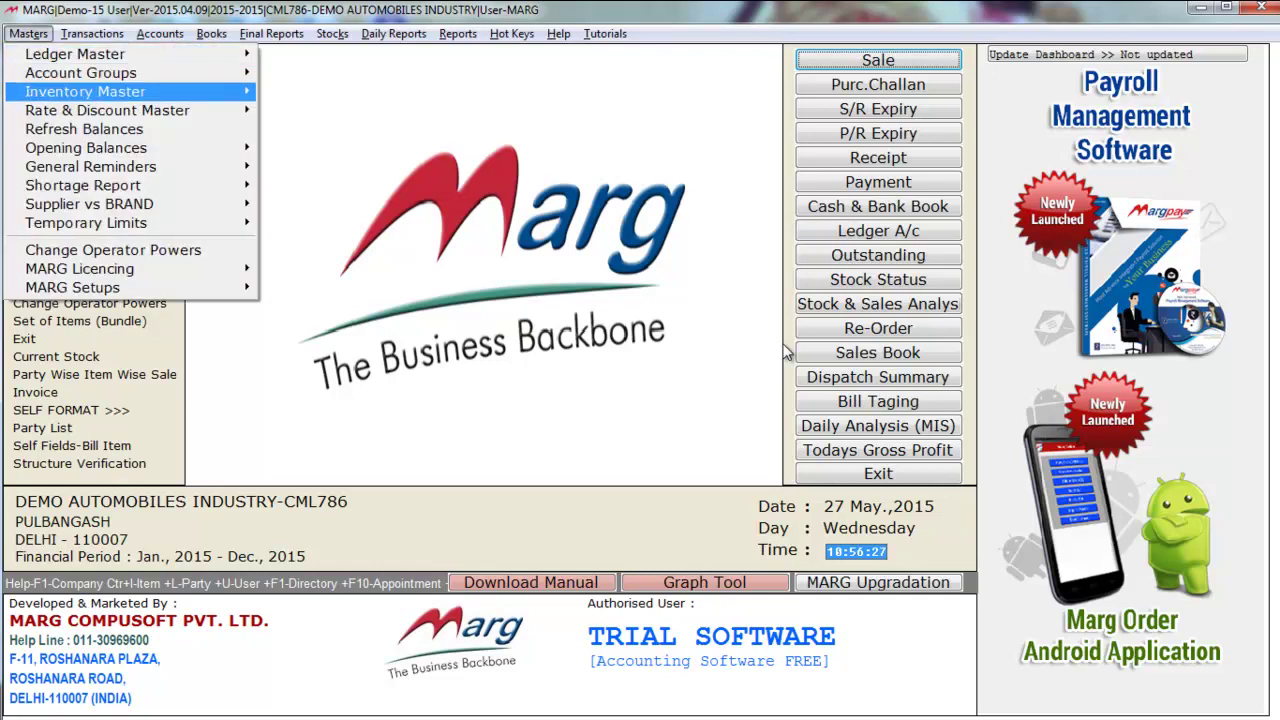
pyautogui.press('Right')
pyautogui.press('Up')
pyautogui.press('Up')
pyautogui.press('Up')
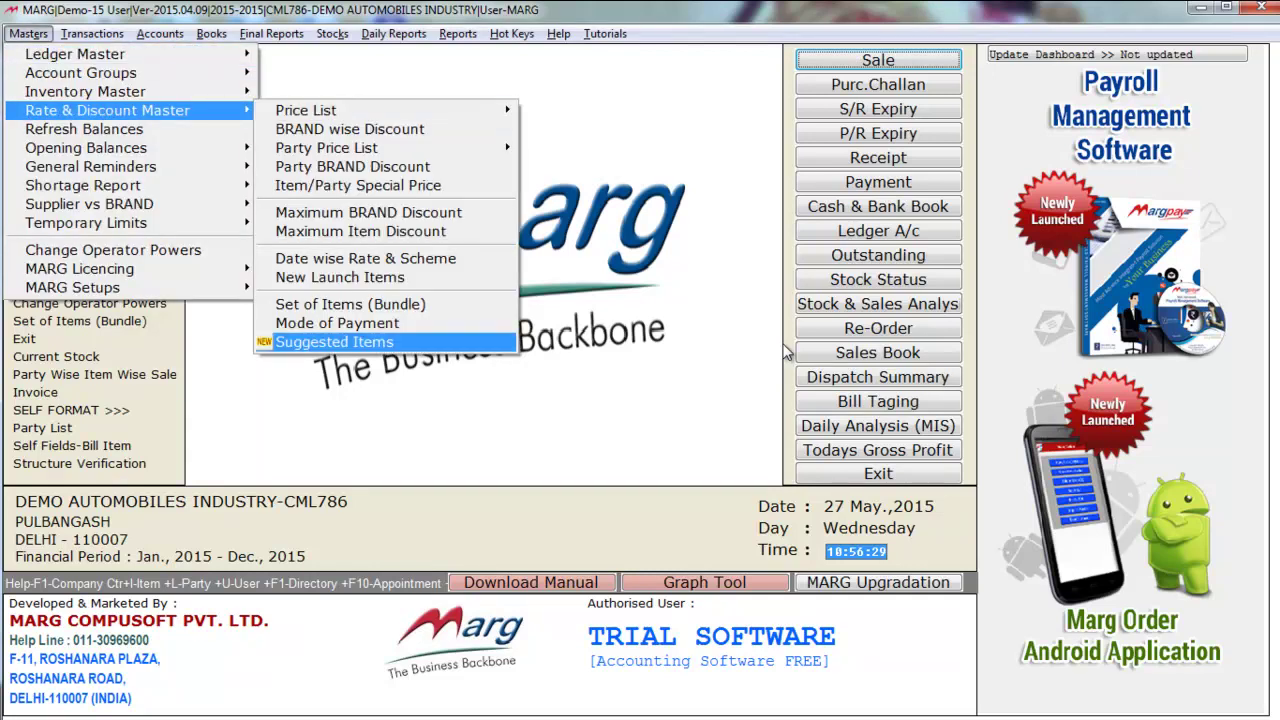
pyautogui.press('Return')
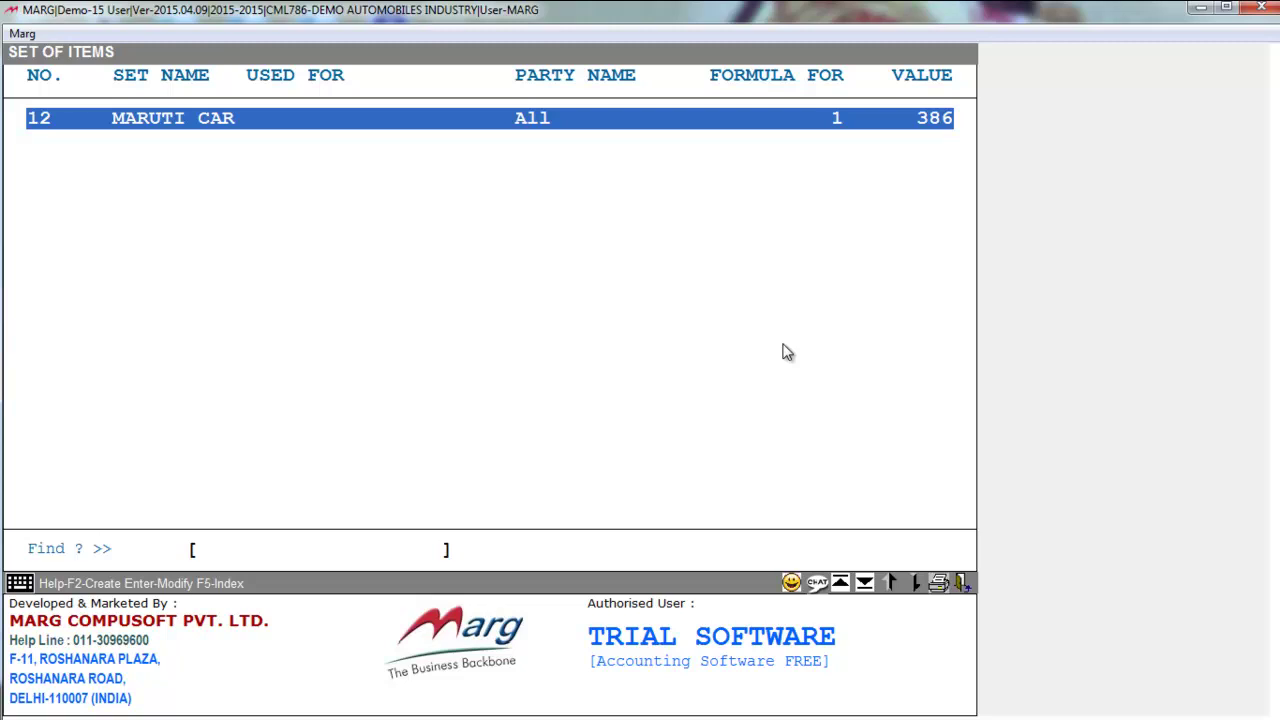
# Open the MARUTI CAR set, review its header fields and party options, keep All, and proceed to its item lines.
pyautogui.press('Return')
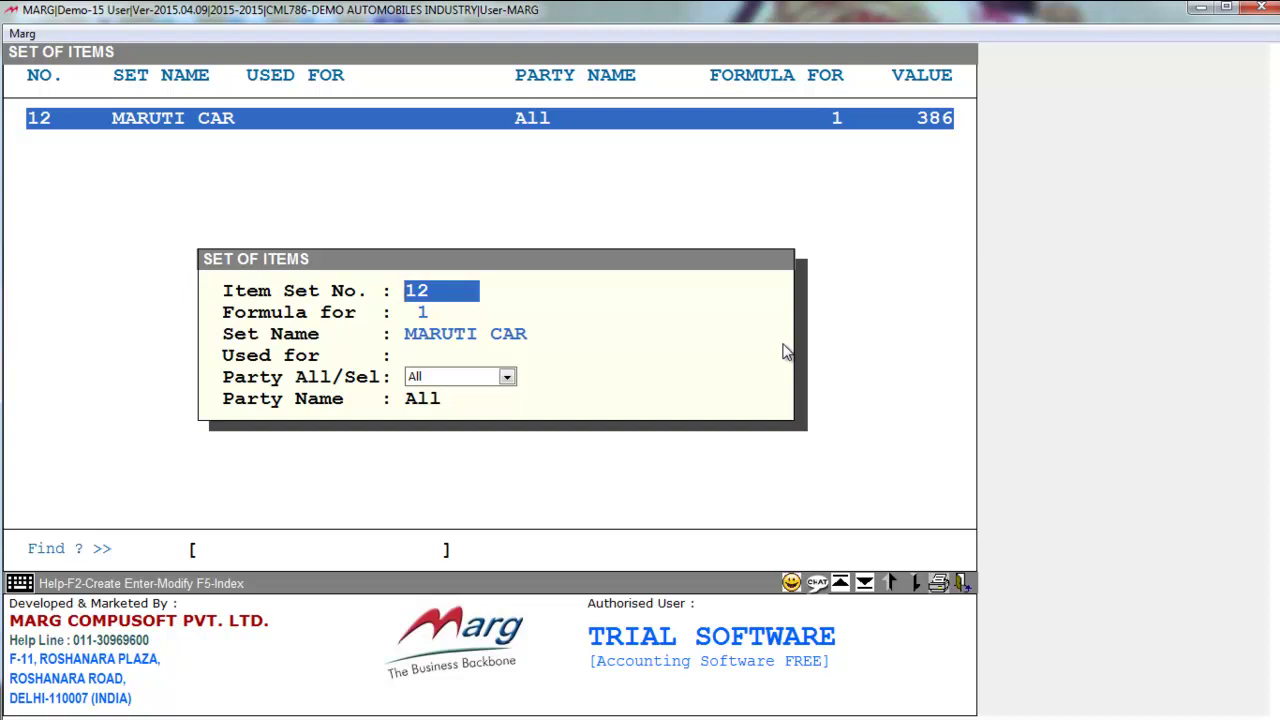
pyautogui.press('Return')
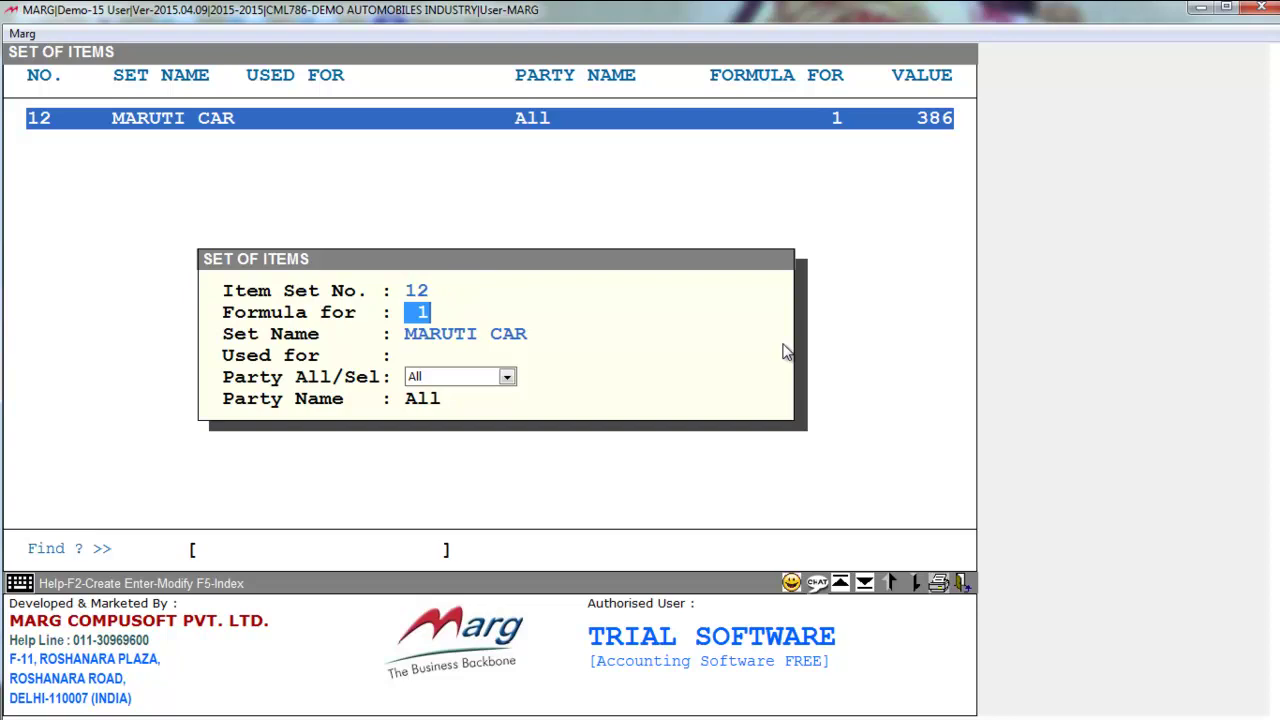
pyautogui.press('Return')
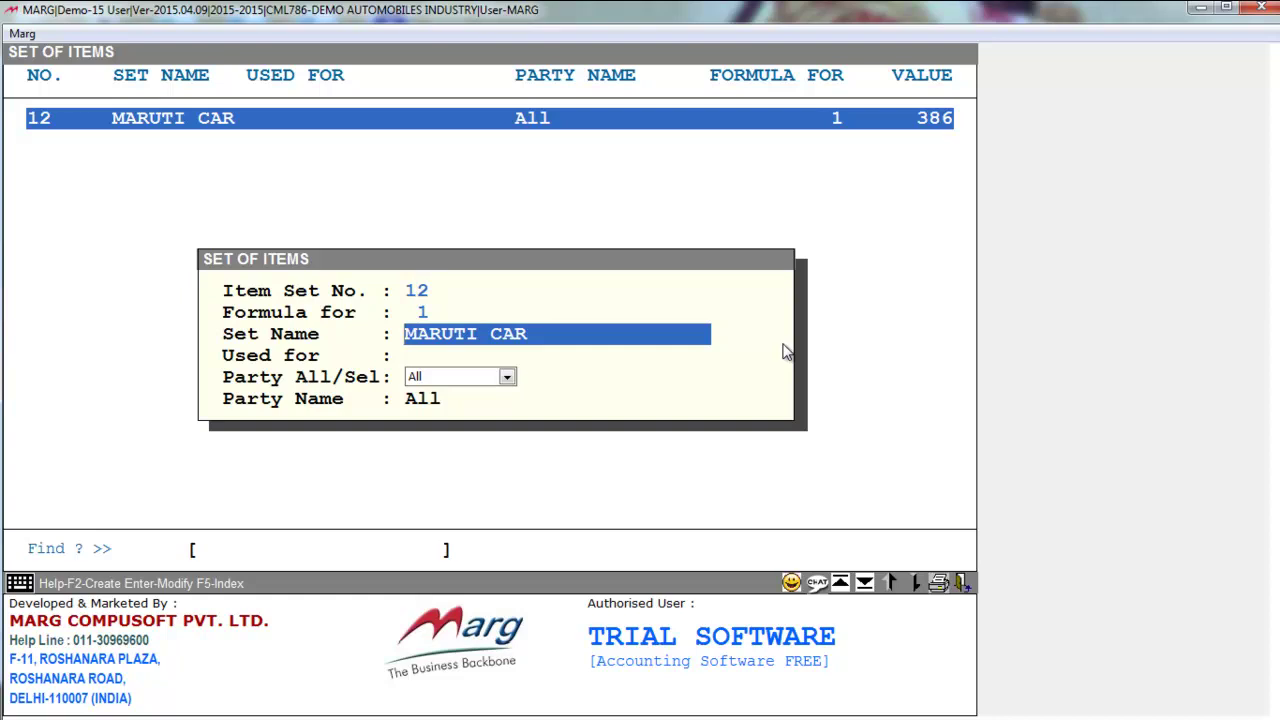
pyautogui.press('Return')
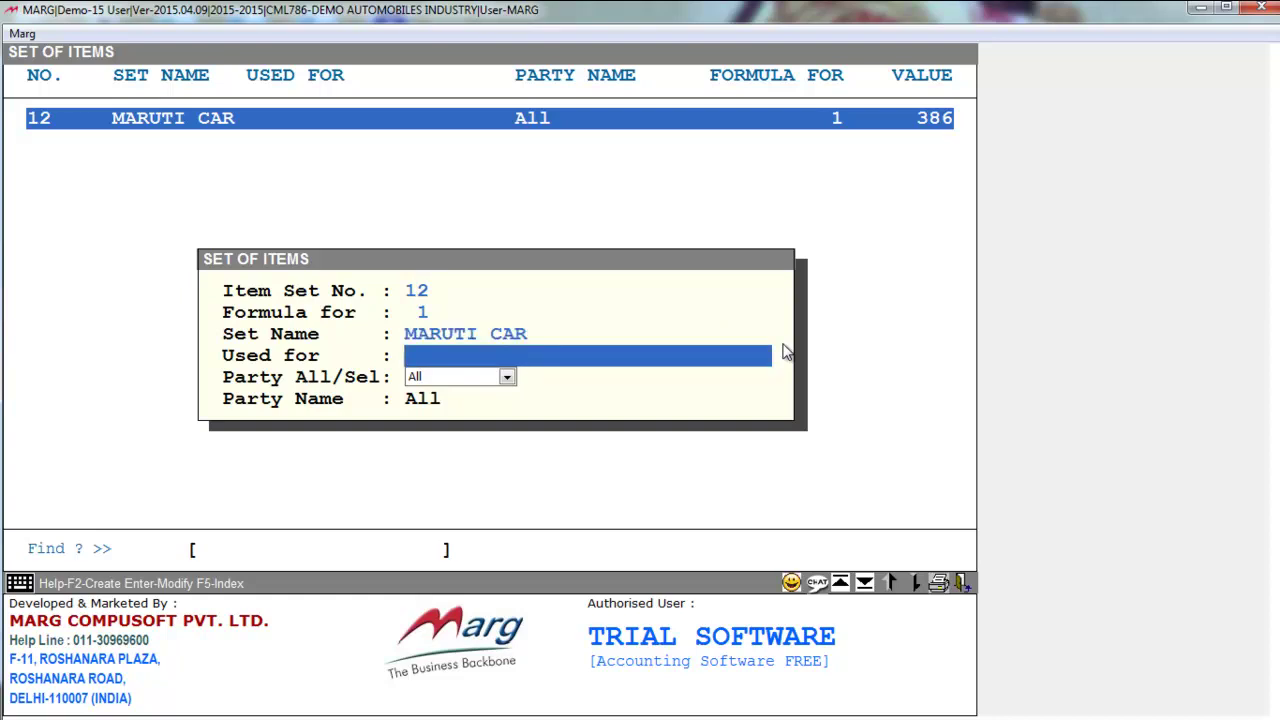
pyautogui.press('Return')
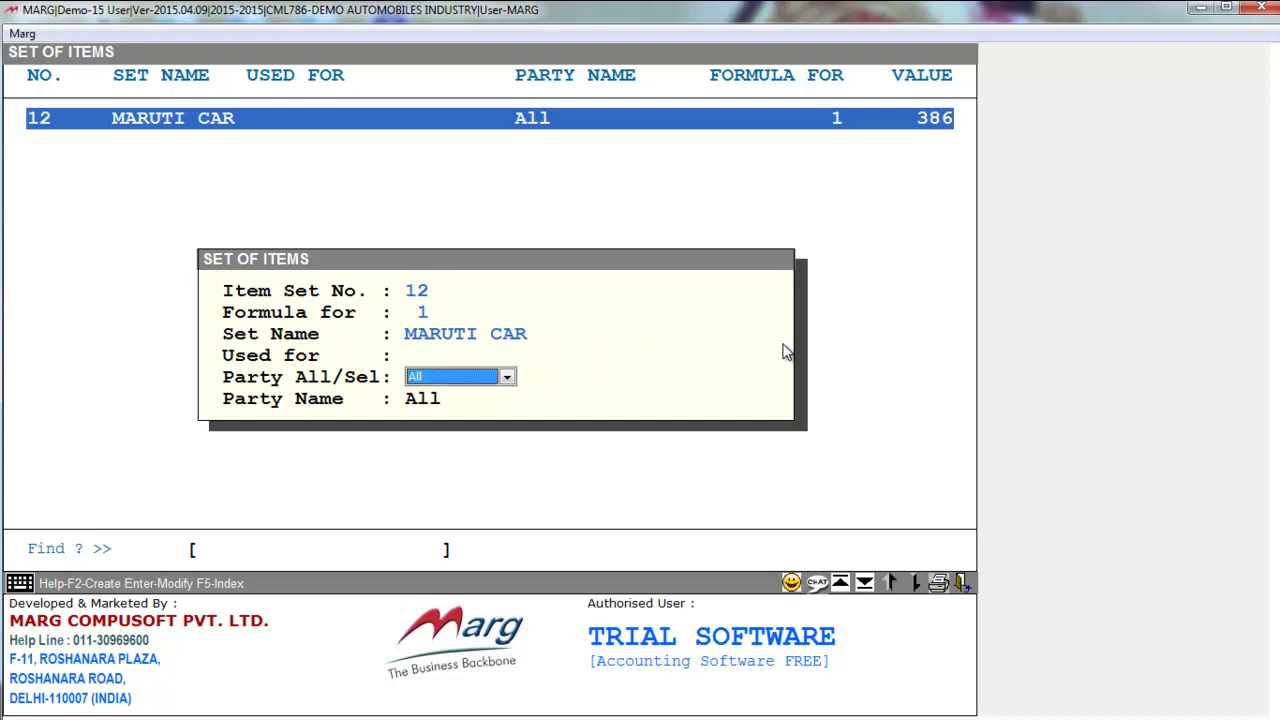
pyautogui.hotkey('alt', 'Down')
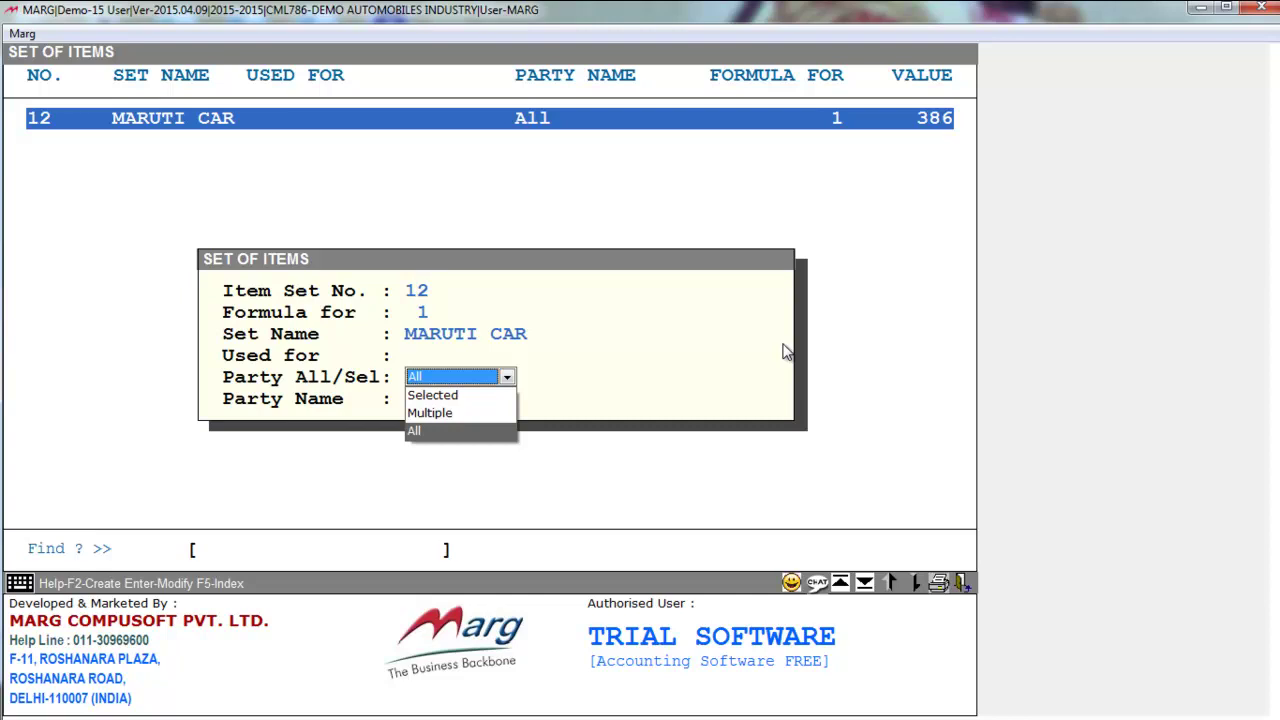
pyautogui.press('Return')
pyautogui.press('Return')
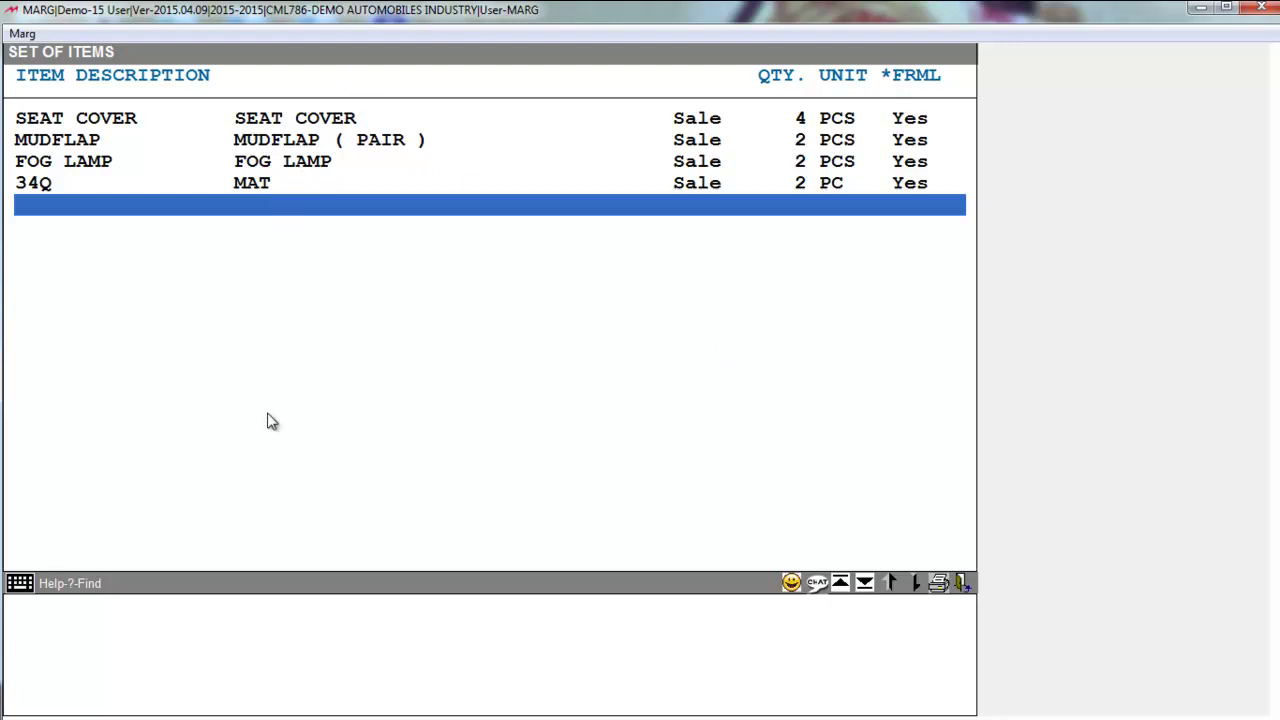
# Choose the 14" WHEEL CAP (SILVER) from the item catalogue as a new line in the MARUTI CAR set.
pyautogui.press('Return')
pyautogui.press('Return')
pyautogui.press('Return')
pyautogui.press('Return')
pyautogui.press('Return')
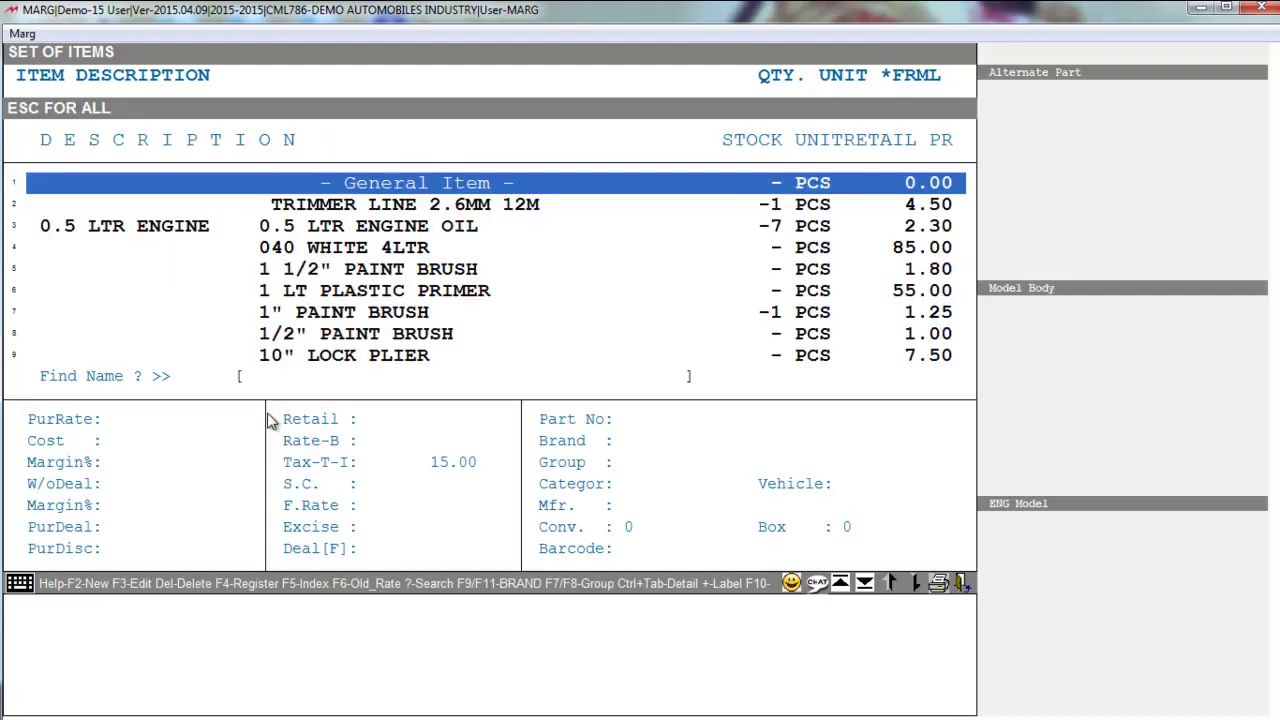
pyautogui.press('Down')
pyautogui.press('Down')
pyautogui.press('Down')
pyautogui.press('Down')
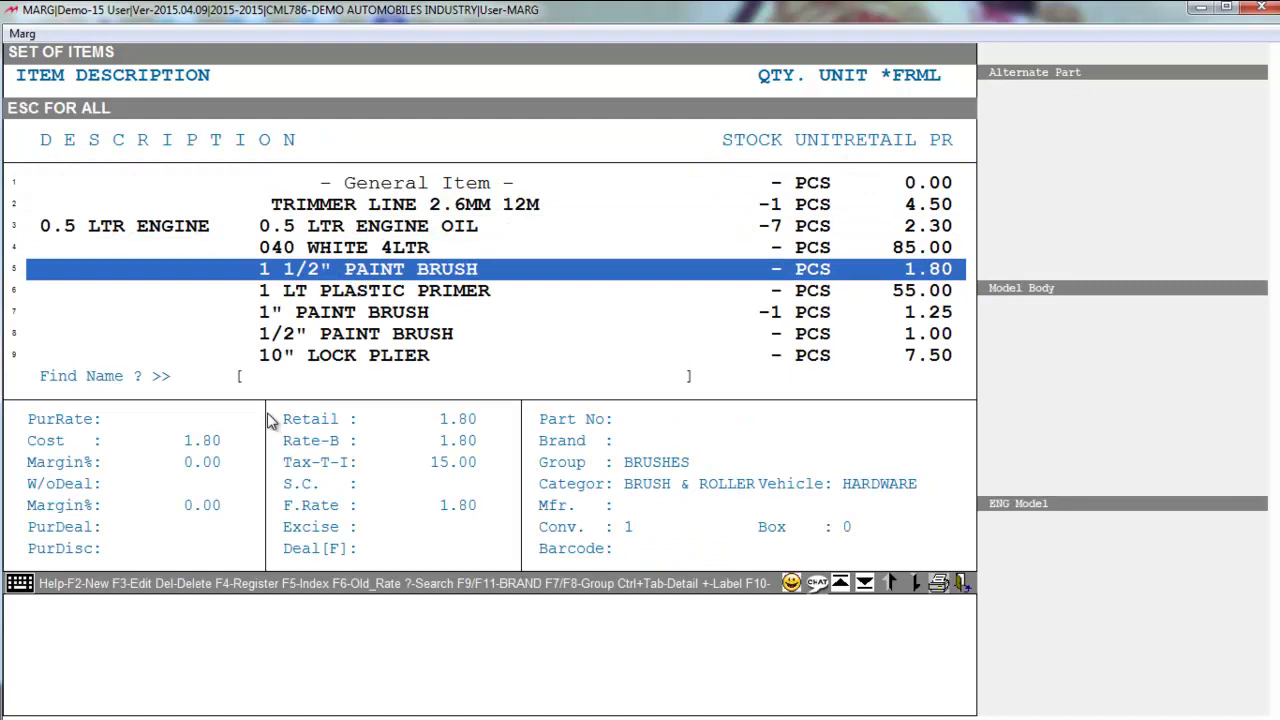
pyautogui.press('pagedown')
pyautogui.press('Down')
pyautogui.press('Down')
pyautogui.press('Down')
pyautogui.press('Down')
pyautogui.press('Down')
pyautogui.press('Down')
pyautogui.press('Down')
pyautogui.press('Down')
pyautogui.press('Down')
pyautogui.press('Down')
pyautogui.press('Down')
pyautogui.press('Down')
pyautogui.press('Down')
pyautogui.press('Down')
pyautogui.press('Down')
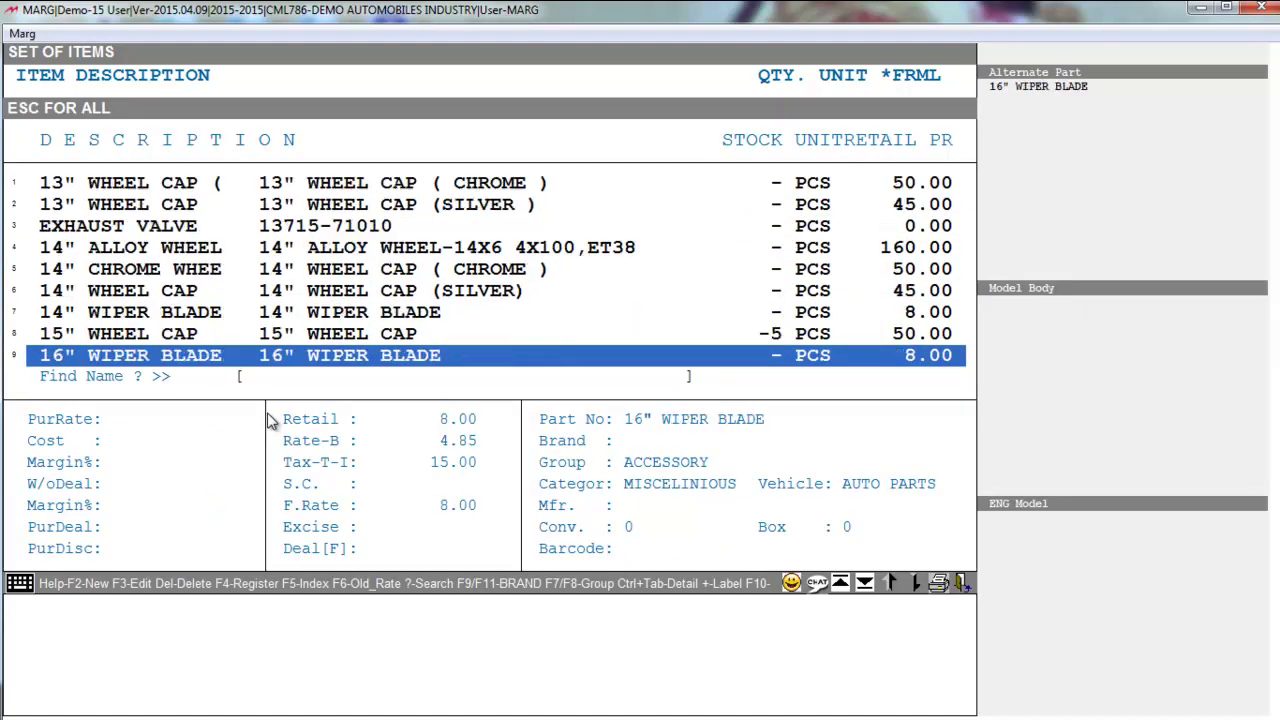
pyautogui.press('Up')
pyautogui.press('Up')
pyautogui.press('Up')
pyautogui.press('Up')
pyautogui.press('Up')
pyautogui.press('Up')
pyautogui.press('Up')
pyautogui.press('Up')
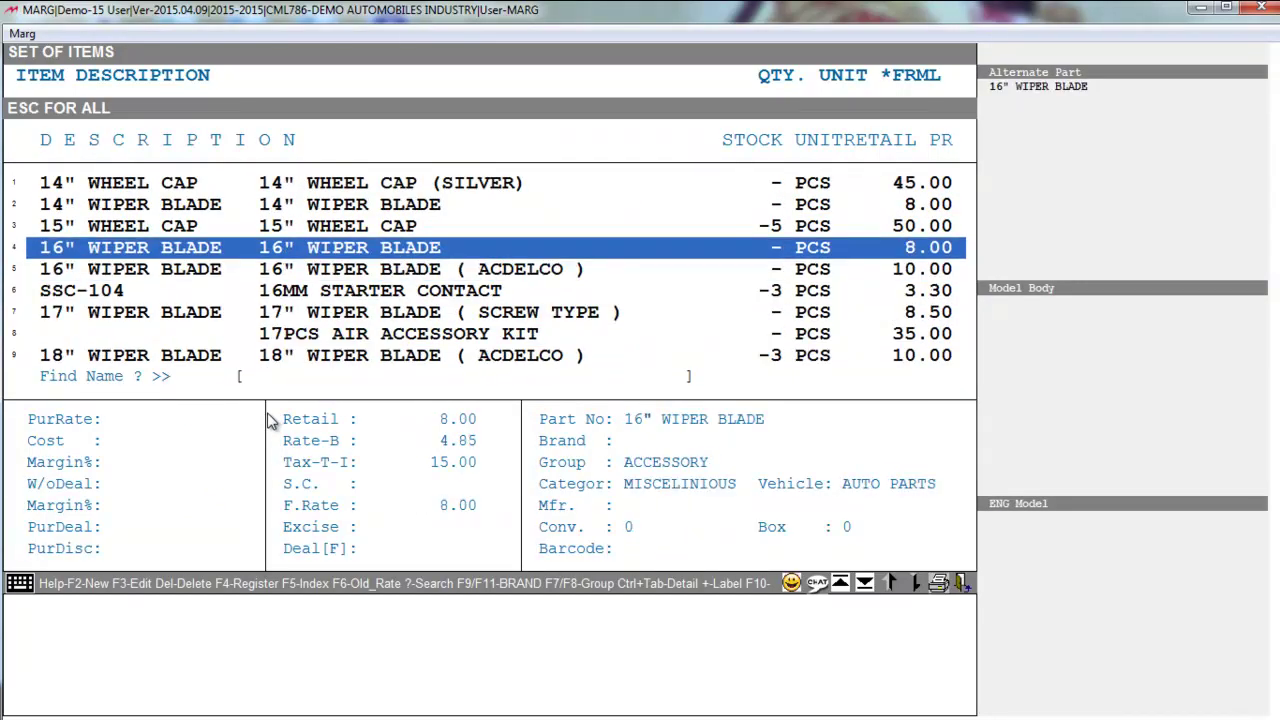
pyautogui.press('Up')
pyautogui.press('Up')
pyautogui.press('Up')
pyautogui.press('Down')
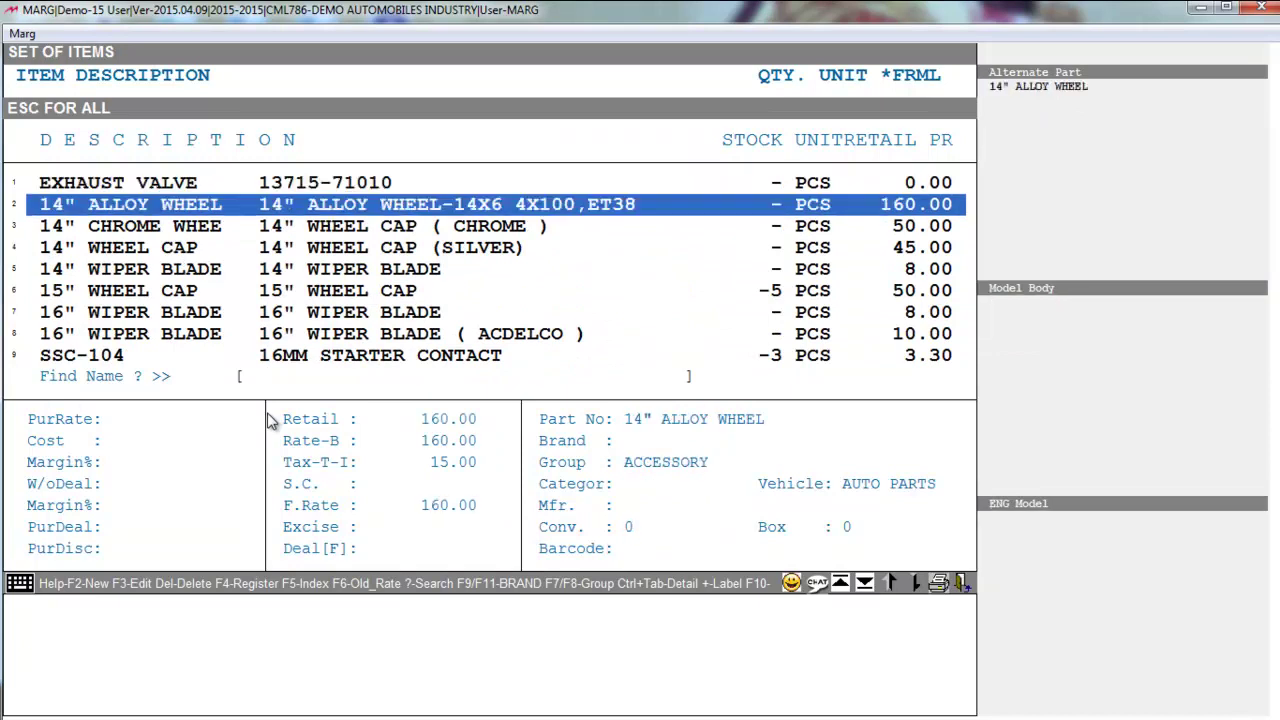
pyautogui.press('Down')
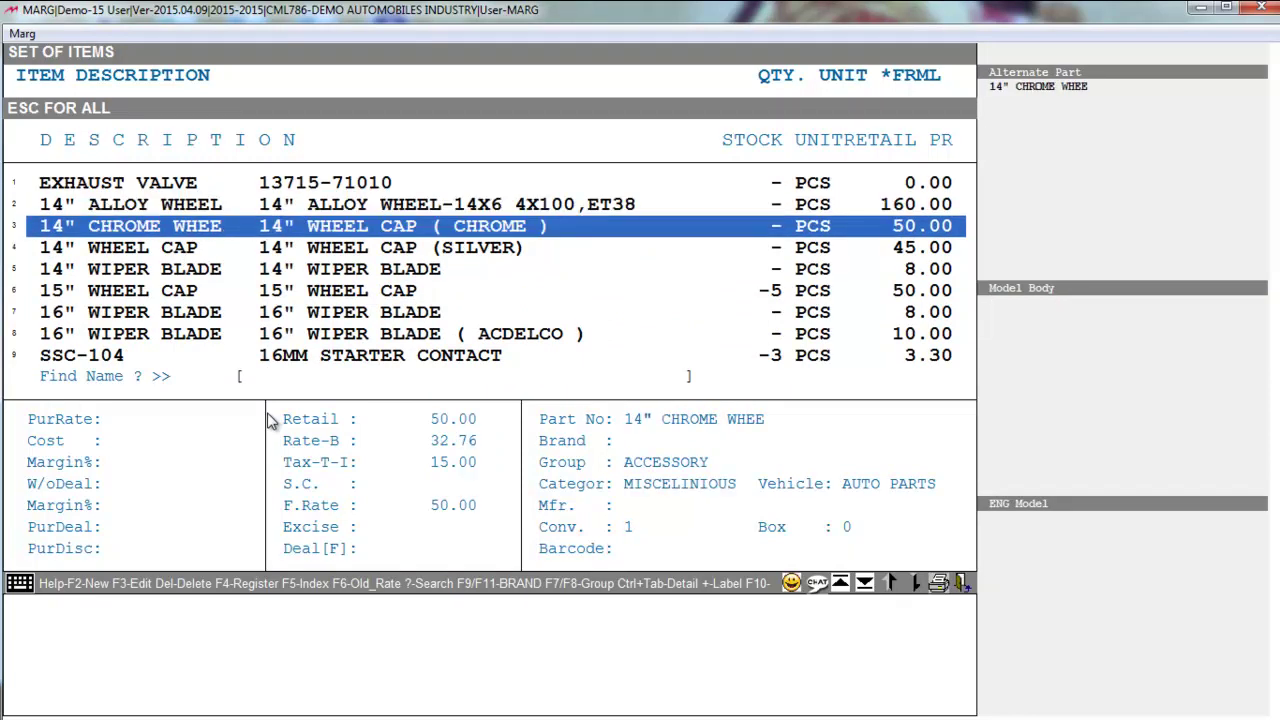
pyautogui.press('Down')
pyautogui.press('Return')
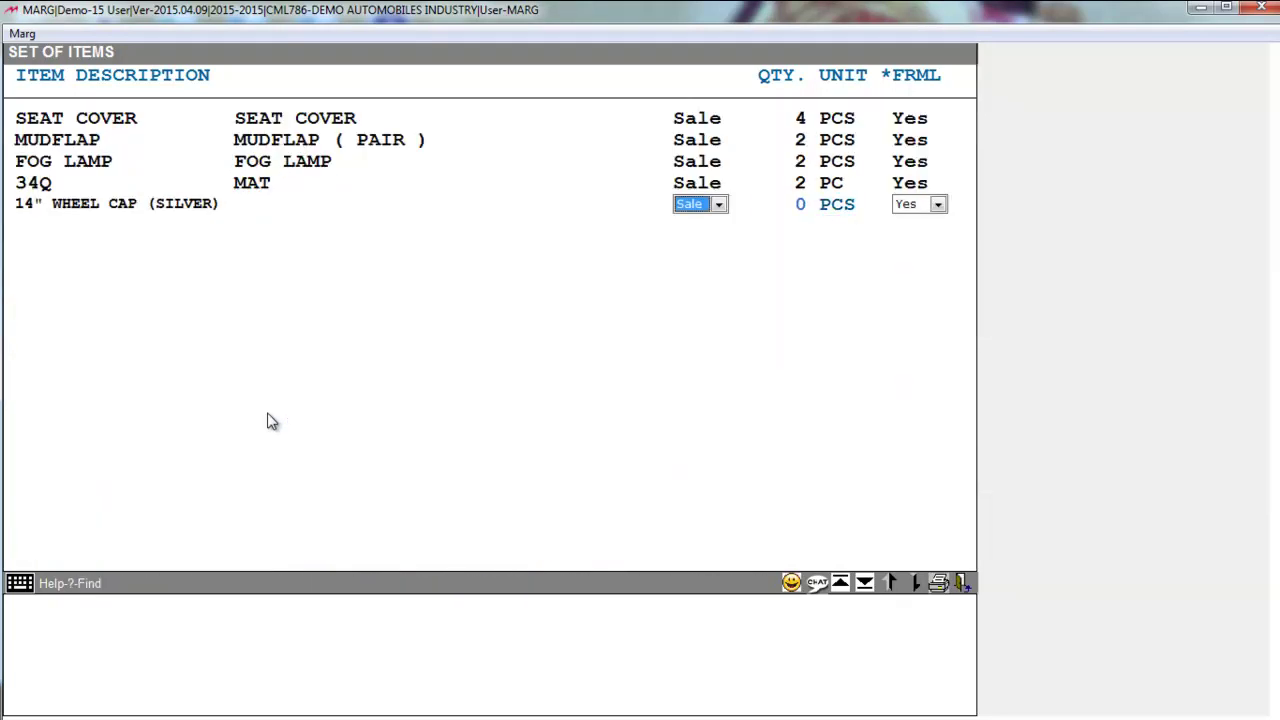
# Enter the wheel cap line as Sale with quantity 1 and formula Yes, and exit the set's item lines.
pyautogui.press('Return')
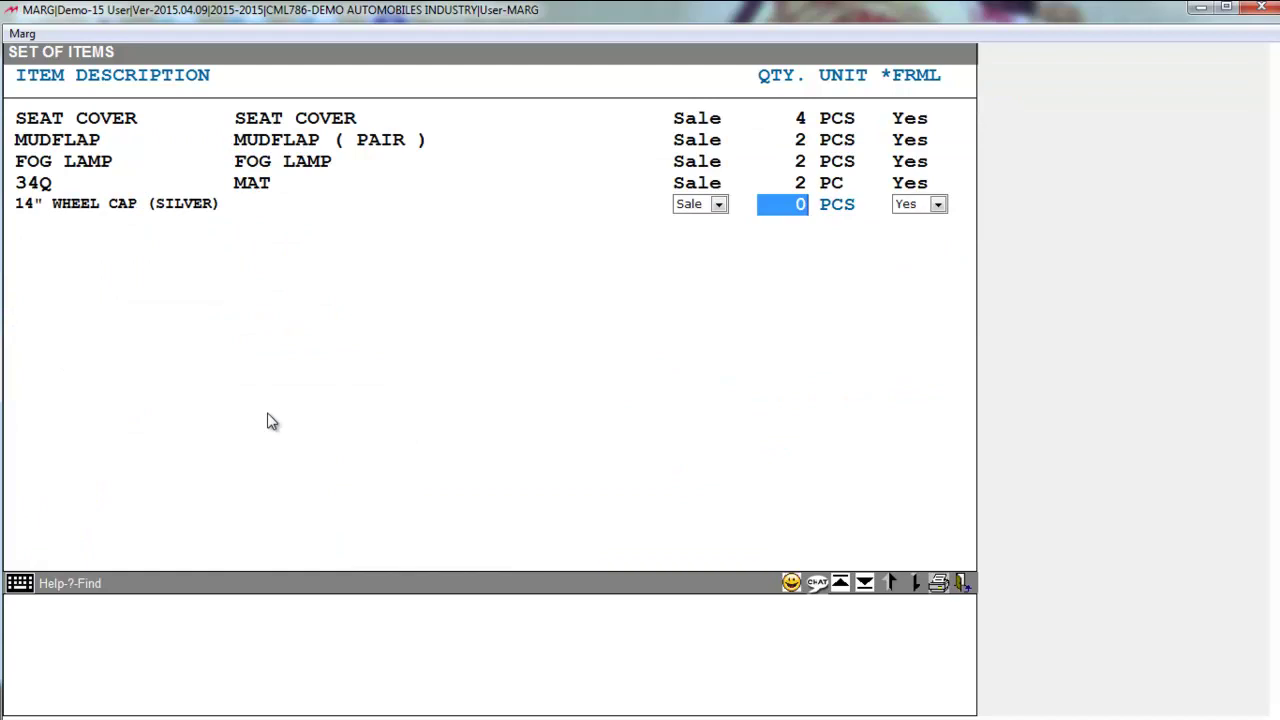
pyautogui.write('1')
pyautogui.press('Return')
pyautogui.press('Return')
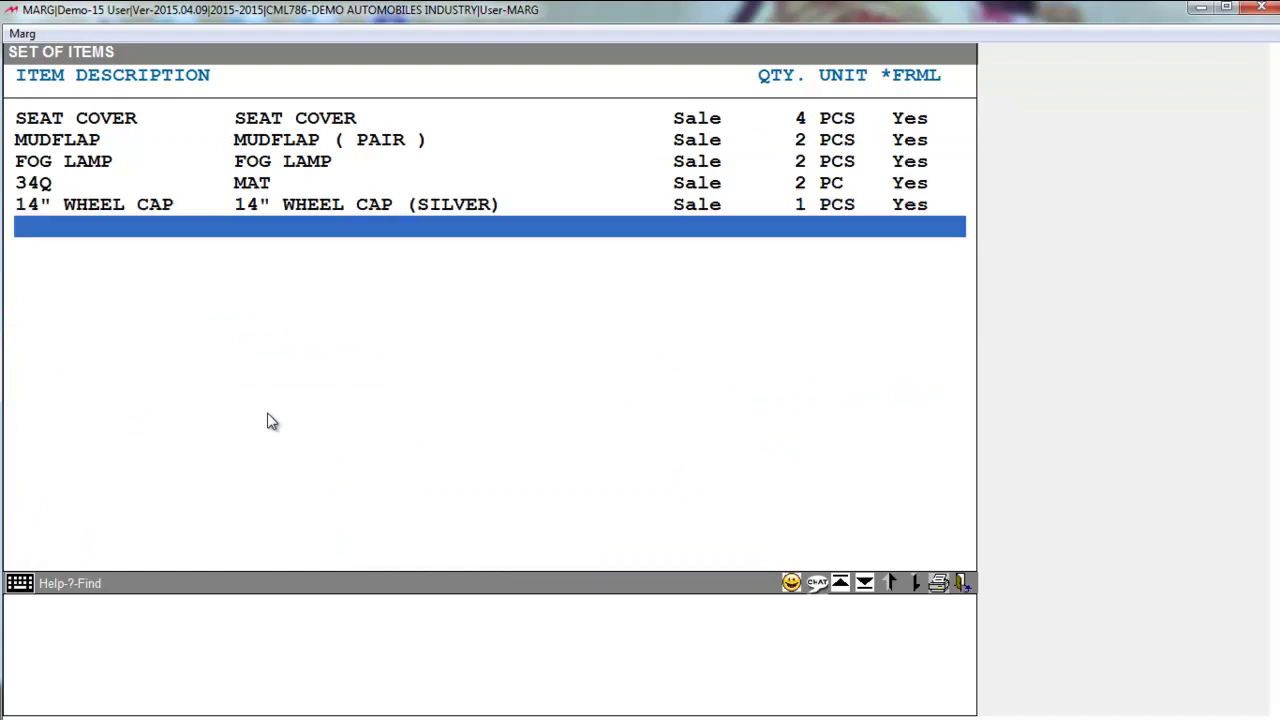
pyautogui.press('Escape')
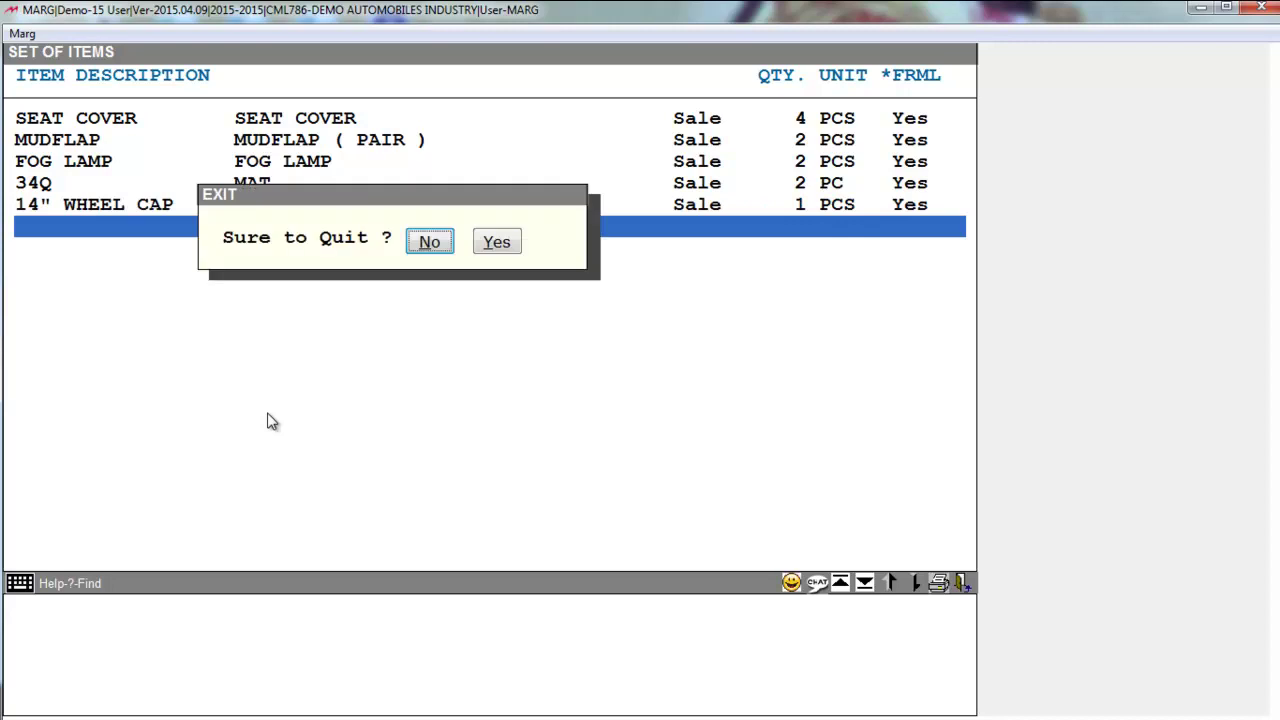
pyautogui.press('Right')
pyautogui.press('Return')
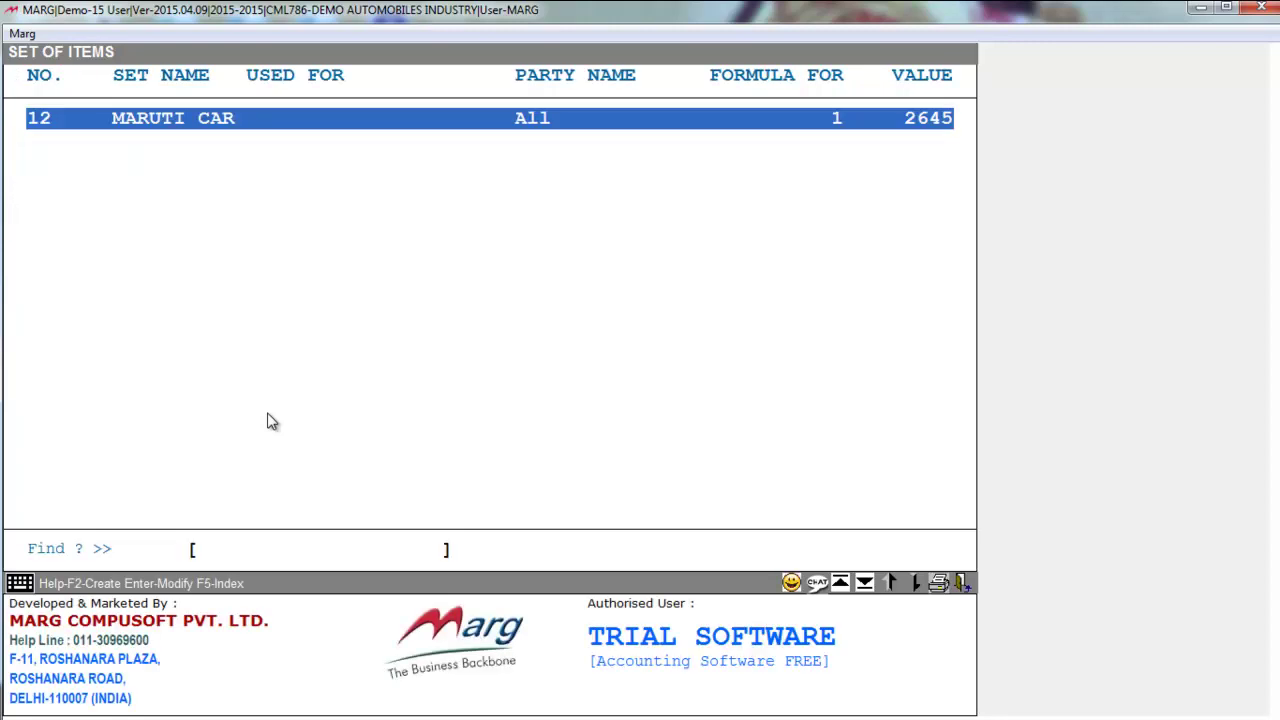
# Leave the Set of Items list and start a new cash sale bill dated 27/05/2015 for the same customer.
pyautogui.press('Escape')
pyautogui.hotkey('alt', 'n')
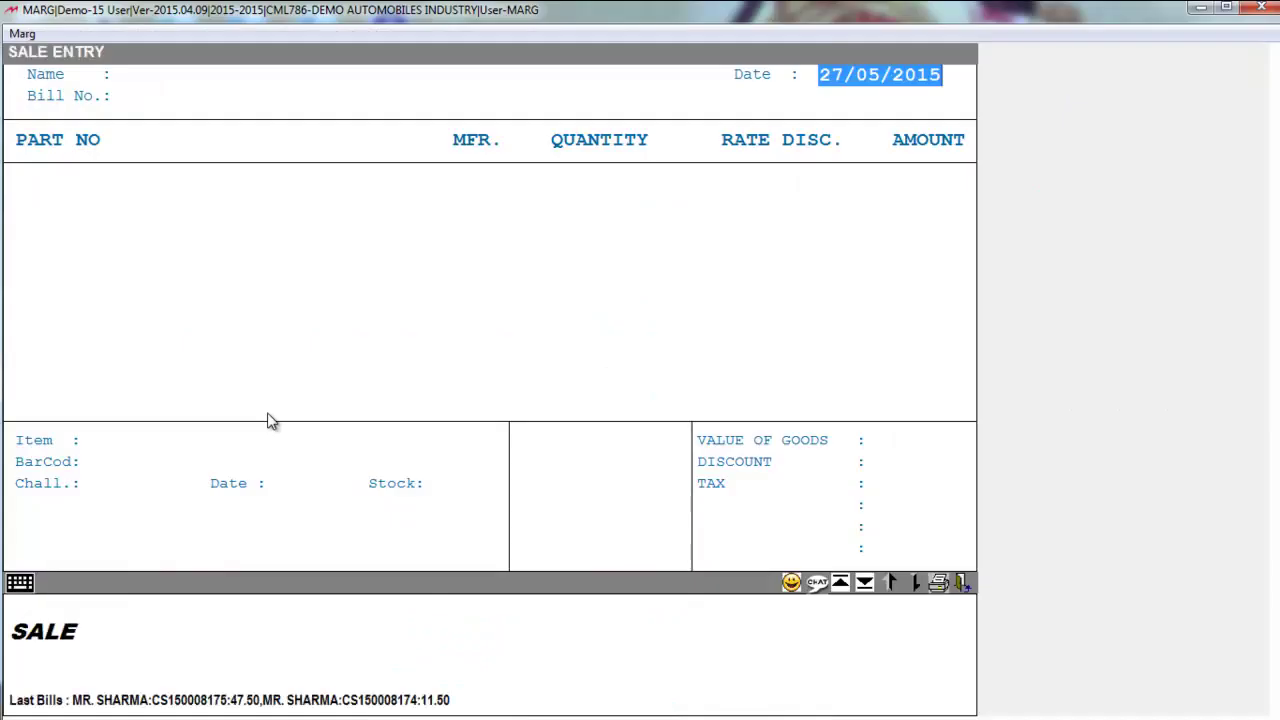
pyautogui.press('Return')
pyautogui.press('Return')
pyautogui.press('Return')
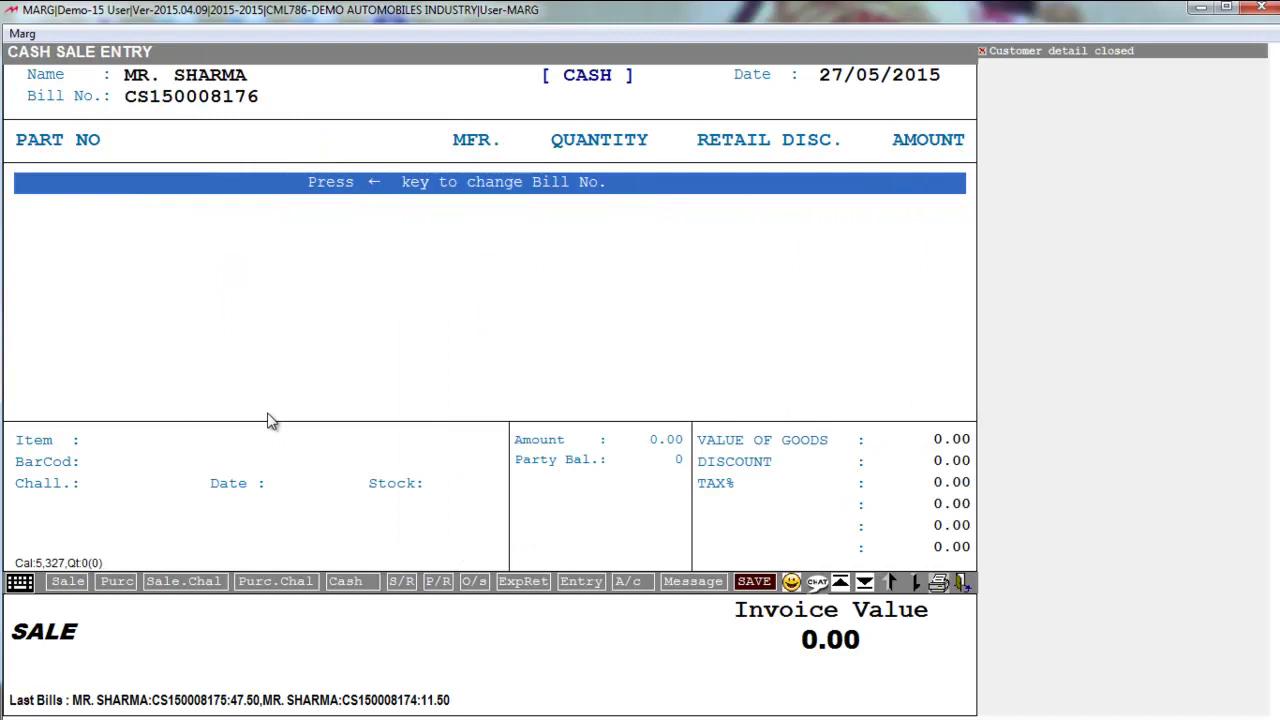
# Fill the cash bill from item set 12, MARUTI CAR, with a bill formula of 1, and save the bill.
pyautogui.hotkey('alt', 'F12')
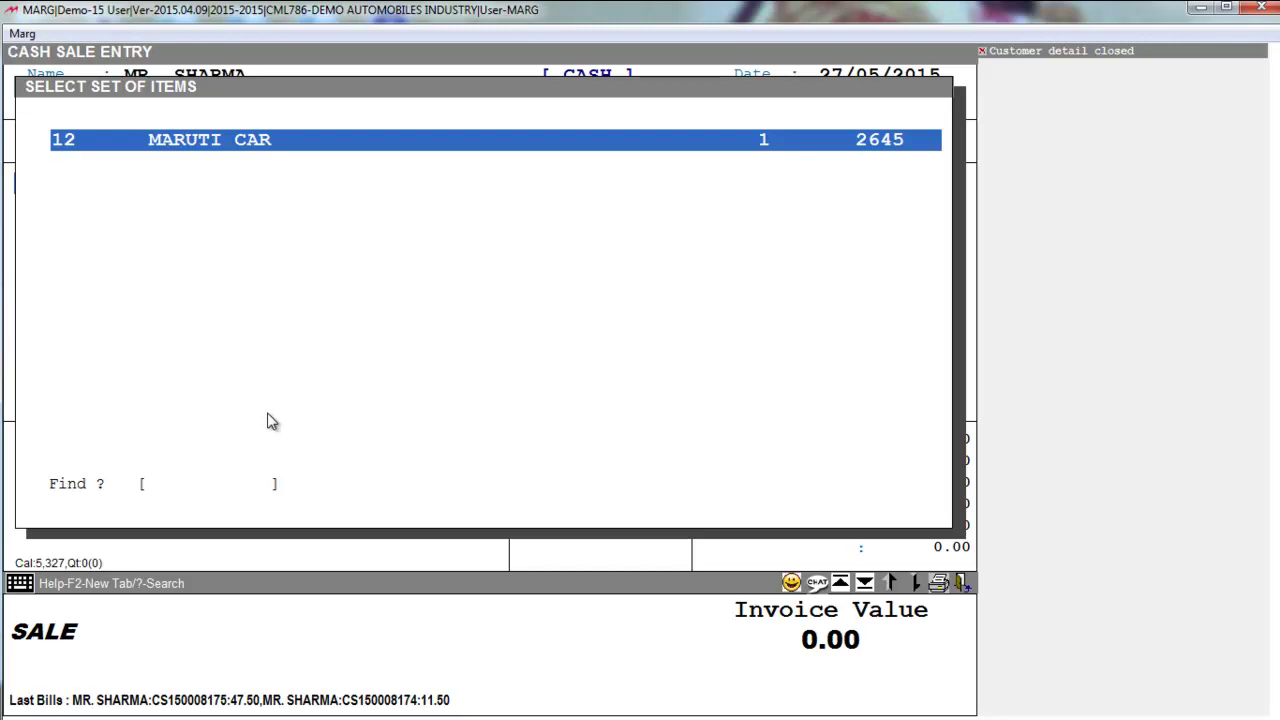
pyautogui.press('Return')
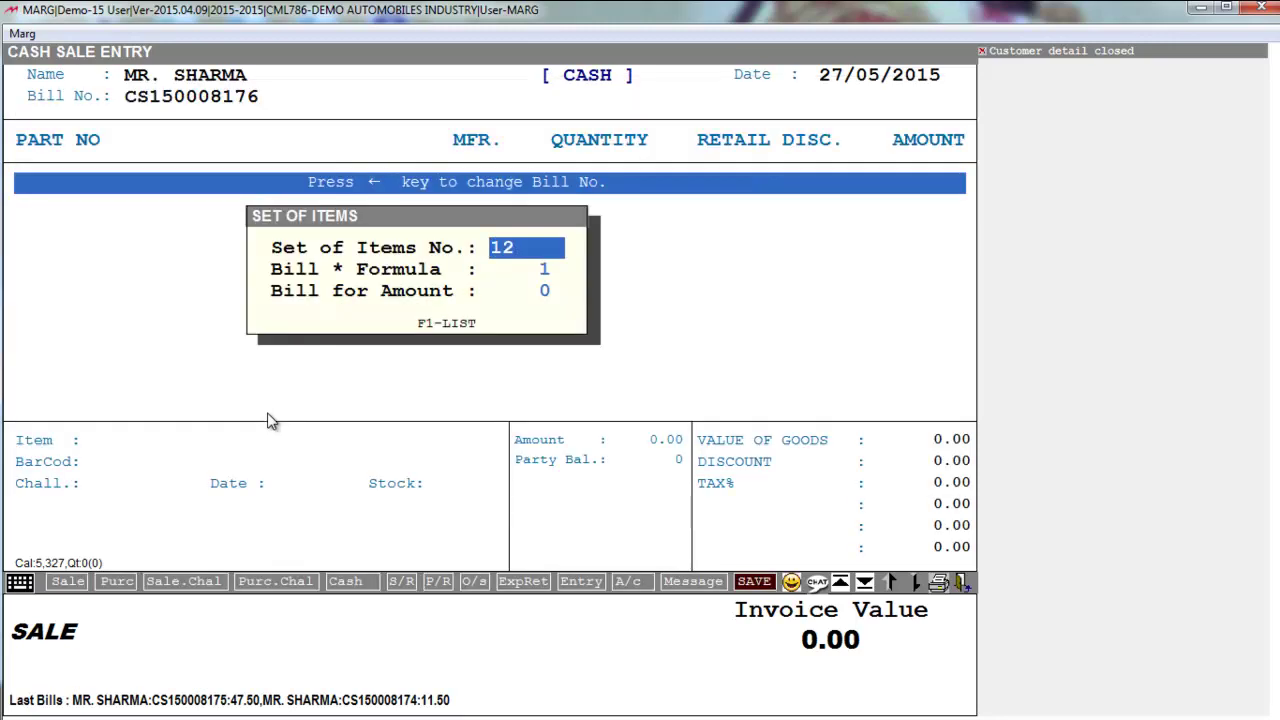
pyautogui.press('Return')
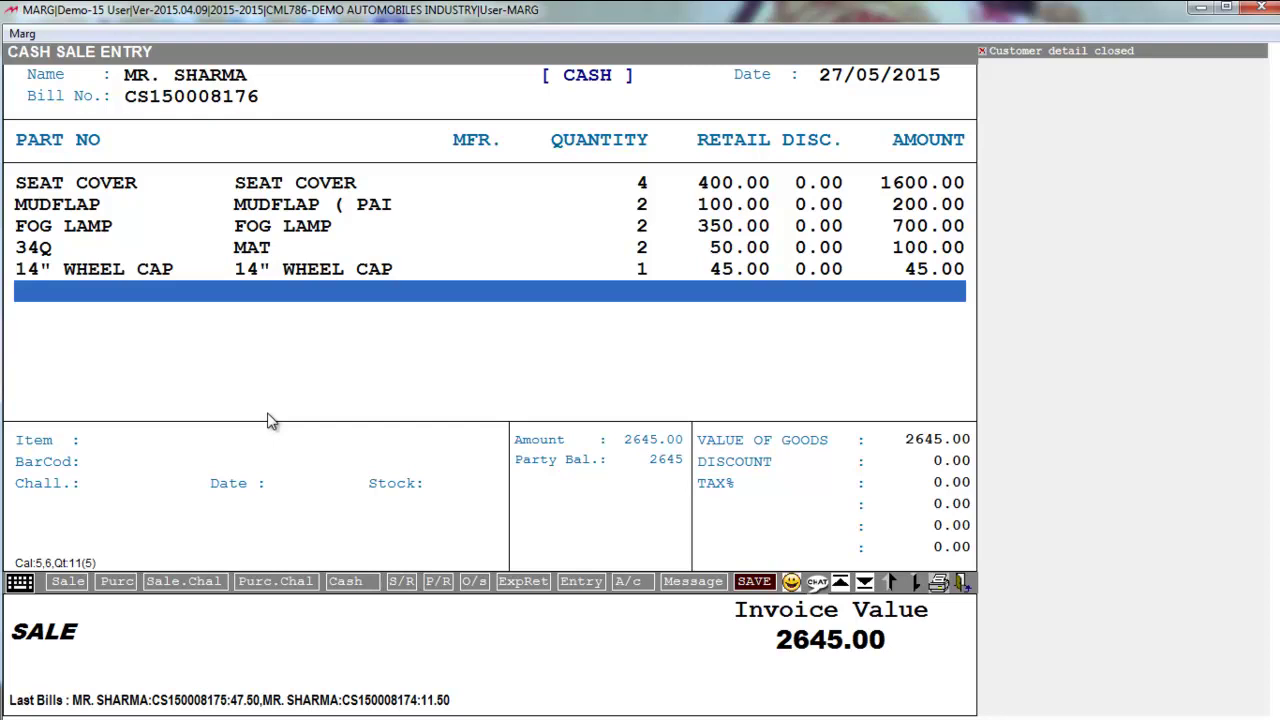
pyautogui.press('Escape')
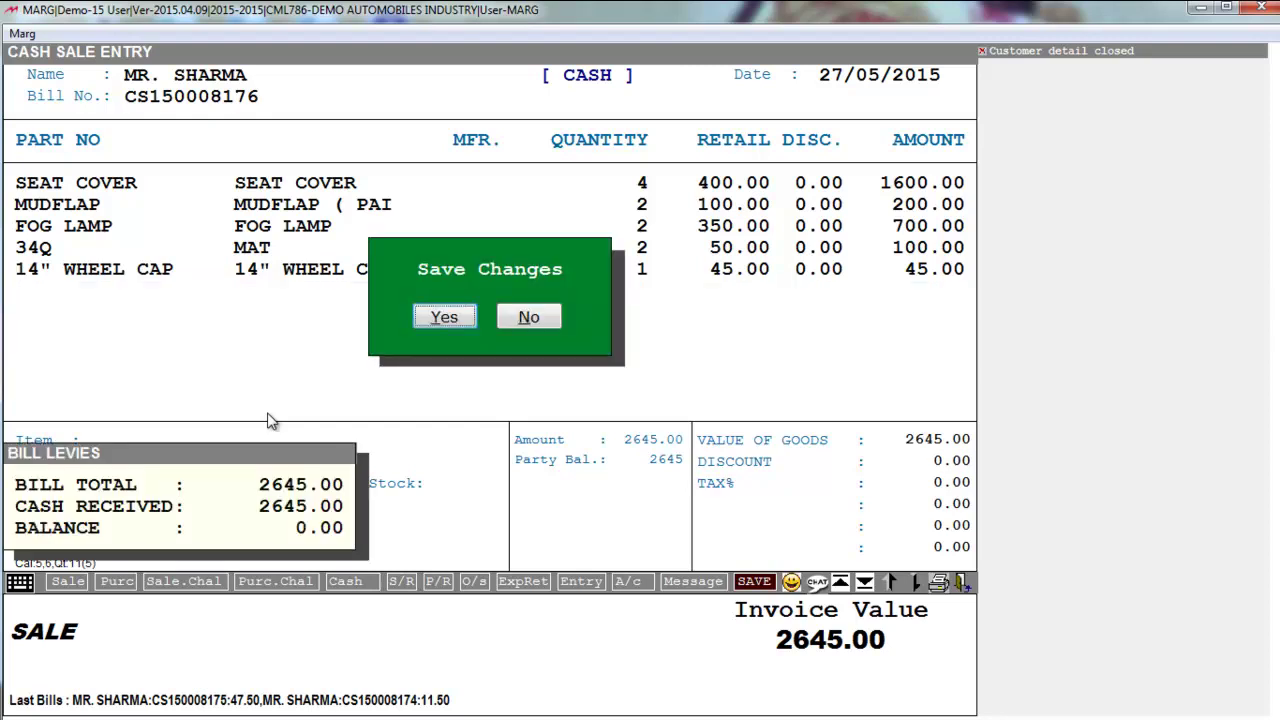
pyautogui.press('Return')
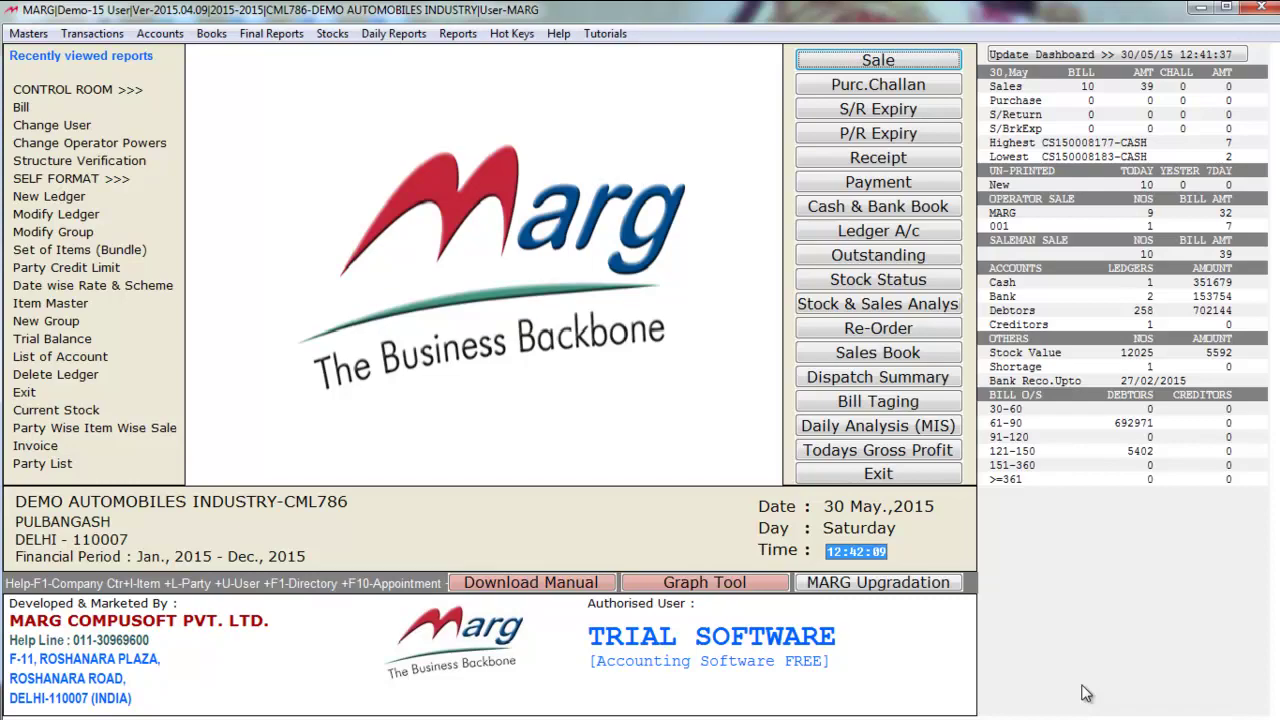
# Start a new sale bill dated 30/05/2015 for the cash customer and bring up the list of salesmen.
pyautogui.press('Return')
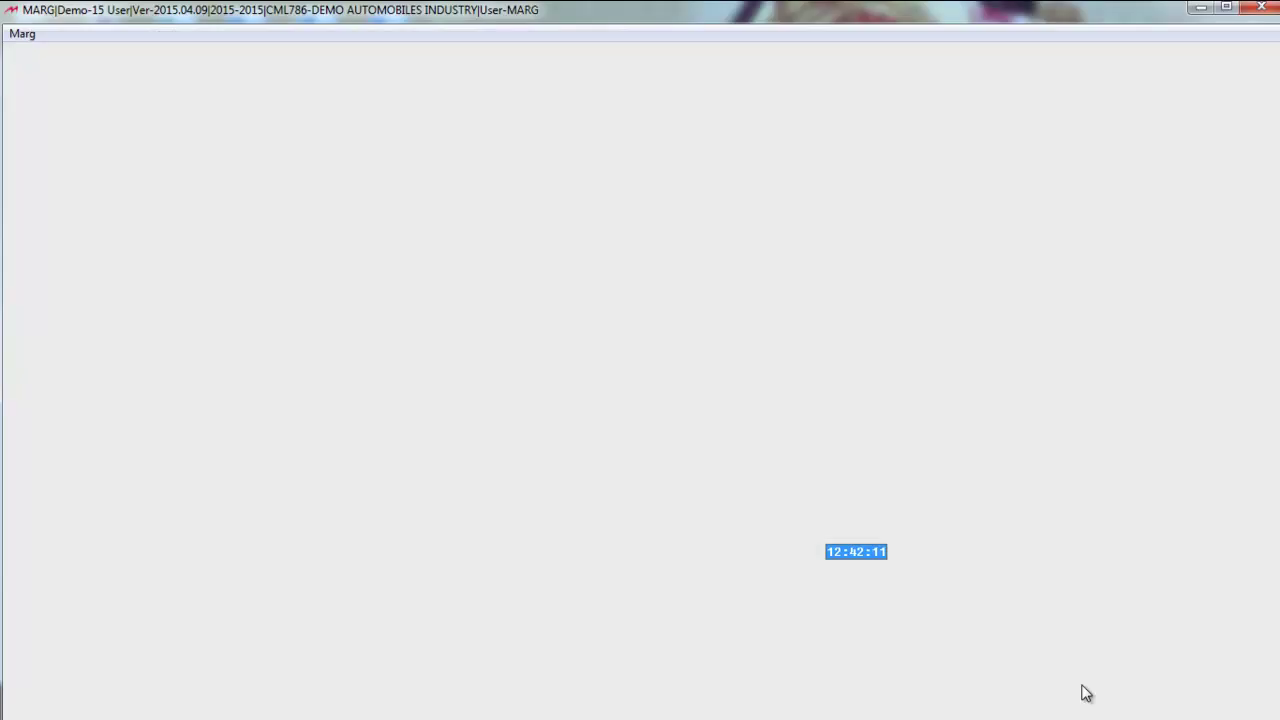
pyautogui.press('Return')
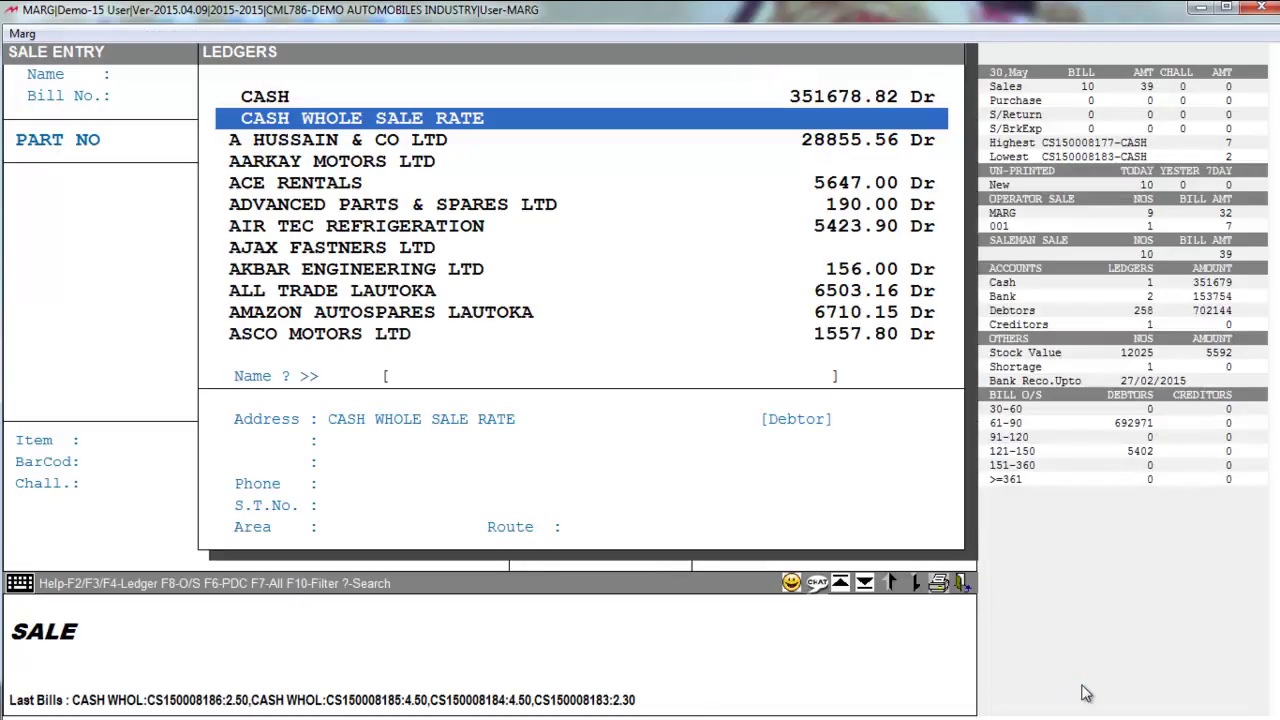
pyautogui.write('MR')
pyautogui.press('Return')
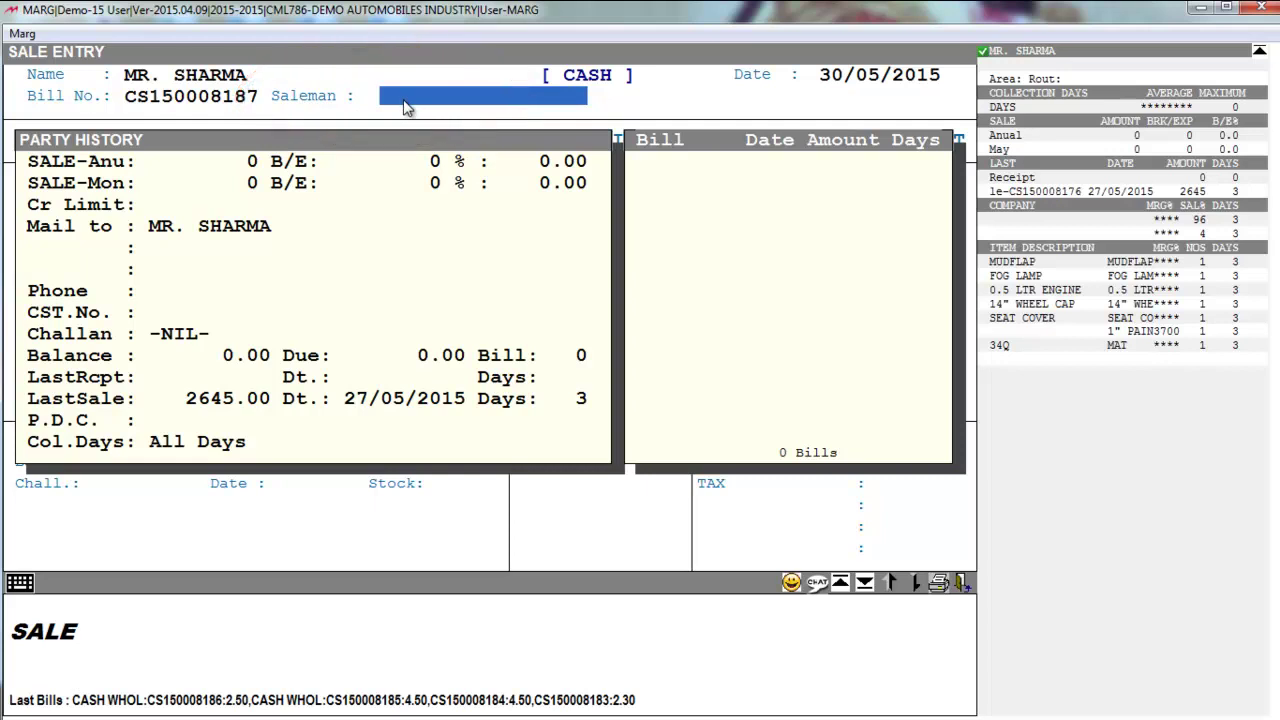
pyautogui.press('Return')
pyautogui.press('Down')
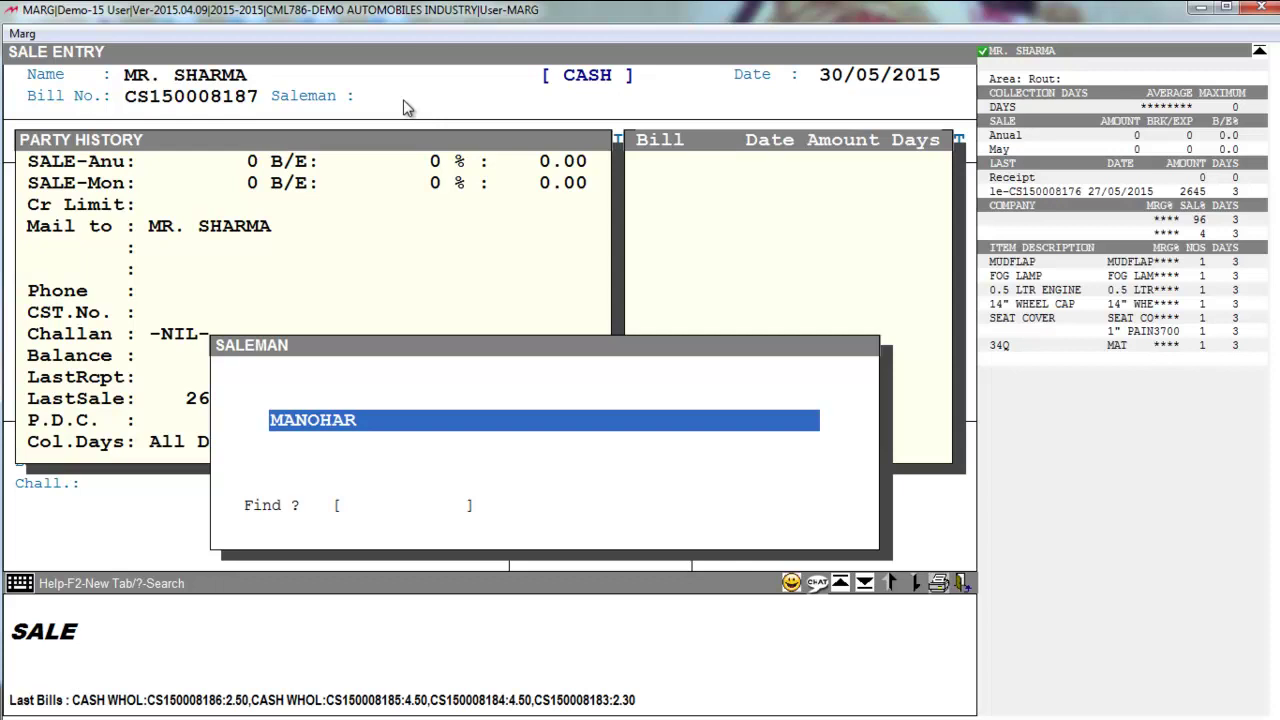
pyautogui.press('Up')
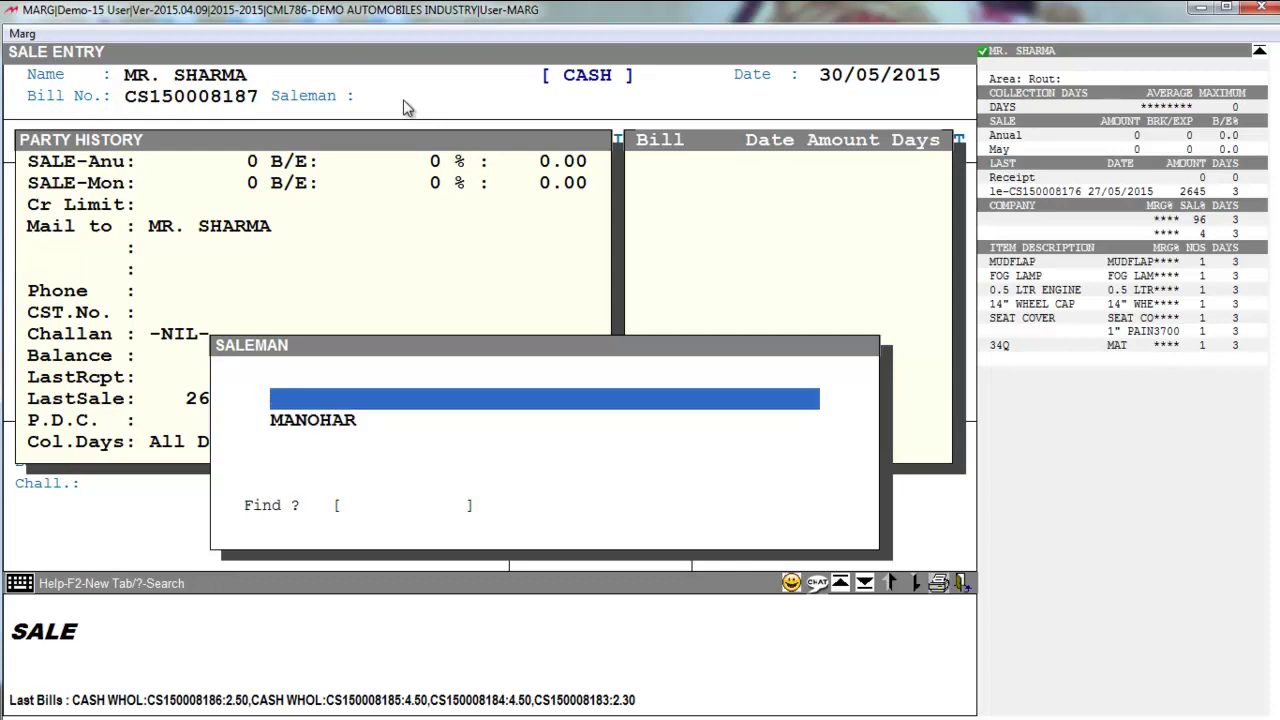
pyautogui.press('Return')
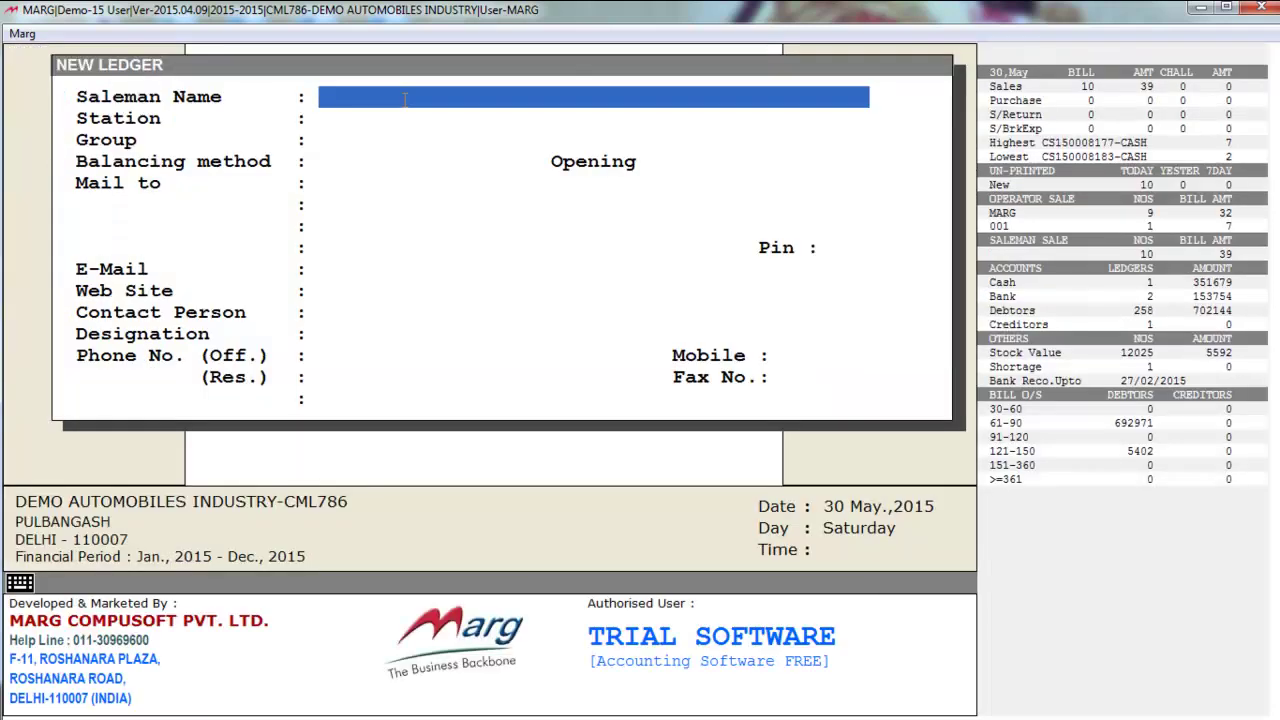
pyautogui.press('Escape')
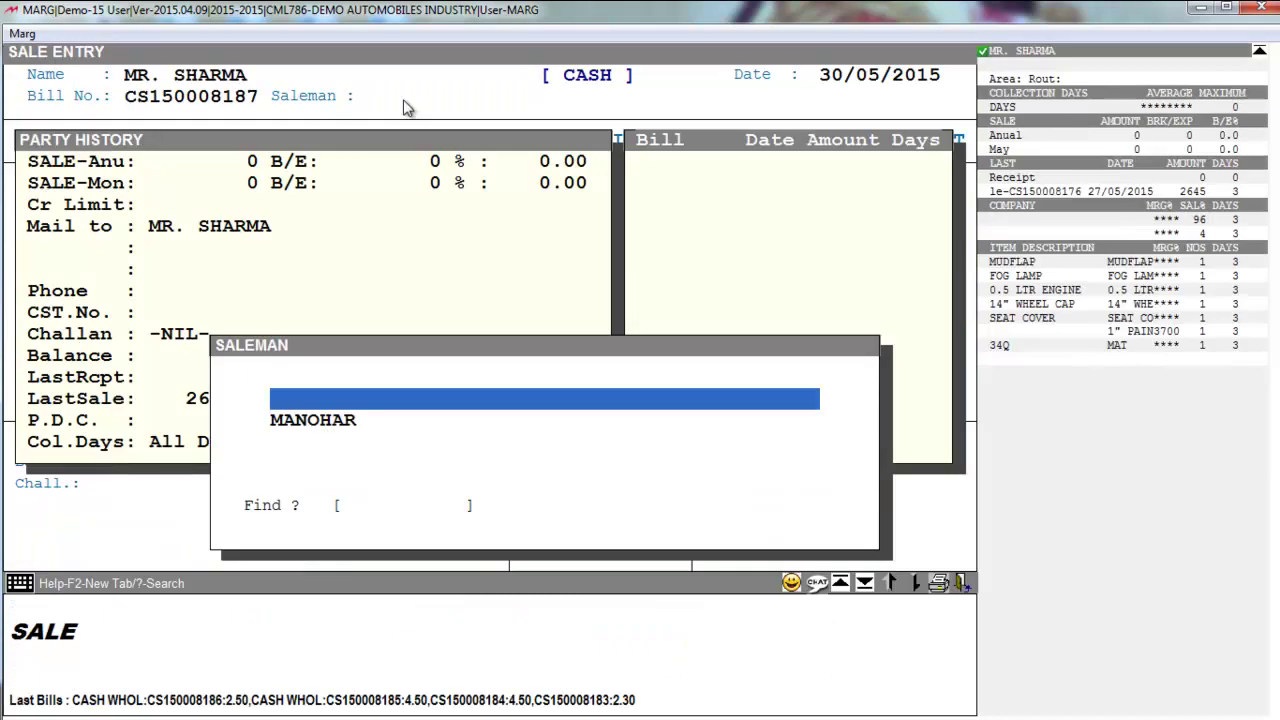
# Assign the listed salesman to the bill and proceed to item selection.
pyautogui.press('Down')
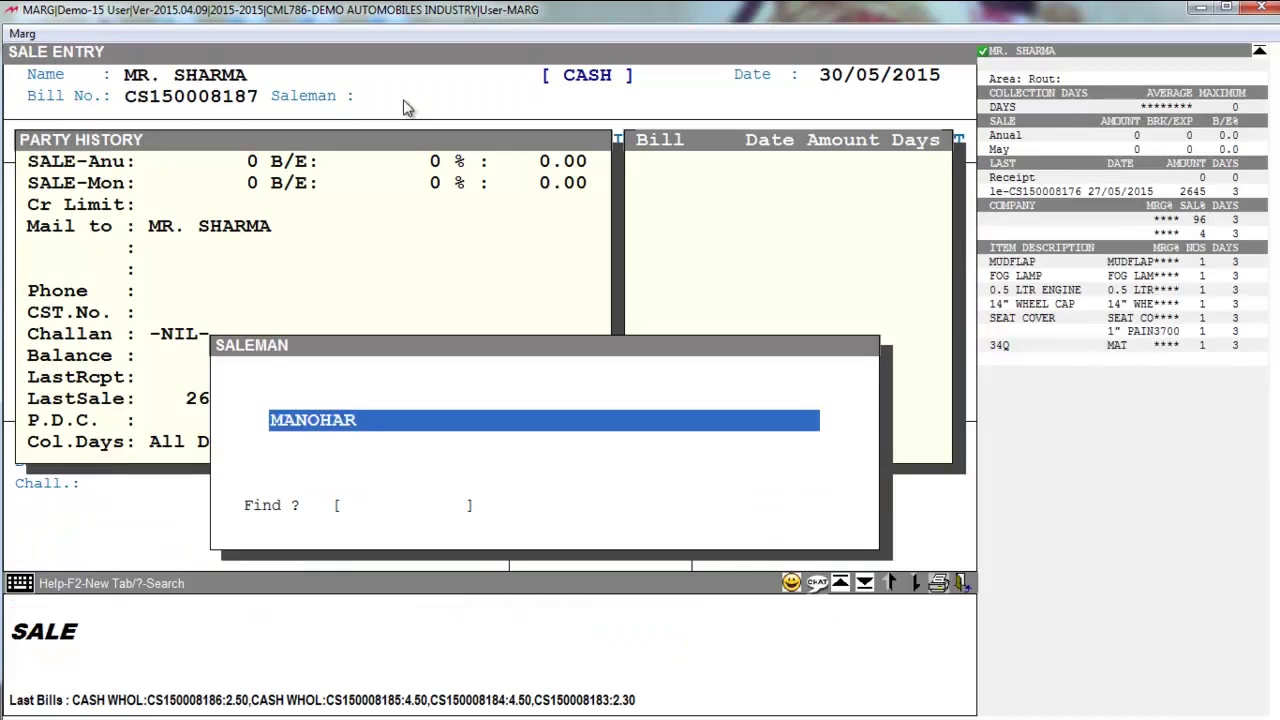
pyautogui.press('Return')
pyautogui.press('Return')
pyautogui.press('Return')
pyautogui.press('Return')
pyautogui.press('Return')
pyautogui.press('Return')
pyautogui.press('Return')
pyautogui.press('Return')
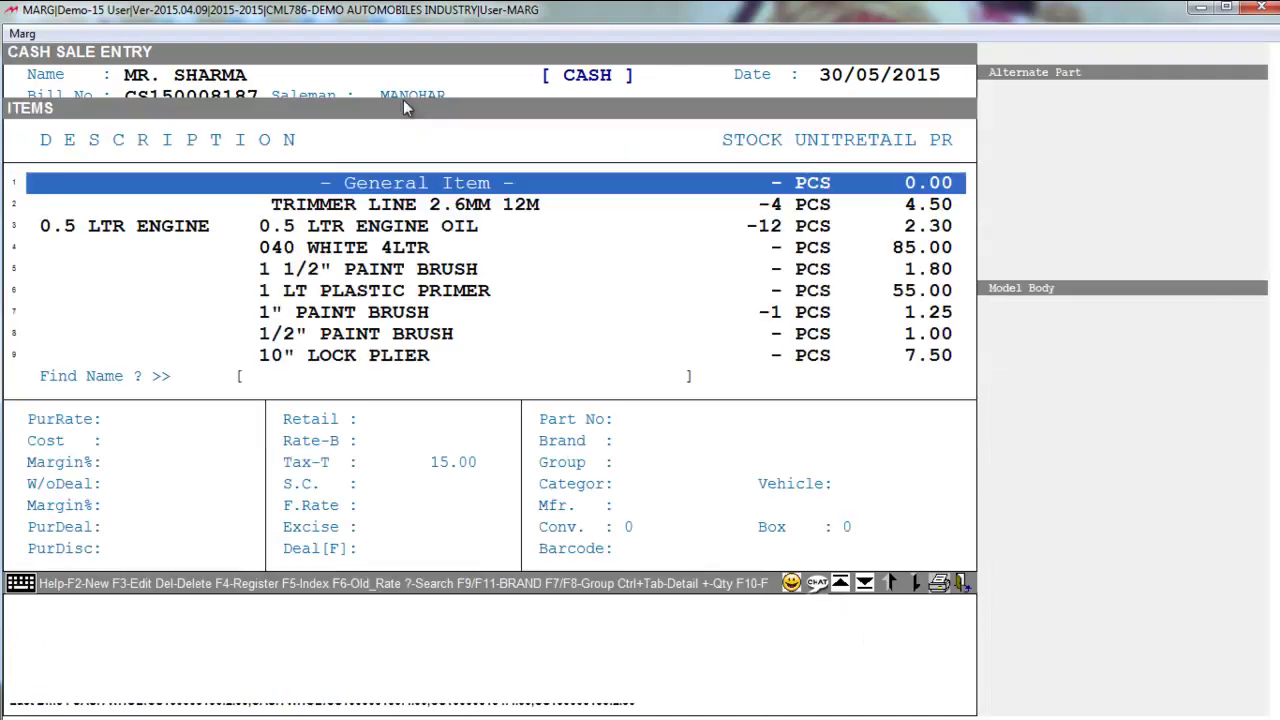
# Add 0.5 LTR ENGINE OIL to the bill with quantity 1, the 2.30 retail price and 0.00 discount.
pyautogui.press('Down')
pyautogui.press('Down')
pyautogui.press('Return')
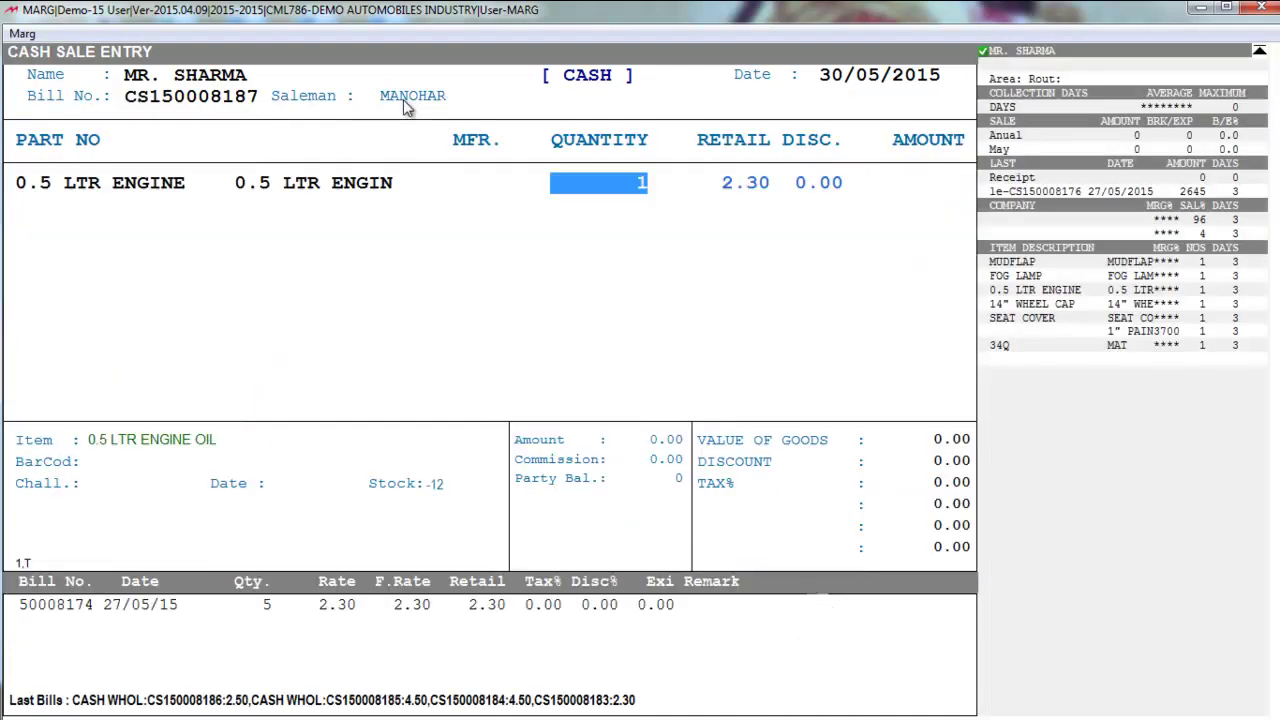
pyautogui.press('Return')
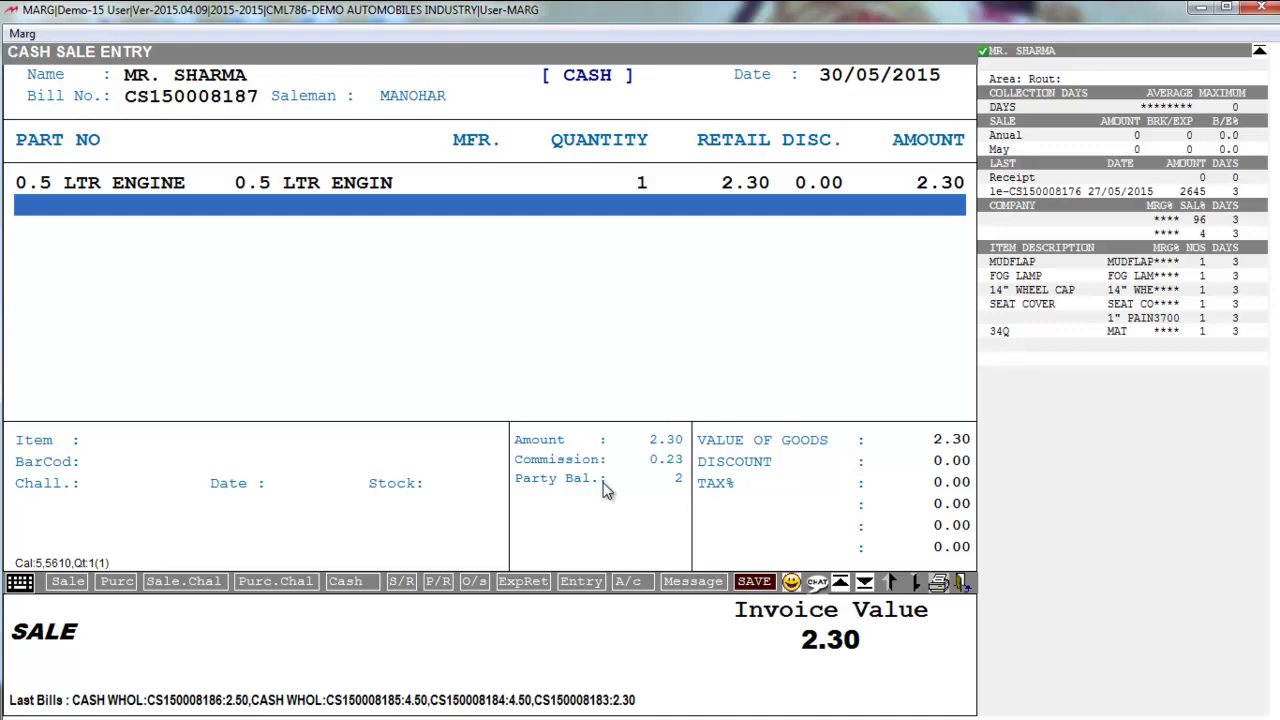
# Save the engine oil cash bill and exit sale entry without starting another bill.
pyautogui.press('Escape')
pyautogui.press('Return')
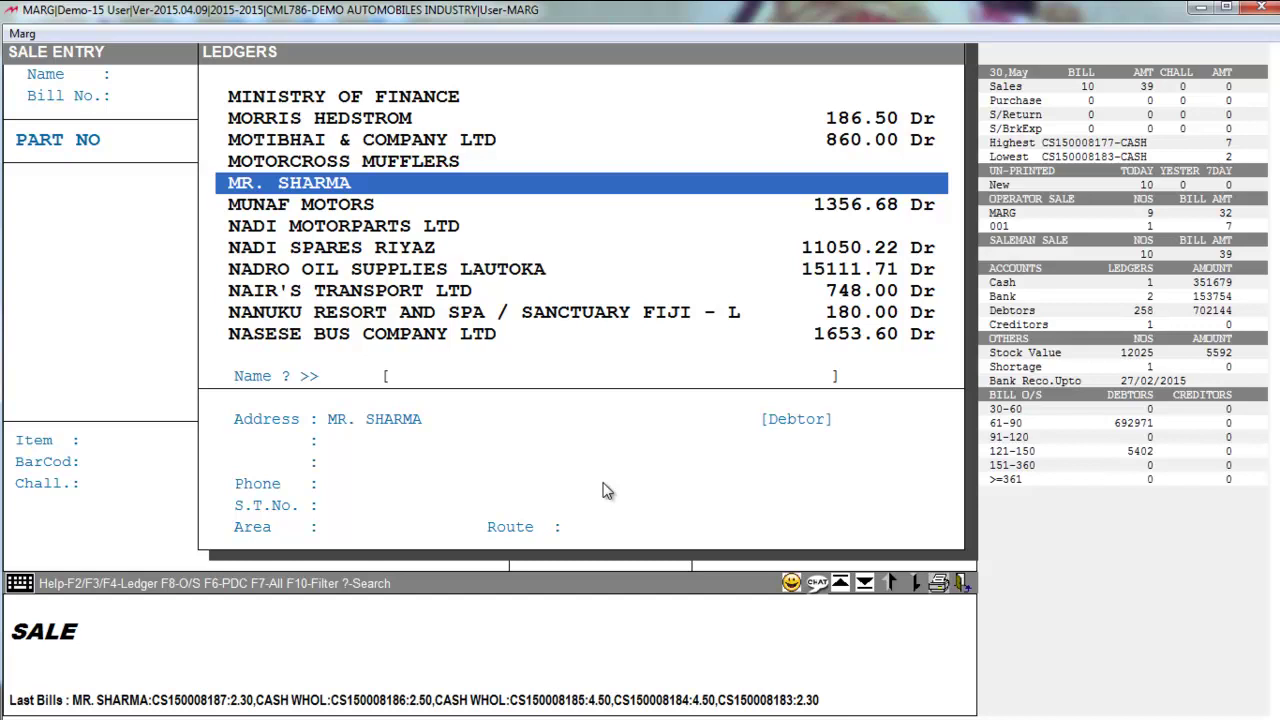
pyautogui.press('Escape')
pyautogui.press('Escape')
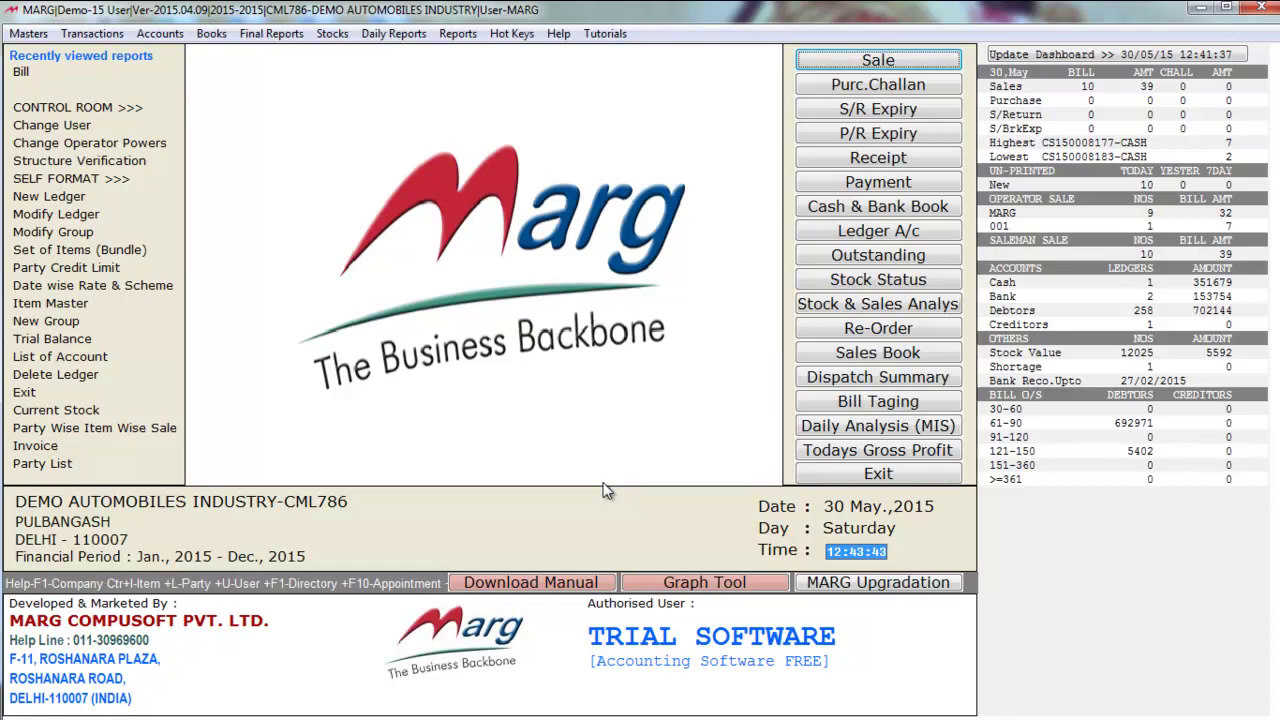
# Look up the Saleman Wise Sale report among the Sale Analysis reports.
pyautogui.hotkey('alt', 'r')
pyautogui.press('Return')
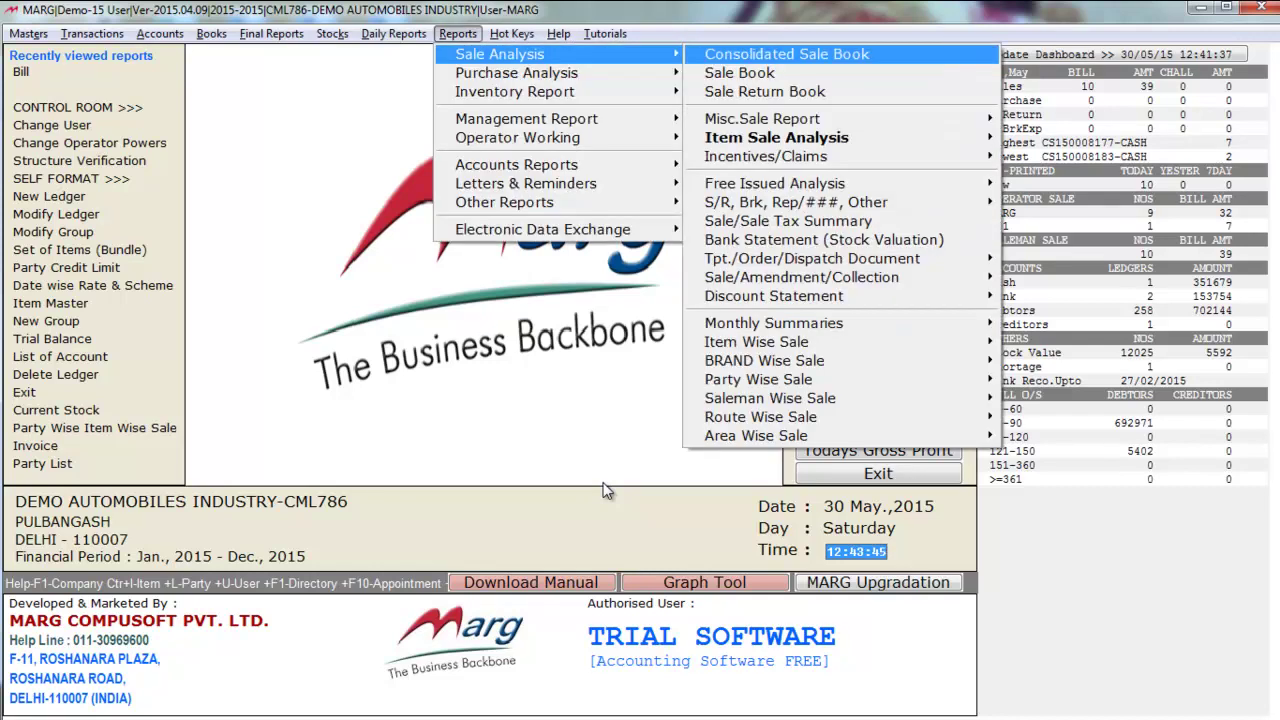
pyautogui.press('Up')
pyautogui.press('Up')
pyautogui.press('Up')
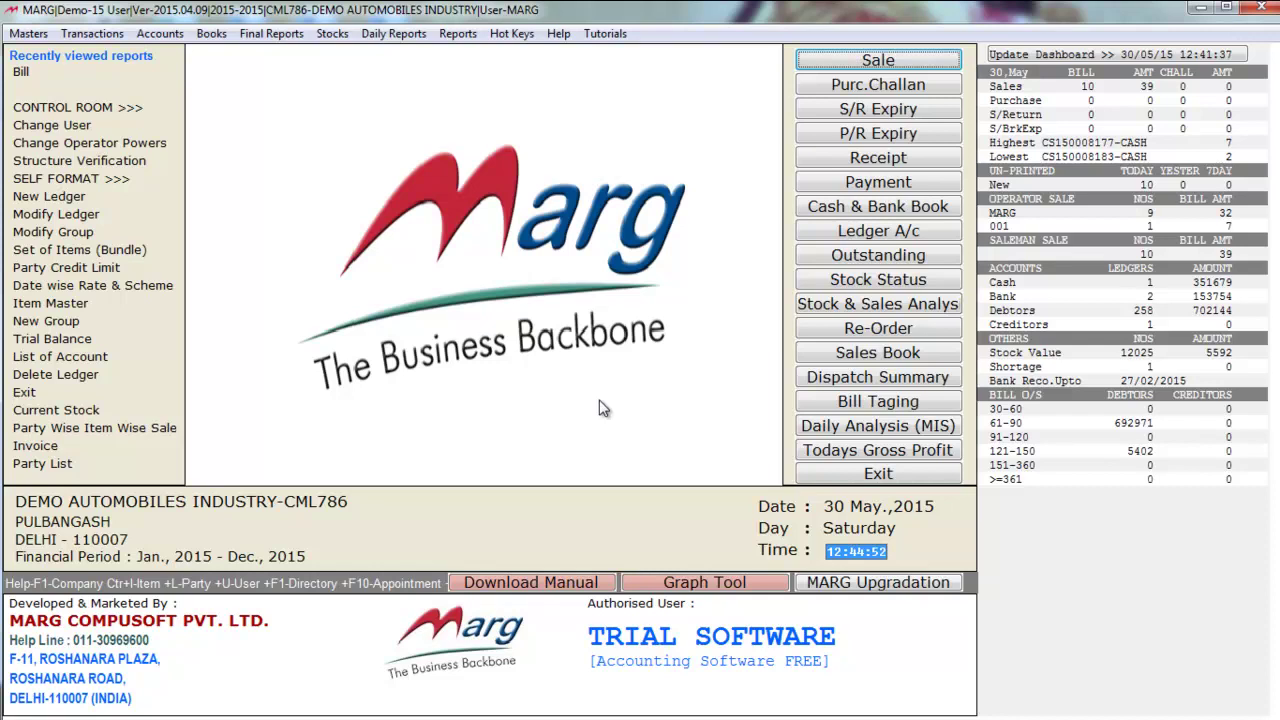
# Review the available entry books, from Day Book and Journal Book through Receipt, Payment and Contra Book.
pyautogui.hotkey('alt', 'b')
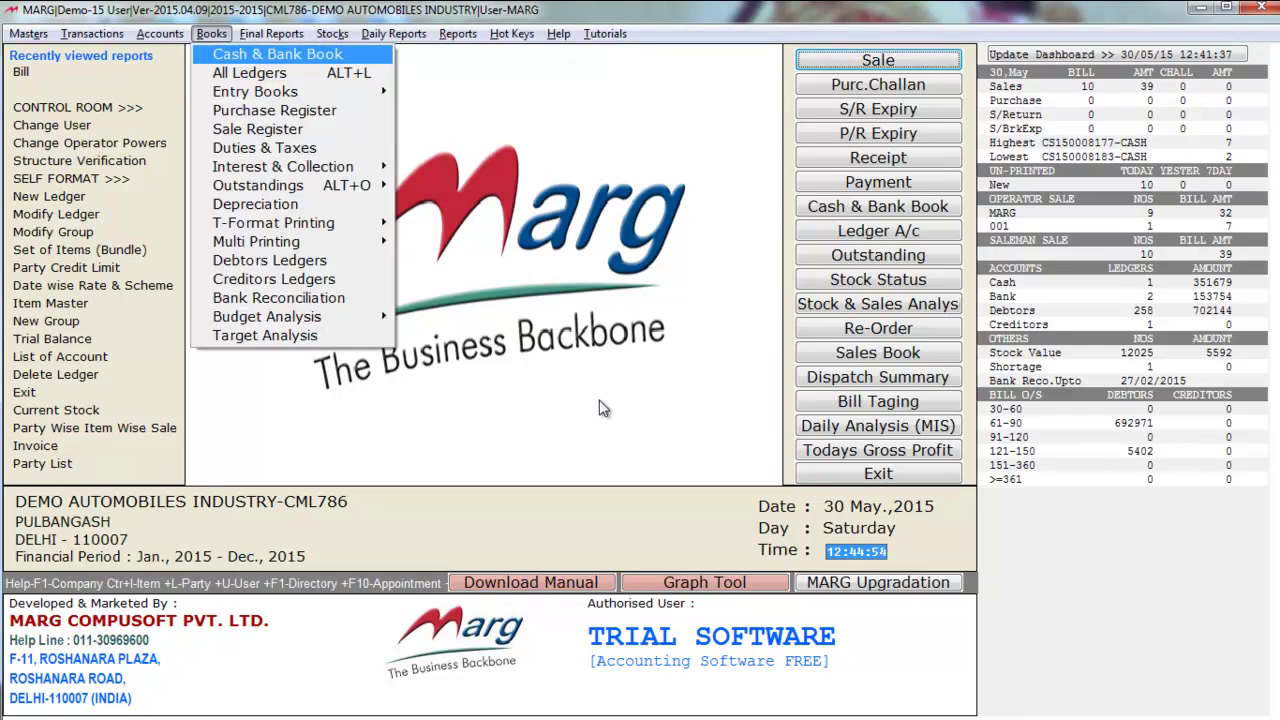
pyautogui.press('Down')
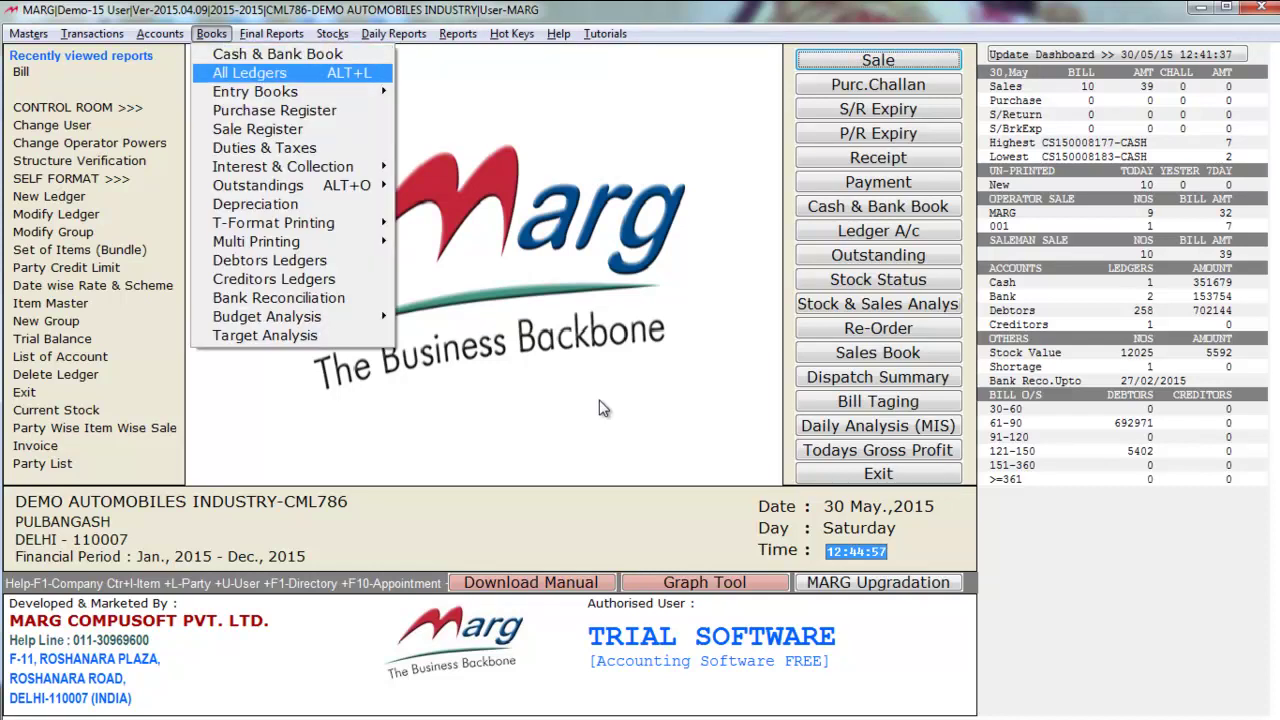
pyautogui.press('Down')
pyautogui.press('Right')
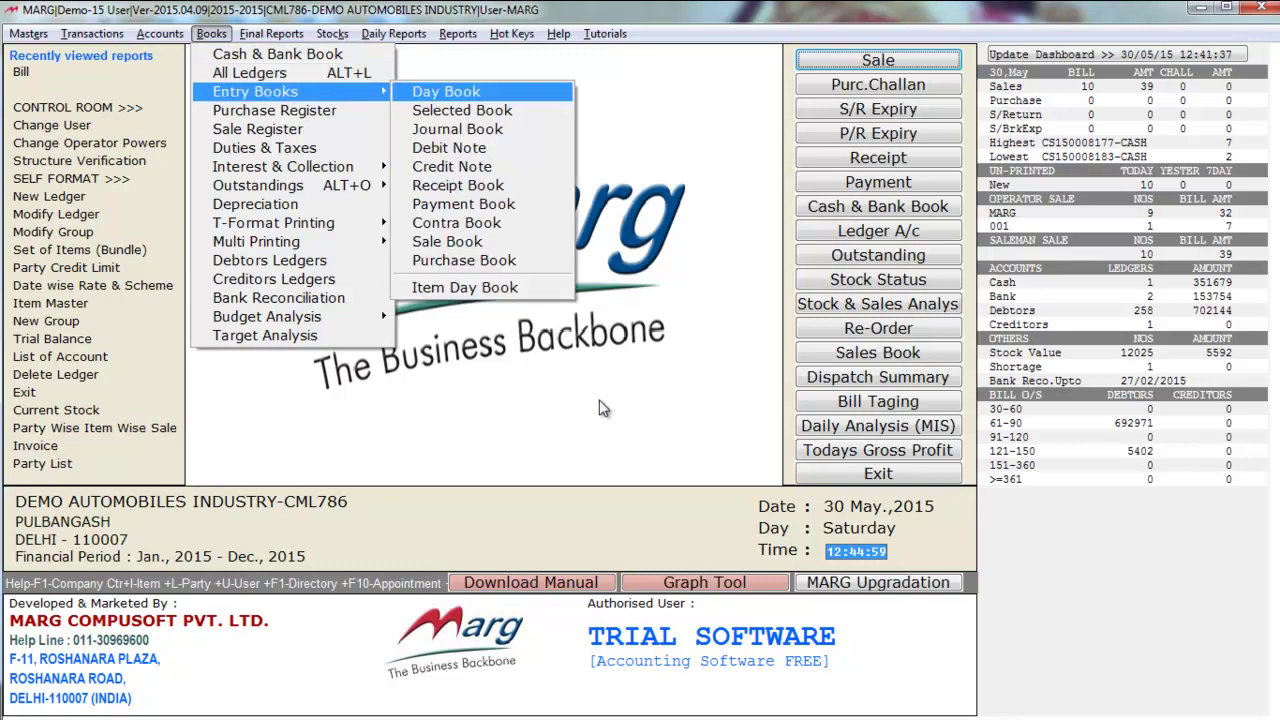
pyautogui.press('Down')
pyautogui.press('Down')
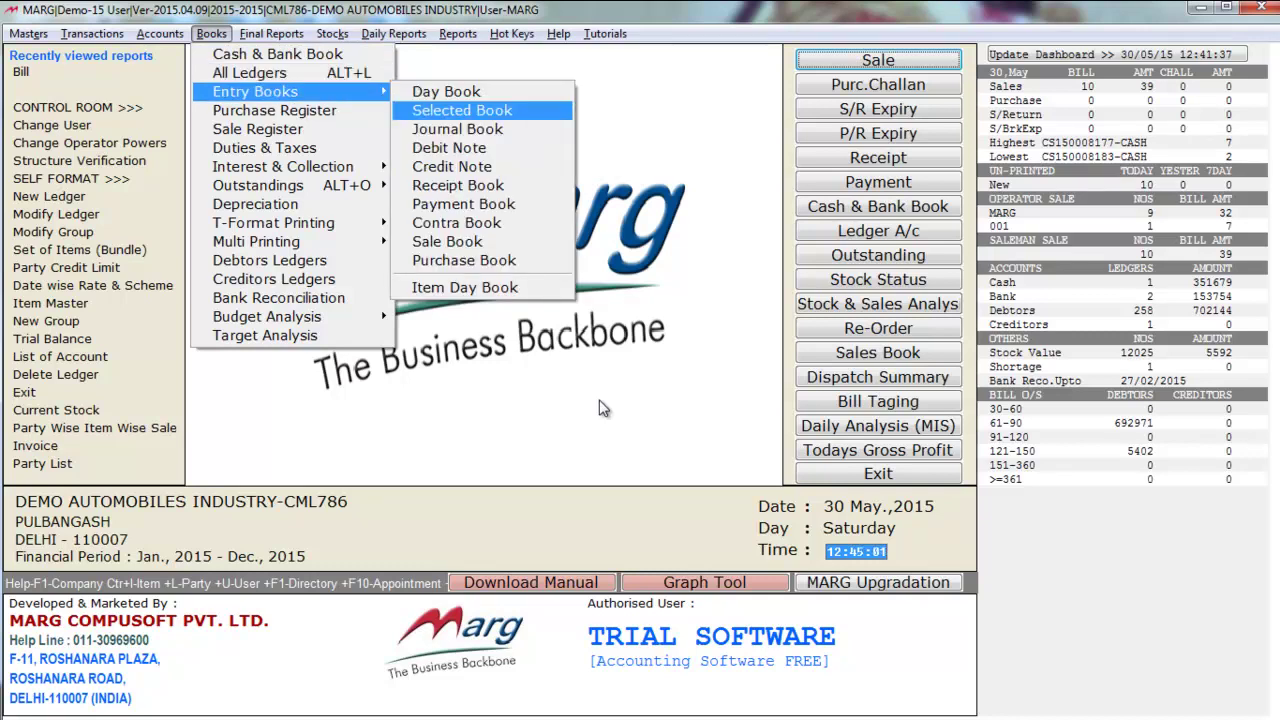
pyautogui.press('Down')
pyautogui.press('Down')
pyautogui.press('Down')
pyautogui.press('Down')
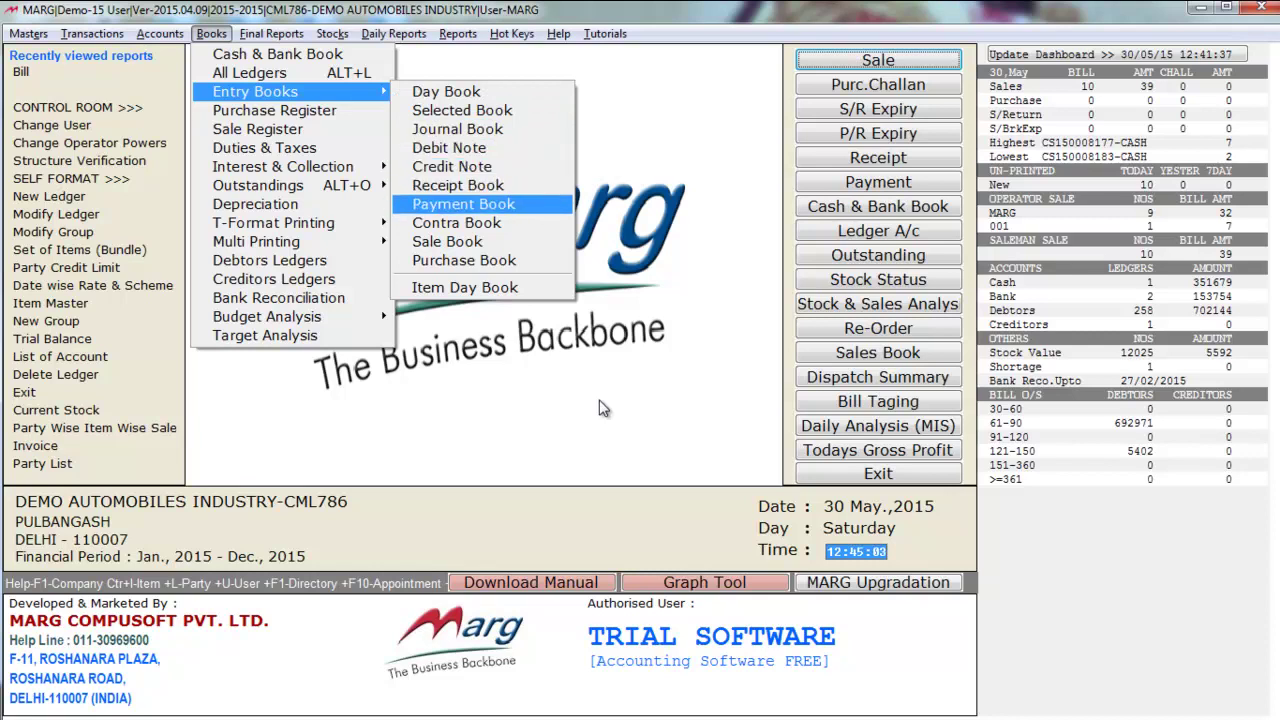
pyautogui.press('Down')
pyautogui.press('Up')
pyautogui.press('Up')
pyautogui.press('Up')
pyautogui.press('Up')
pyautogui.press('Up')
pyautogui.press('Up')
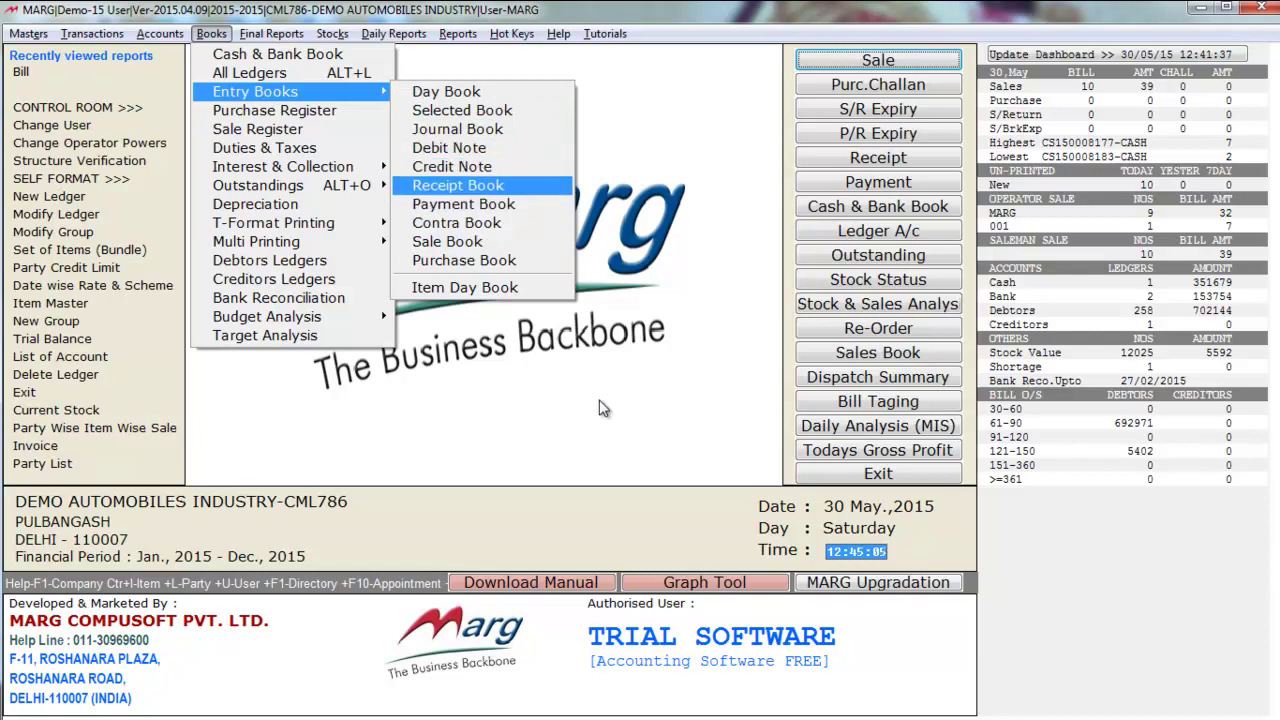
# Look over the Purchase Register and Sale Register entries among the account books.
pyautogui.press('Left')
pyautogui.press('Down')
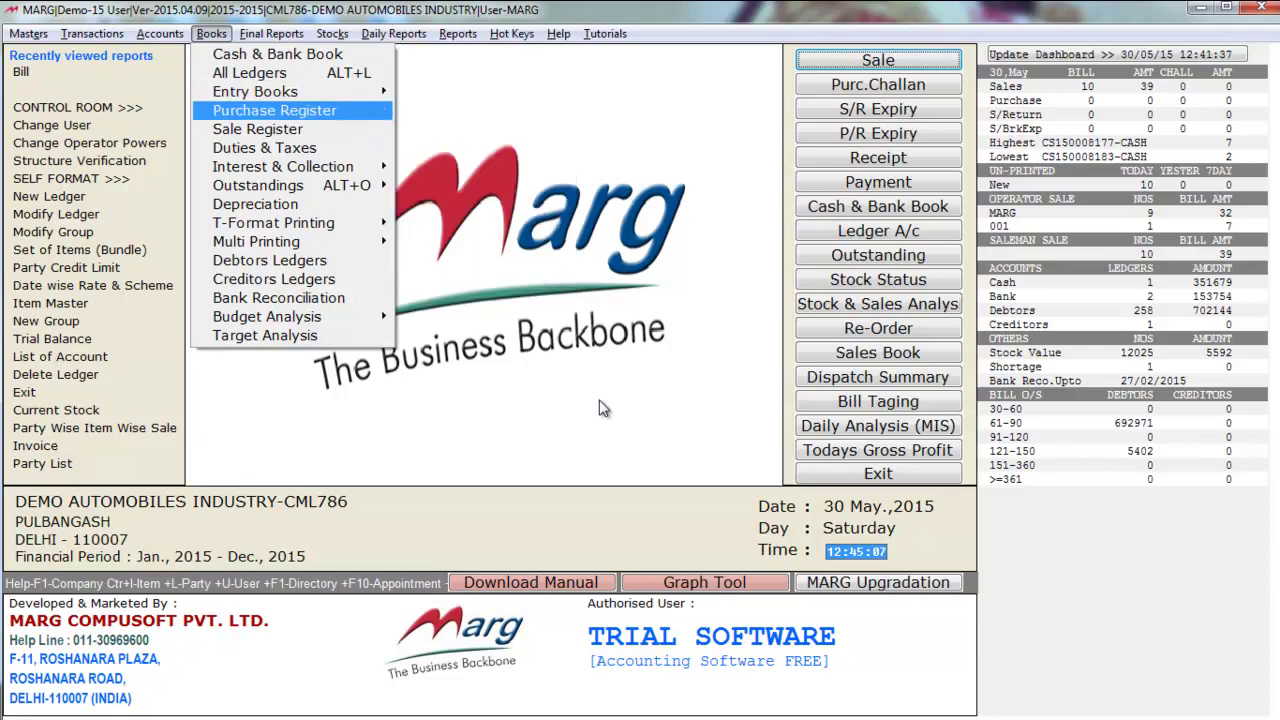
pyautogui.press('Down')
pyautogui.press('Up')
pyautogui.press('Down')
pyautogui.press('Up')
pyautogui.press('Down')
pyautogui.press('Up')
pyautogui.press('Down')
pyautogui.press('Down')
pyautogui.press('Down')
pyautogui.press('Down')
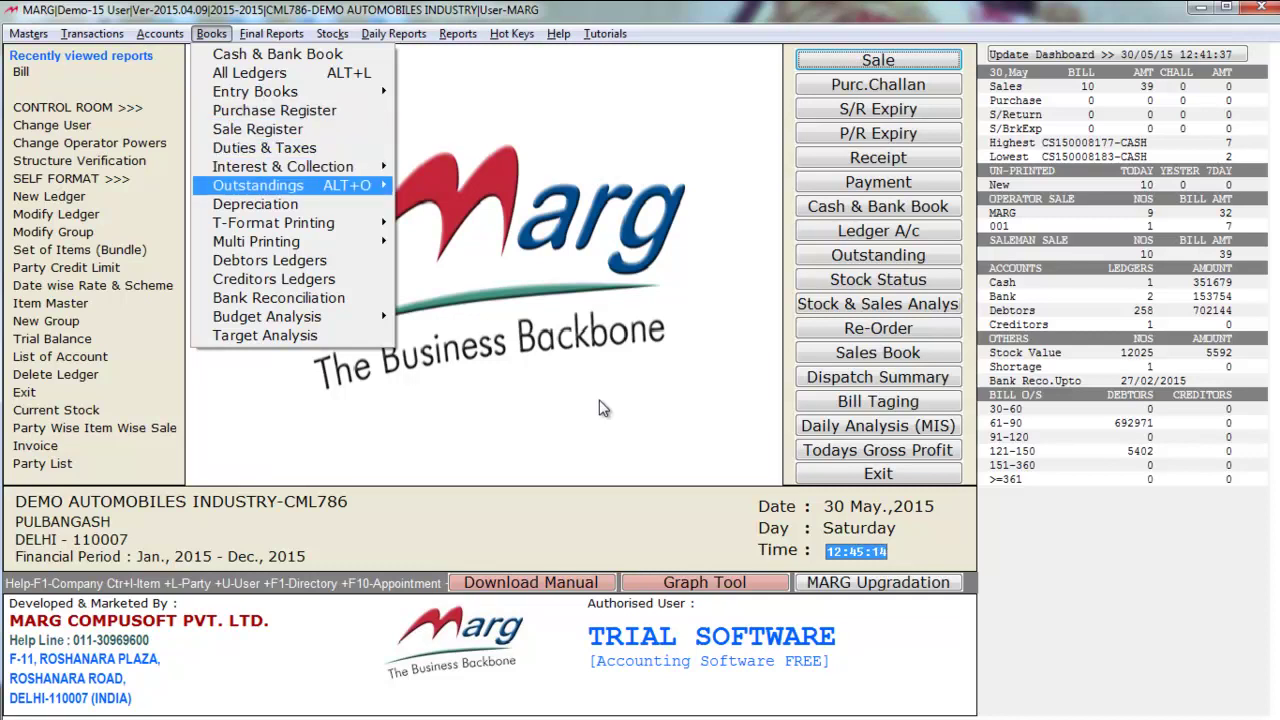
# Examine the debtor and creditor Outstandings options and find the Depreciation, Debtors Ledgers and Creditors Ledgers books.
pyautogui.press('Right')
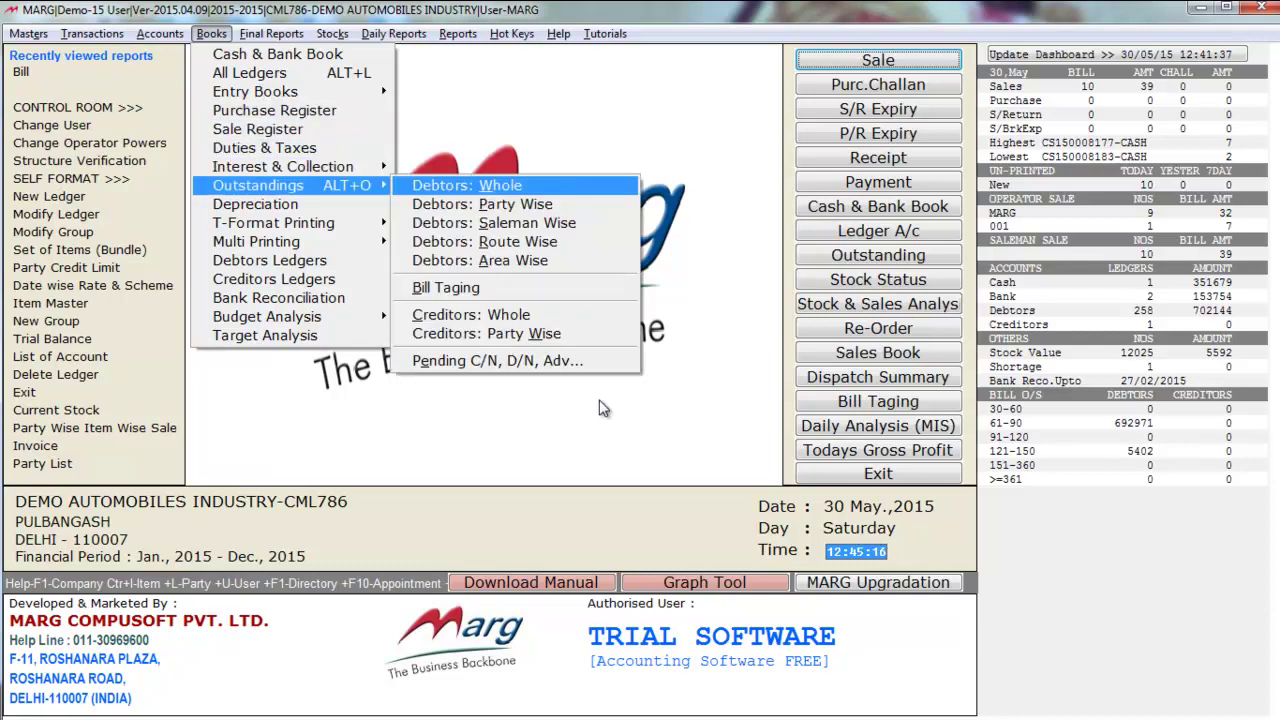
pyautogui.press('Left')
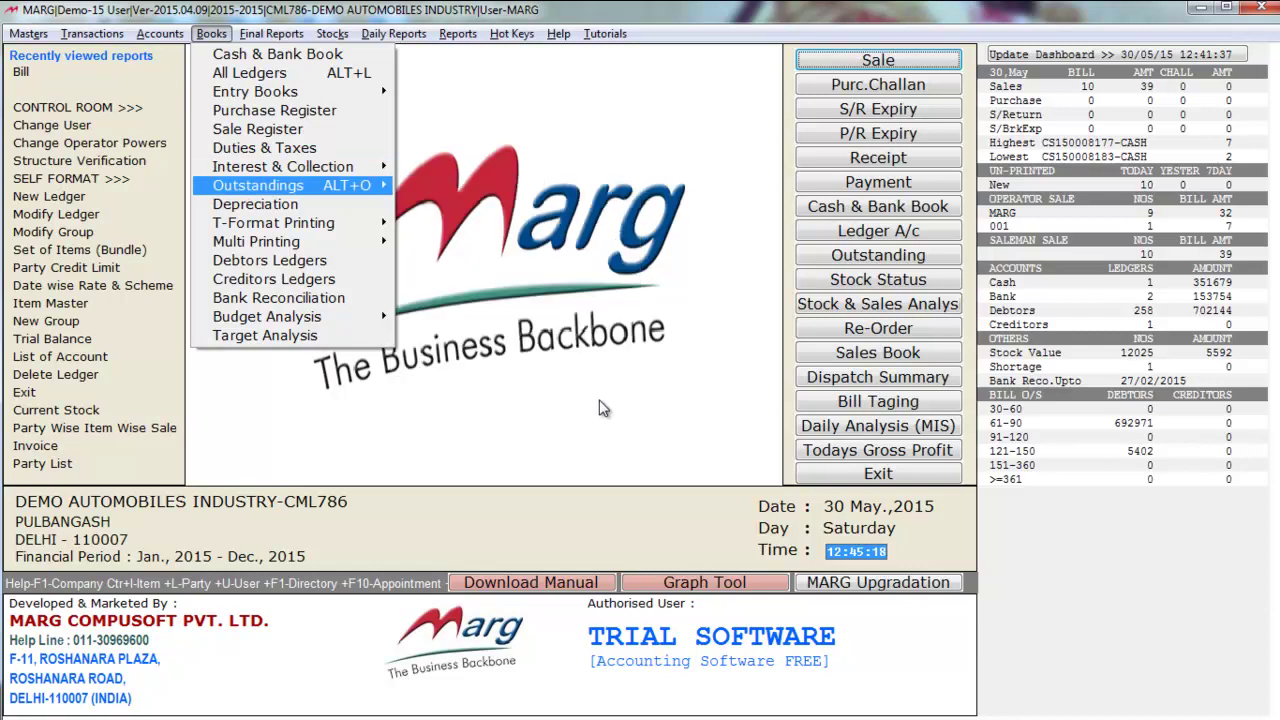
pyautogui.press('Down')
pyautogui.press('Down')
pyautogui.press('Up')
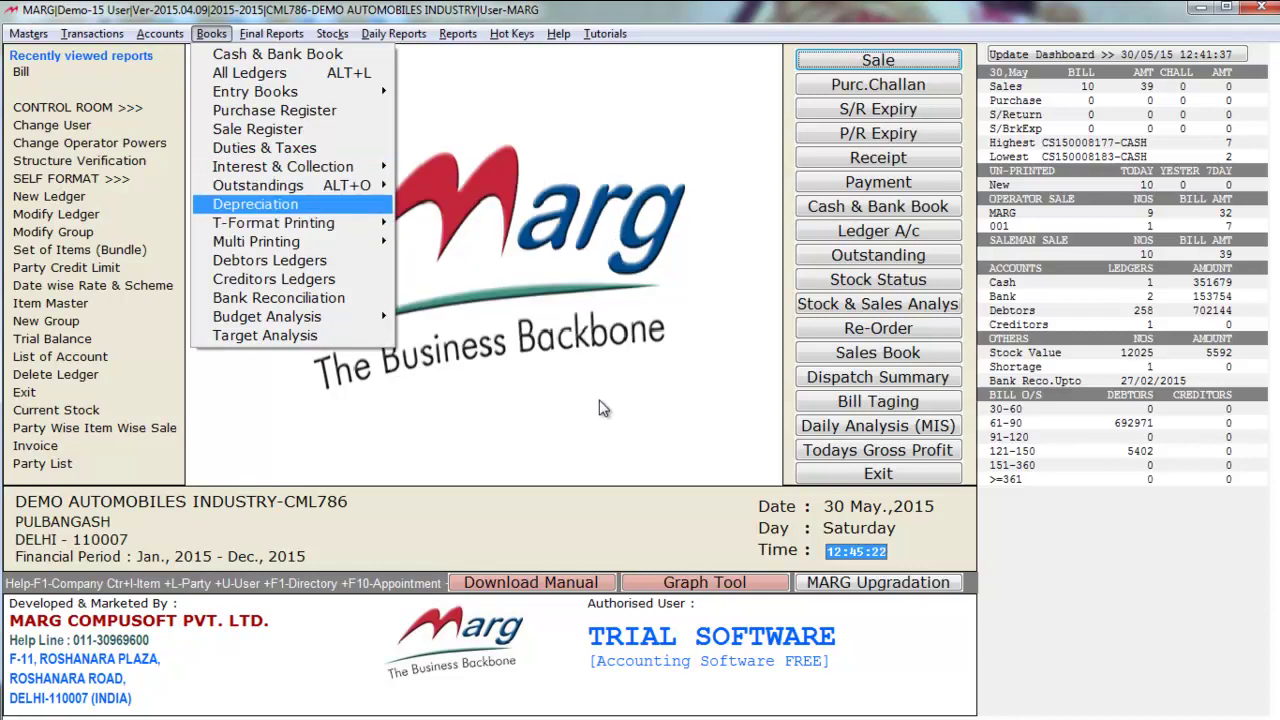
pyautogui.press('Down')
pyautogui.press('Down')
pyautogui.press('Down')
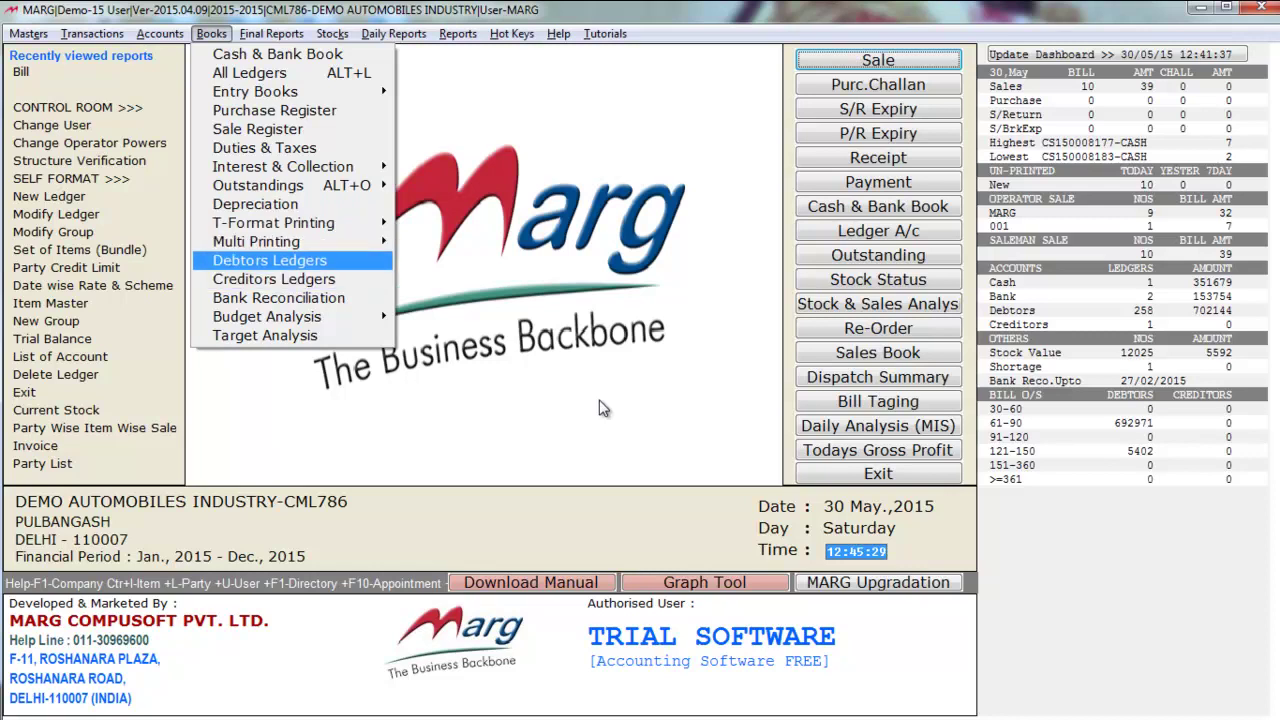
pyautogui.press('Down')
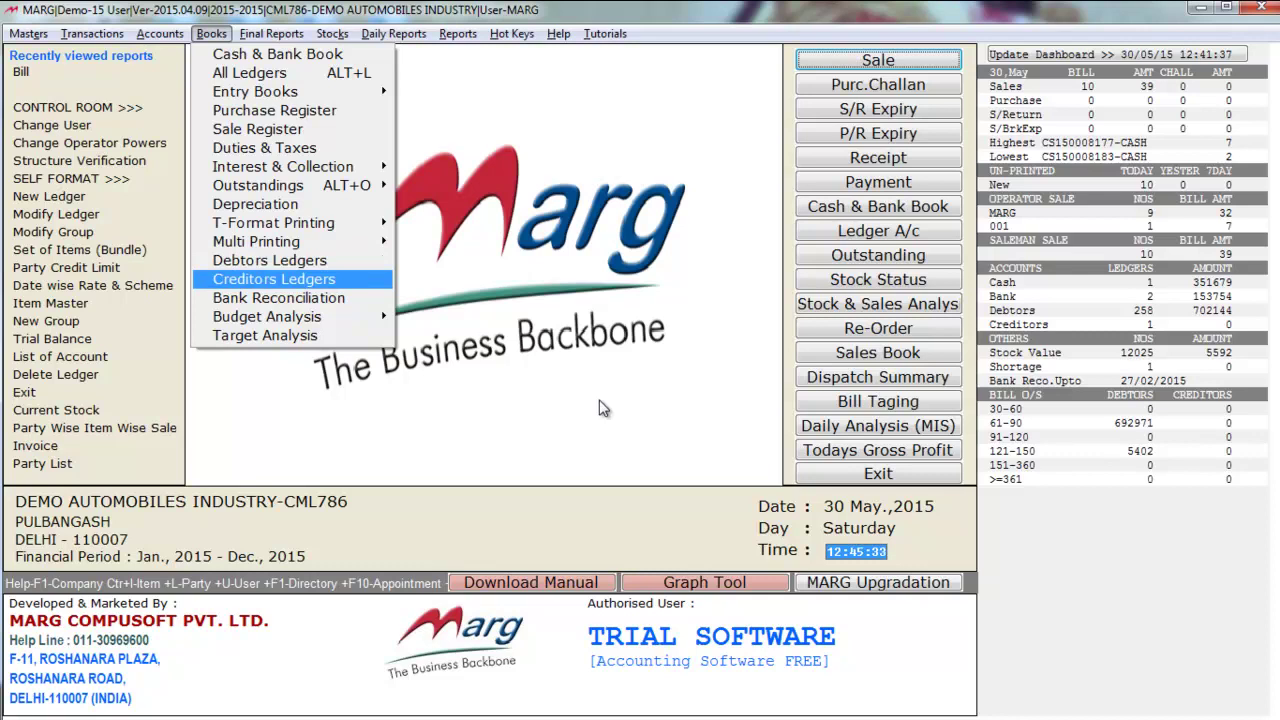
# Review the final reports from Trial Balance and Profit & Loss to Ratio Analysis, including the Cash & Fund Flow options.
pyautogui.press('Right')
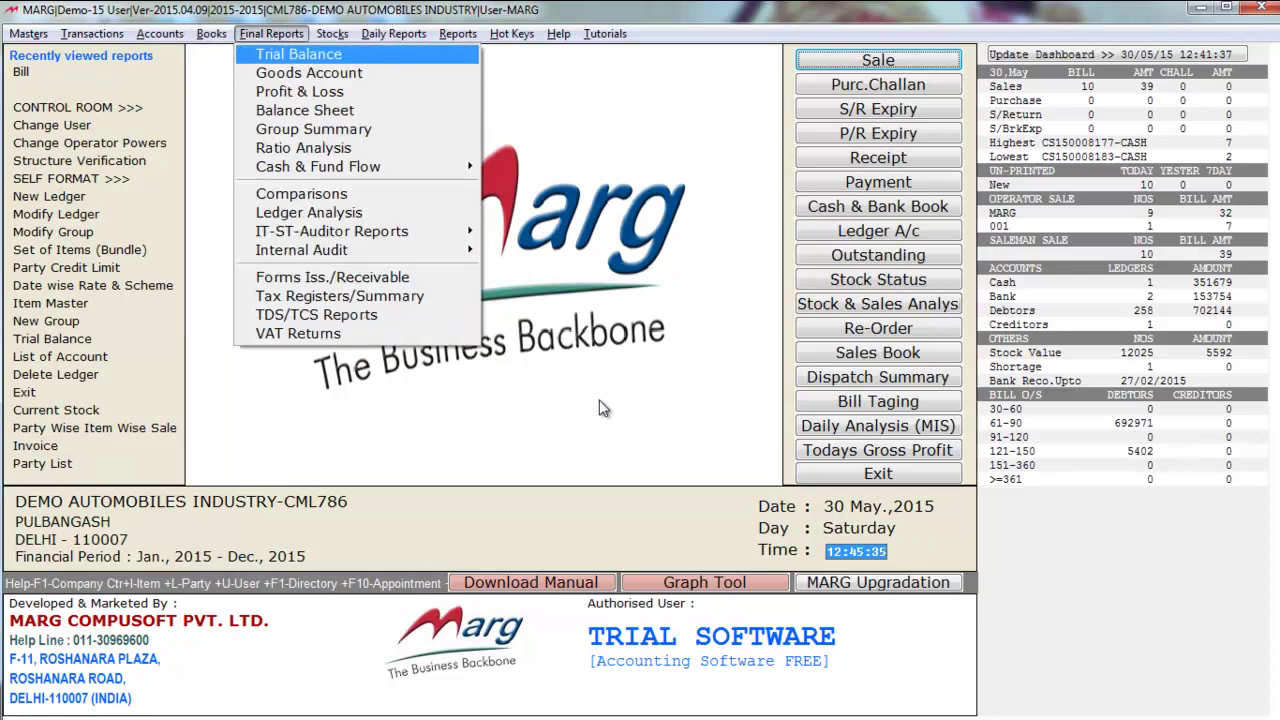
pyautogui.press('Down')
pyautogui.press('Down')
pyautogui.press('Down')
pyautogui.press('Down')
pyautogui.press('Down')
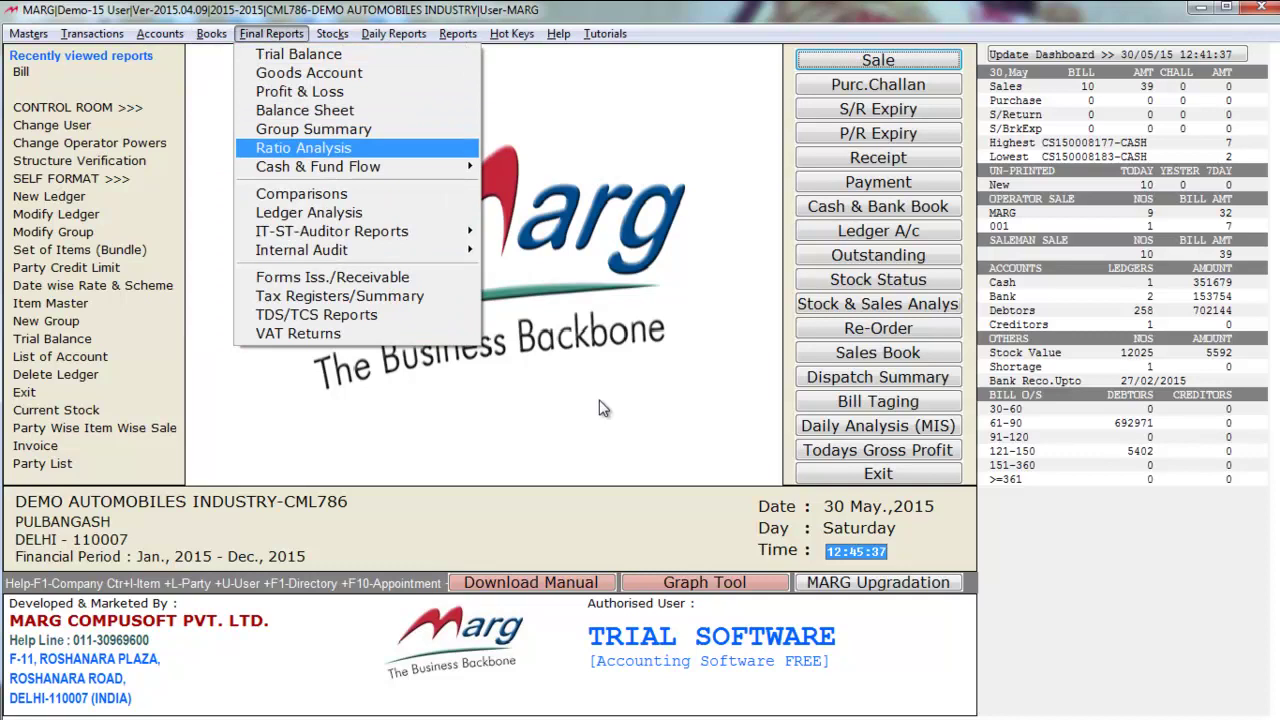
pyautogui.press('Up')
pyautogui.press('Up')
pyautogui.press('Up')
pyautogui.press('Up')
pyautogui.press('Up')
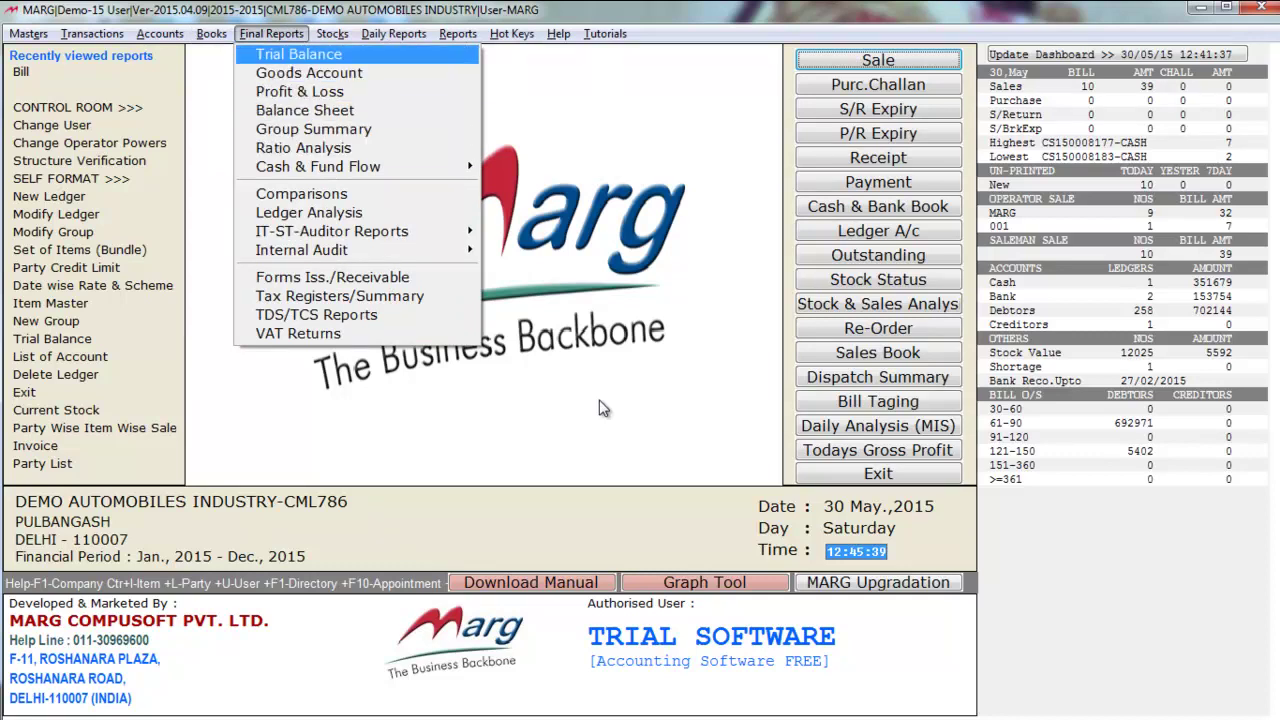
pyautogui.press('Down')
pyautogui.press('Down')
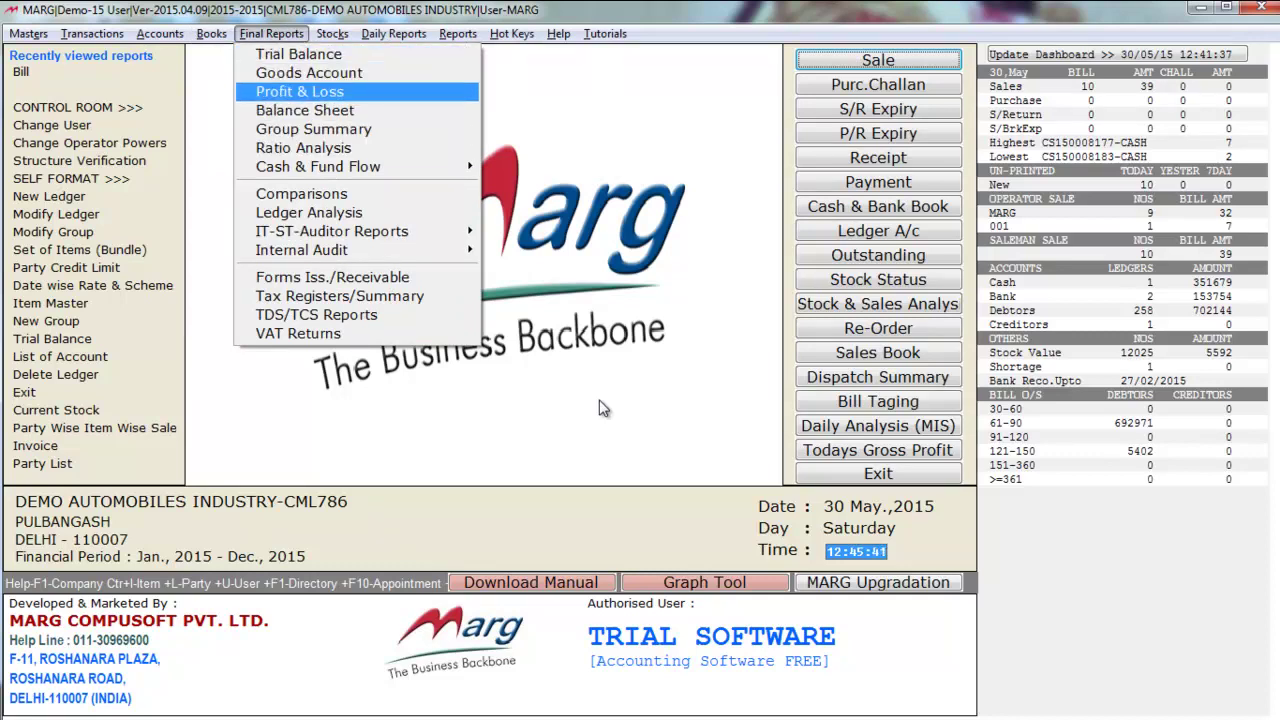
pyautogui.press('Down')
pyautogui.press('Down')
pyautogui.press('Down')
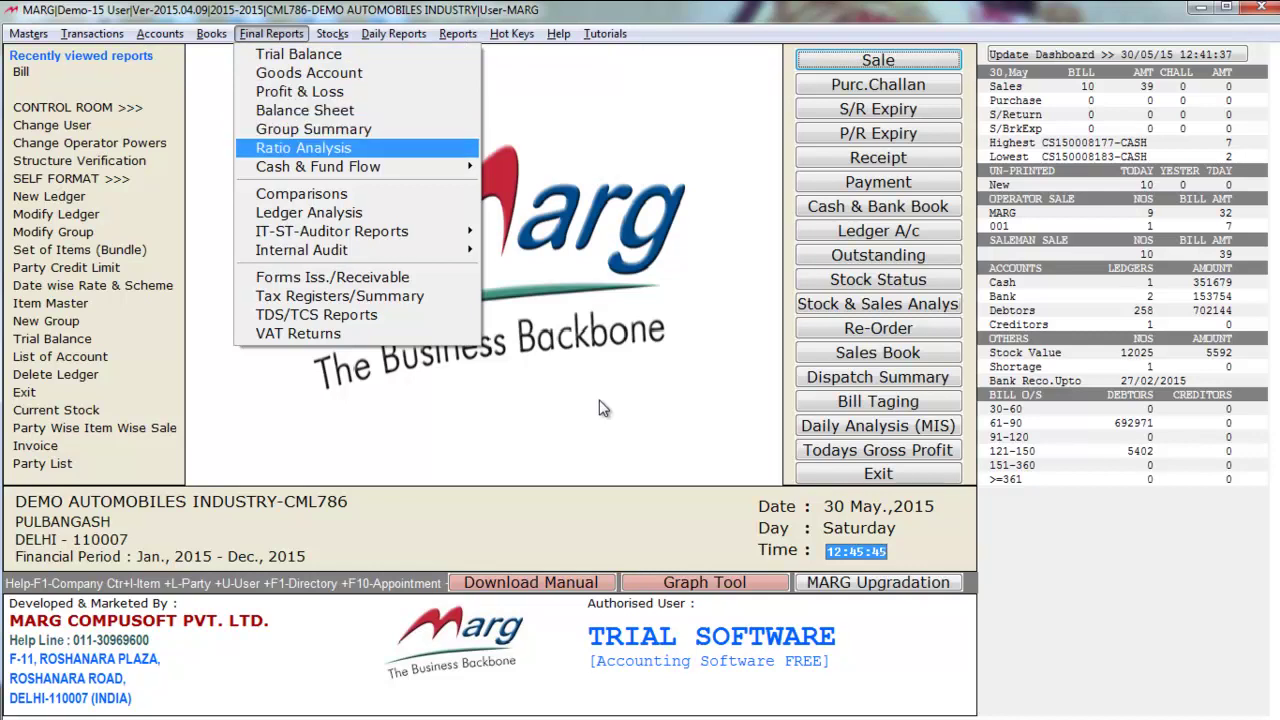
pyautogui.press('Down')
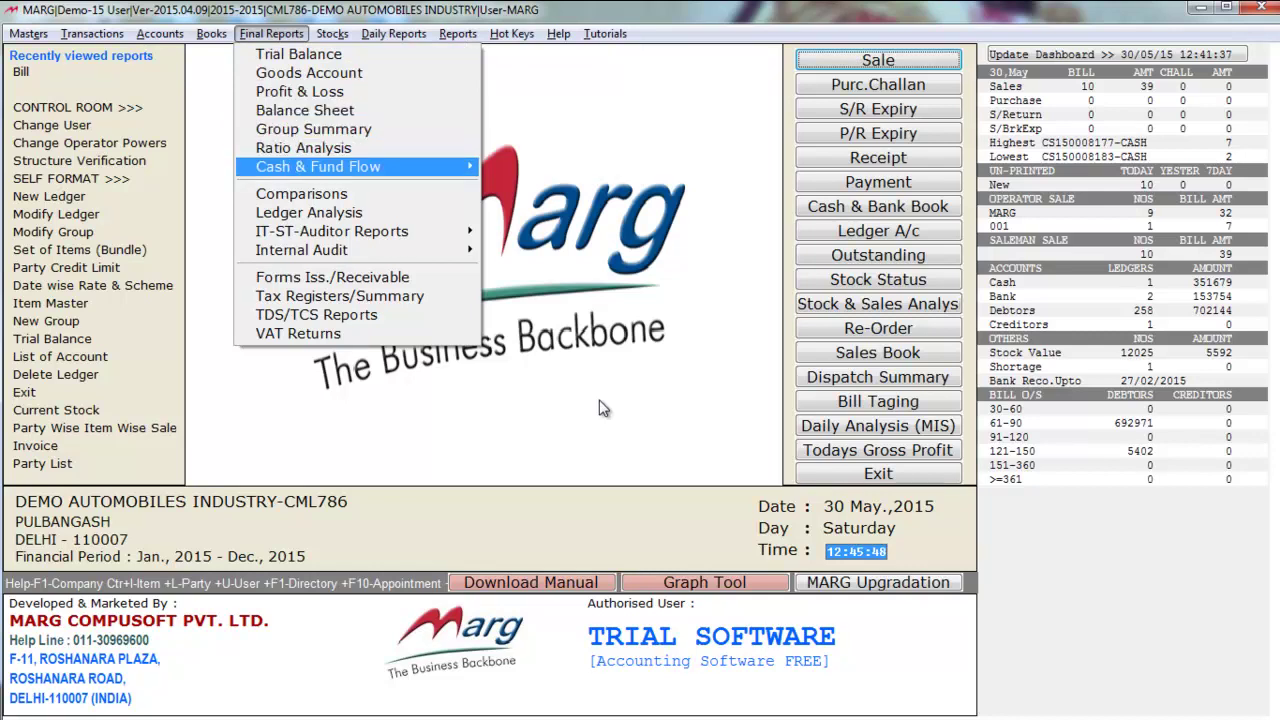
pyautogui.press('Right')
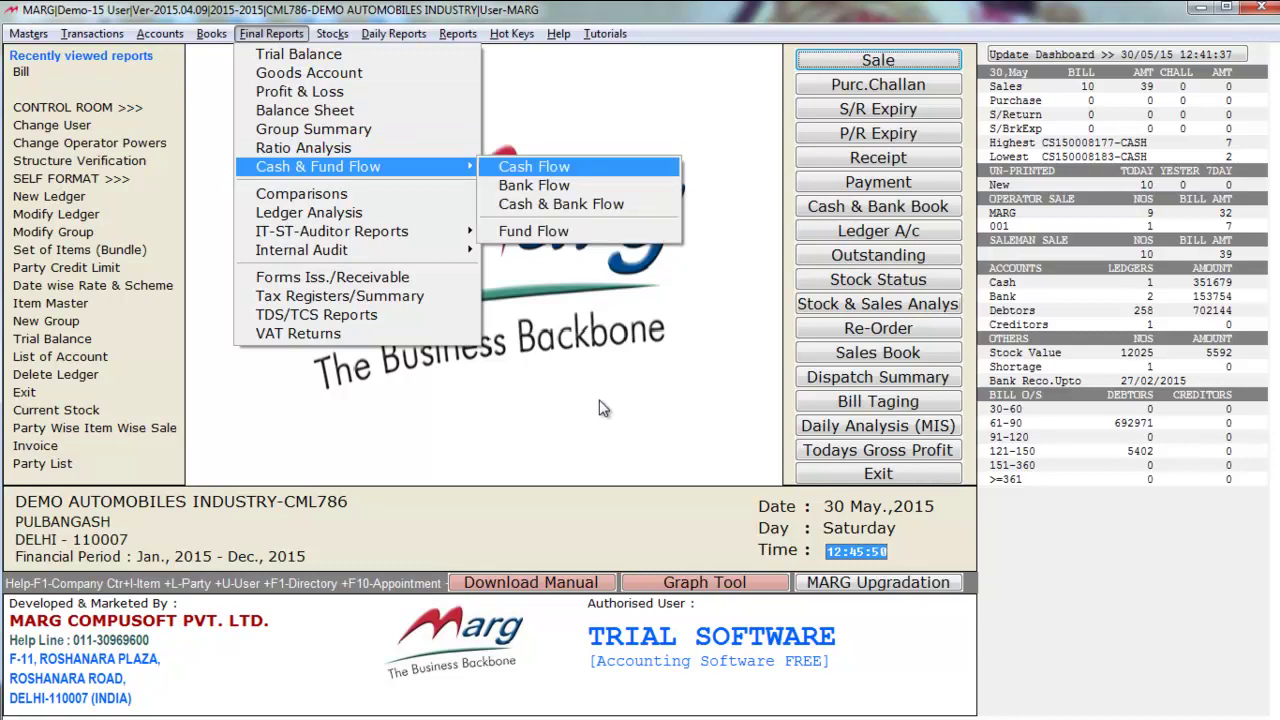
pyautogui.press('Left')
# Open VAT Returns from the final reports.
pyautogui.press('Down')
pyautogui.press('Down')
pyautogui.press('Down')
pyautogui.press('Down')
pyautogui.press('Down')
pyautogui.press('Down')
pyautogui.press('Down')
pyautogui.press('Down')
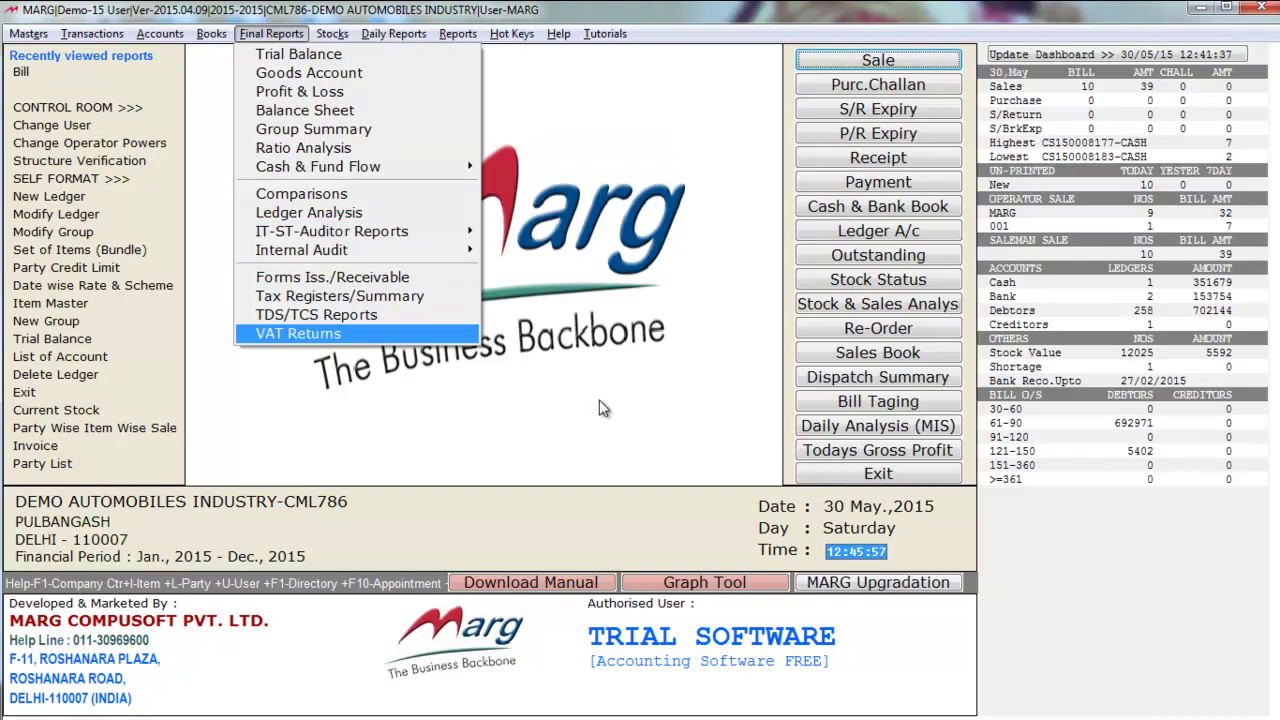
pyautogui.press('Return')
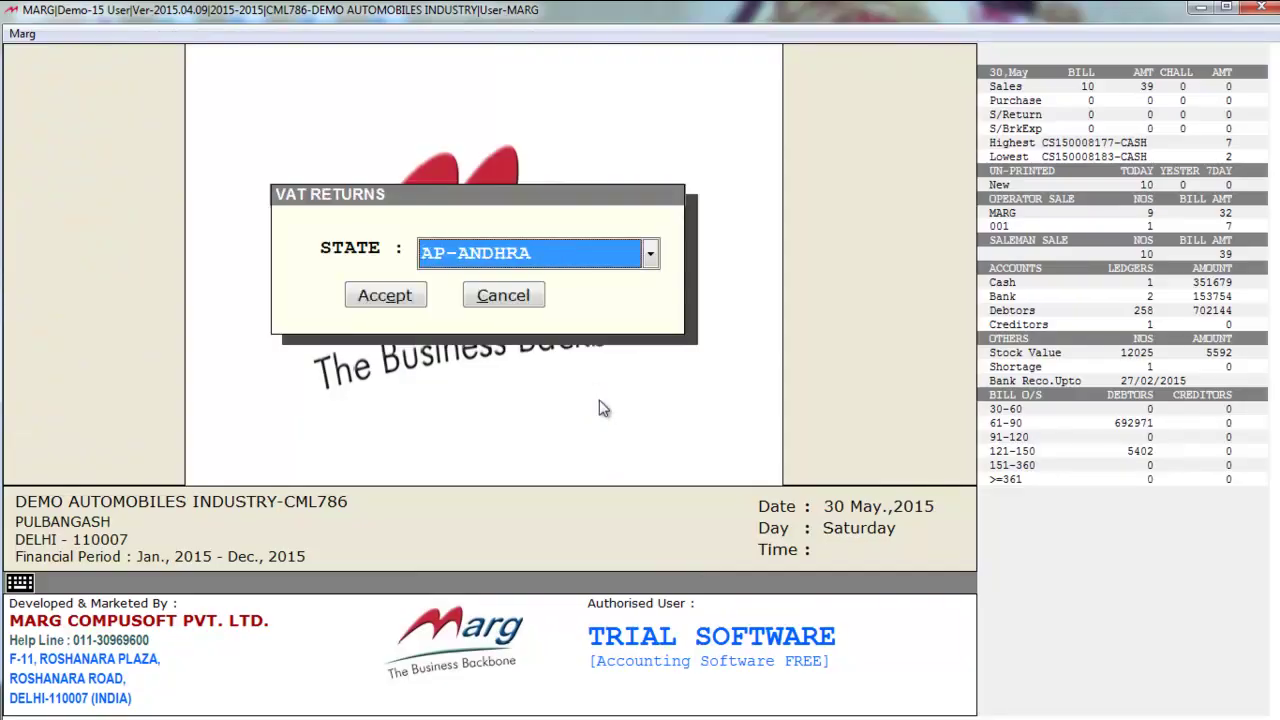
# Examine the states offered for VAT returns and leave the state return forms without running any.
pyautogui.hotkey('alt', 'Down')
pyautogui.press('Down')
pyautogui.press('Down')
pyautogui.press('Down')
pyautogui.press('Down')
pyautogui.press('Down')
pyautogui.press('Down')
pyautogui.press('Down')
pyautogui.press('Down')
pyautogui.press('Down')
pyautogui.press('Down')
pyautogui.press('Down')
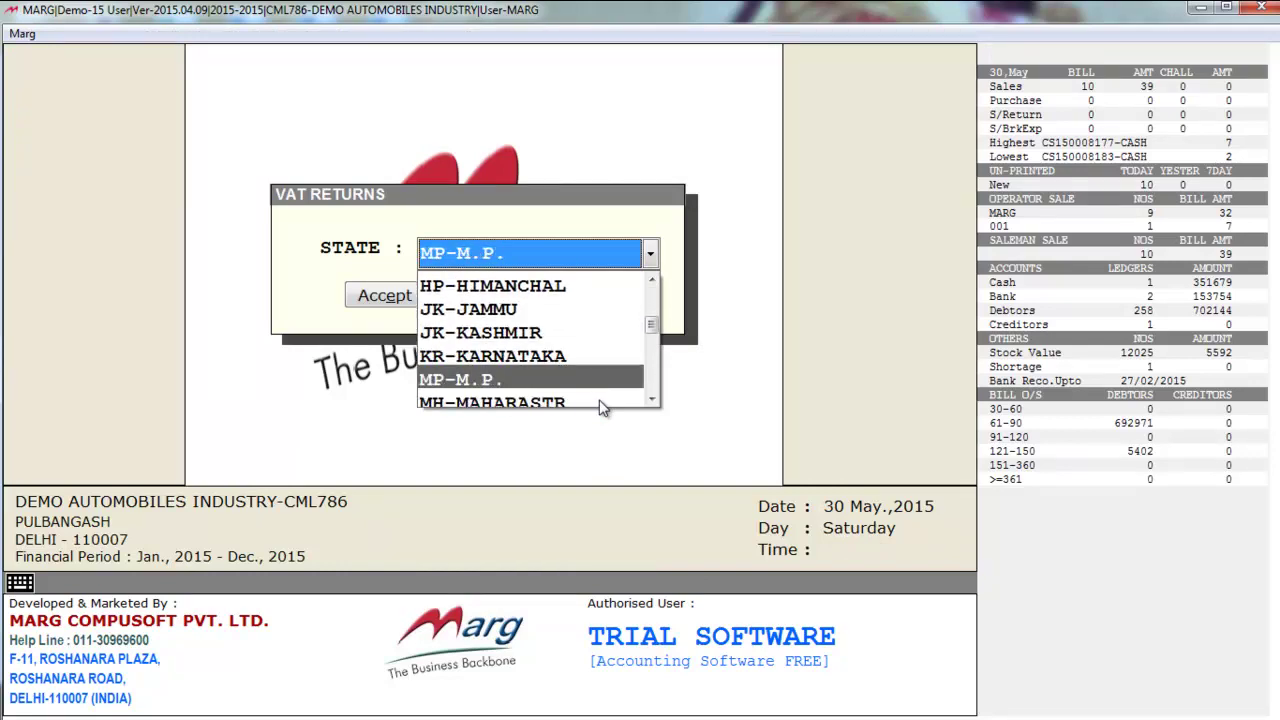
pyautogui.press('Up')
pyautogui.press('Up')
pyautogui.press('Up')
pyautogui.press('Up')
pyautogui.press('Up')
pyautogui.press('Up')
pyautogui.press('Up')
pyautogui.press('Up')
pyautogui.press('Up')
pyautogui.press('Up')
pyautogui.press('Up')
pyautogui.press('Down')
pyautogui.press('Down')
pyautogui.press('Down')
pyautogui.press('Down')
pyautogui.press('Down')
pyautogui.press('Down')
pyautogui.press('Down')
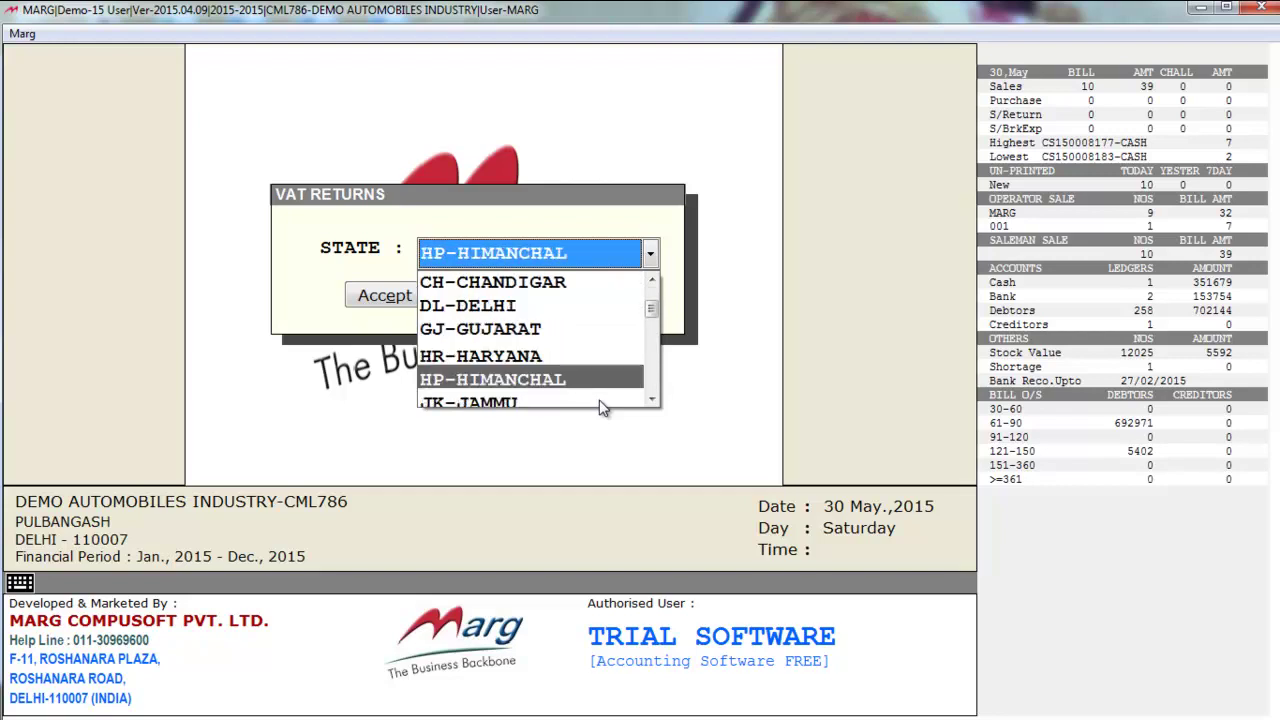
pyautogui.press('Down')
pyautogui.press('Down')
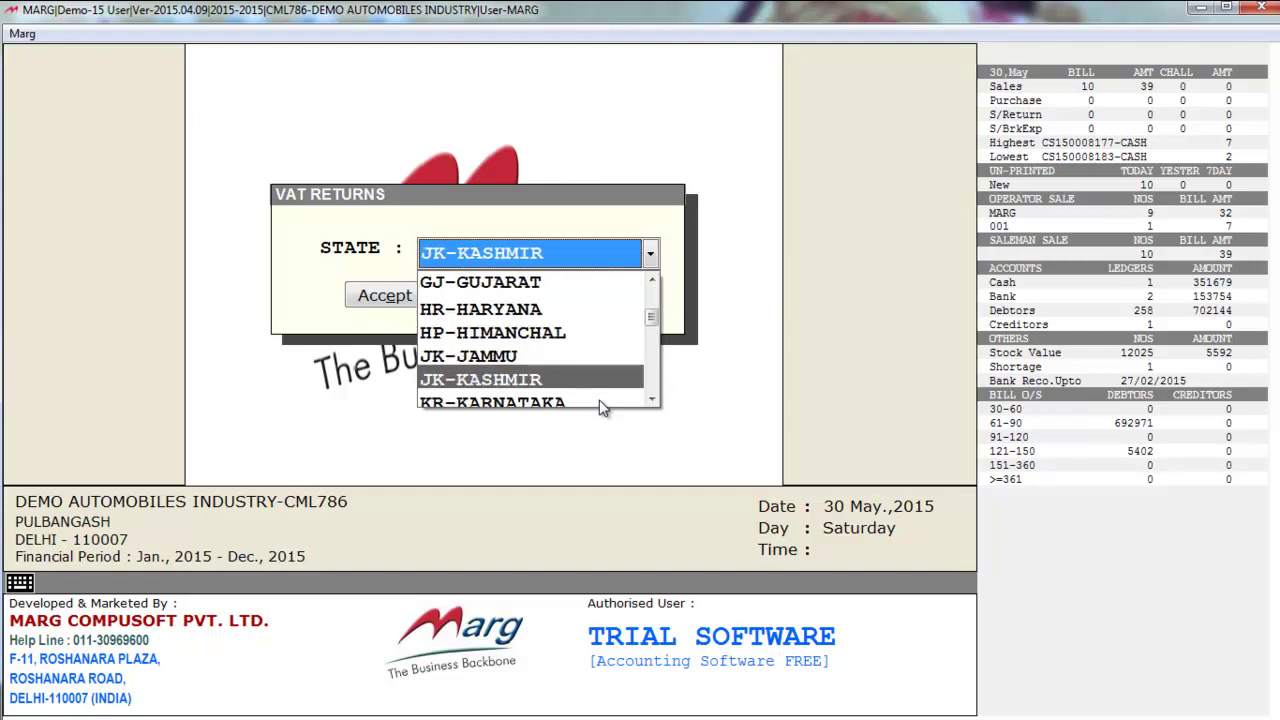
pyautogui.press('Up')
pyautogui.press('Up')
pyautogui.press('Up')
pyautogui.press('Up')
pyautogui.press('Up')
pyautogui.press('Up')
pyautogui.press('Up')
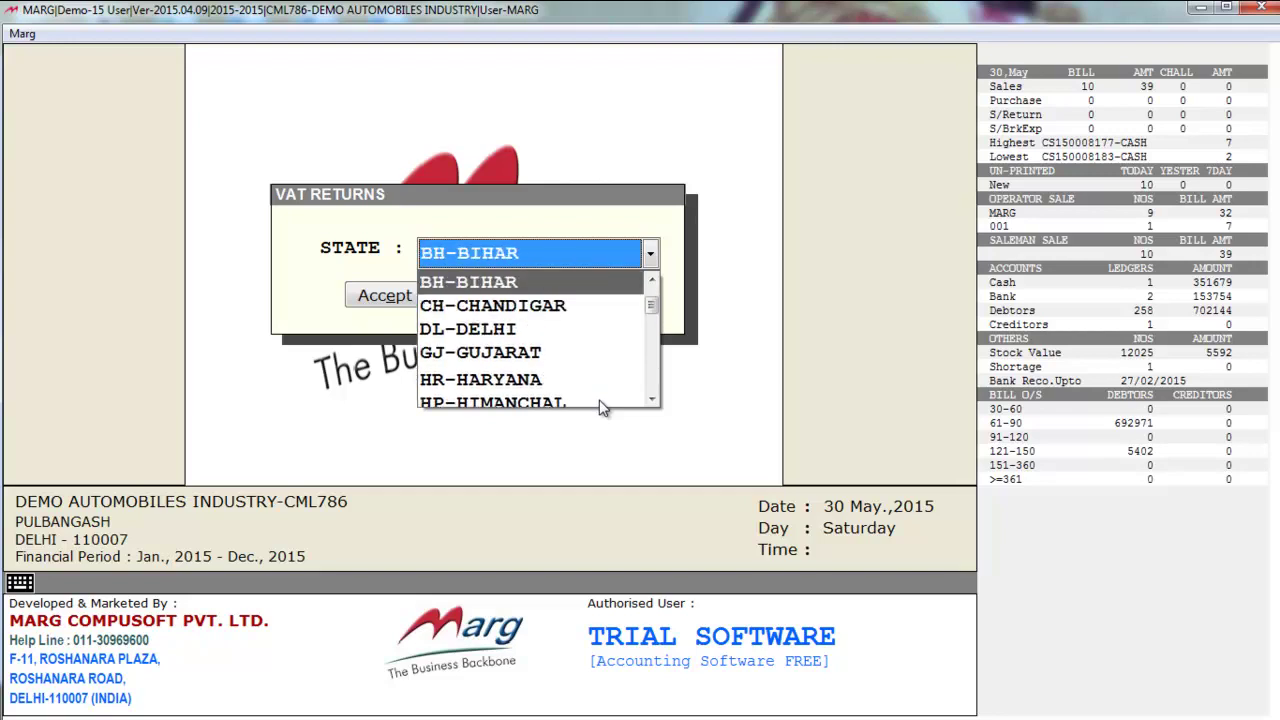
pyautogui.press('Escape')
pyautogui.press('Escape')
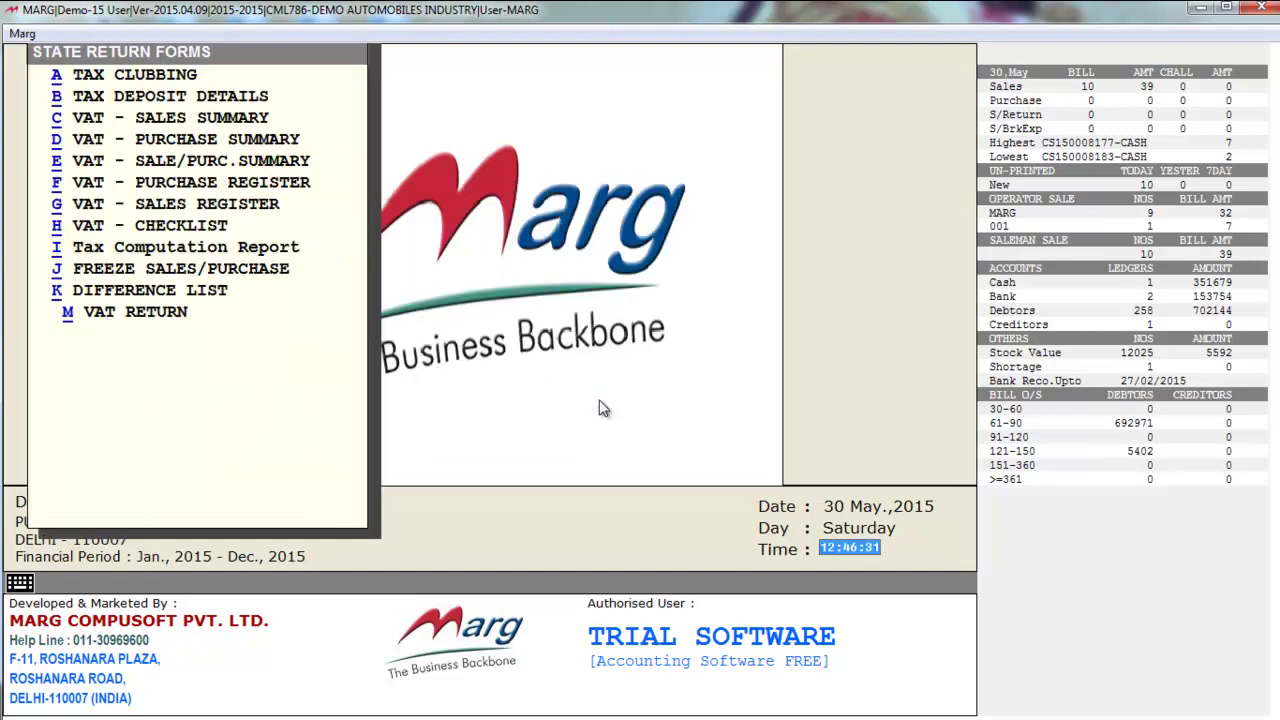
pyautogui.press('Escape')
# Review the available stock reports, from Current Stock and Stock Valuation to the stock level and Stock Ageing reports.
pyautogui.hotkey('alt', 's')
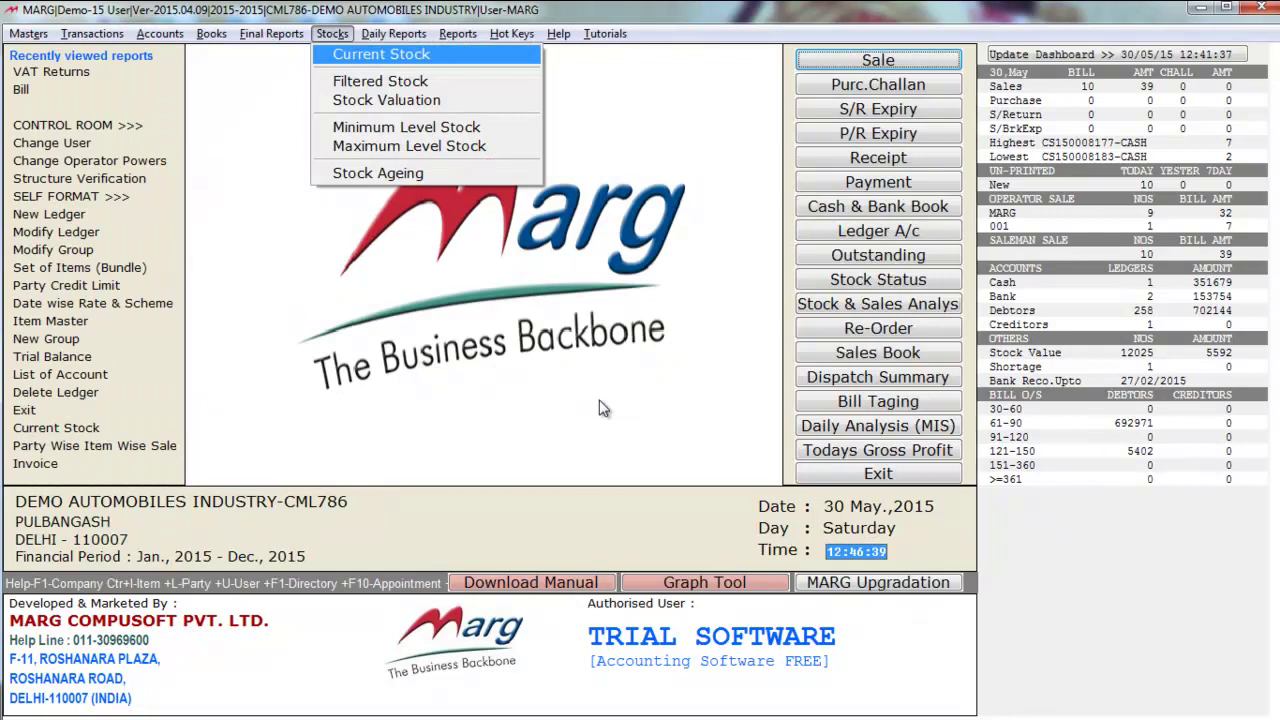
pyautogui.press('Down')
pyautogui.press('Down')
pyautogui.press('Down')
pyautogui.press('Down')
pyautogui.press('Up')
pyautogui.press('Up')
pyautogui.press('Up')
pyautogui.press('Up')
pyautogui.press('Down')
pyautogui.press('Down')
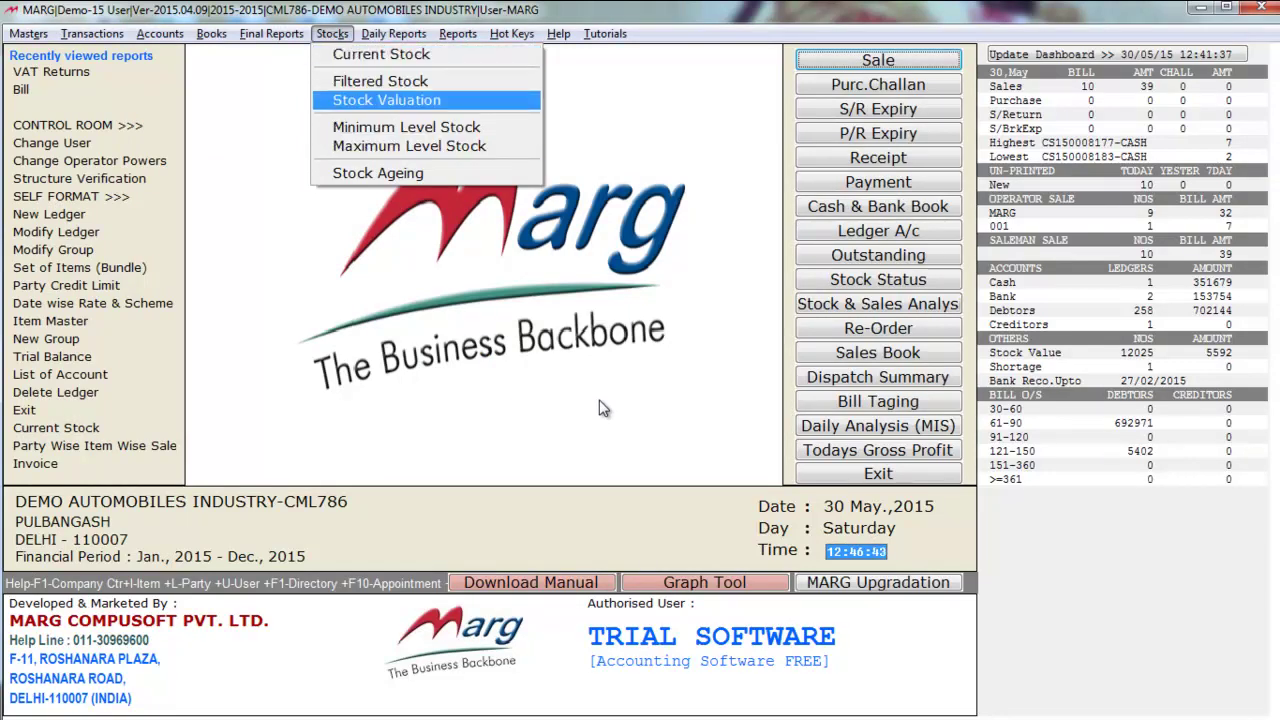
pyautogui.press('Down')
pyautogui.press('Down')
pyautogui.press('Up')
pyautogui.press('Up')
pyautogui.press('Up')
pyautogui.press('Up')
pyautogui.press('Up')
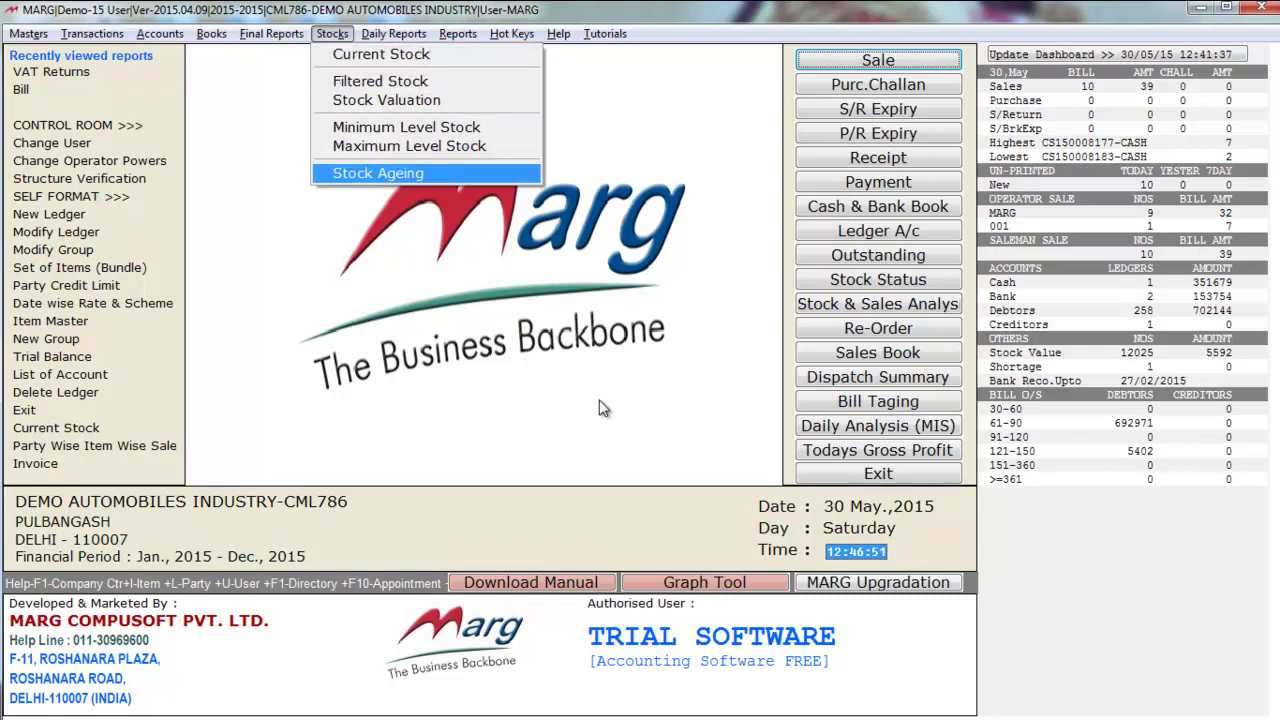
pyautogui.press('Up')
# Review the available daily sale reports, from the payment mode, saleman and party reports to the brand, day-wise and supplier-wise summaries.
pyautogui.press('Right')
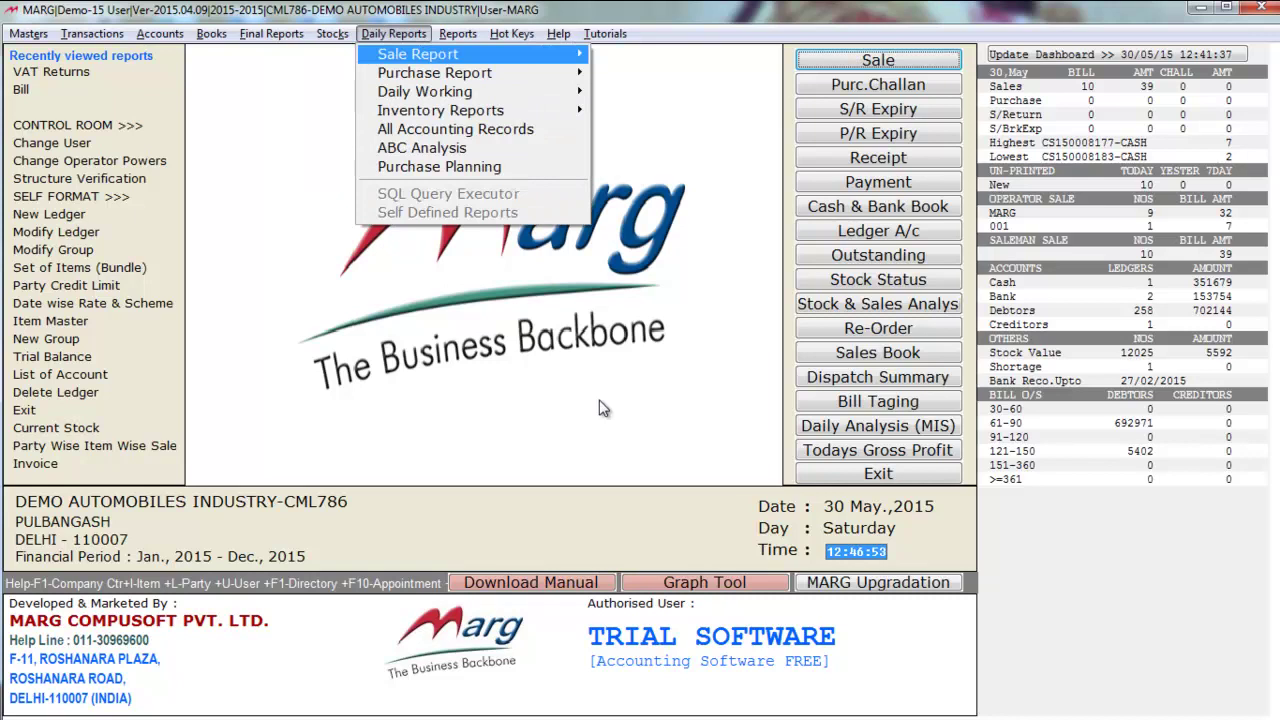
pyautogui.press('Down')
pyautogui.press('Up')
pyautogui.press('Right')
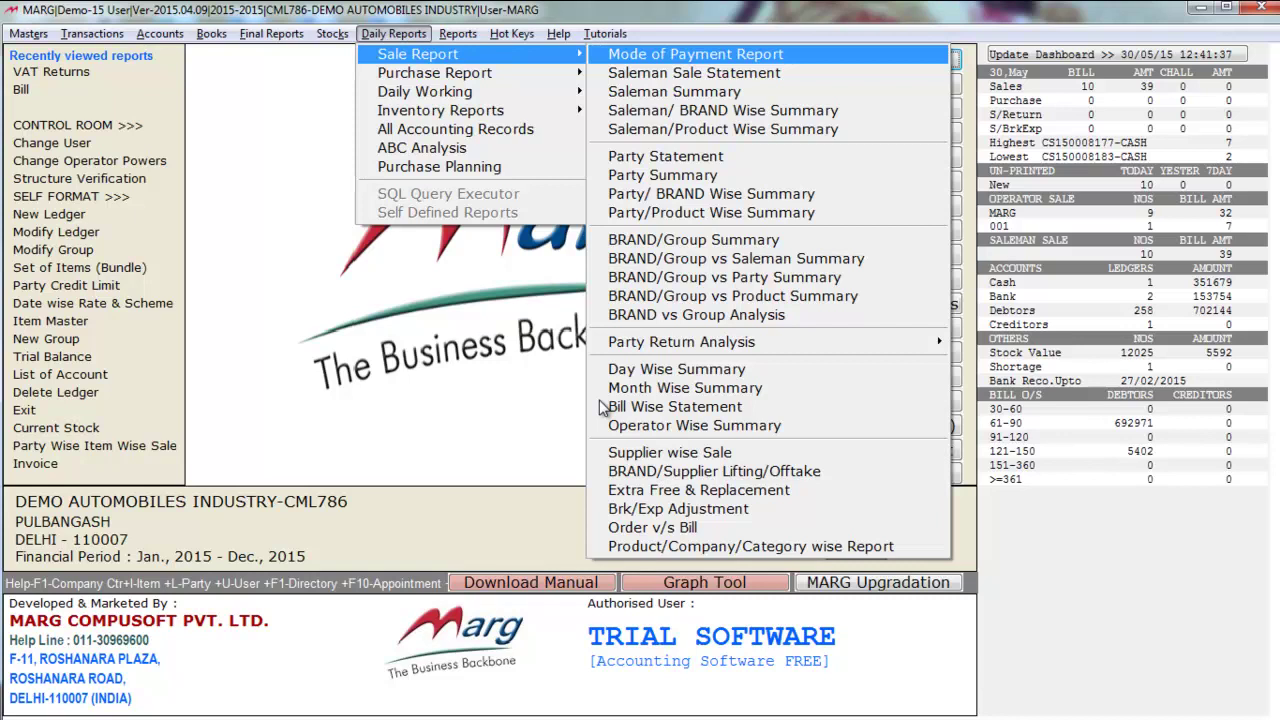
pyautogui.press('Down')
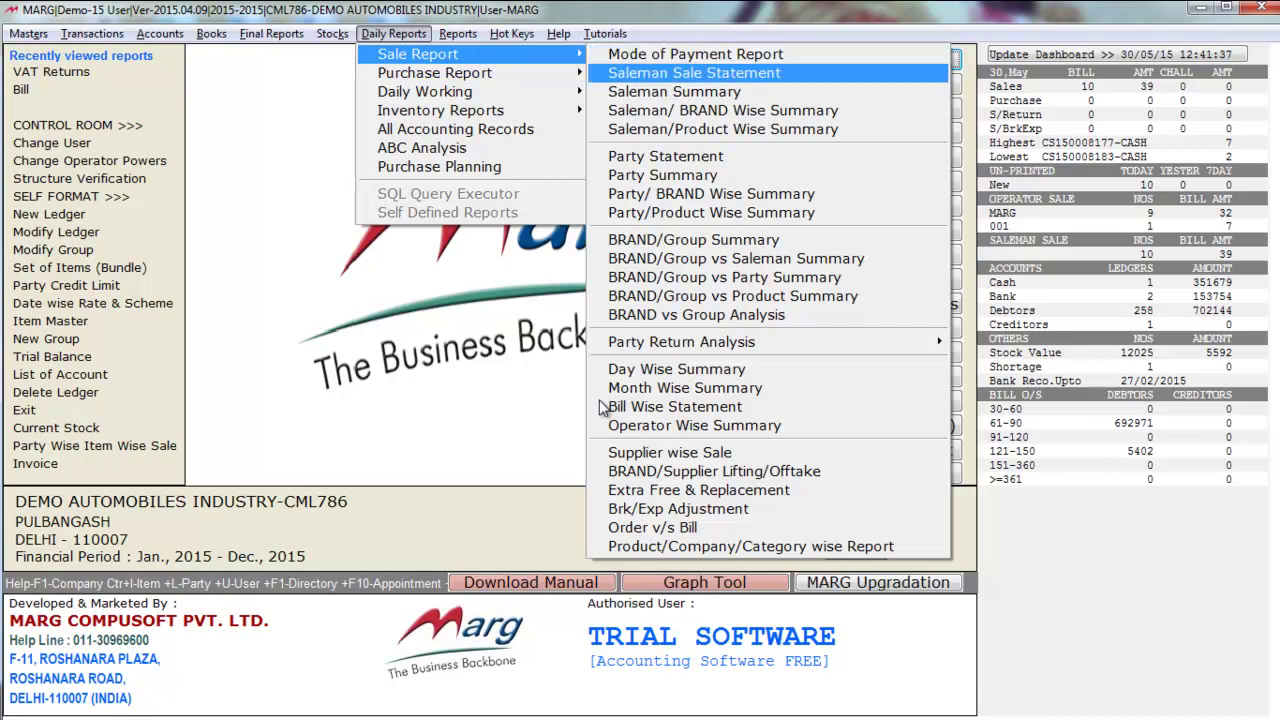
pyautogui.press('Down')
pyautogui.press('Down')
pyautogui.press('Down')
pyautogui.press('Down')
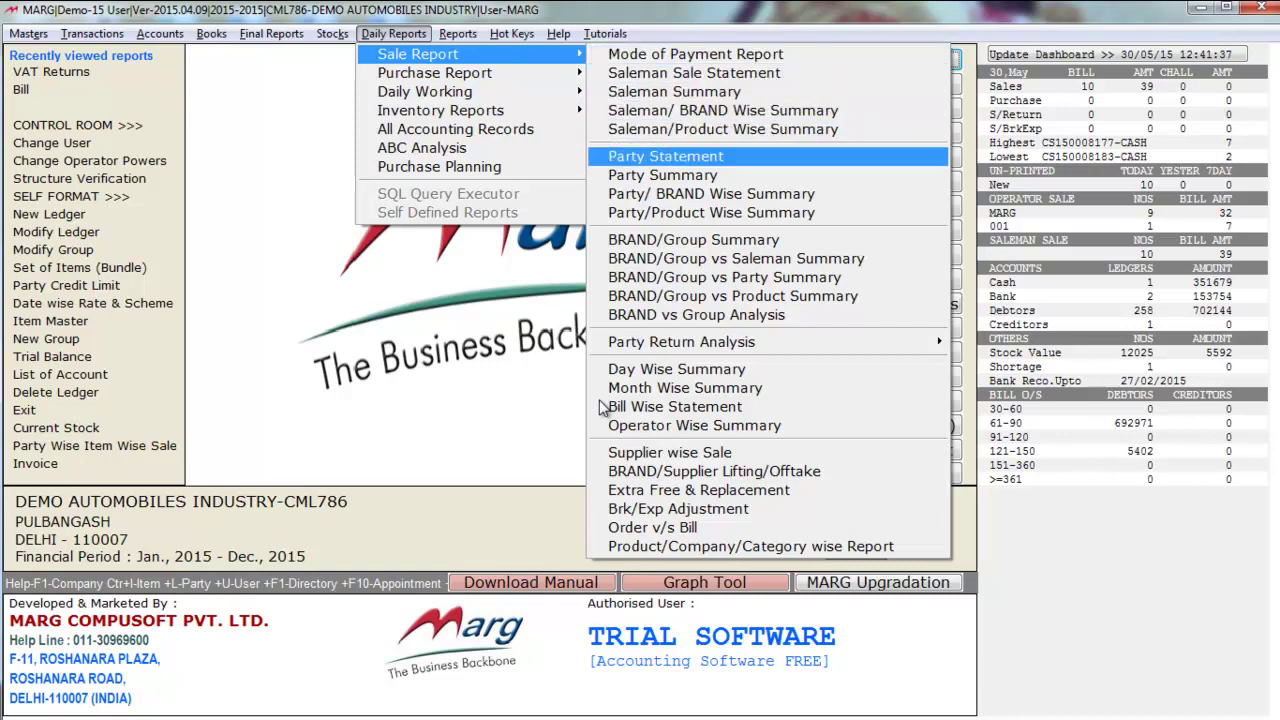
pyautogui.press('Up')
pyautogui.press('Up')
pyautogui.press('Up')
pyautogui.press('Up')
pyautogui.press('Up')
pyautogui.press('Up')
pyautogui.press('Up')
pyautogui.press('Up')
pyautogui.press('Up')
pyautogui.press('Up')
pyautogui.press('Up')
pyautogui.press('Up')
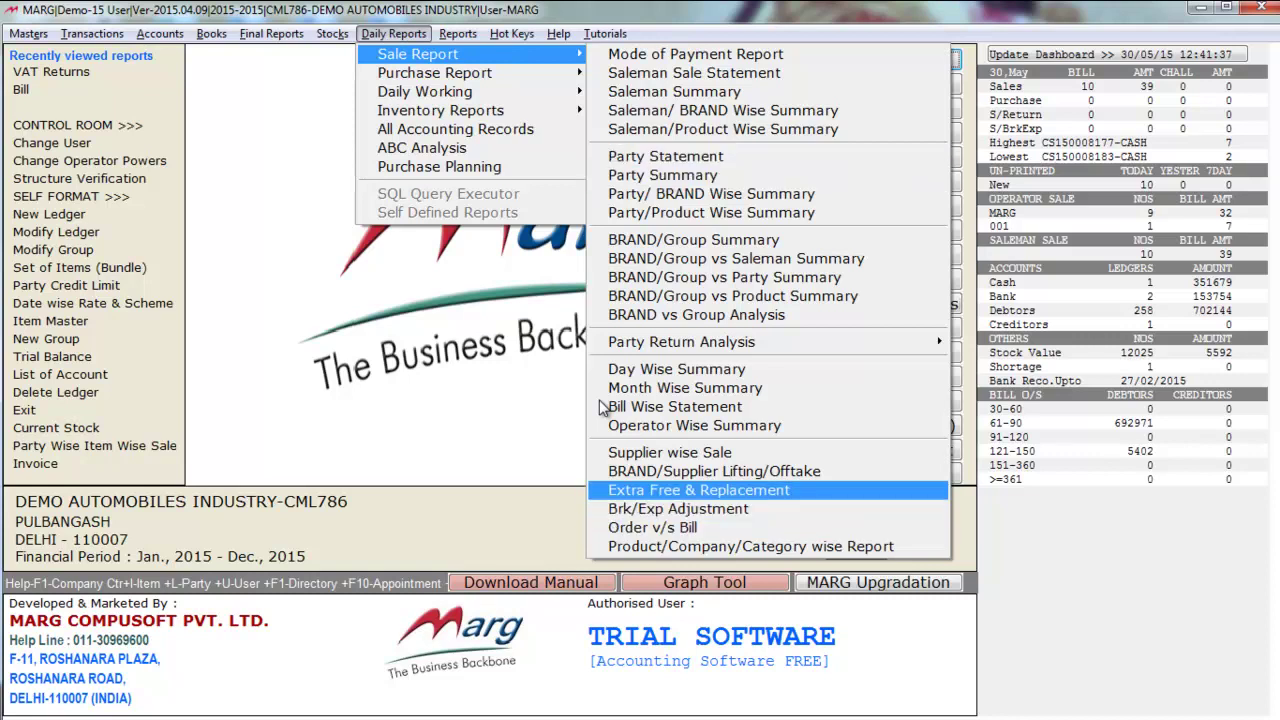
pyautogui.press('Up')
pyautogui.press('Up')
pyautogui.press('Up')
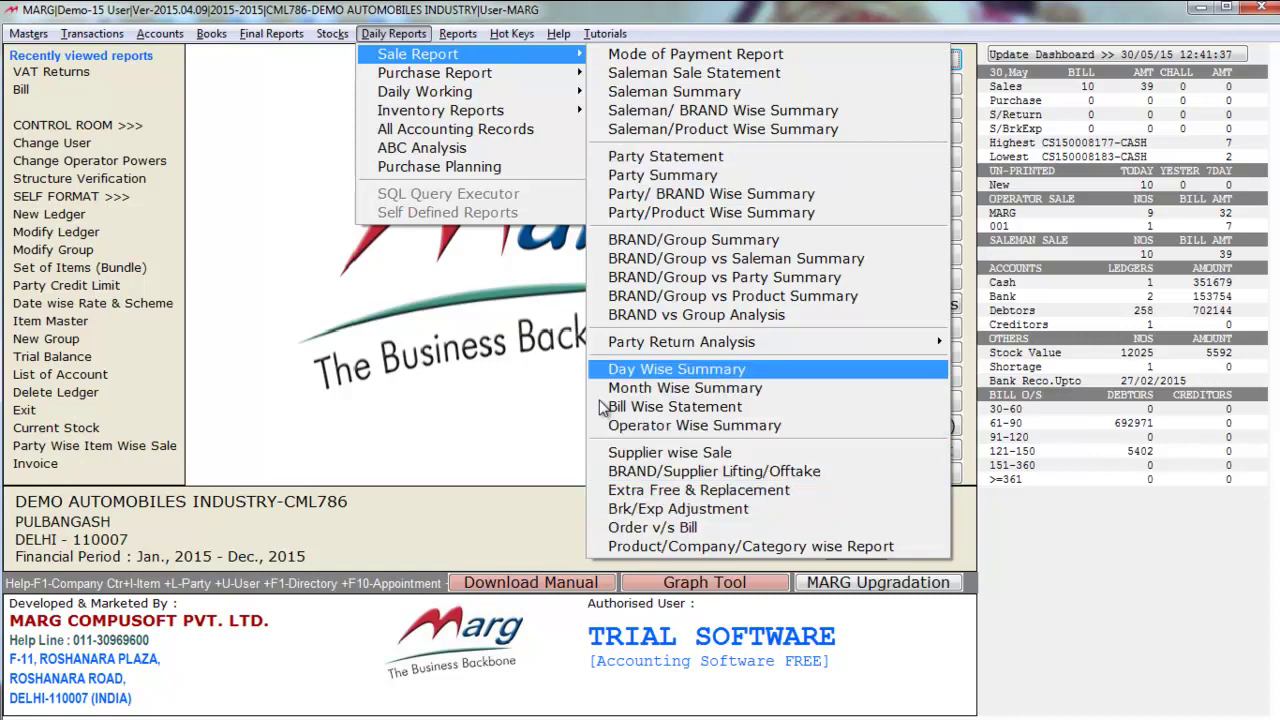
# Review the daily purchase reports, covering the day, month, bill, supplier and brand wise statements and the purchase checking statements.
pyautogui.press('Left')
pyautogui.press('Down')
pyautogui.press('Right')
pyautogui.press('Down')
pyautogui.press('Down')
pyautogui.press('Down')
pyautogui.press('Down')
pyautogui.press('Down')
pyautogui.press('Down')
pyautogui.press('Down')
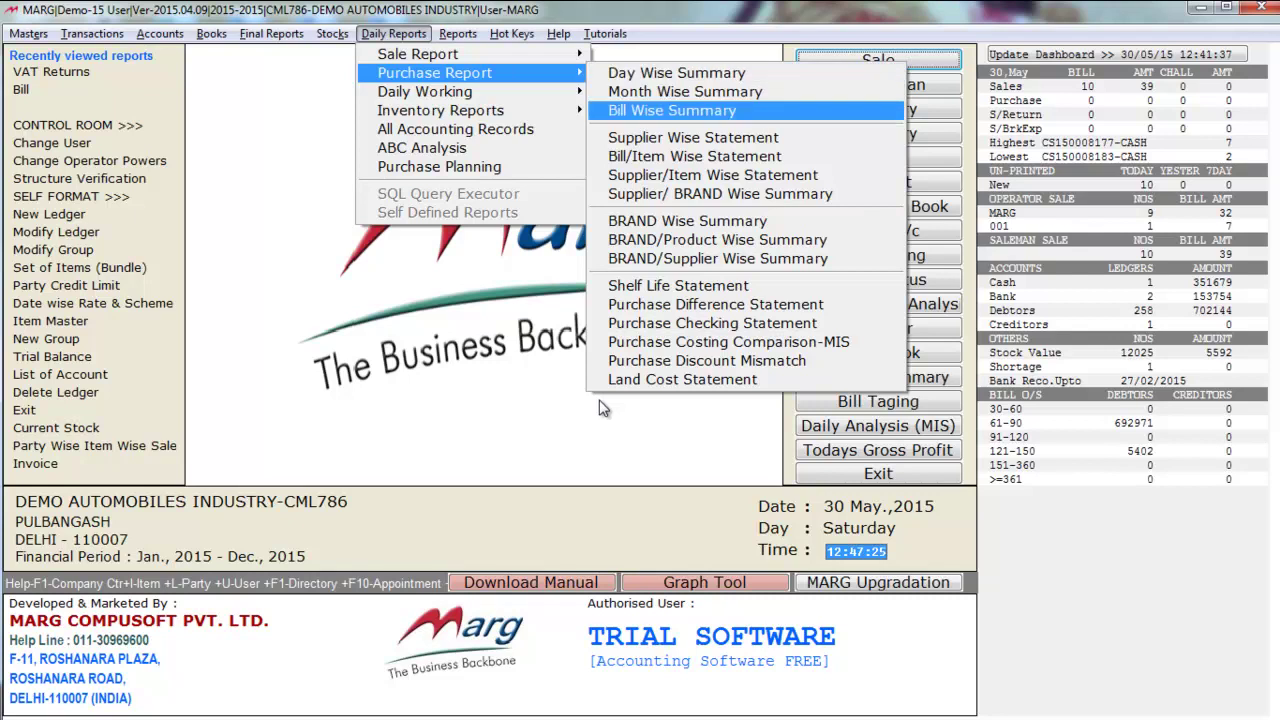
pyautogui.press('Up')
pyautogui.press('Up')
pyautogui.press('Up')
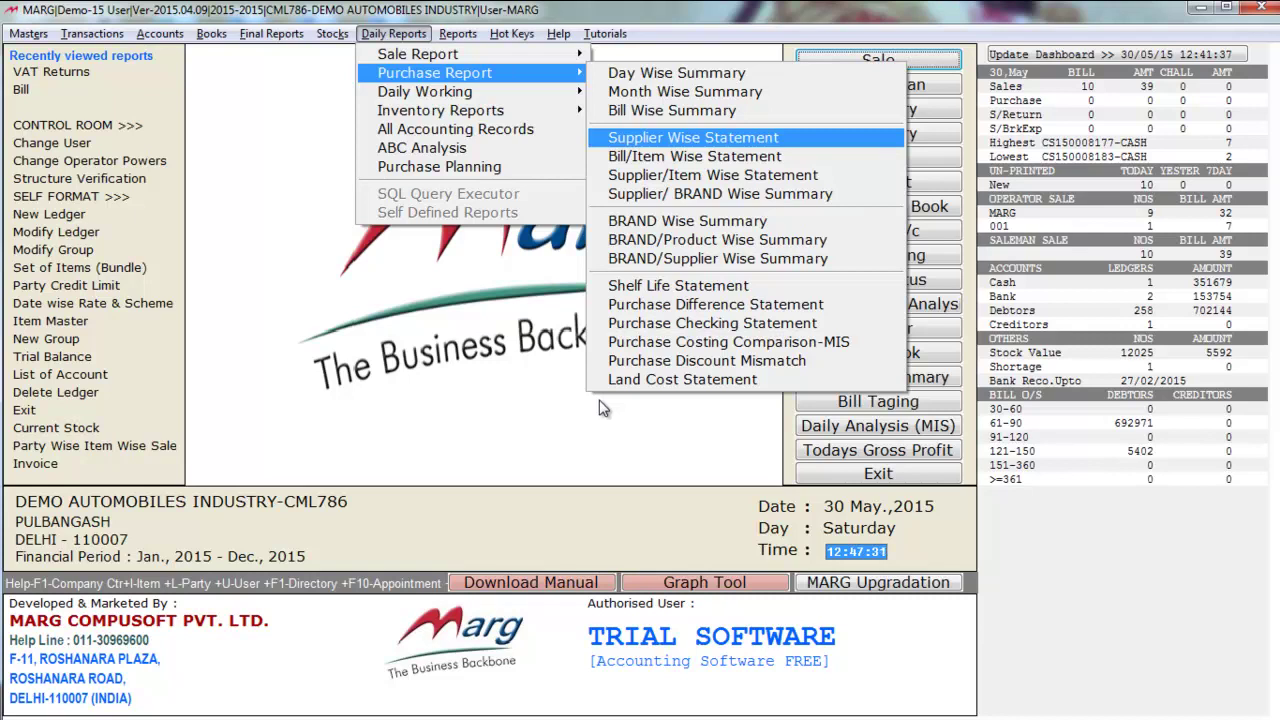
pyautogui.press('Up')
pyautogui.press('Up')
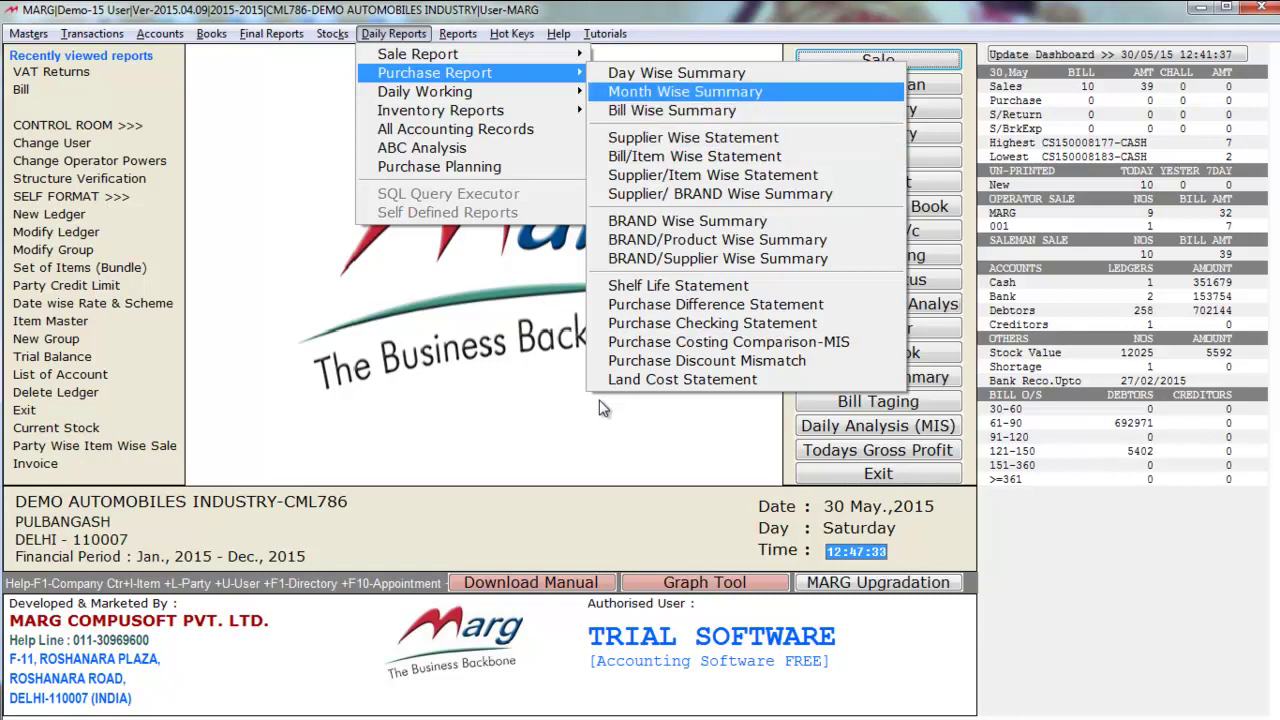
pyautogui.press('Down')
pyautogui.press('Down')
pyautogui.press('Down')
pyautogui.press('Down')
pyautogui.press('Up')
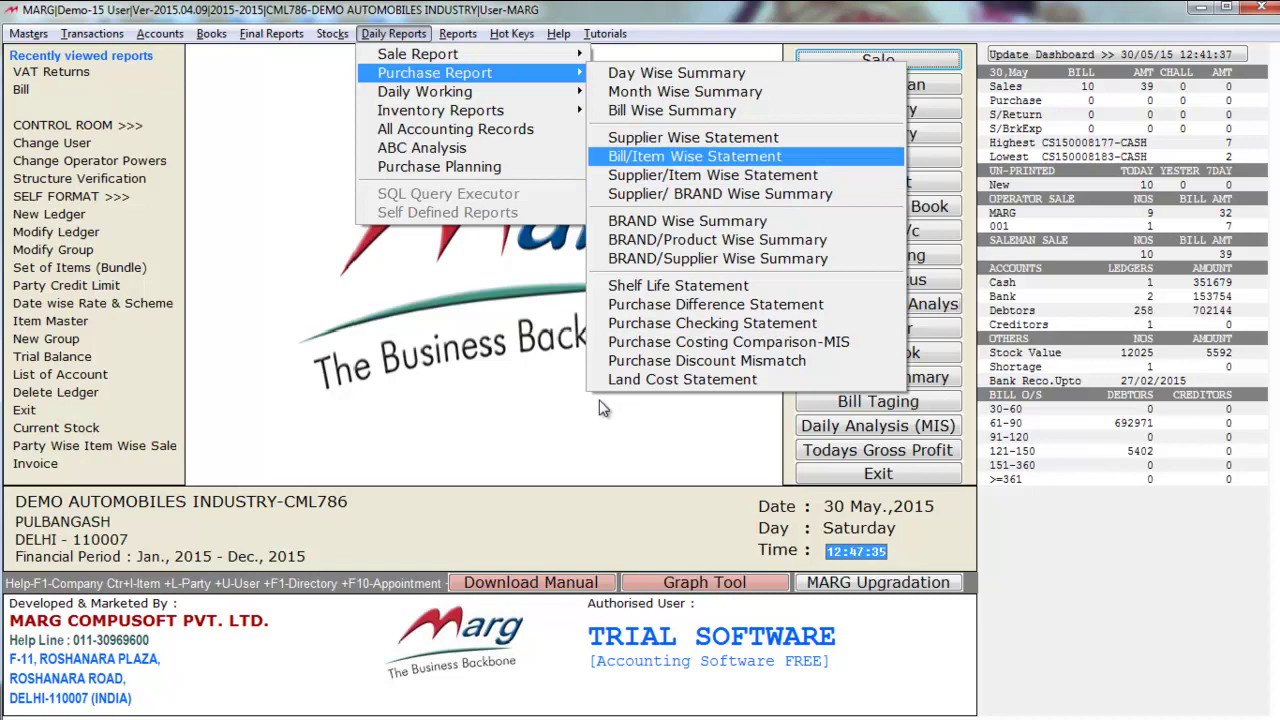
pyautogui.press('Down')
pyautogui.press('Down')
pyautogui.press('Down')
pyautogui.press('Down')
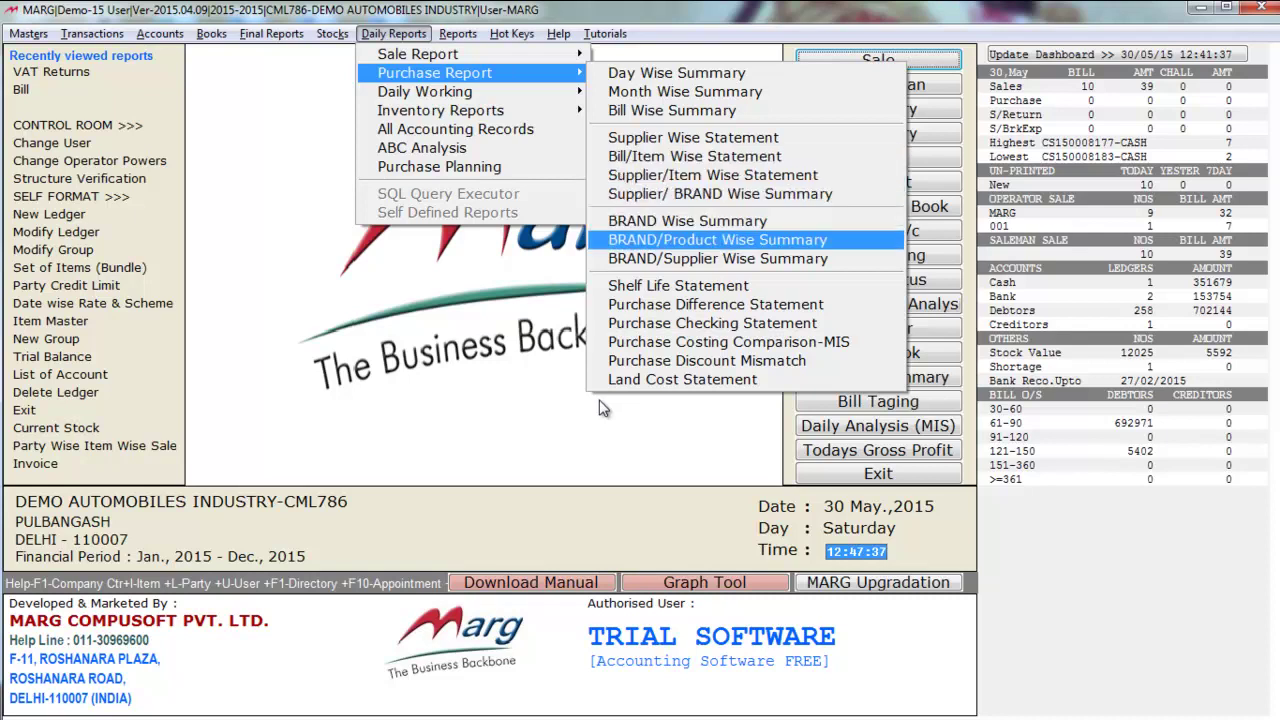
pyautogui.press('Down')
pyautogui.press('Down')
pyautogui.press('Down')
# Review the Daily Working reports, including Dispatch Summary, Multi Bill/Other Printing, Re-order Management and Stock & Sale Analysis.
pyautogui.press('Left')
pyautogui.press('Down')
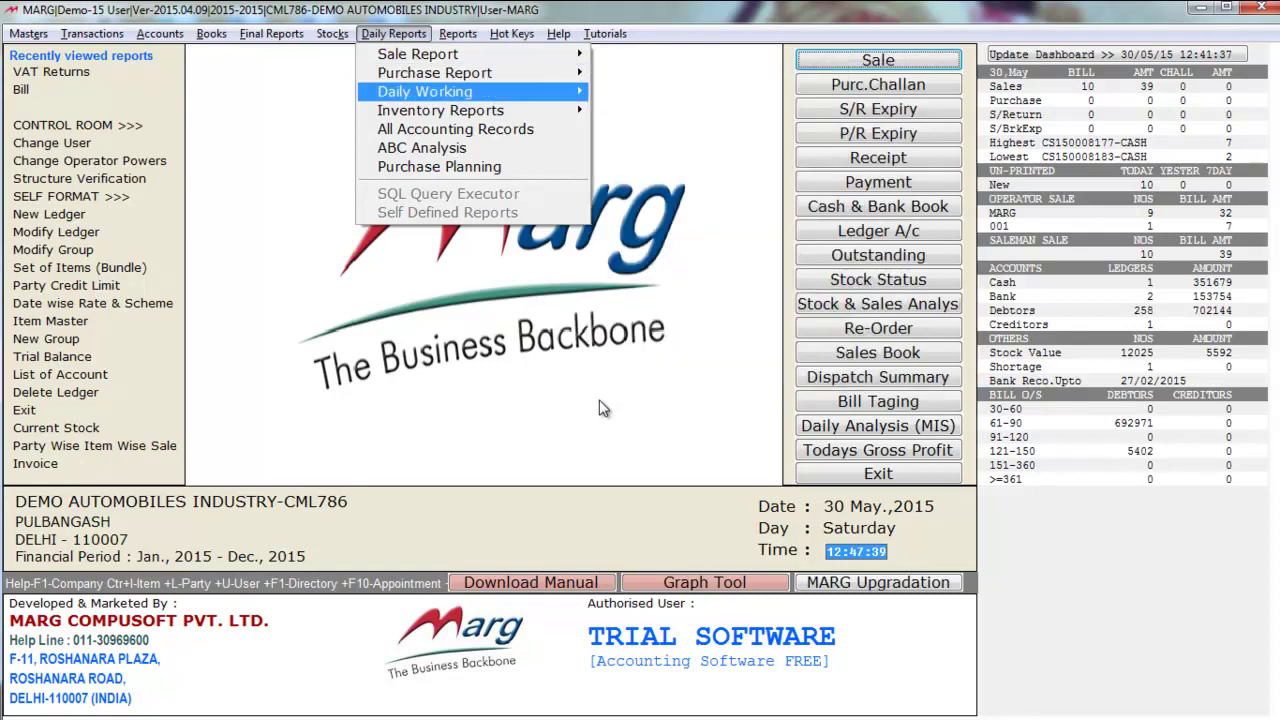
pyautogui.press('Right')
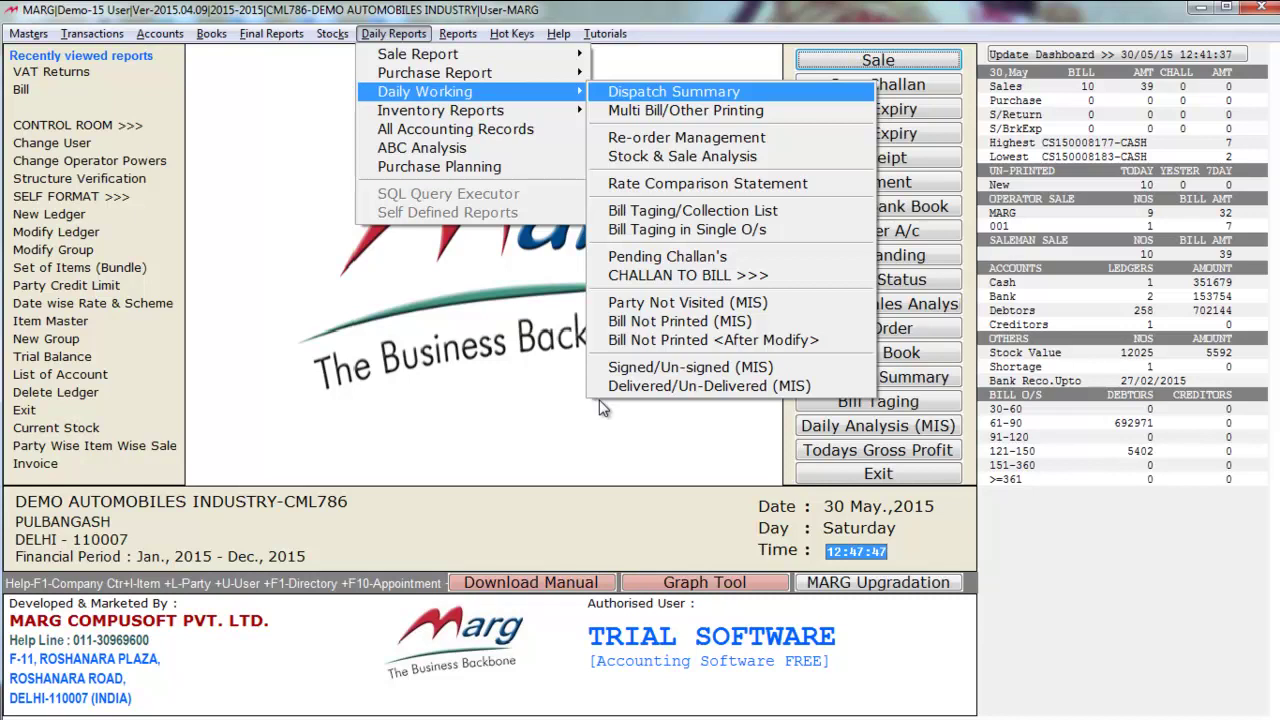
pyautogui.press('Down')
pyautogui.press('Down')
pyautogui.press('Down')
# Review the daily Inventory Reports, from Today's Sale, Purchase, Closing and Negative Stock Report to the Barcode Printing options.
pyautogui.press('Left')
pyautogui.press('Down')
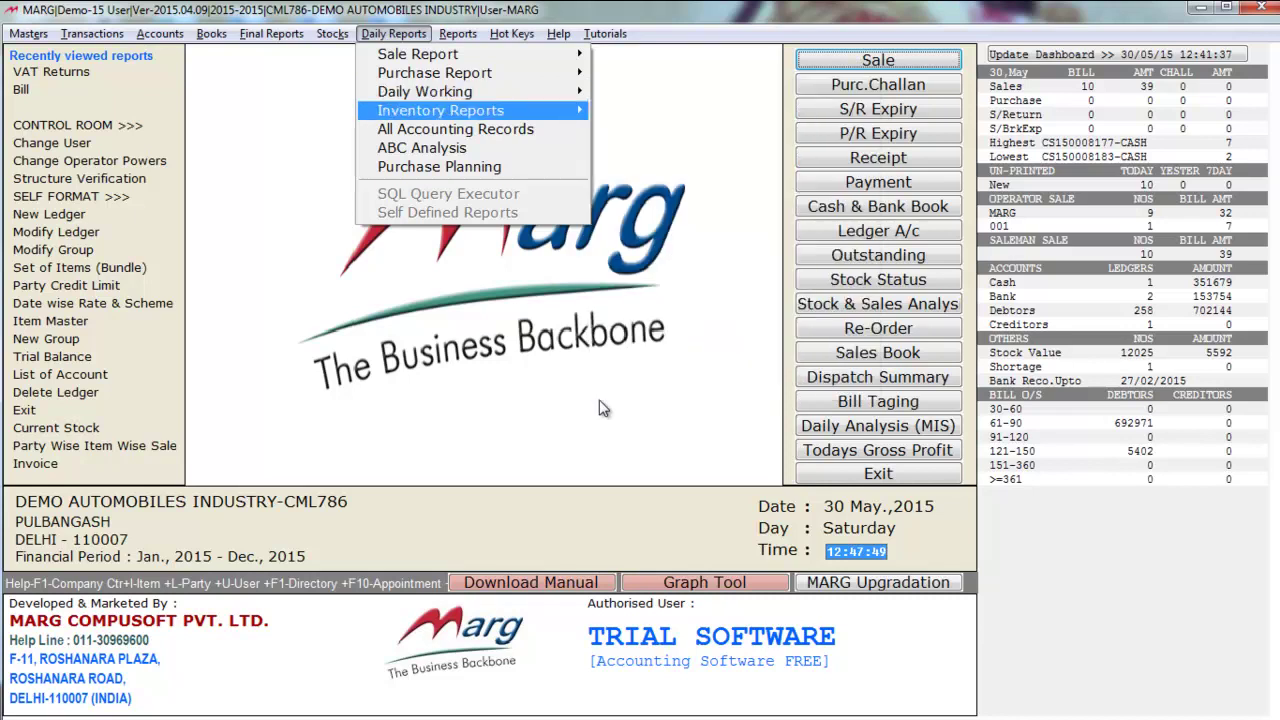
pyautogui.press('Right')
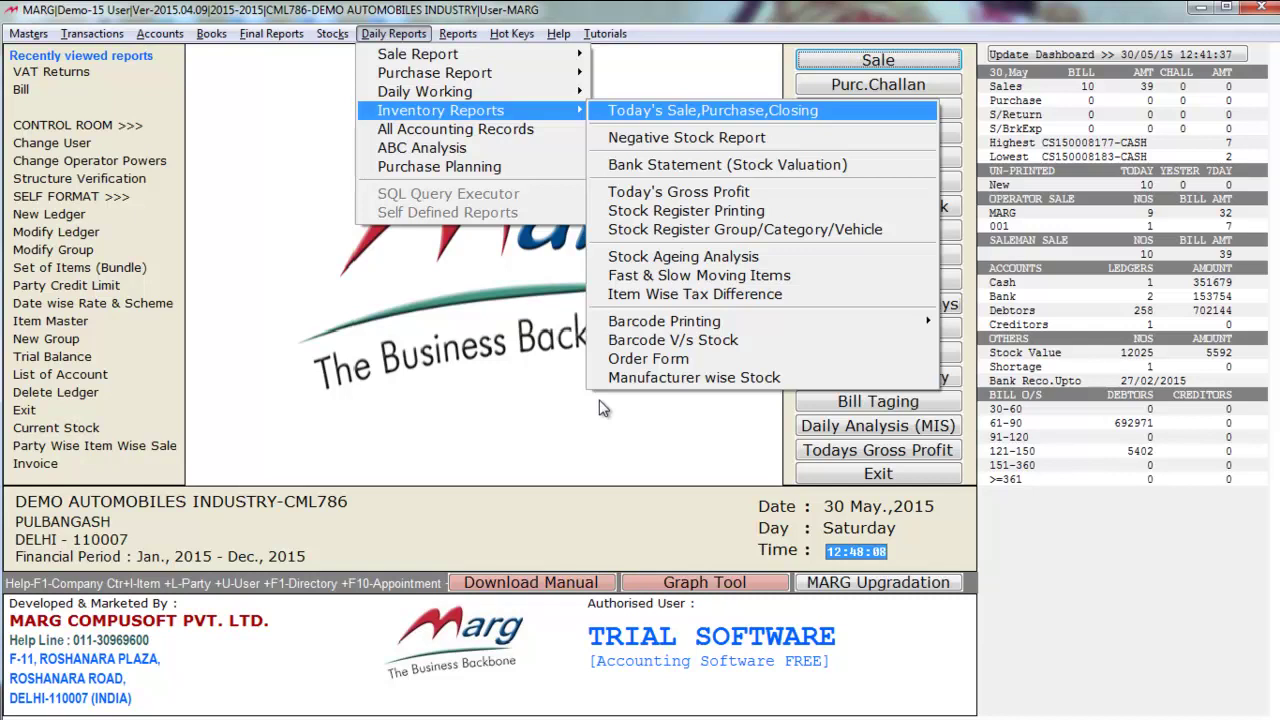
pyautogui.press('Down')
pyautogui.press('Down')
pyautogui.press('Down')
pyautogui.press('Down')
pyautogui.press('Down')
pyautogui.press('Down')
pyautogui.press('Down')
pyautogui.press('Down')
pyautogui.press('Up')
pyautogui.press('Up')
pyautogui.press('Up')
pyautogui.press('Up')
pyautogui.press('Up')
pyautogui.press('Down')
pyautogui.press('Down')
pyautogui.press('Down')
pyautogui.press('Down')
pyautogui.press('Down')
pyautogui.press('Down')
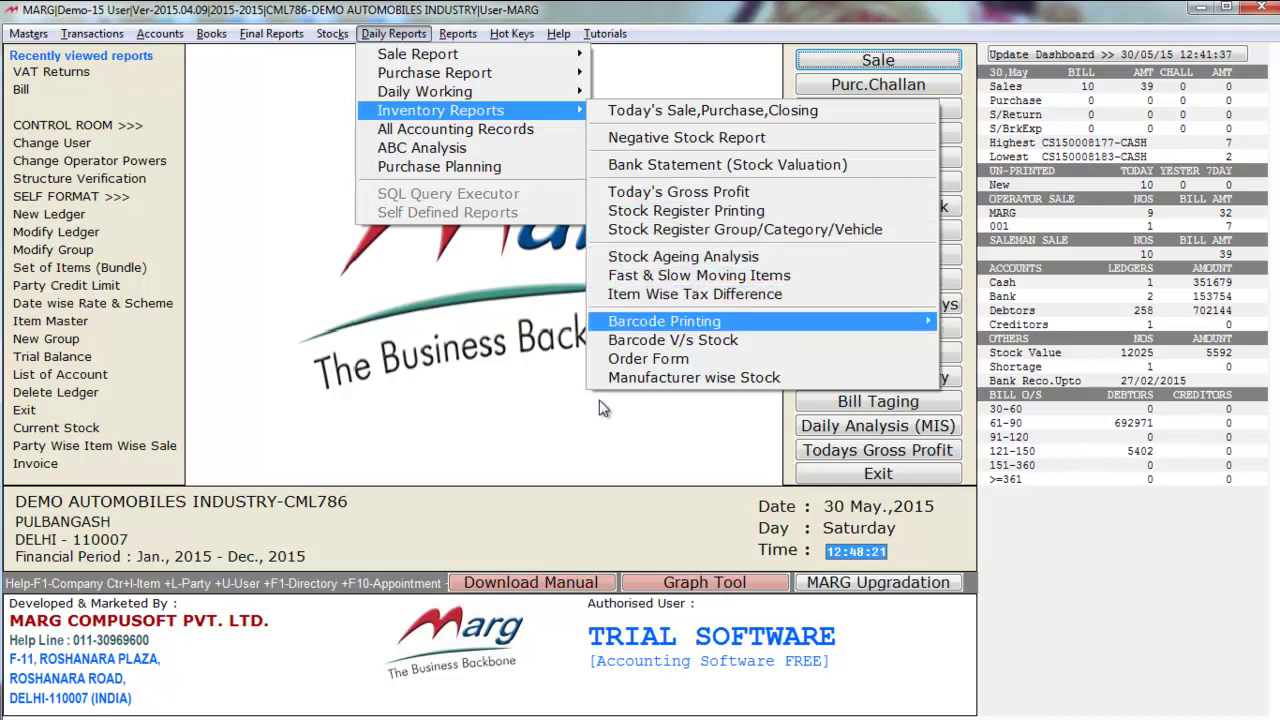
# Examine the Stock Ageing Analysis and Fast & Slow Moving Items entries among the daily inventory reports.
pyautogui.press('Up')
pyautogui.press('Up')
pyautogui.press('Up')
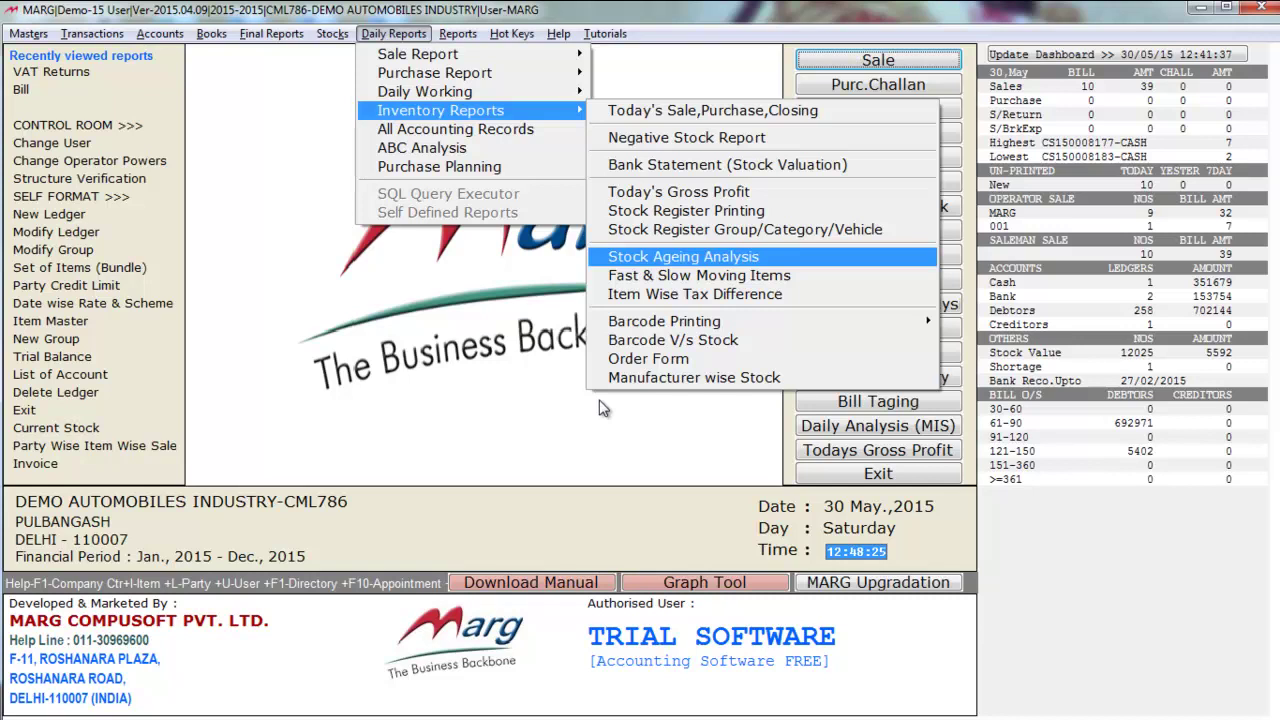
pyautogui.press('Down')
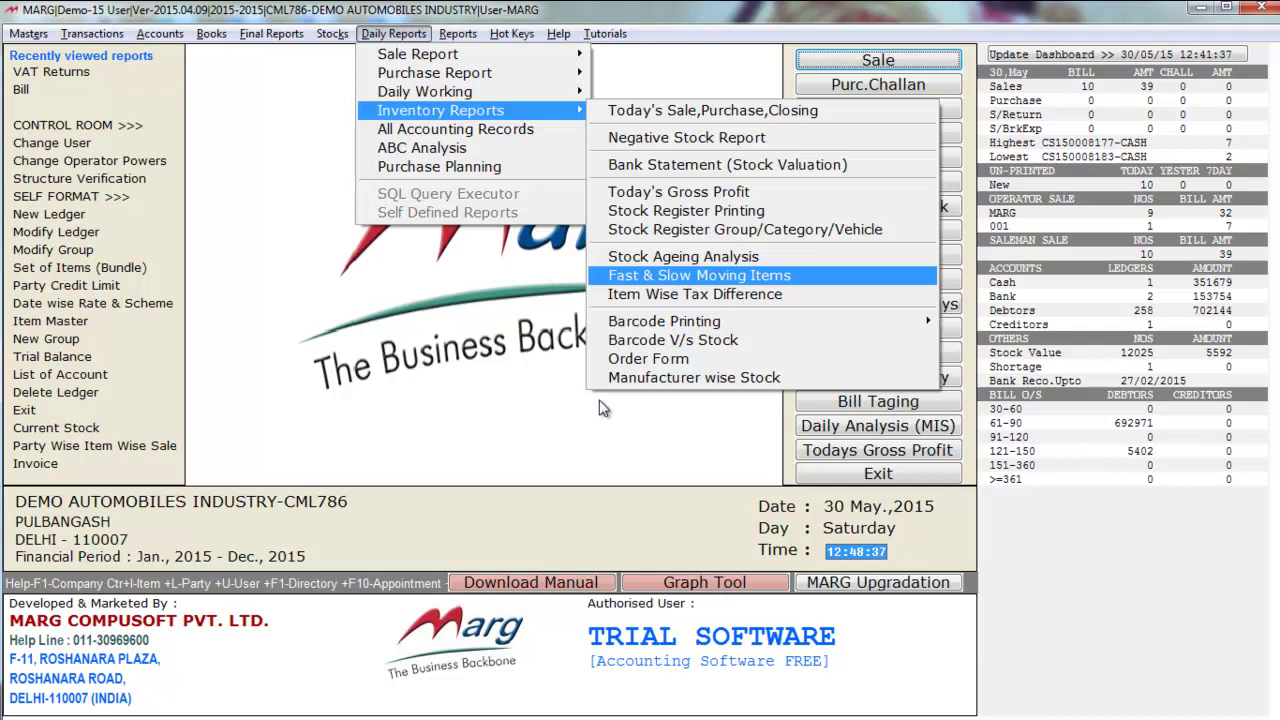
pyautogui.press('Down')
pyautogui.press('Down')
pyautogui.press('Down')
pyautogui.press('Down')
pyautogui.press('Up')
pyautogui.press('Up')
pyautogui.press('Up')
pyautogui.press('Up')
# Look over the remaining daily reports: All Accounting Records, ABC Analysis and Purchase Planning.
pyautogui.press('Escape')
pyautogui.press('Down')
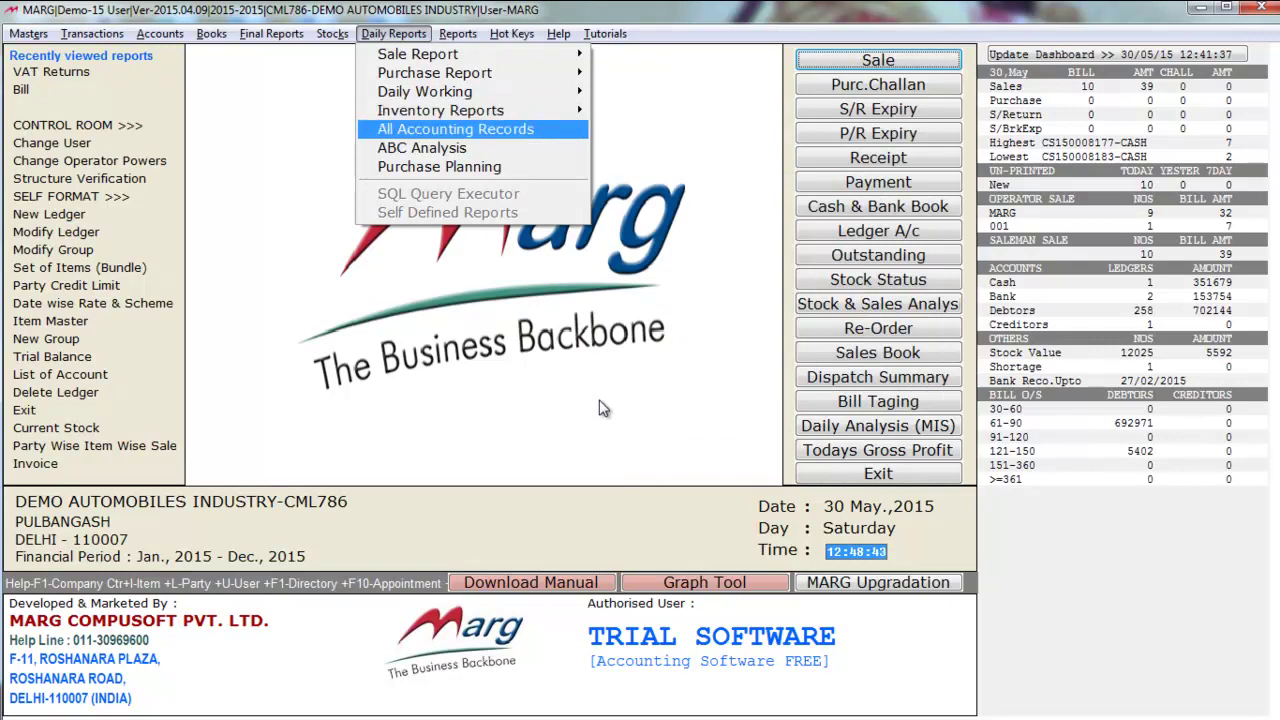
pyautogui.press('Down')
pyautogui.press('Down')
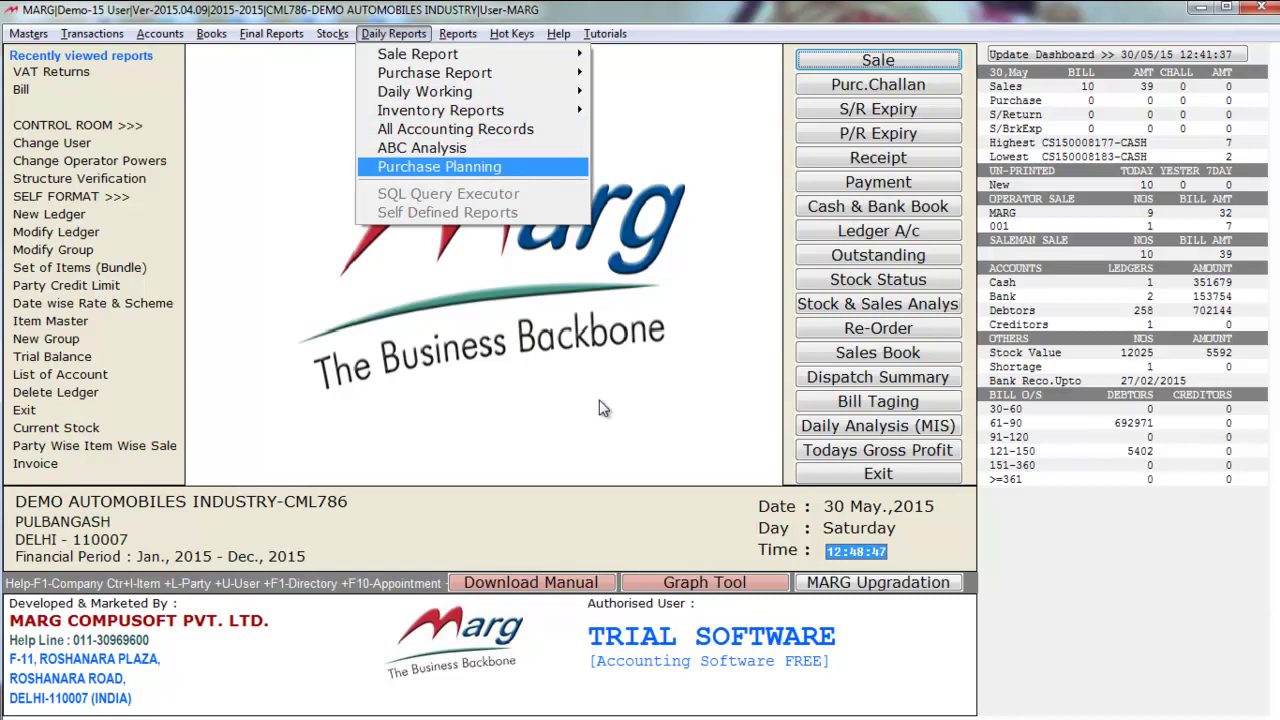
# Review the Sale Analysis reports, from Consolidated Sale Book and Sale Return Book to the item, brand, party, saleman and route wise sales.
pyautogui.press('Right')
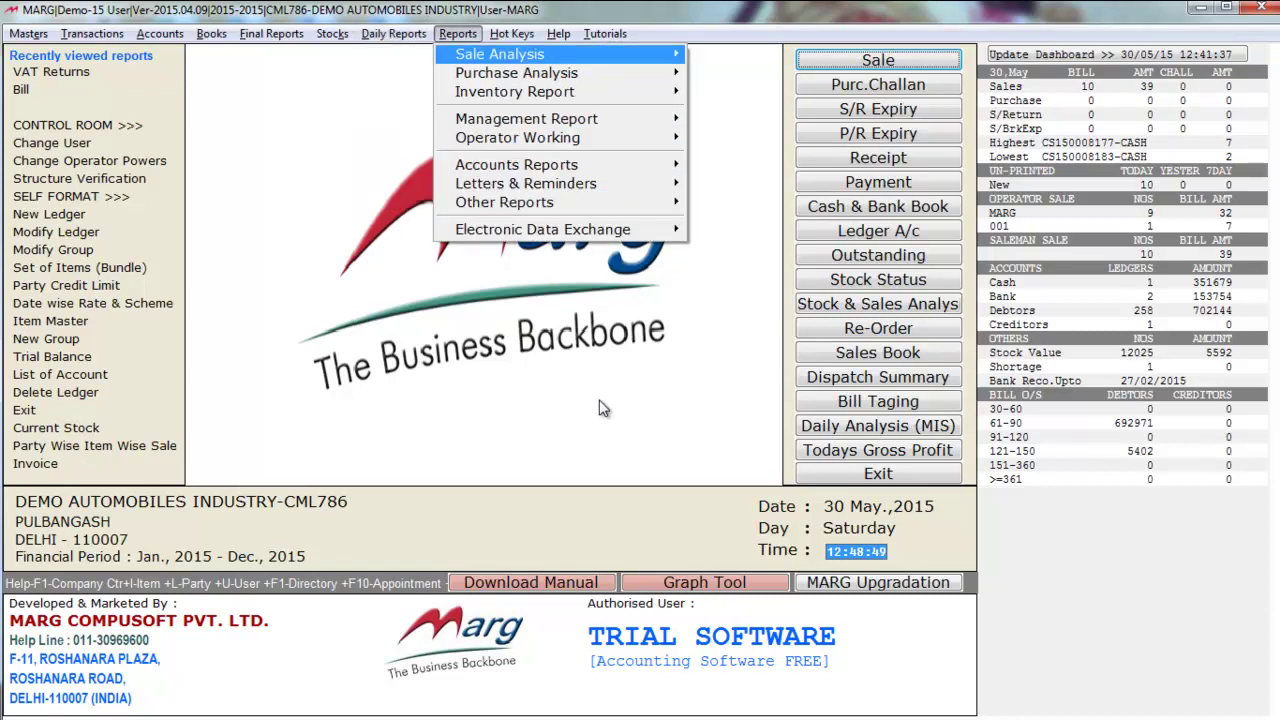
pyautogui.press('Right')
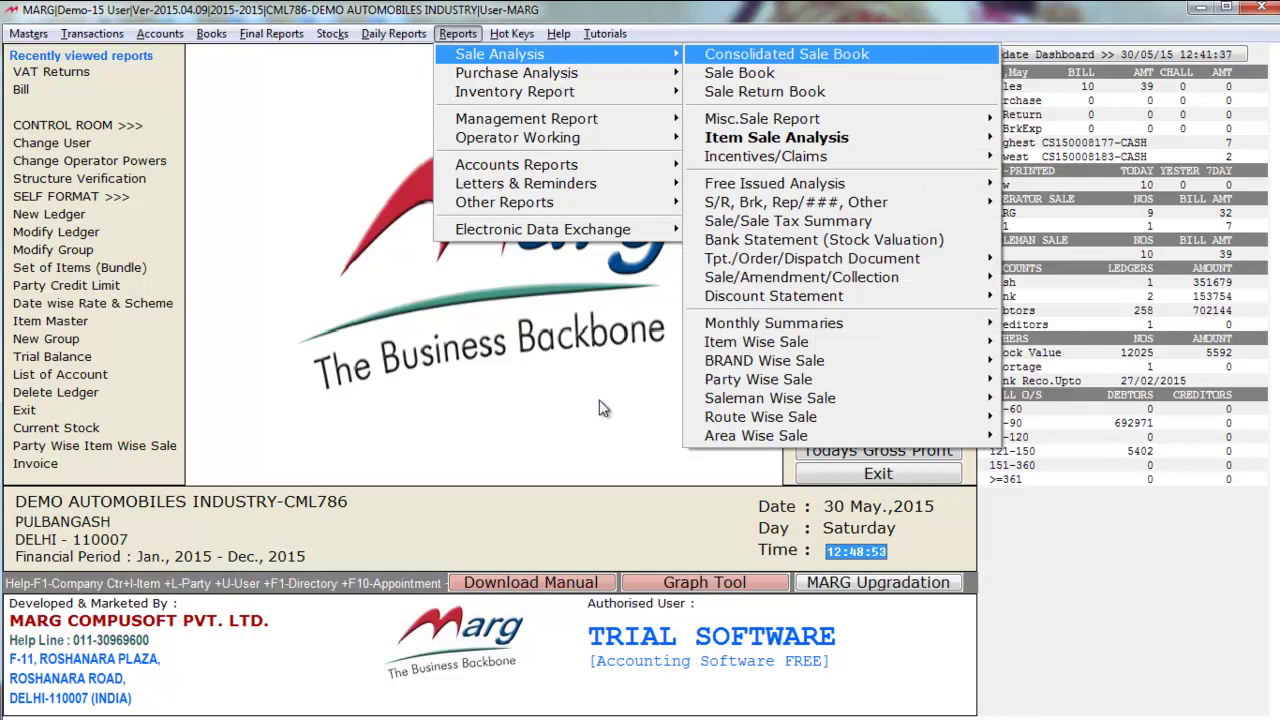
pyautogui.press('Down')
pyautogui.press('Down')
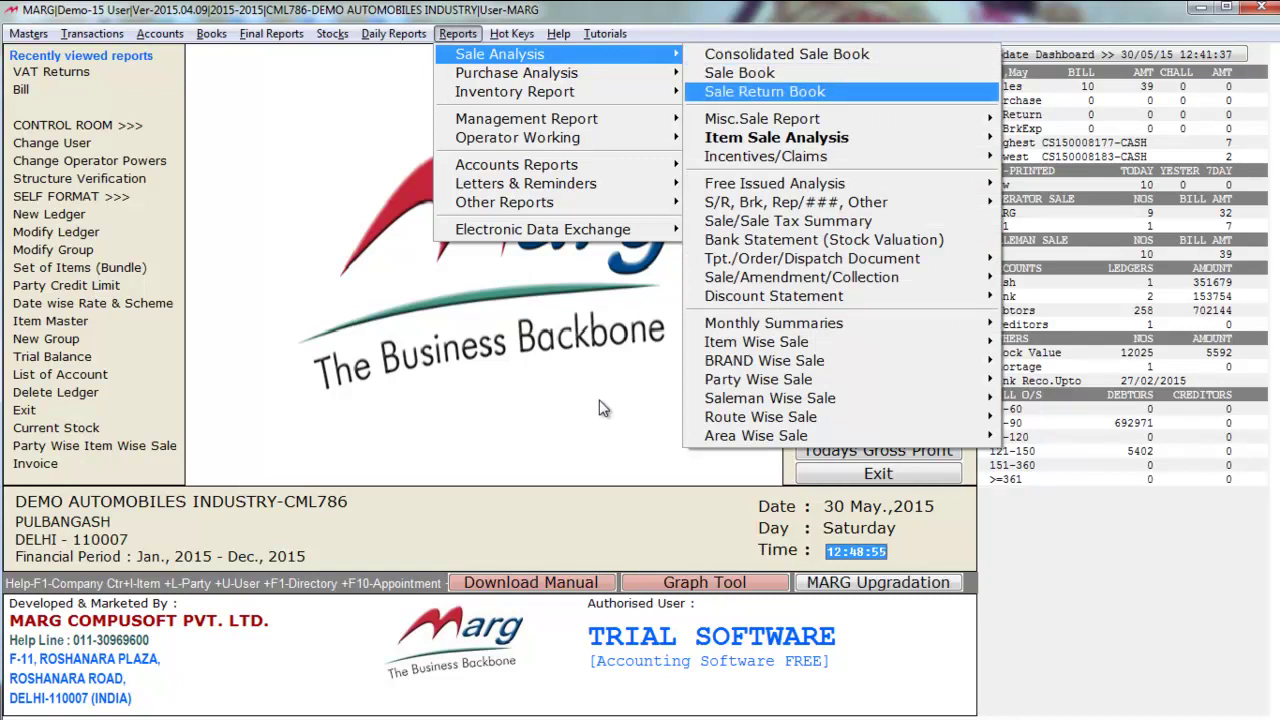
pyautogui.press('Down')
pyautogui.press('Down')
pyautogui.press('Down')
pyautogui.press('Down')
pyautogui.press('Down')
pyautogui.press('Down')
pyautogui.press('Down')
pyautogui.press('Down')
pyautogui.press('Down')
pyautogui.press('Down')
pyautogui.press('Down')
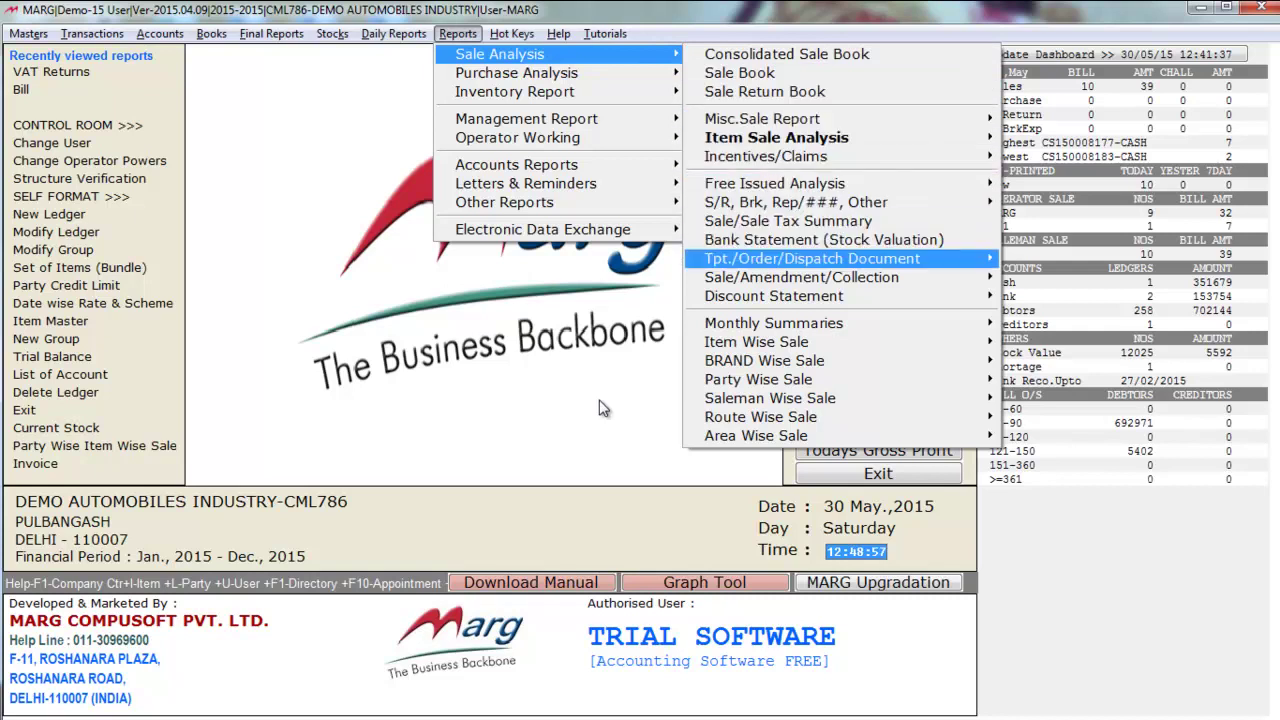
pyautogui.press('Down')
pyautogui.press('Down')
pyautogui.press('Down')
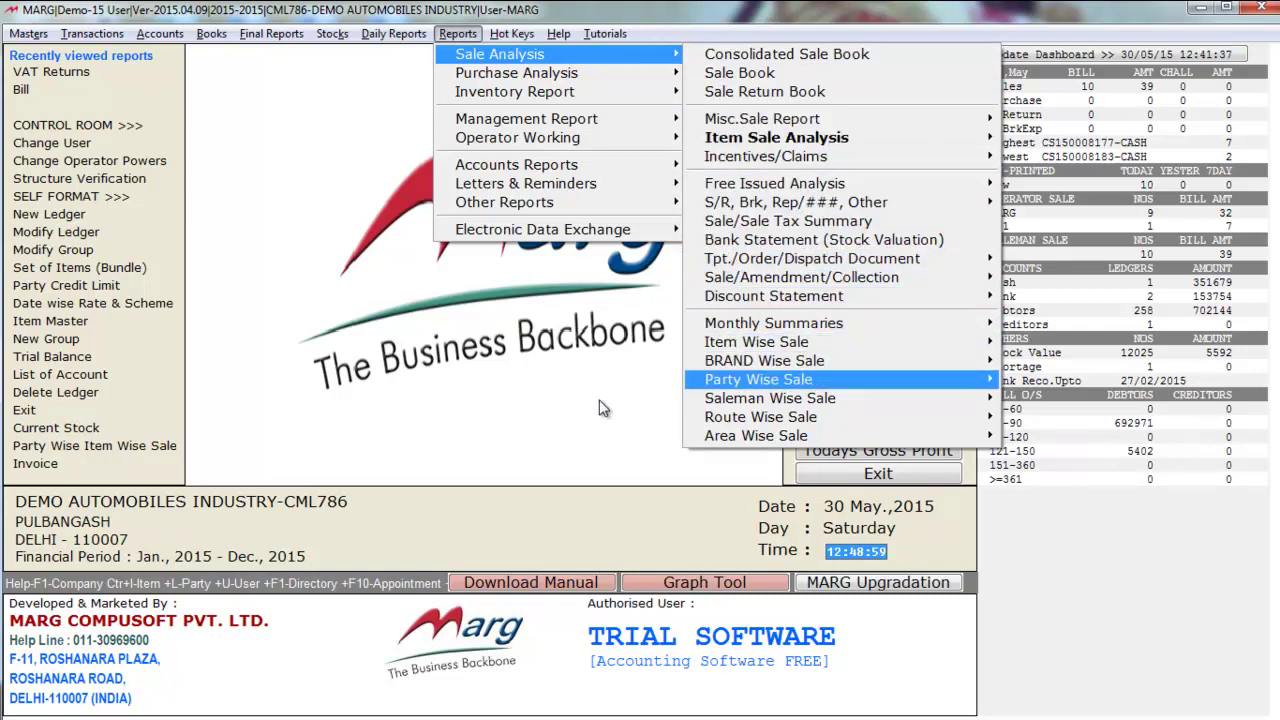
pyautogui.press('Down')
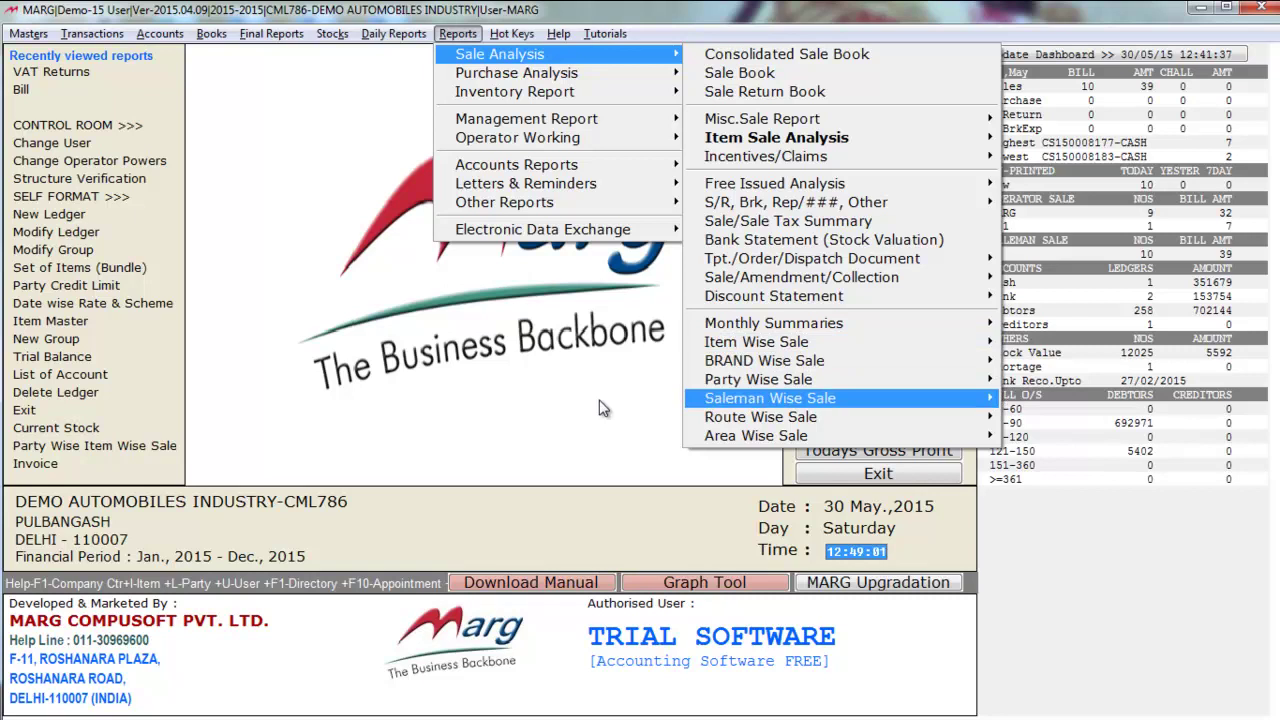
pyautogui.press('Down')
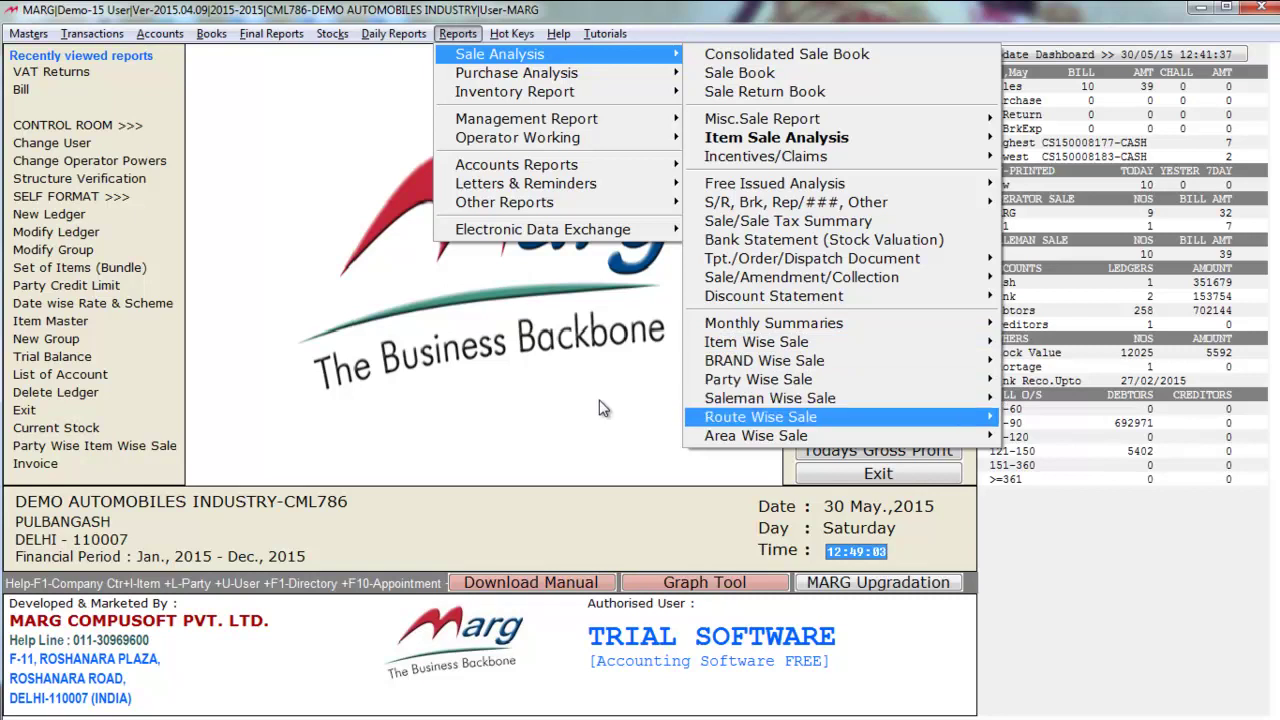
pyautogui.press('Up')
pyautogui.press('Up')
pyautogui.press('Up')
pyautogui.press('Up')
pyautogui.press('Up')
pyautogui.press('Up')
pyautogui.press('Up')
# Review the Purchase Analysis reports, from Consolidated Purchase Book to Monthly Summaries and the item, brand and party wise purchases.
pyautogui.press('Left')
pyautogui.press('Down')
pyautogui.press('Right')
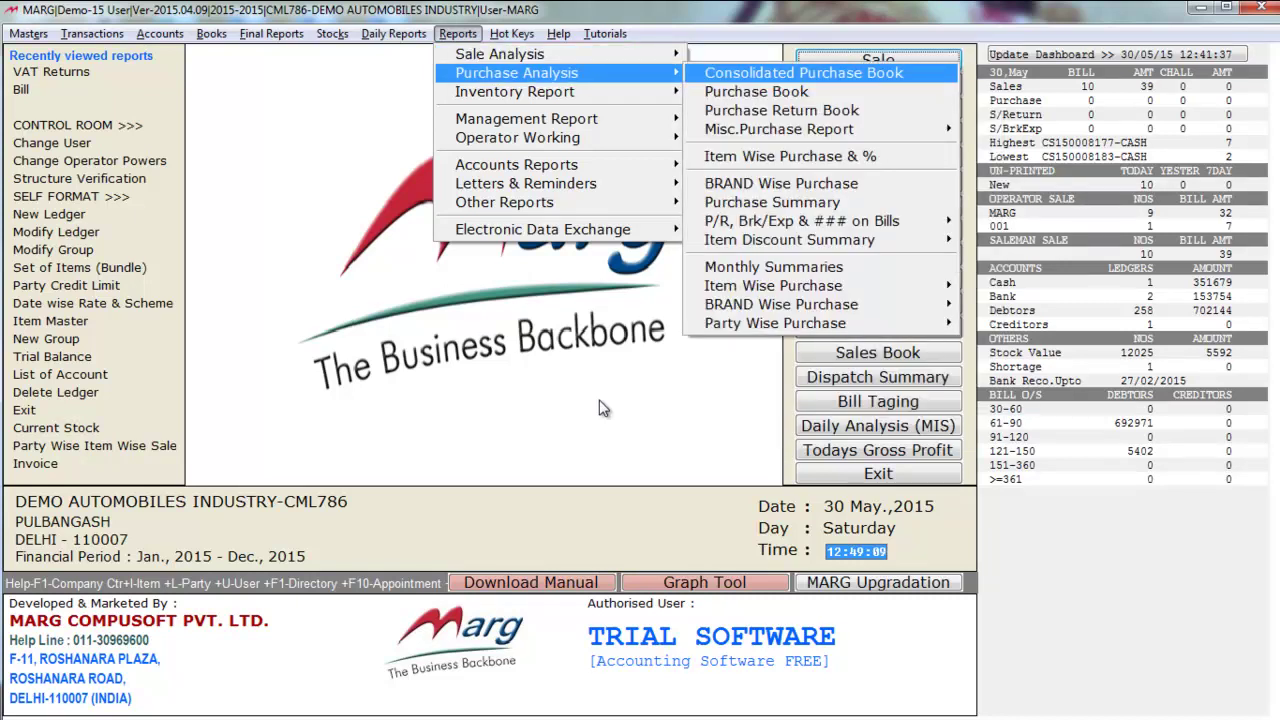
pyautogui.press('Down')
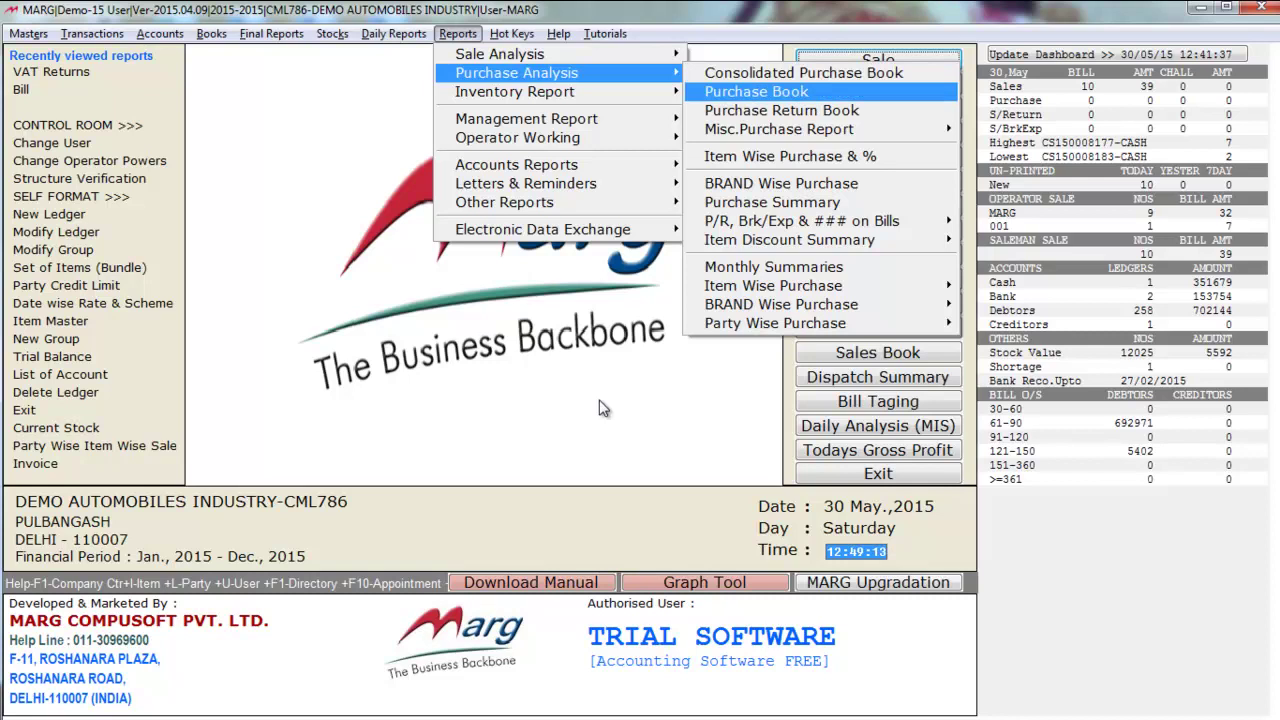
pyautogui.press('Down')
pyautogui.press('Down')
pyautogui.press('Down')
pyautogui.press('Down')
pyautogui.press('Down')
pyautogui.press('Down')
pyautogui.press('Down')
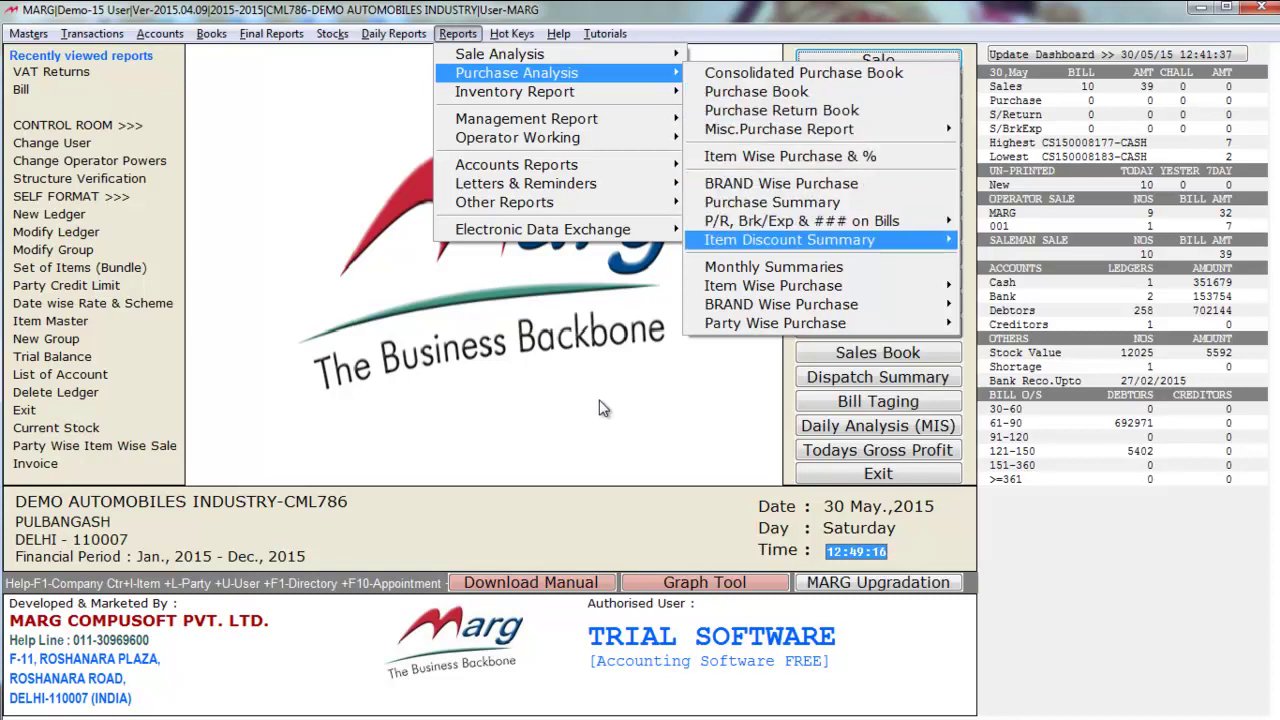
pyautogui.press('Down')
pyautogui.press('Down')
pyautogui.press('Down')
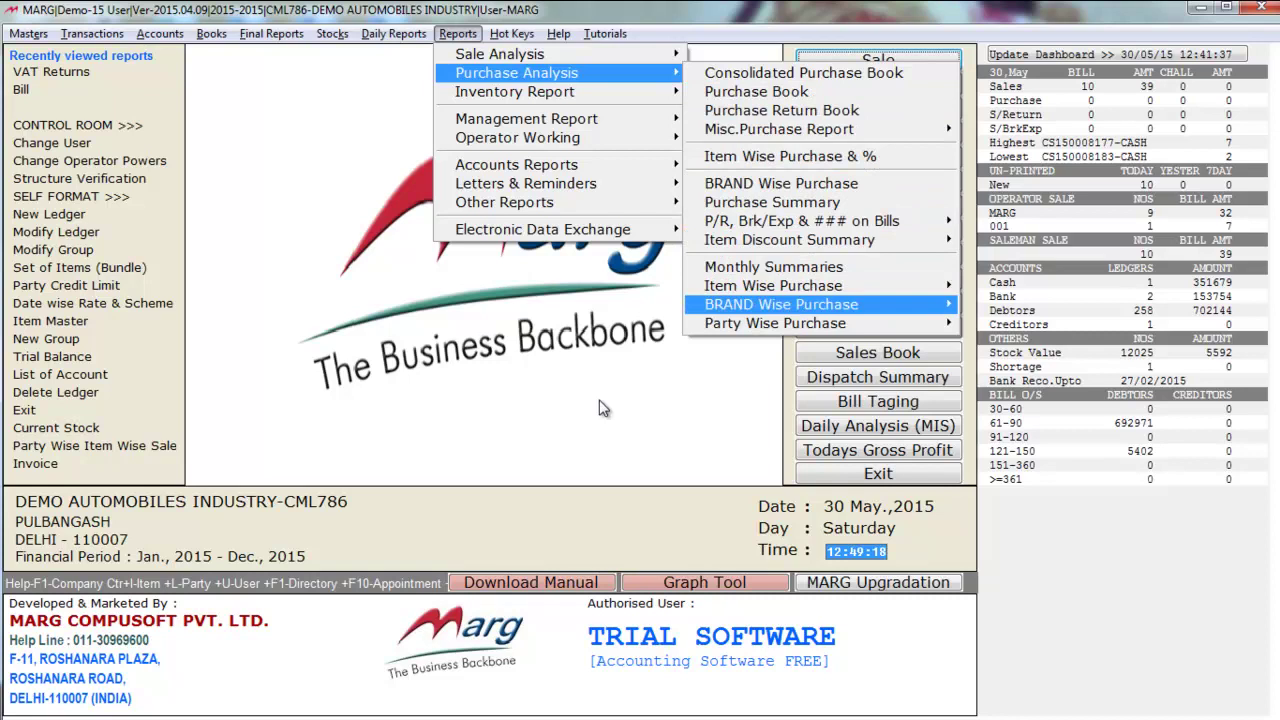
pyautogui.press('Up')
pyautogui.press('Up')
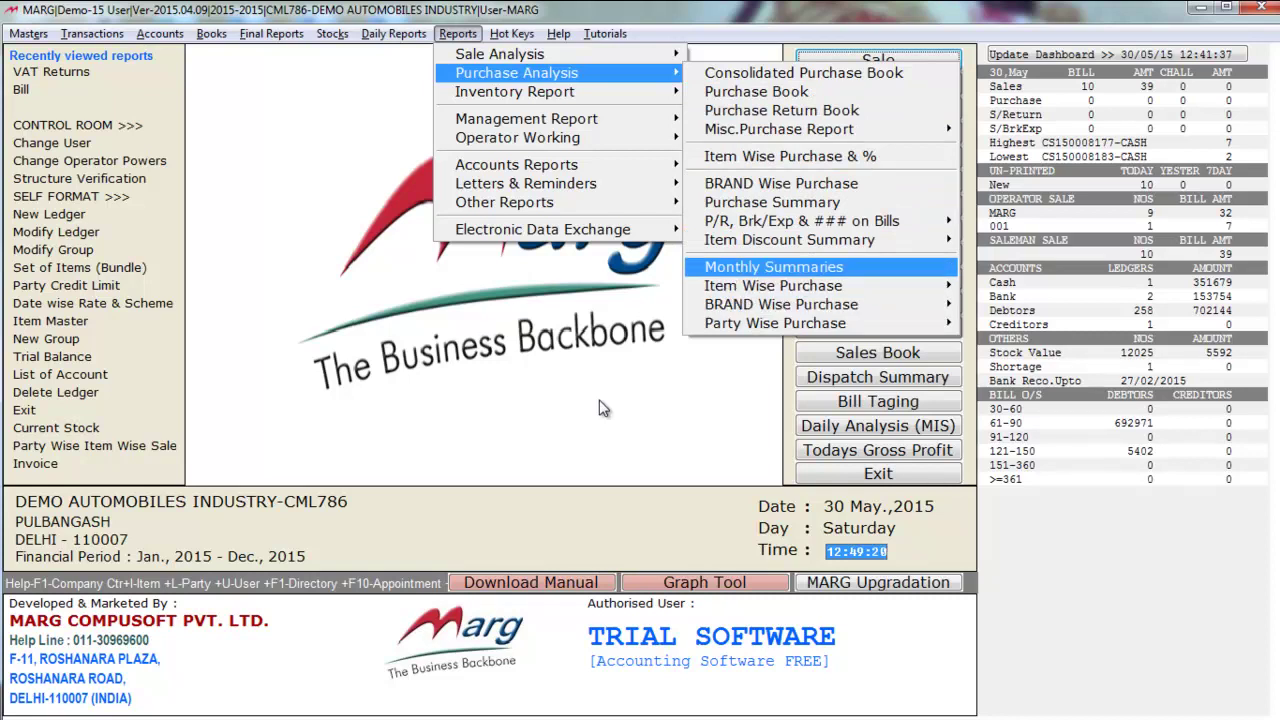
pyautogui.press('Down')
pyautogui.press('Down')
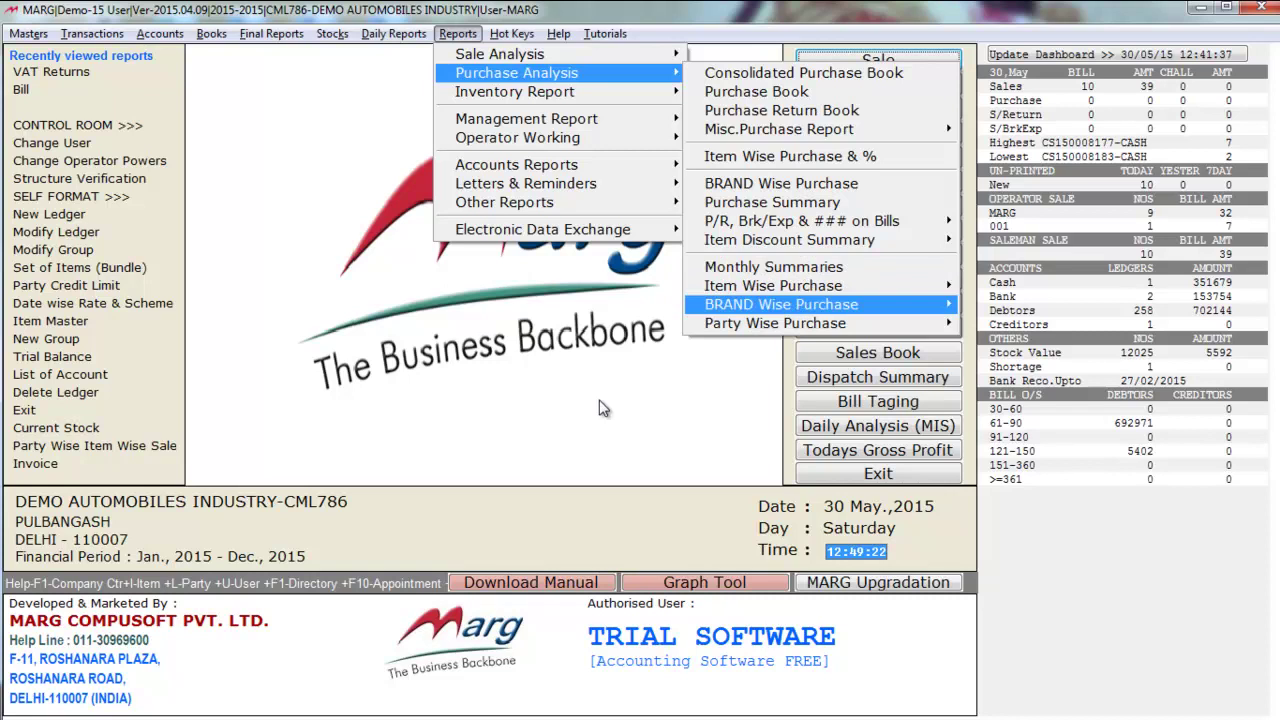
pyautogui.press('Up')
pyautogui.press('Up')
pyautogui.press('Up')
# Review the Inventory Report options for analysis, including Stock Register Printing, Stock & Sale Analysis and Stock Ageing Analysis.
pyautogui.press('Left')
pyautogui.press('Down')
pyautogui.press('Right')
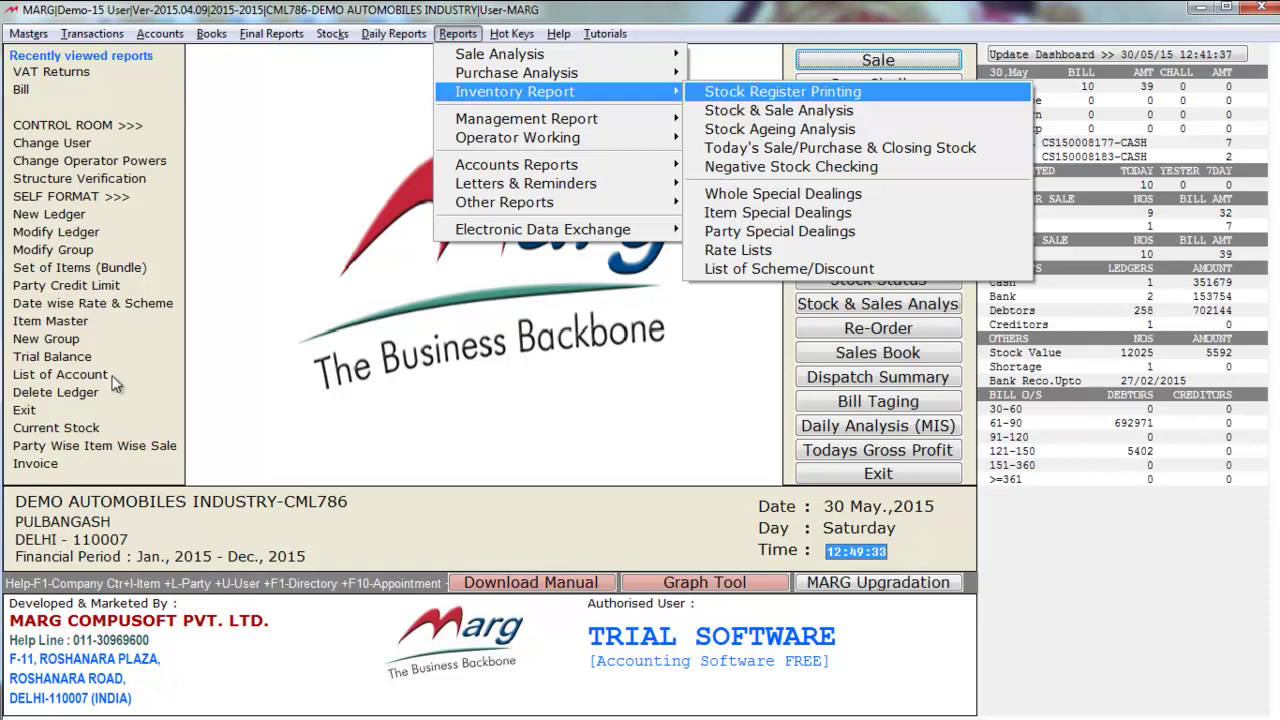
pyautogui.press('Down')
pyautogui.press('Down')
# Review the Management Report options, including Gross Profit Analysis, MIS Reports & Graphs and Daily Analysis (MIS).
pyautogui.press('Left')
pyautogui.press('Down')
pyautogui.press('Right')
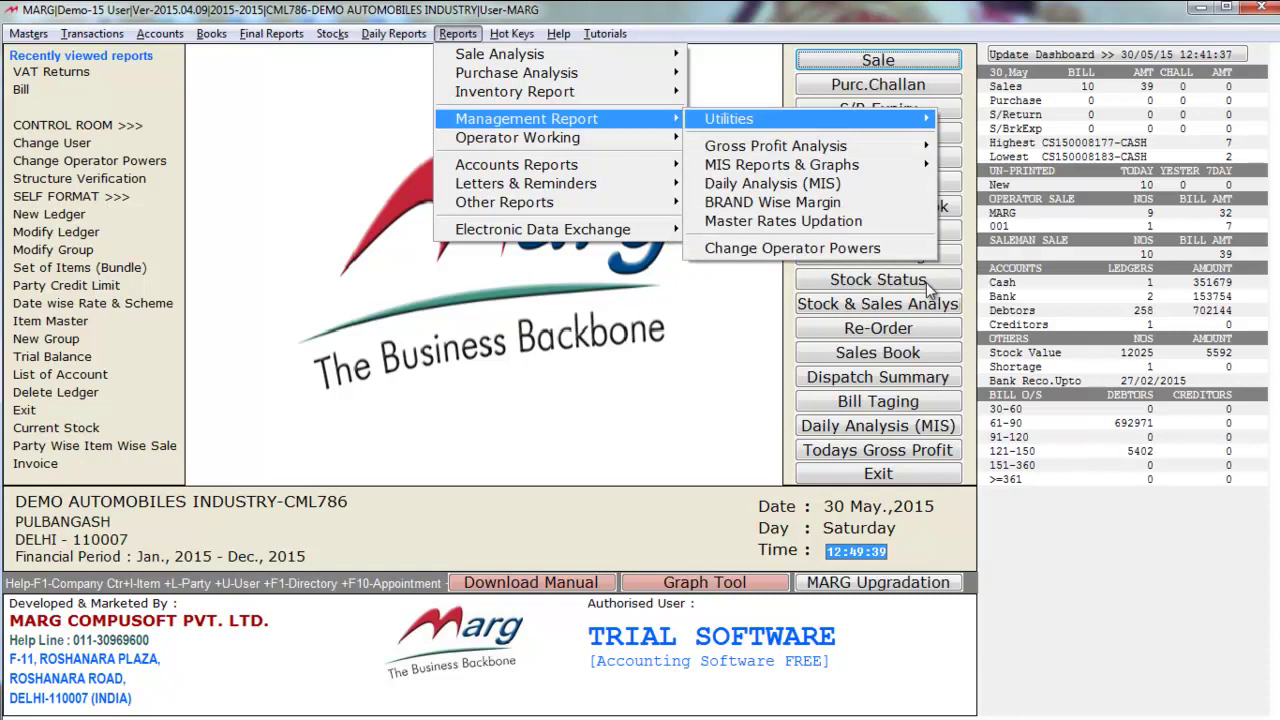
pyautogui.press('Right')
pyautogui.press('Left')
pyautogui.press('Down')
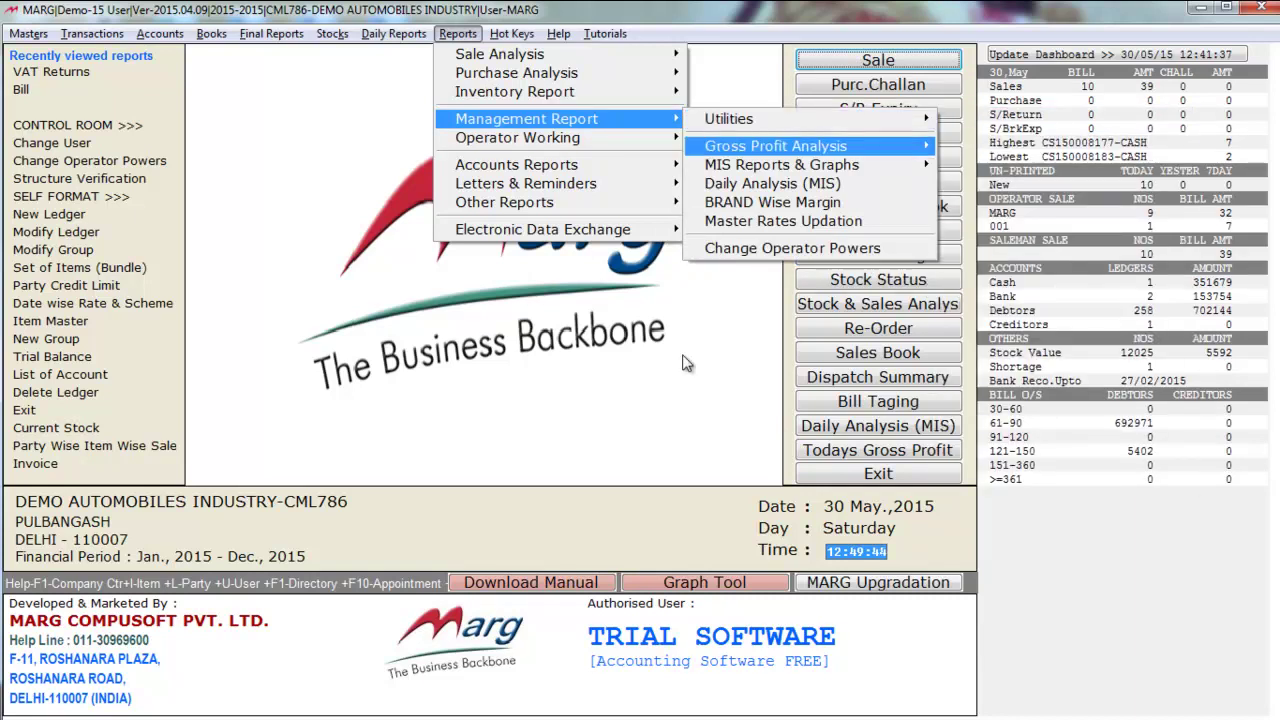
pyautogui.press('Down')
pyautogui.press('Right')
pyautogui.press('Left')
pyautogui.press('Down')
pyautogui.press('Down')
pyautogui.press('Up')
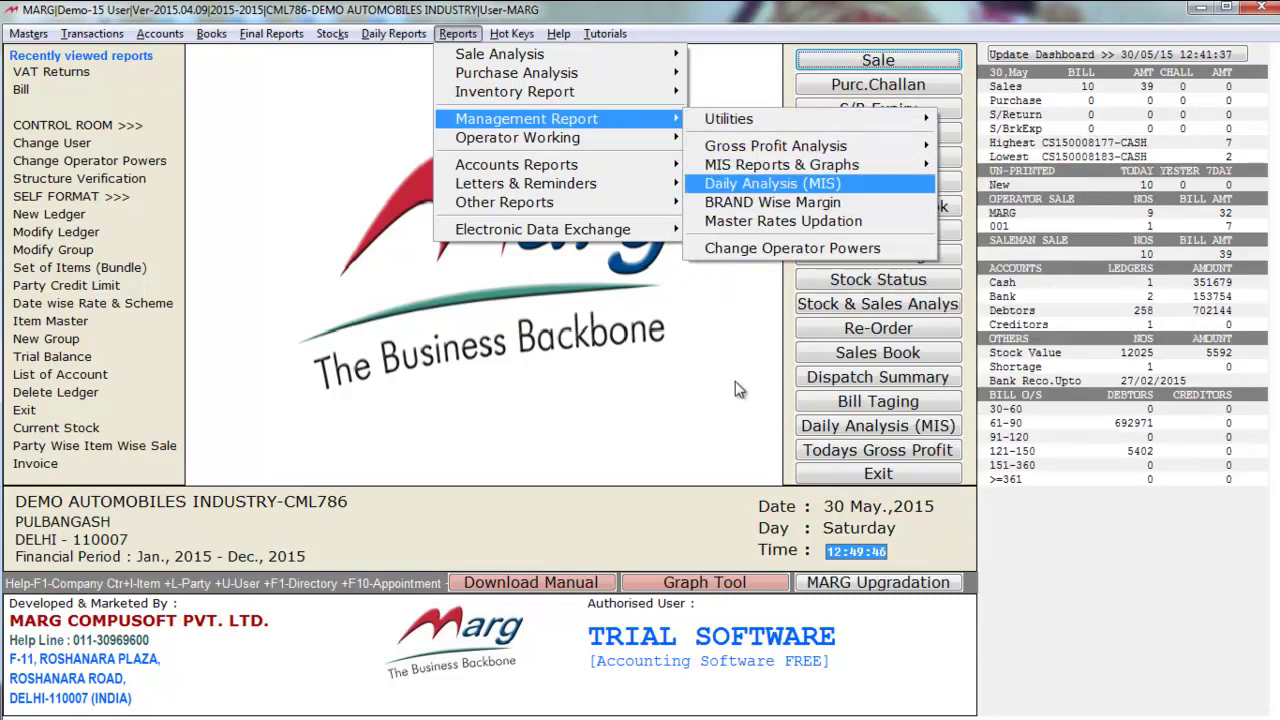
# Look over the management Utilities, from Delete Special Deals through Merge Accounts Masters to Edit Stock Balances.
pyautogui.press('Up')
pyautogui.press('Up')
pyautogui.press('Up')
pyautogui.press('Right')
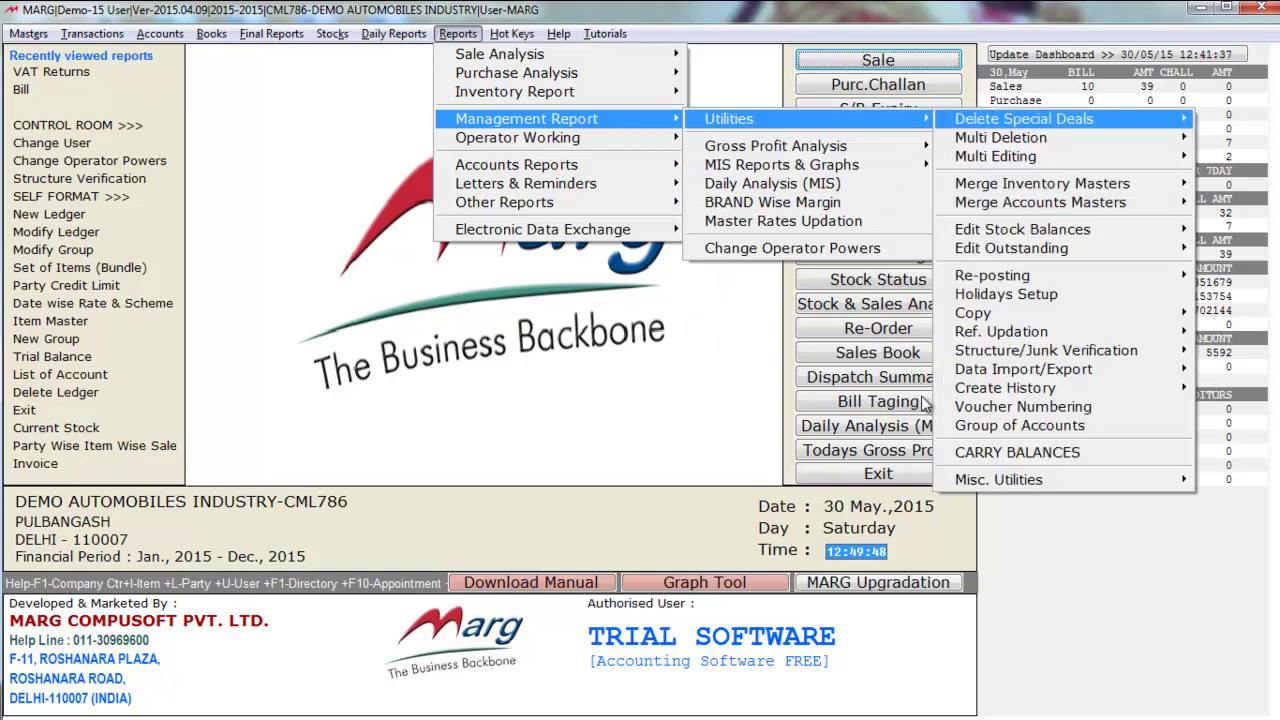
pyautogui.press('Down')
pyautogui.press('Down')
pyautogui.press('Down')
pyautogui.press('Down')
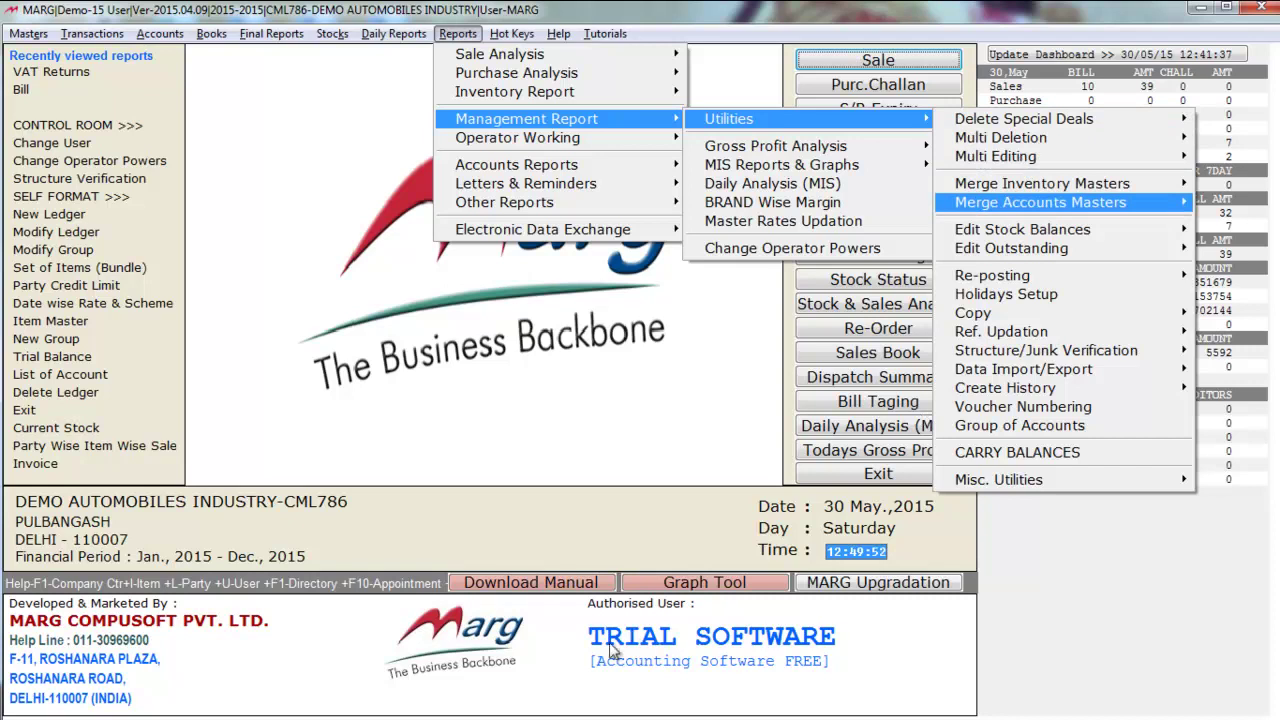
pyautogui.press('Down')
pyautogui.press('Down')
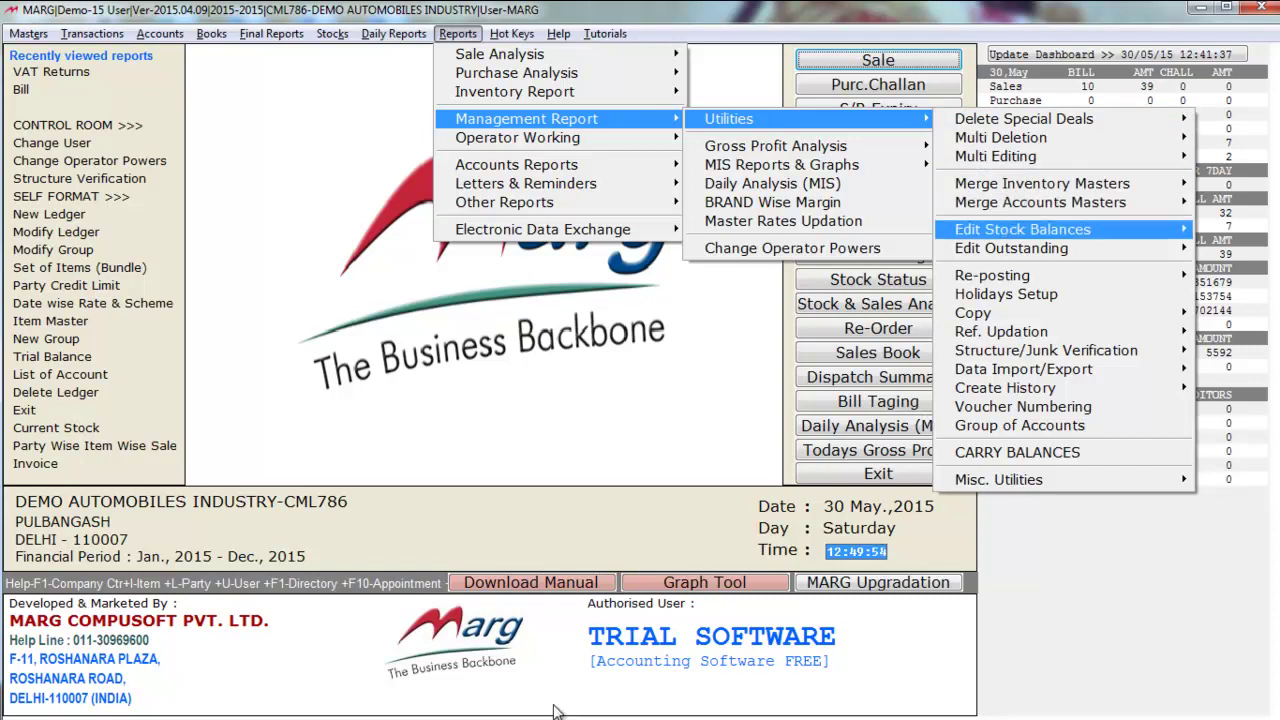
pyautogui.press('Escape')
pyautogui.press('Escape')
# Review the Operator Working reports: Operator Working, Operator Logbook, Delete Records and Important Workbook.
pyautogui.press('Down')
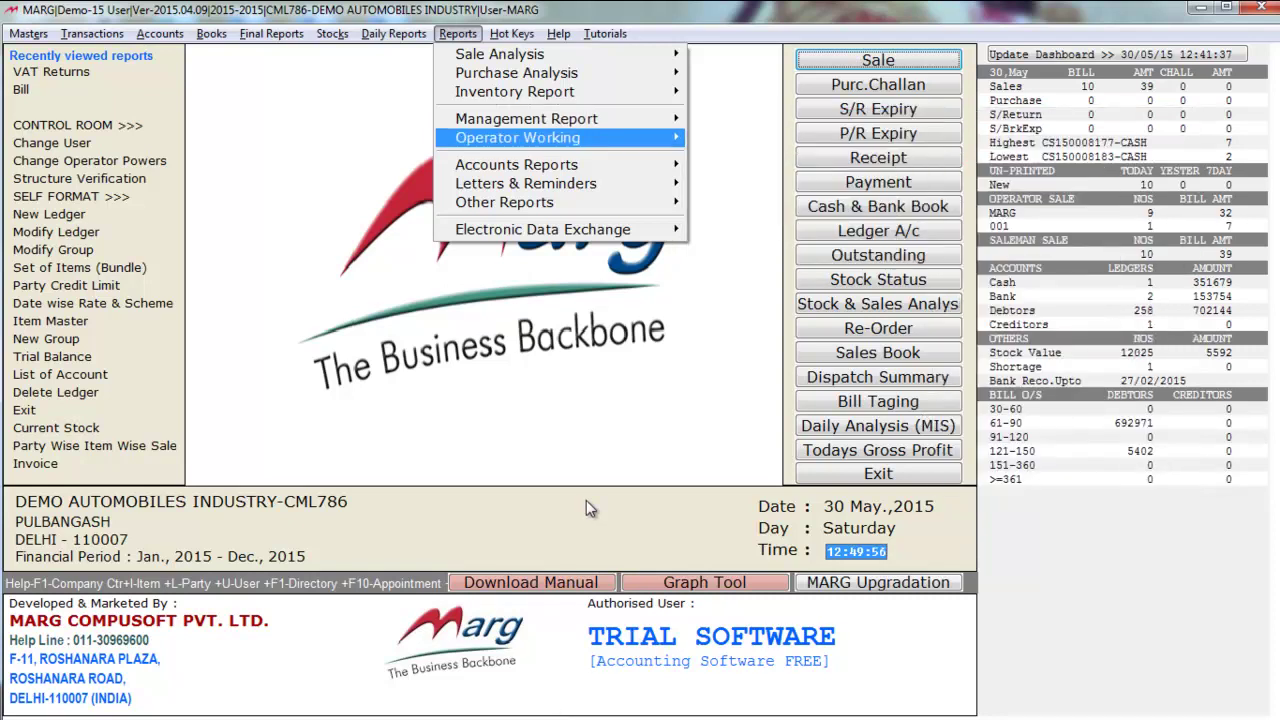
pyautogui.press('Right')
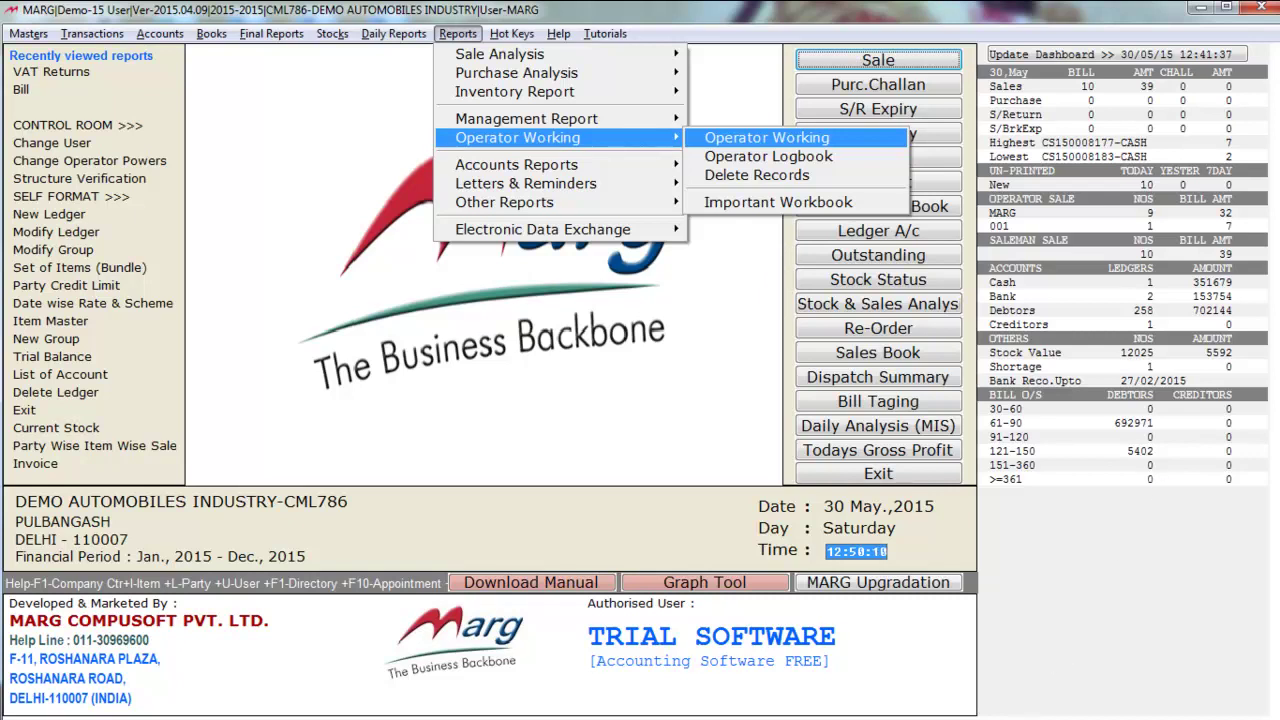
pyautogui.press('Down')
pyautogui.press('Down')
pyautogui.press('Down')
pyautogui.press('Down')
pyautogui.press('Left')
# Review the Accounts Reports from Cash & Bank Book and All Ledgers through to Outstanding Reports.
pyautogui.press('Down')
pyautogui.press('Right')
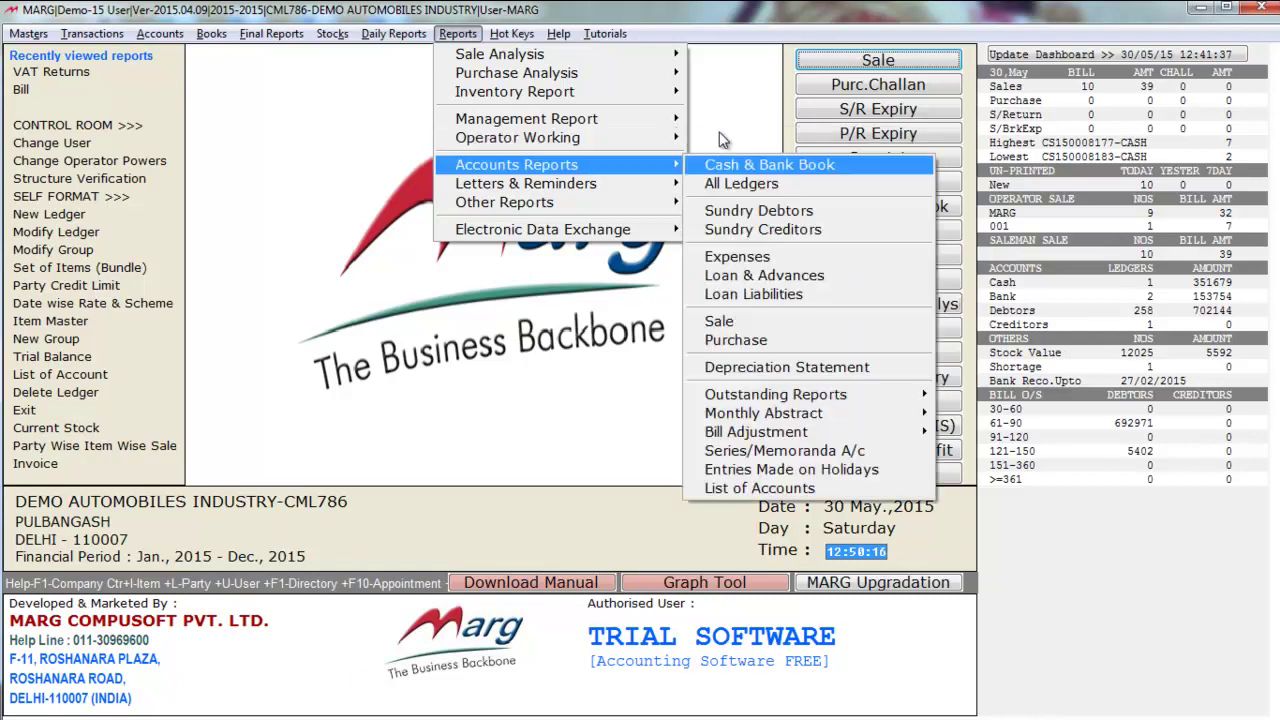
pyautogui.press('Down')
pyautogui.press('Down')
pyautogui.press('Down')
pyautogui.press('Down')
pyautogui.press('Down')
pyautogui.press('Down')
pyautogui.press('Down')
pyautogui.press('Down')
pyautogui.press('Down')
pyautogui.press('Down')
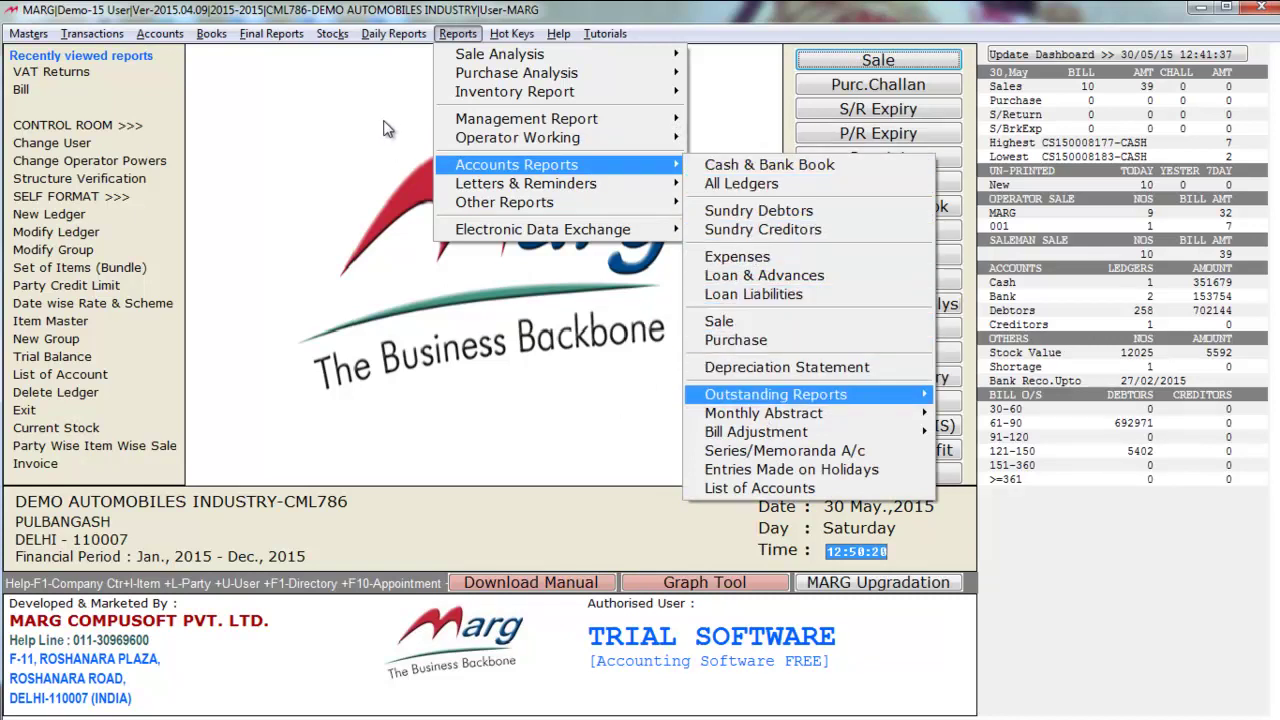
# Go back over the loan, expense and ledger reports in Accounts Reports, ending at Depreciation Statement.
pyautogui.press('Up')
pyautogui.press('Up')
pyautogui.press('Up')
pyautogui.press('Up')
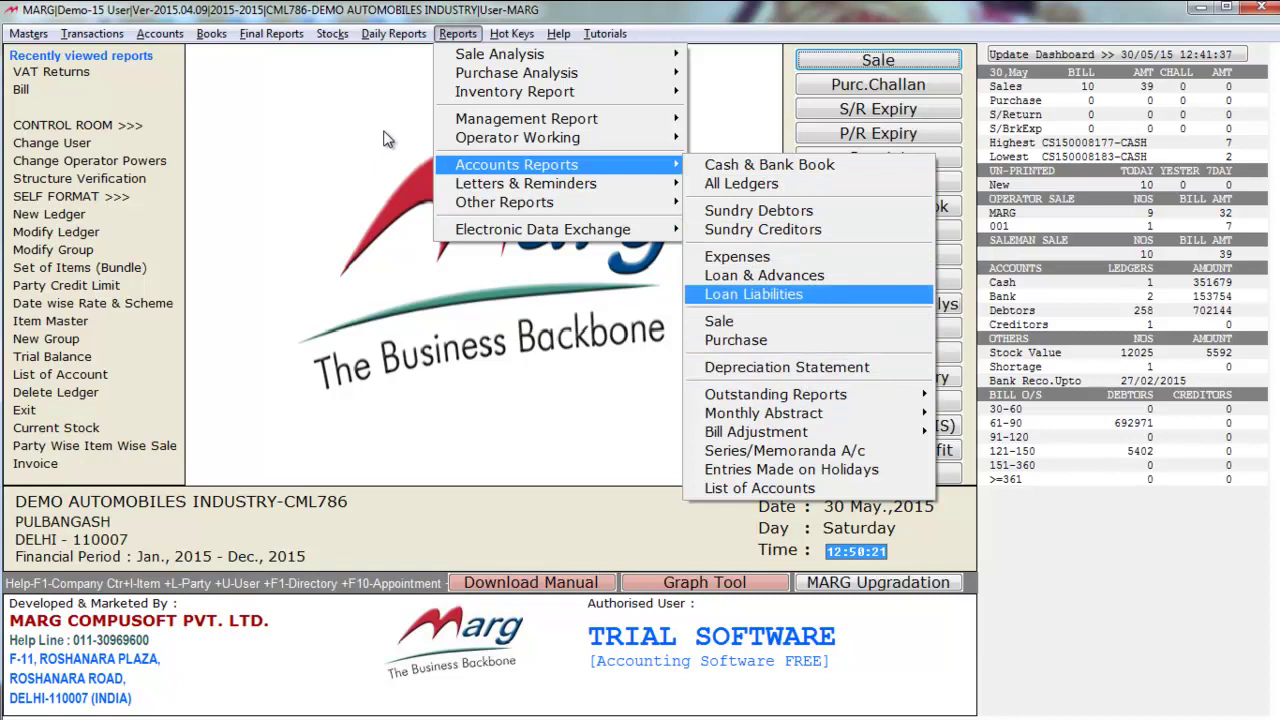
pyautogui.press('Up')
pyautogui.press('Up')
pyautogui.press('Up')
pyautogui.press('Up')
pyautogui.press('Up')
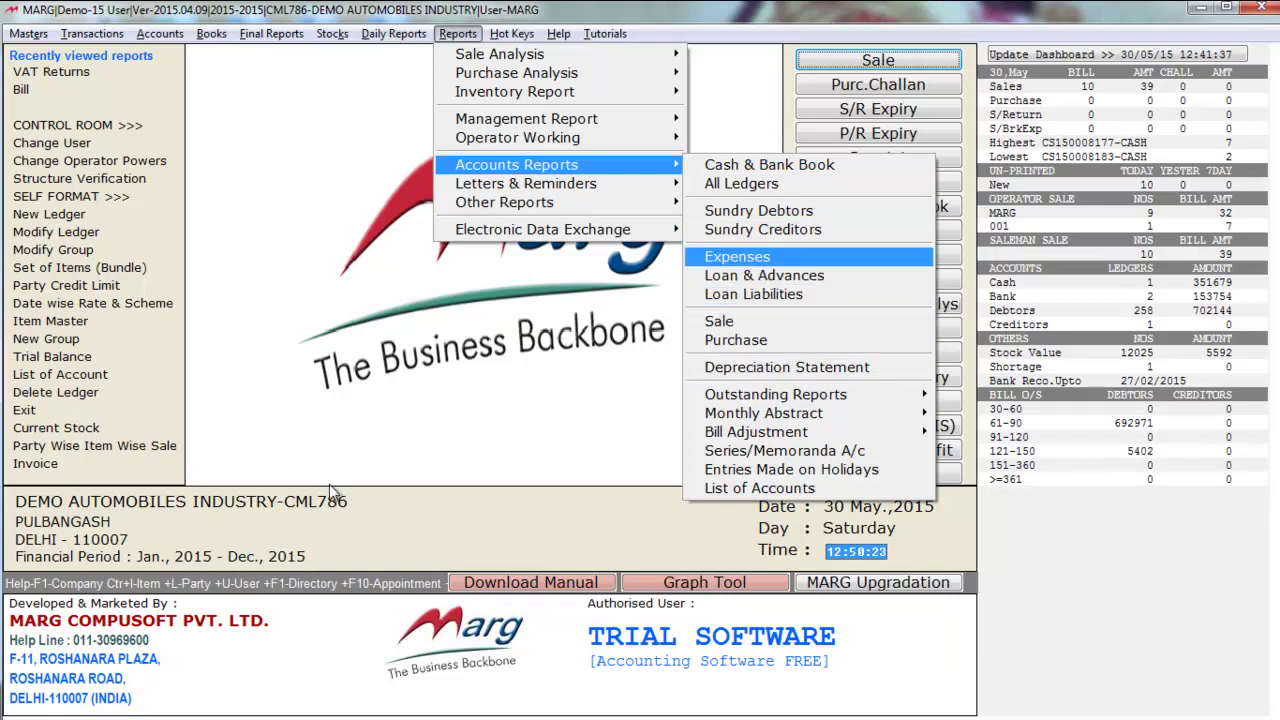
pyautogui.press('Up')
pyautogui.press('Down')
pyautogui.press('Down')
pyautogui.press('Down')
pyautogui.press('Down')
pyautogui.press('Down')
pyautogui.press('Down')
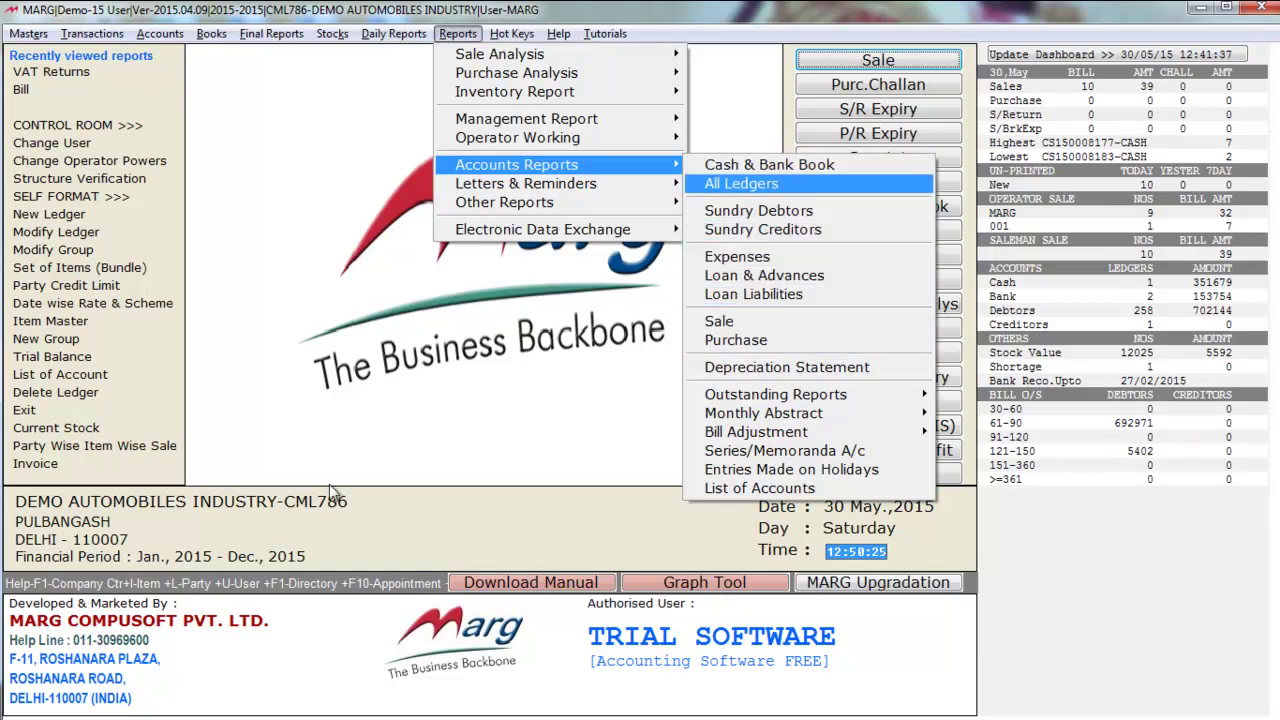
pyautogui.press('Down')
pyautogui.press('Down')
pyautogui.press('Down')
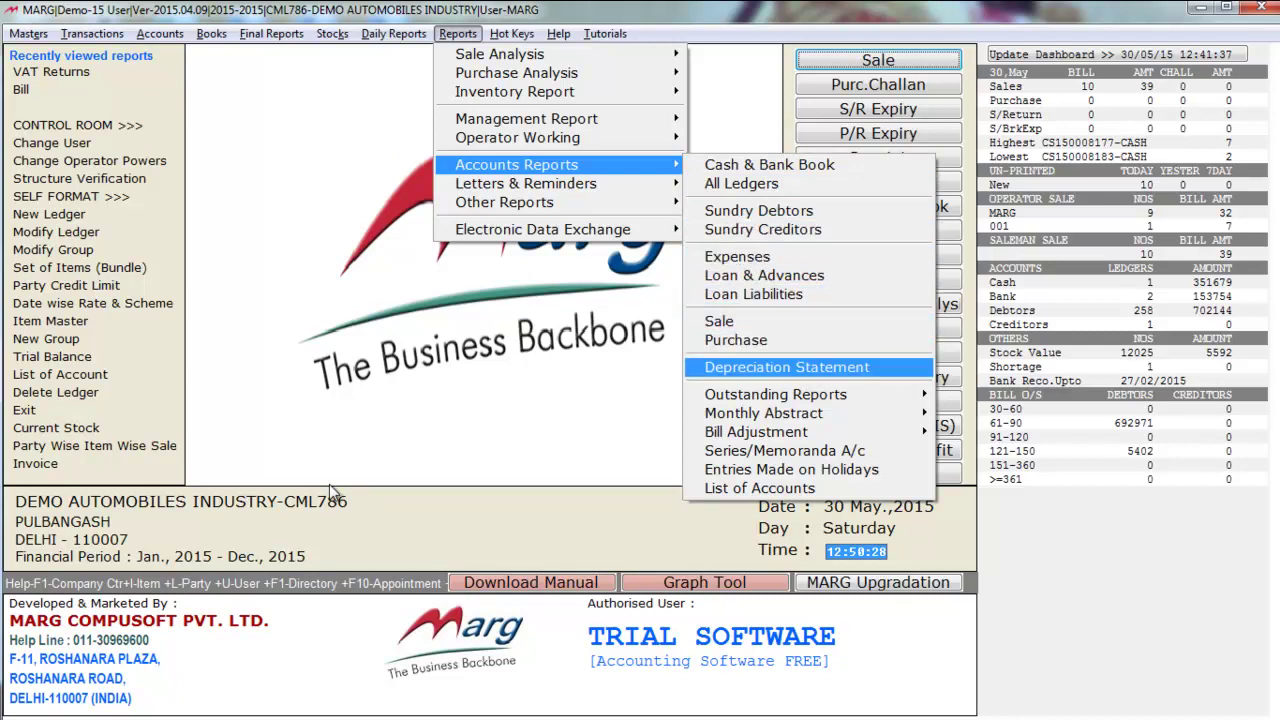
pyautogui.press('Escape')
# Look over the Letters & Reminders options, from Payment Reminders to General Letter Writing.
pyautogui.press('Down')
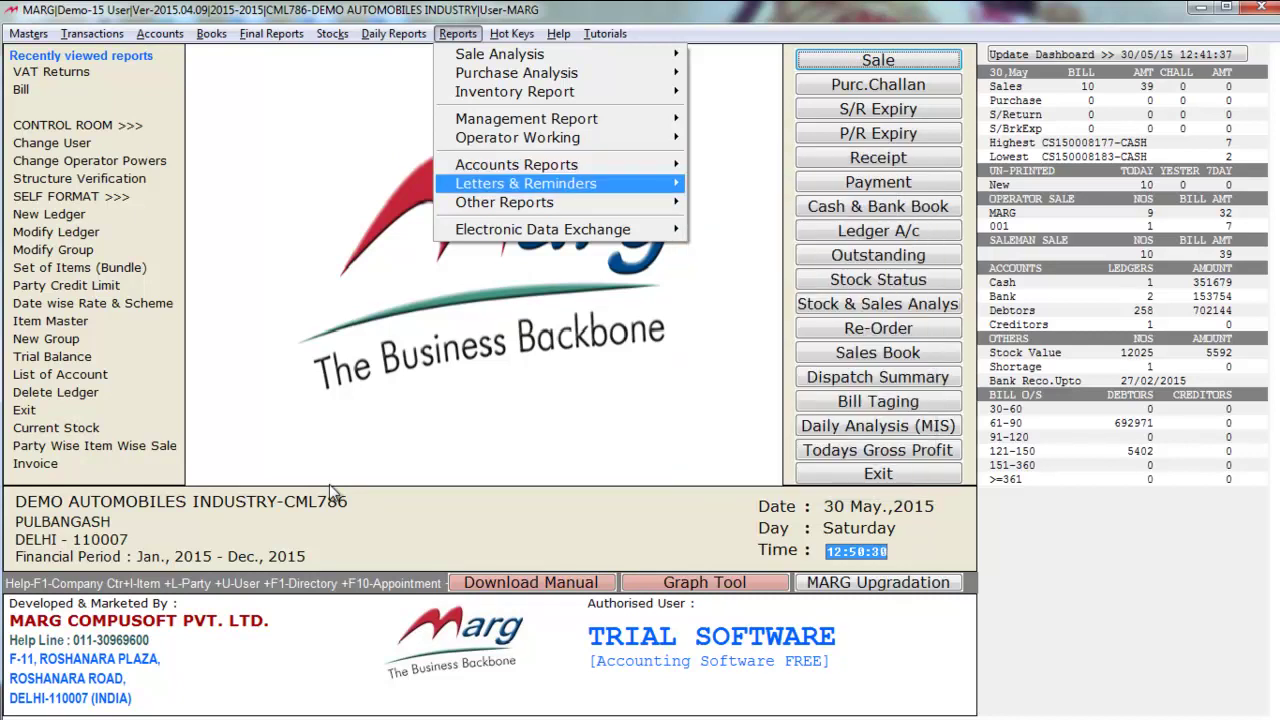
pyautogui.press('Right')
pyautogui.press('Down')
pyautogui.press('Down')
pyautogui.press('Down')
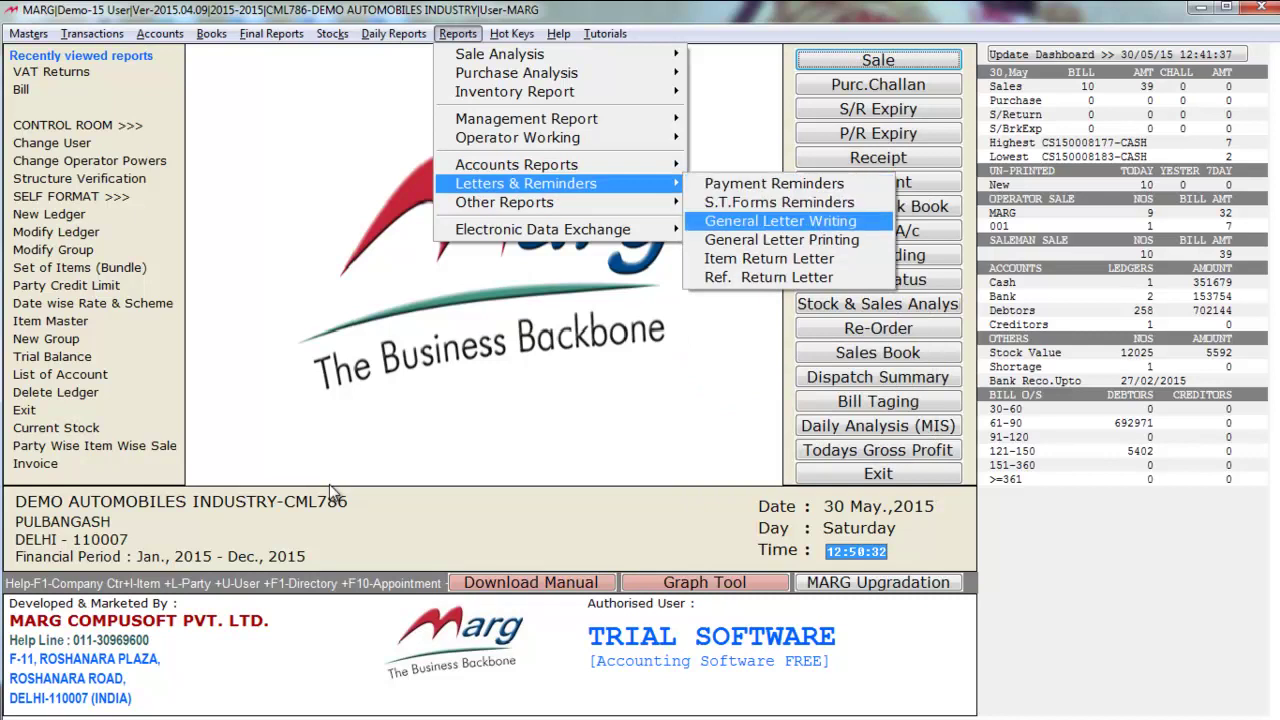
pyautogui.press('Left')
# Review the Other Reports options, from Telephone/Address/Label and Party/Account List to Order Form and Item List.
pyautogui.press('Down')
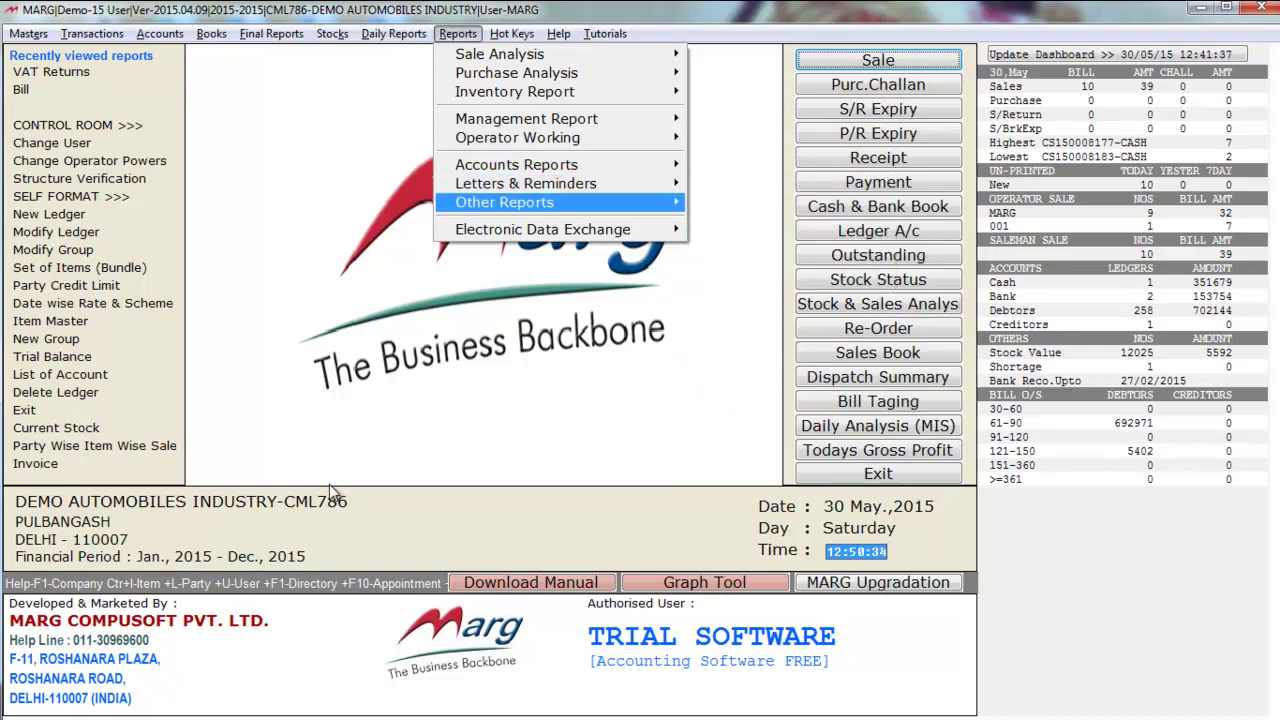
pyautogui.press('Right')
pyautogui.press('Down')
pyautogui.press('Down')
pyautogui.press('Down')
pyautogui.press('Down')
pyautogui.press('Down')
pyautogui.press('Down')
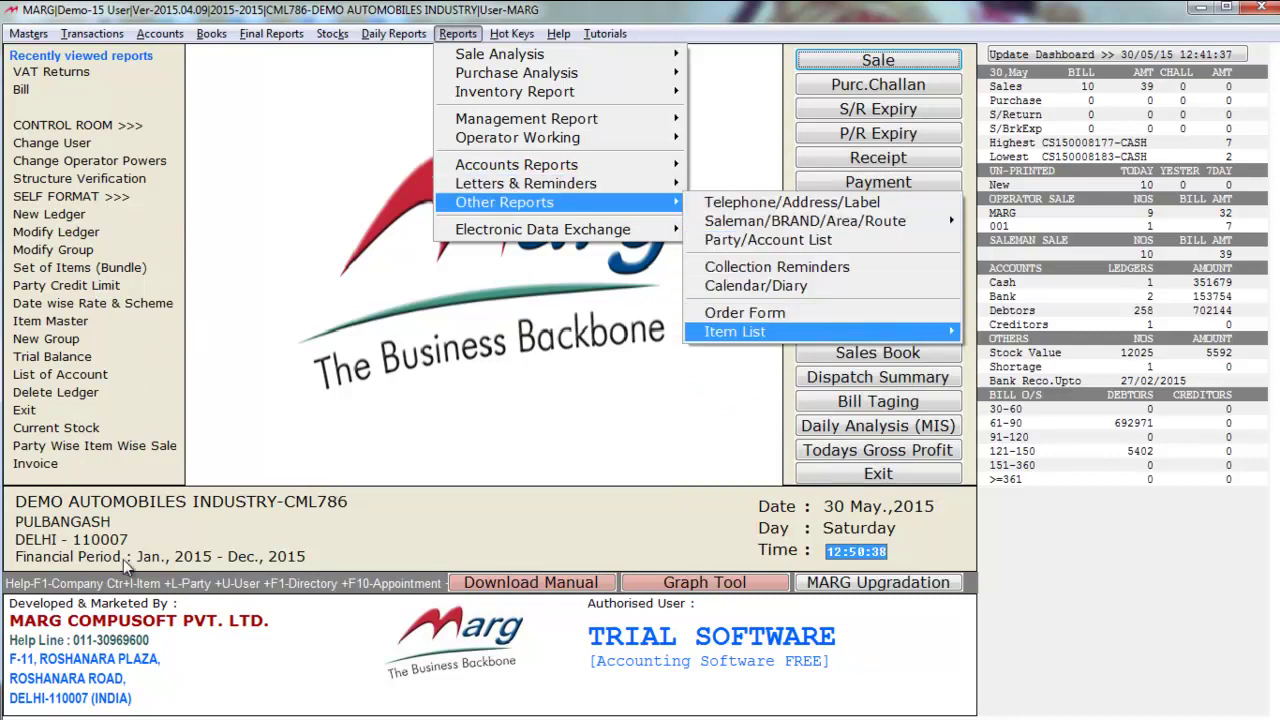
pyautogui.press('Left')
pyautogui.press('Left')
pyautogui.press('Escape')
# Show the Tutorials options, starting with Video Tutorials.
pyautogui.press('Right')
pyautogui.press('Right')
pyautogui.press('Right')
pyautogui.press('Right')
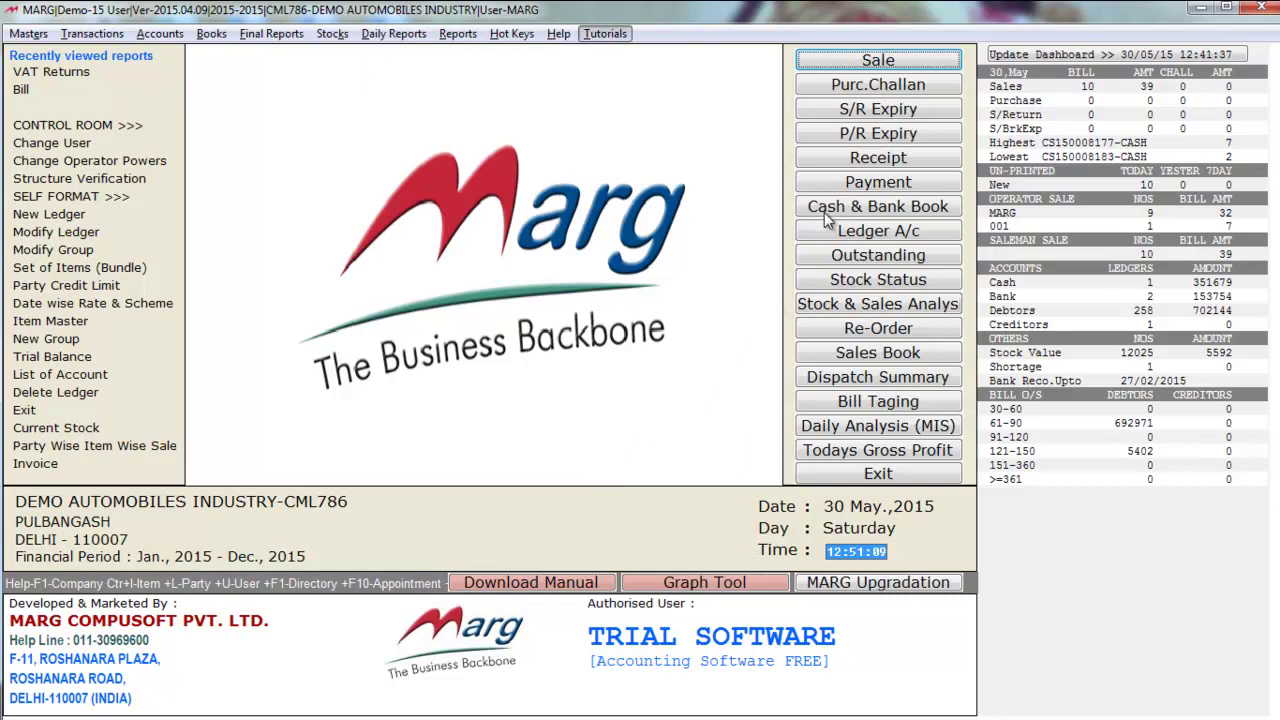
pyautogui.press('Down')
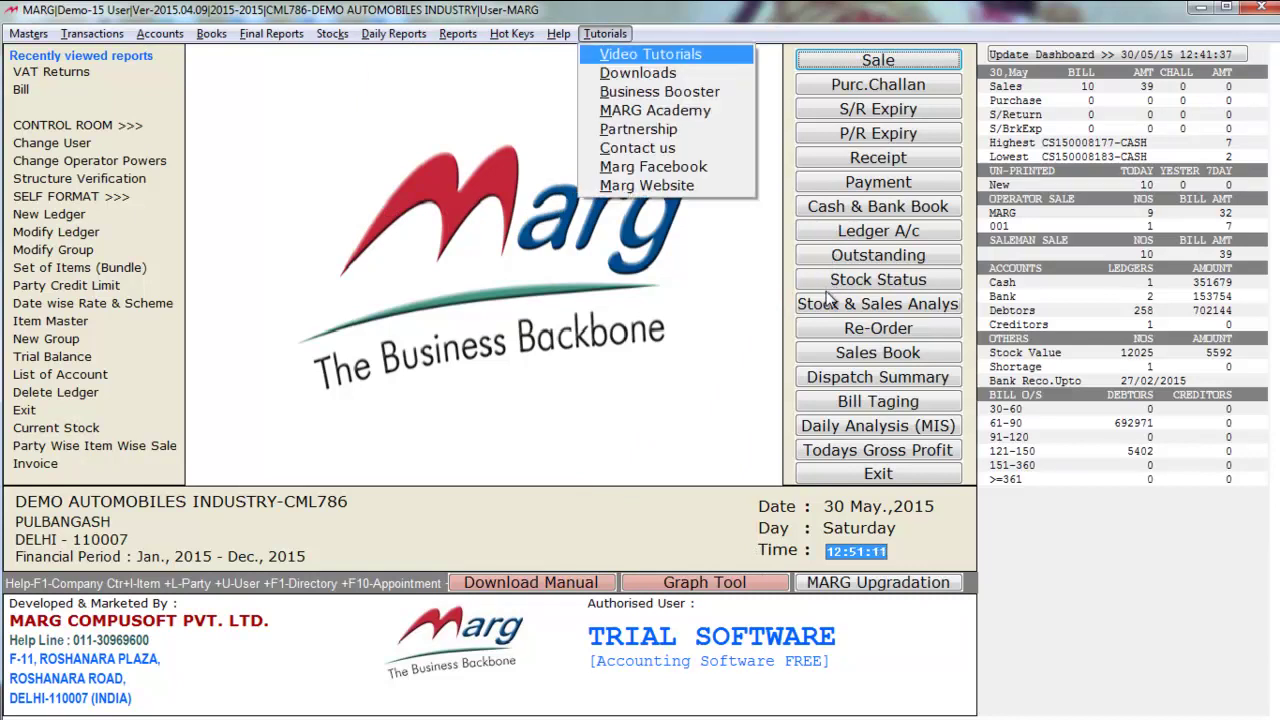